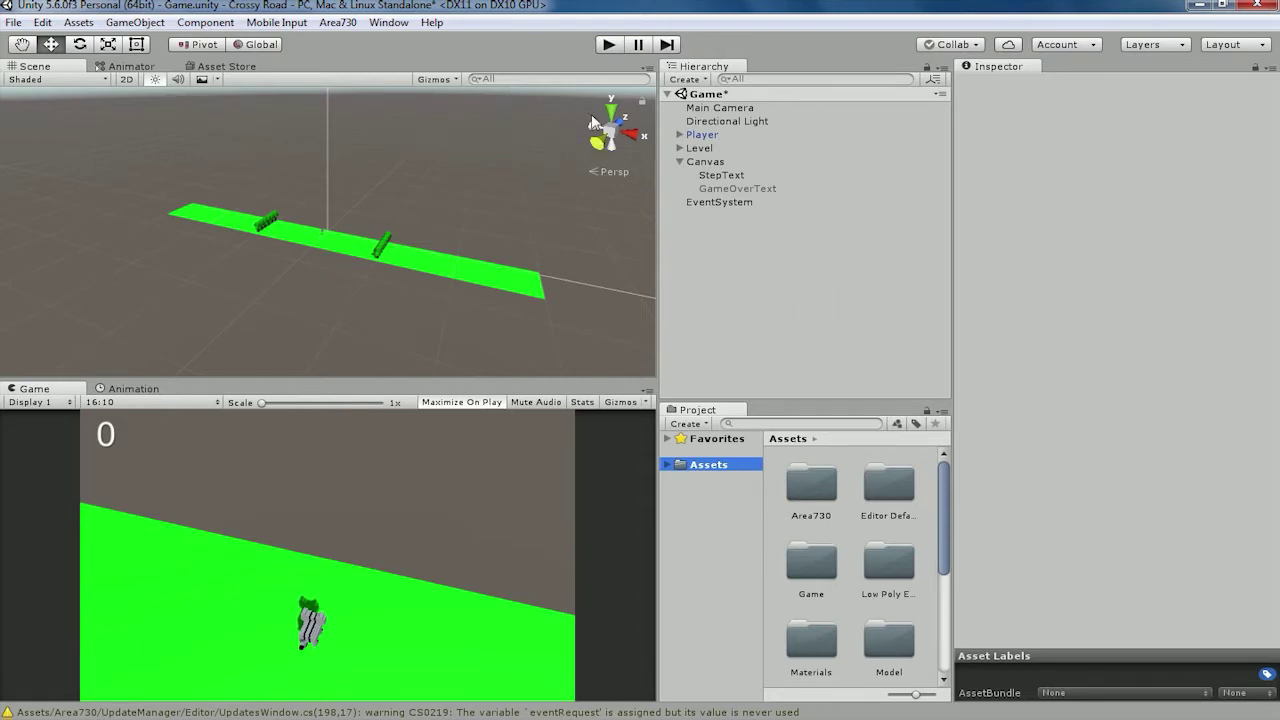
# Step: Playtest the game, hopping the character across roads, the river and a floating log
pyautogui.click(611, 45)
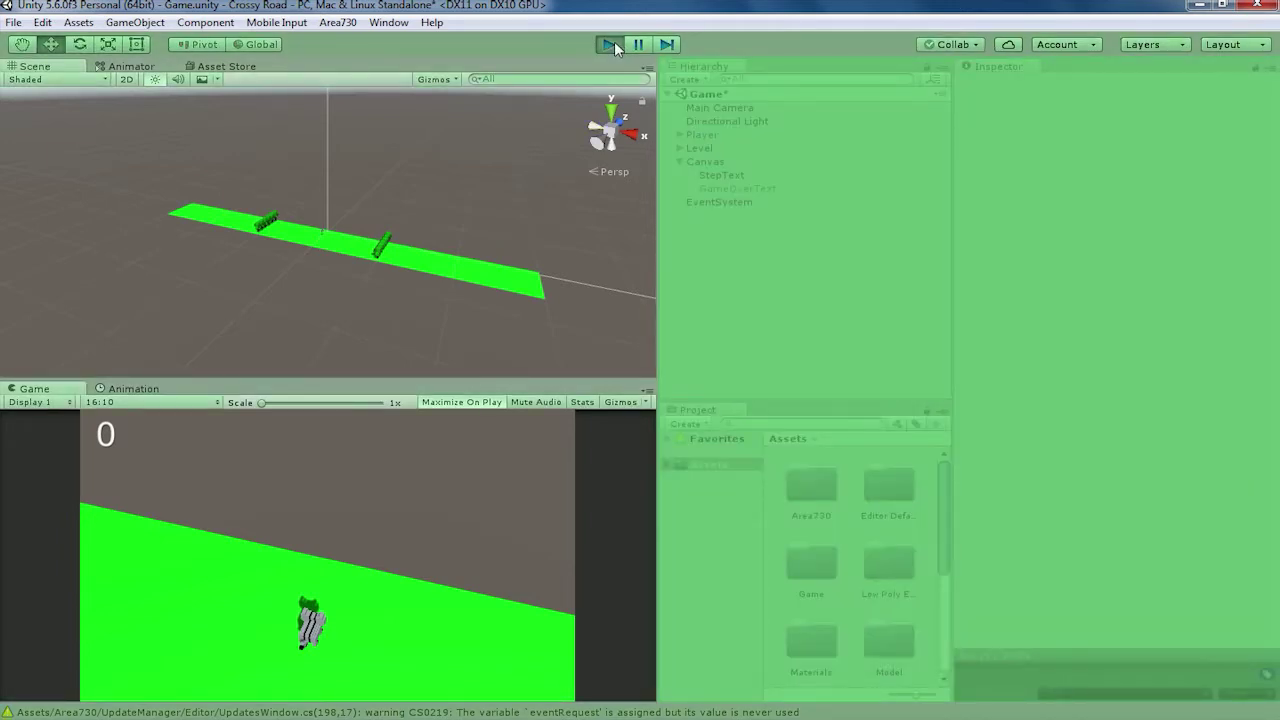
pyautogui.press('Up')
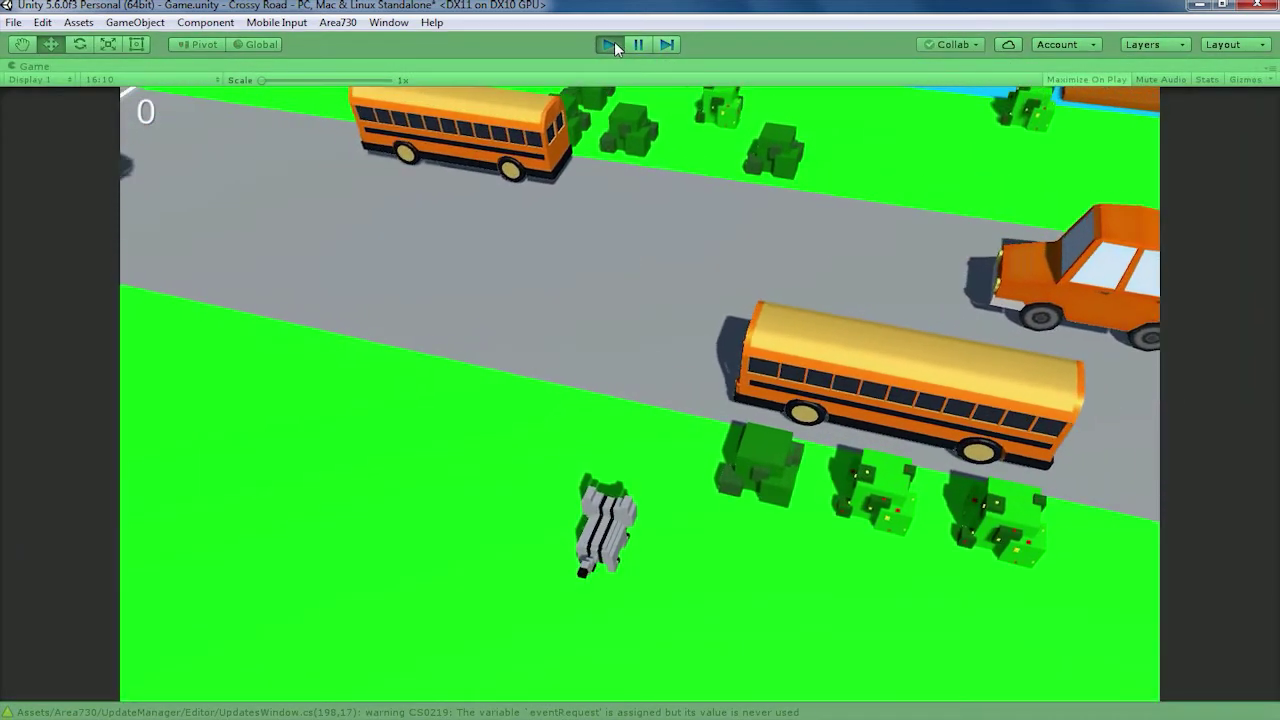
pyautogui.press('Up')
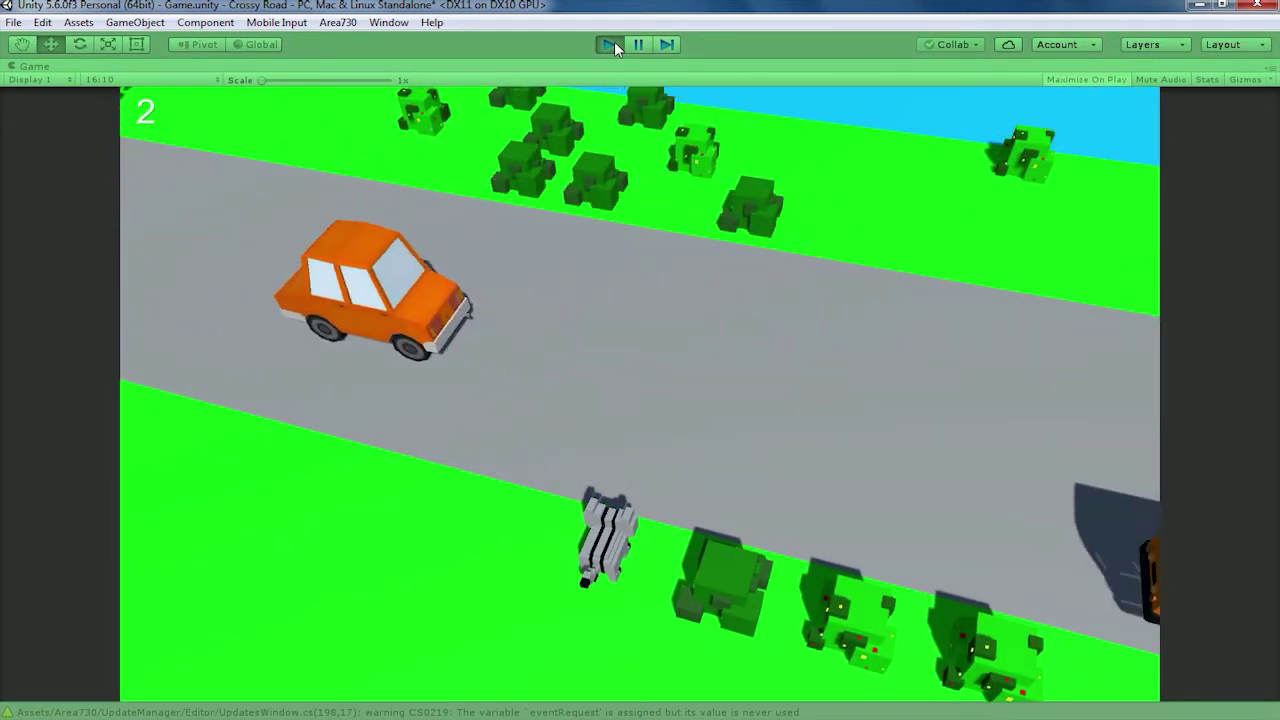
pyautogui.press('Up')
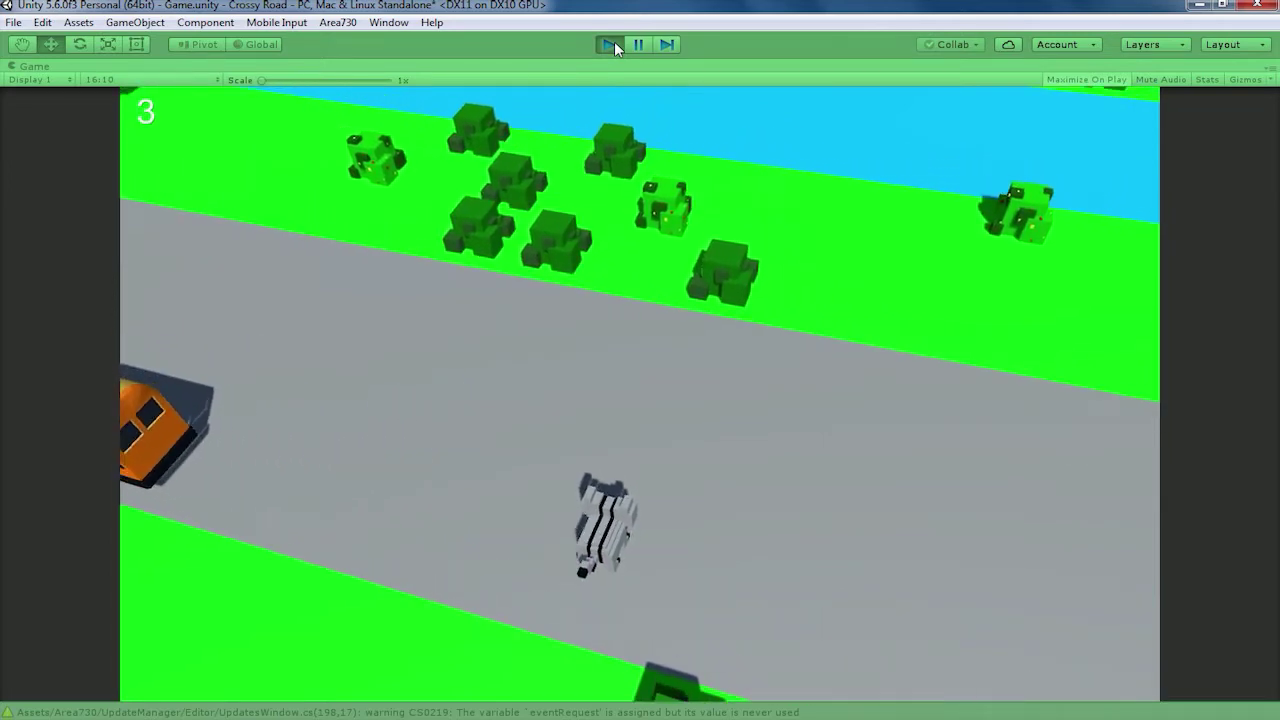
pyautogui.press('Up')
pyautogui.press('Up')
pyautogui.press('Up')
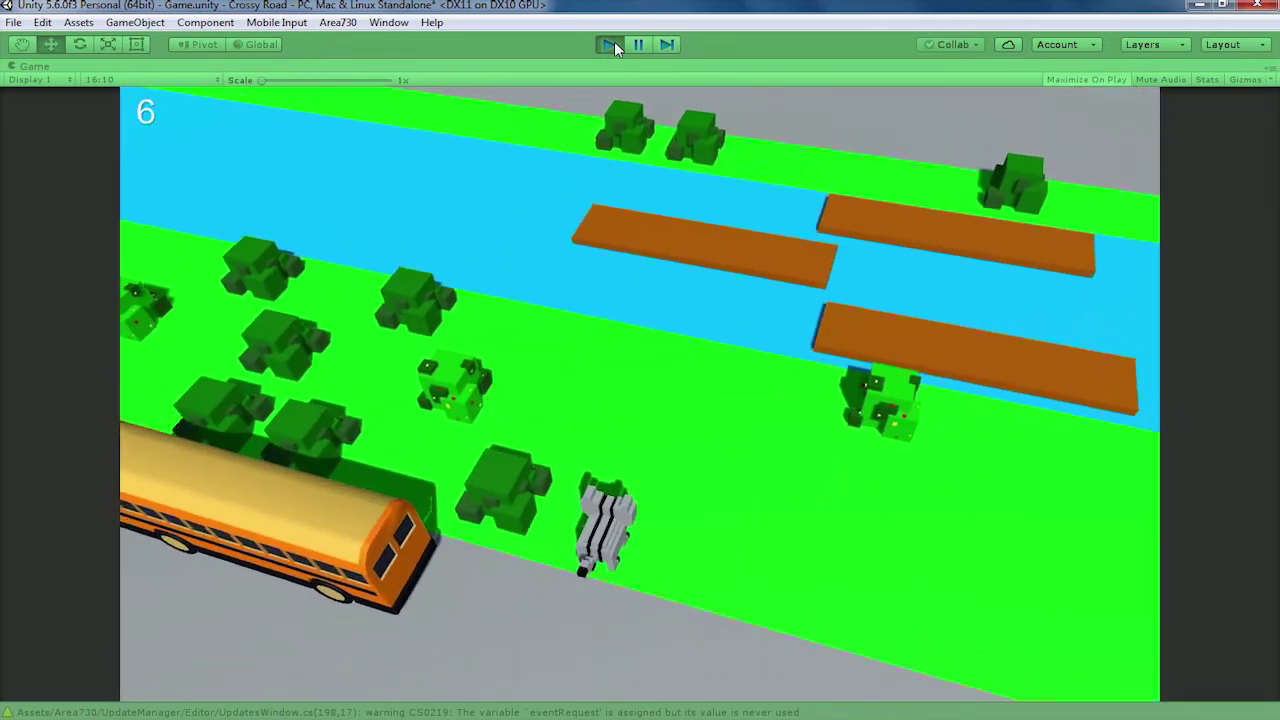
pyautogui.press('Up')
pyautogui.press('Up')
pyautogui.press('Up')
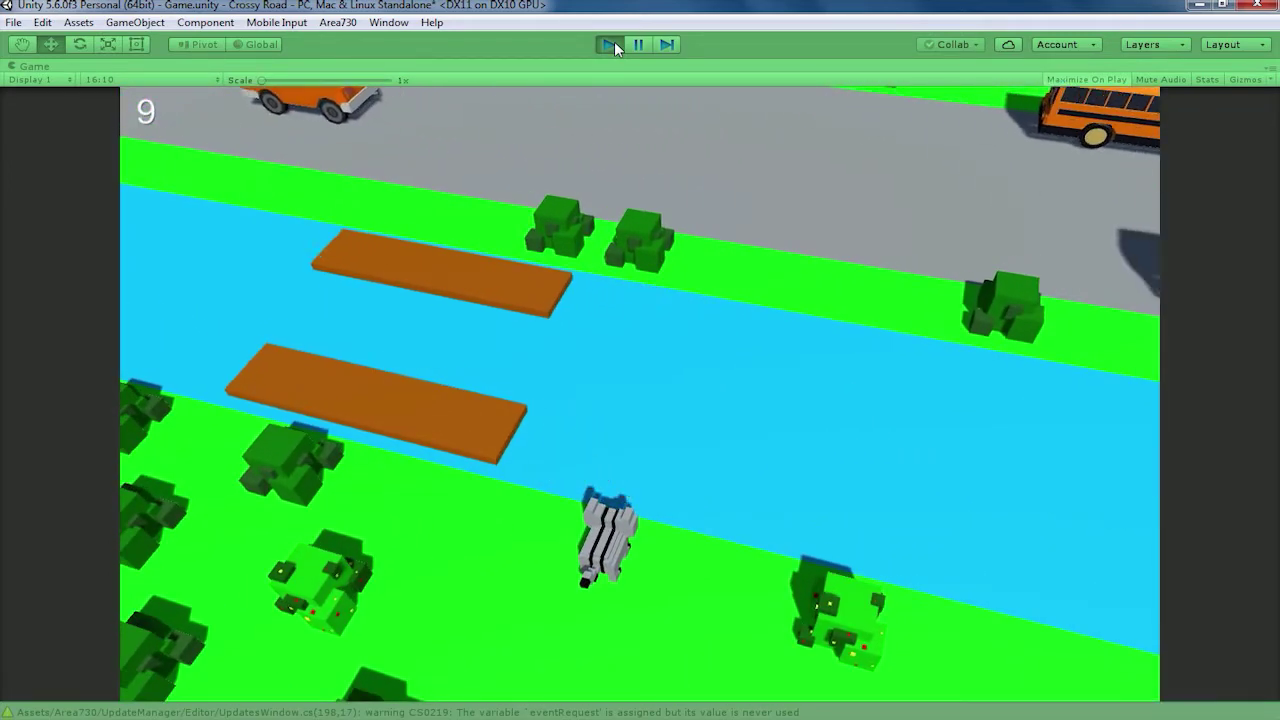
pyautogui.press('Left')
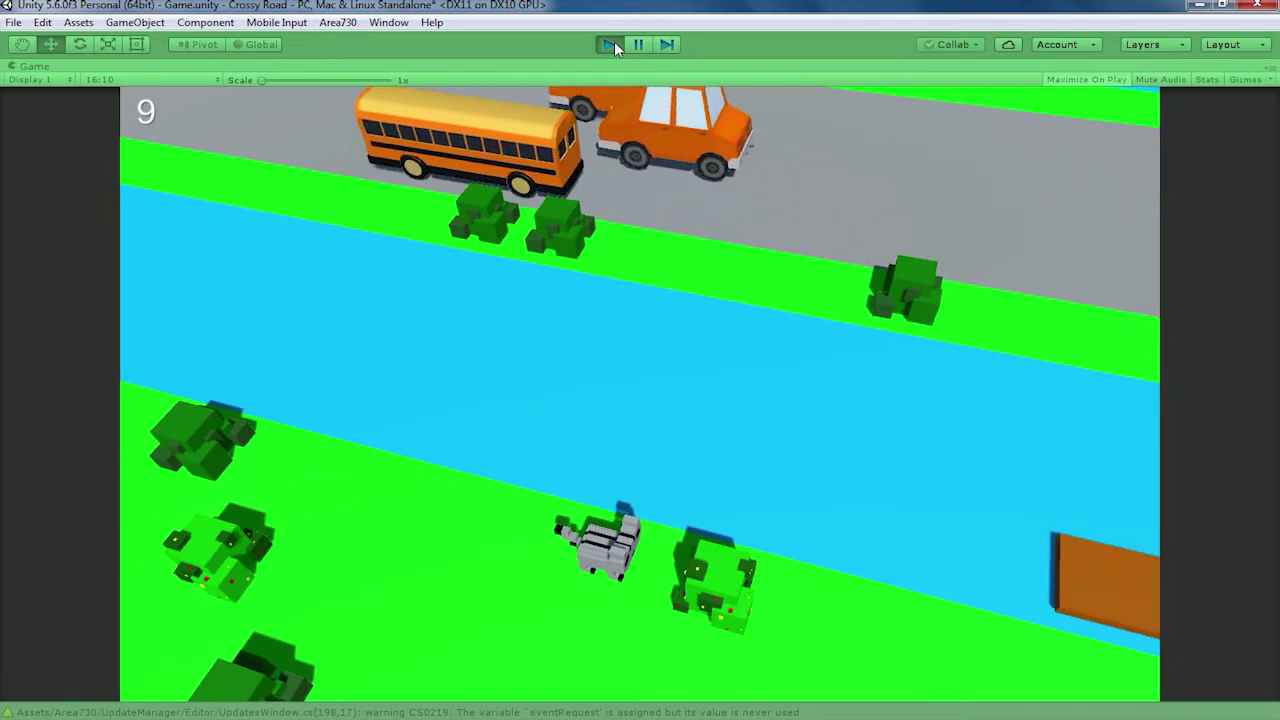
pyautogui.press('Up')
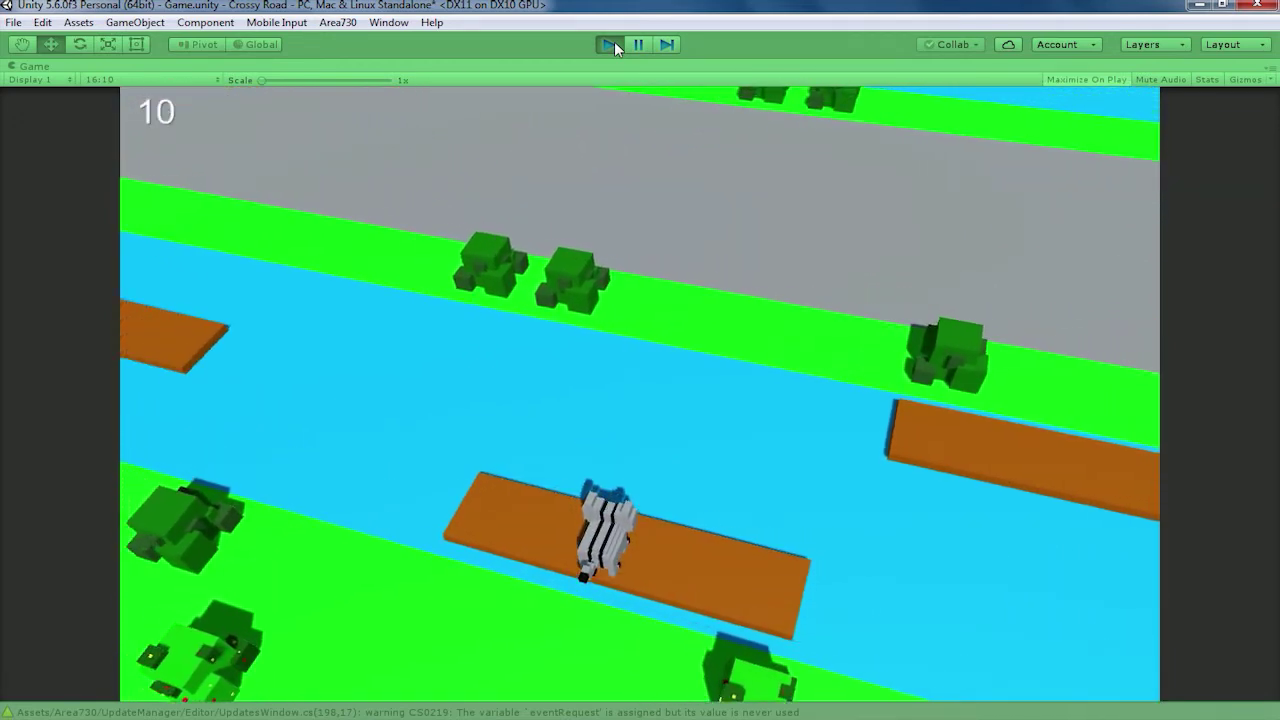
pyautogui.press('Up')
pyautogui.press('Up')
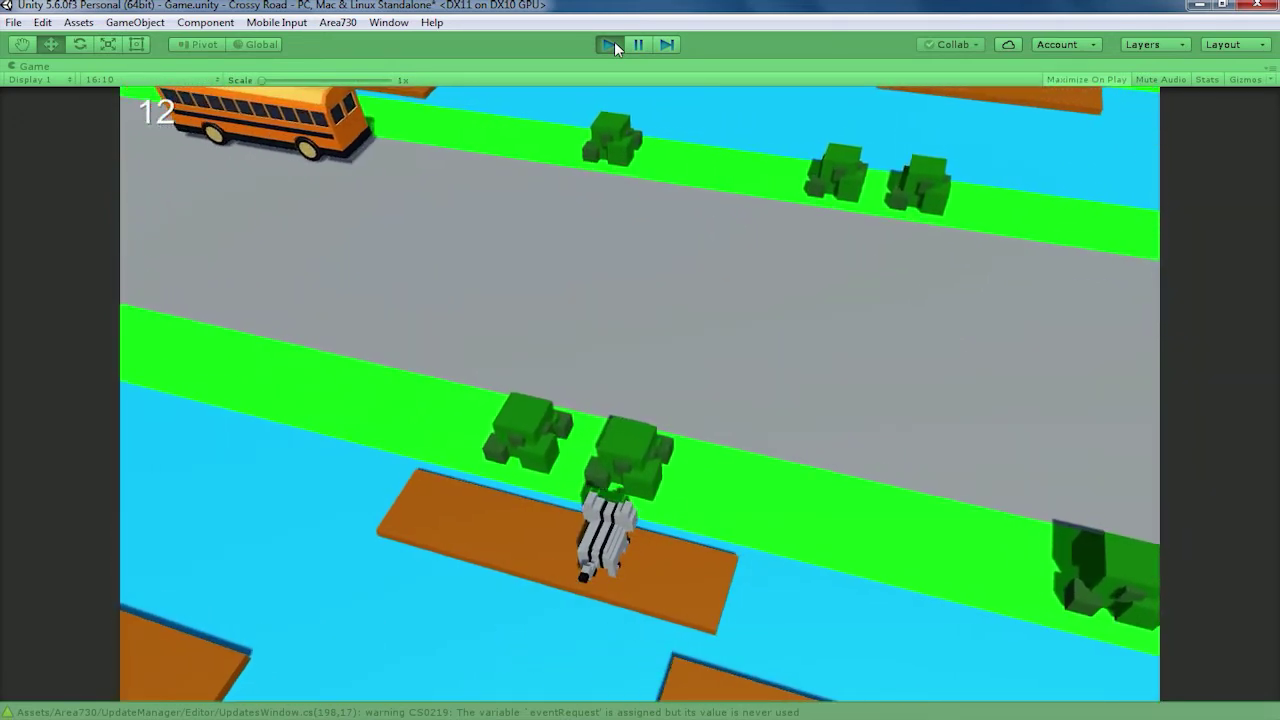
pyautogui.press('Up')
pyautogui.press('Up')
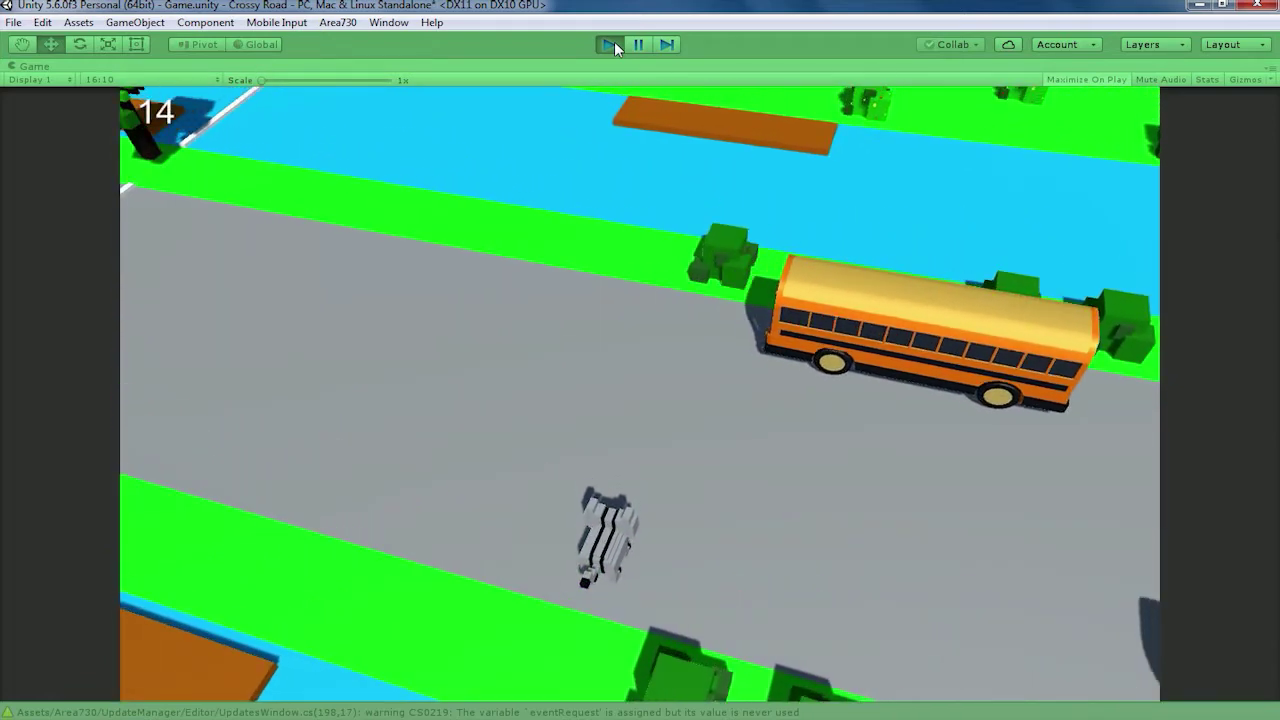
pyautogui.press('Up')
pyautogui.press('Up')
pyautogui.press('Up')
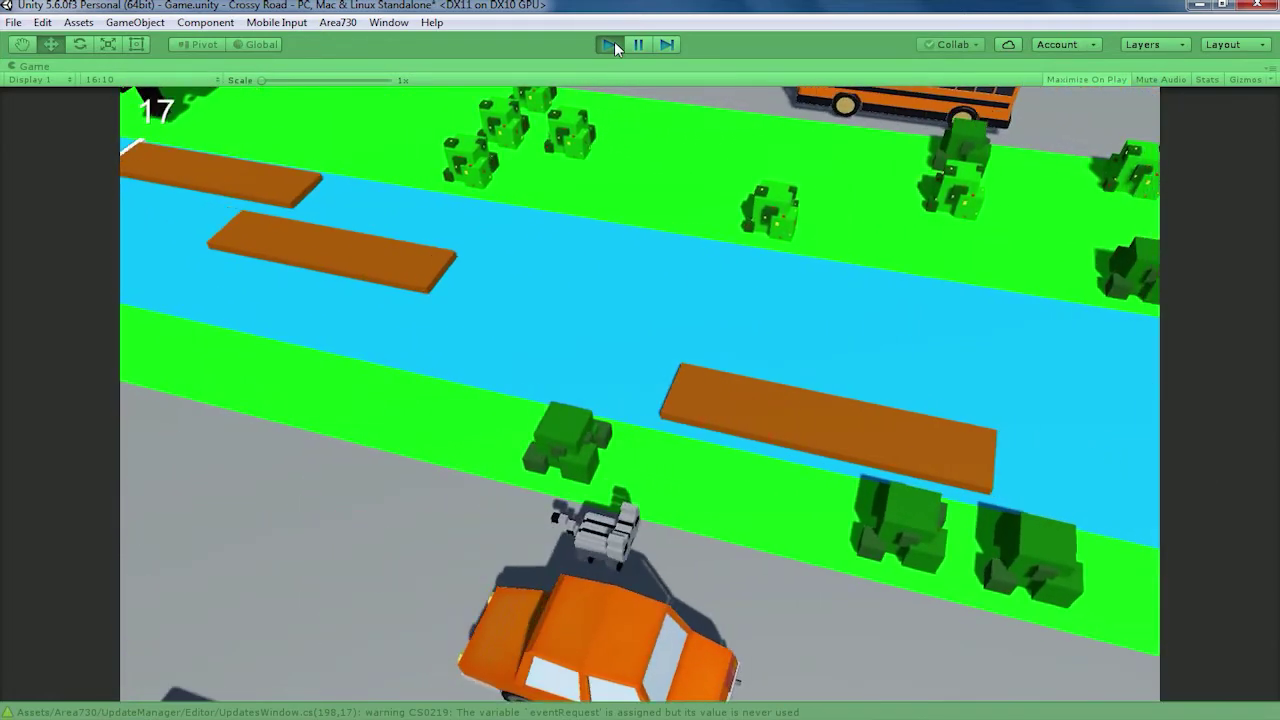
pyautogui.press('Up')
pyautogui.press('Up')
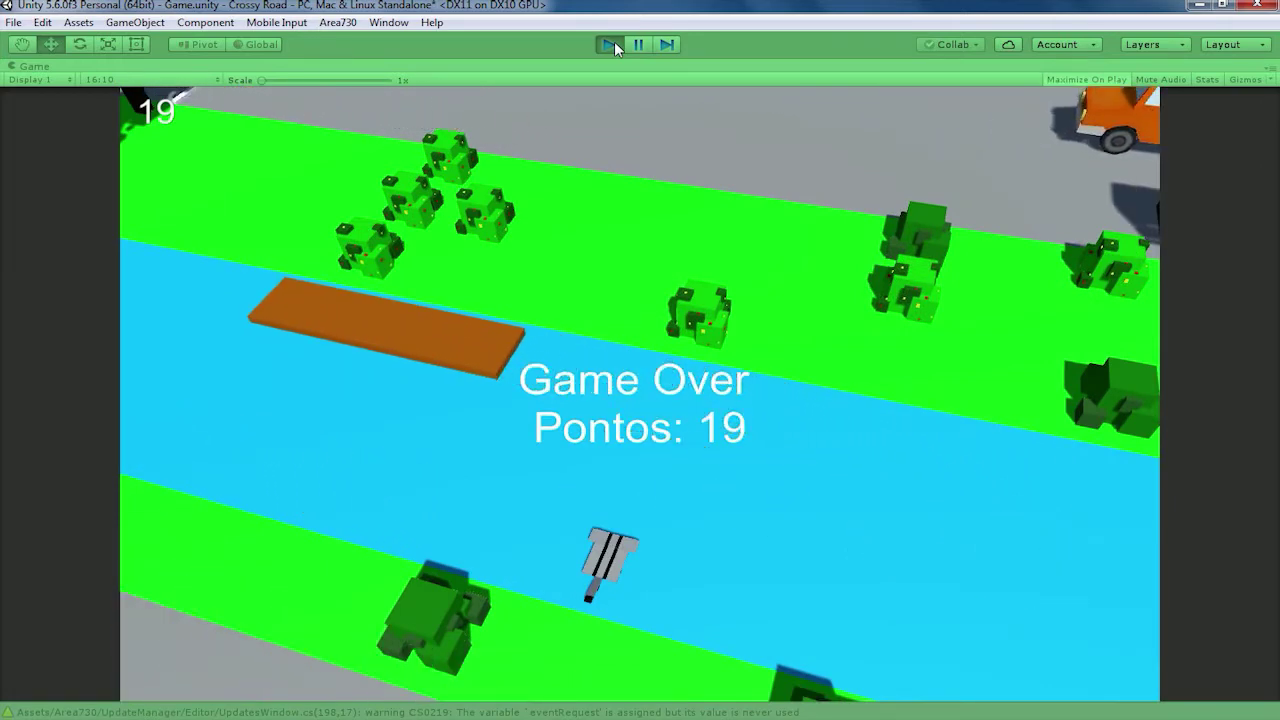
# Step: Hop forward onto the road in a new run, then stop play mode
pyautogui.press('Up')
pyautogui.press('Up')
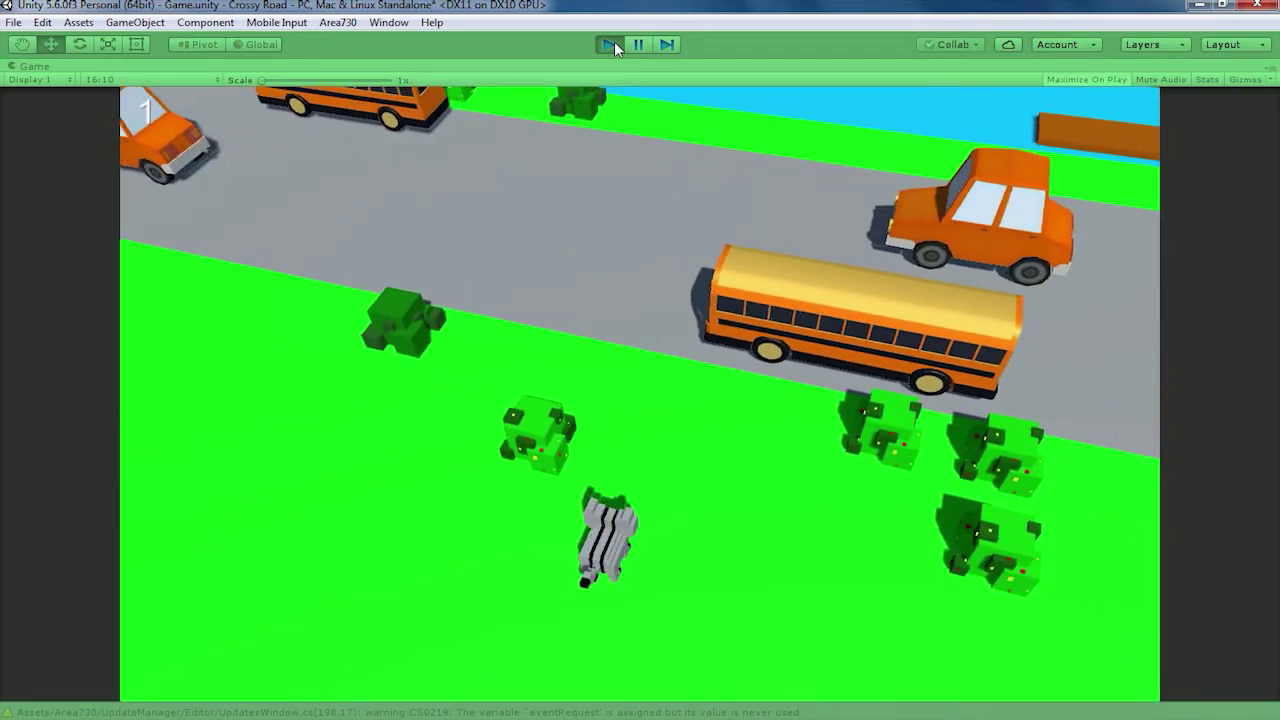
pyautogui.press('Up')
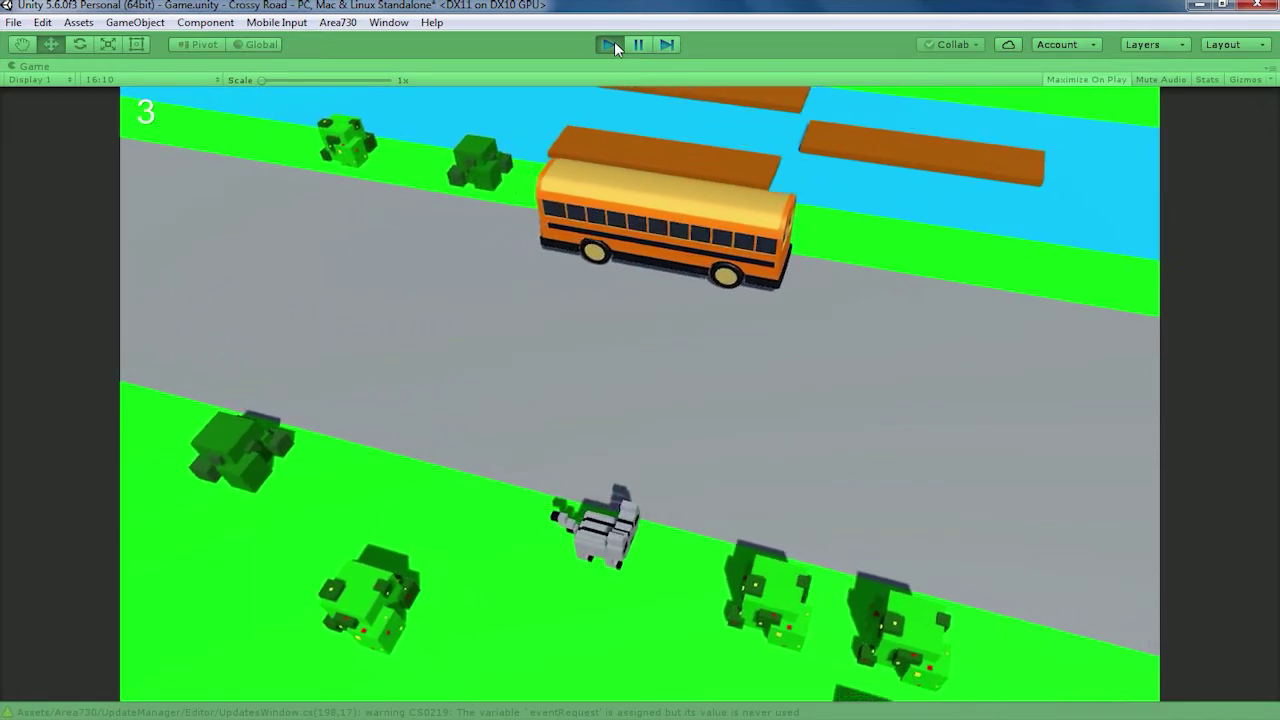
pyautogui.press('Up')
pyautogui.press('Up')
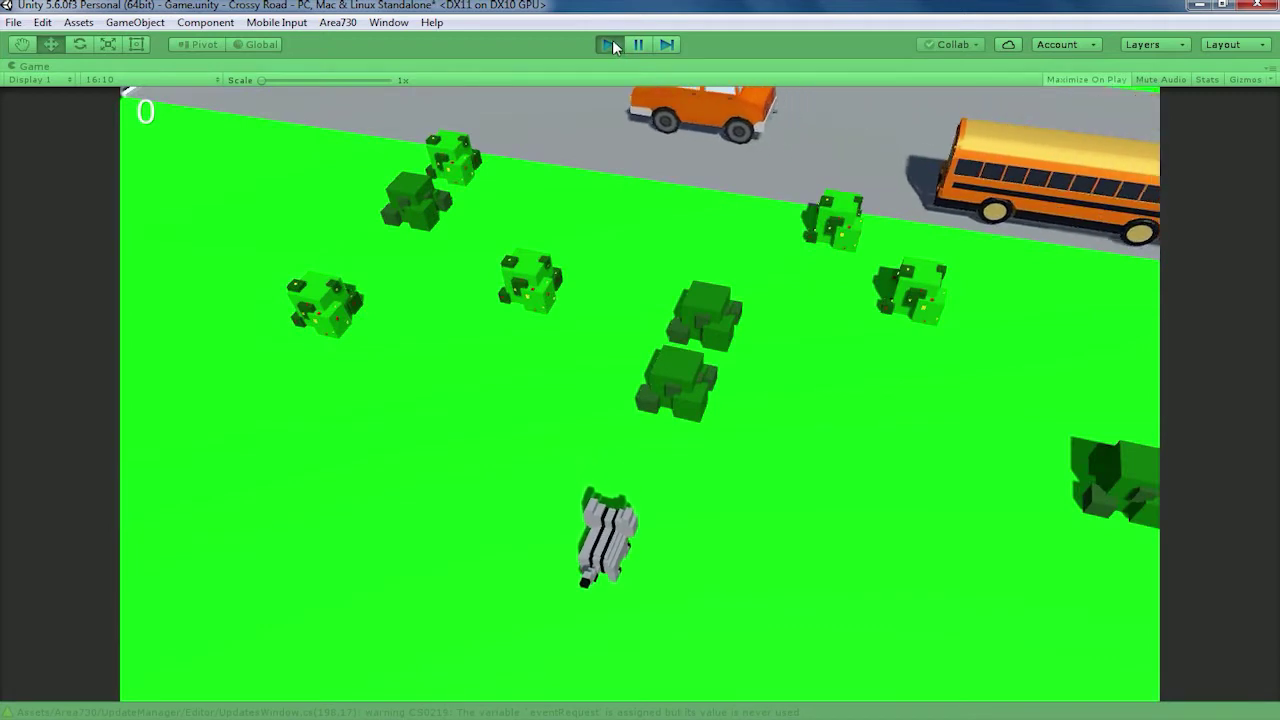
pyautogui.click(612, 42)
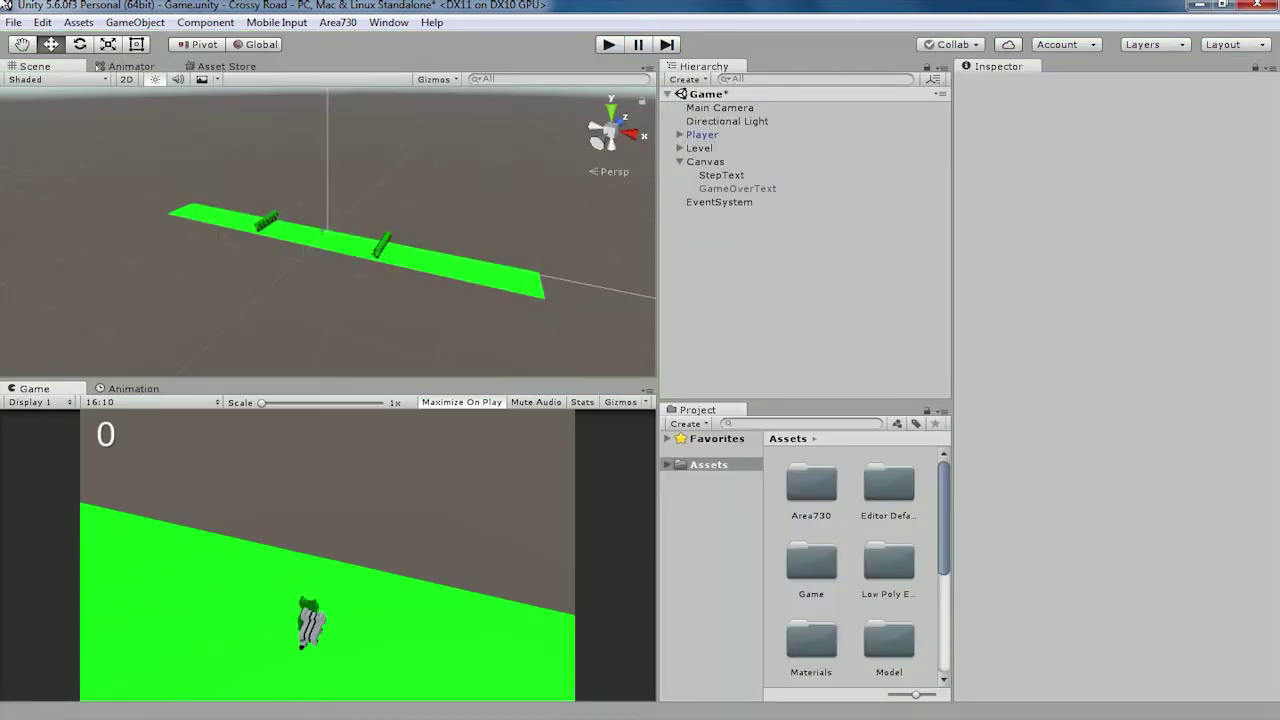
# Step: Create a new 3D project named Crossy Road Tutorial, saving the modified scene first
pyautogui.click(20, 23)
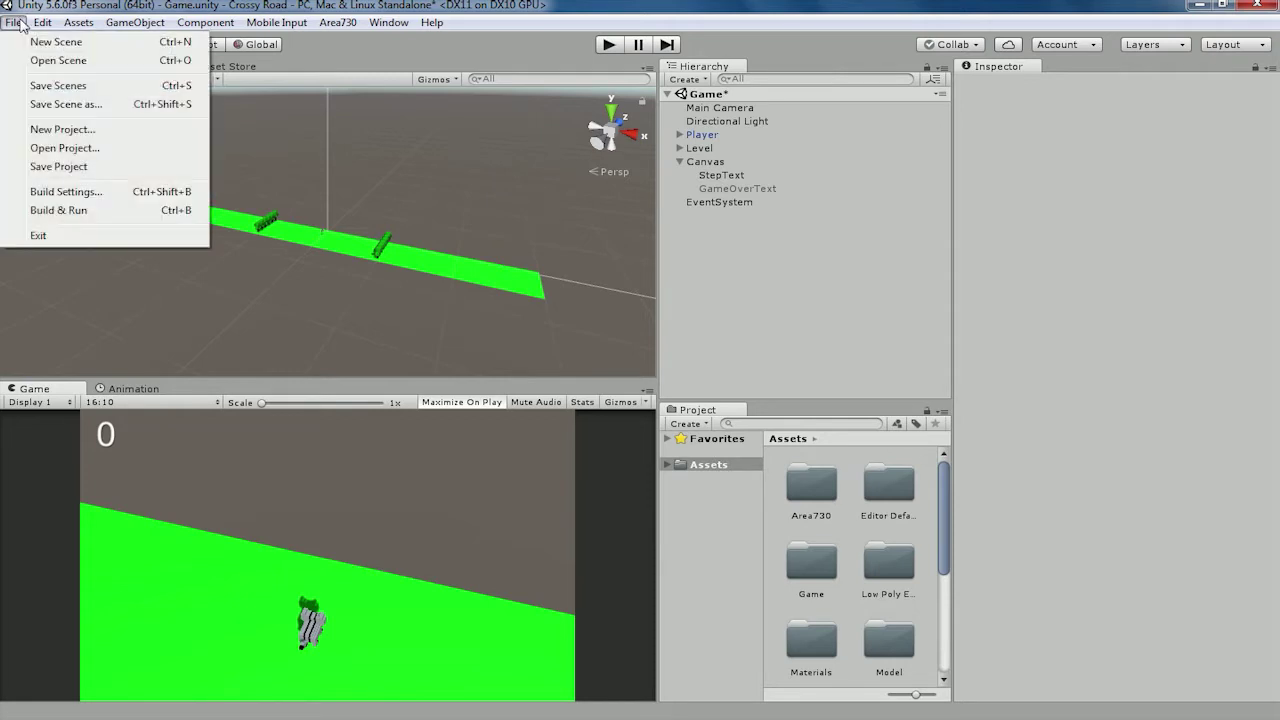
pyautogui.click(49, 131)
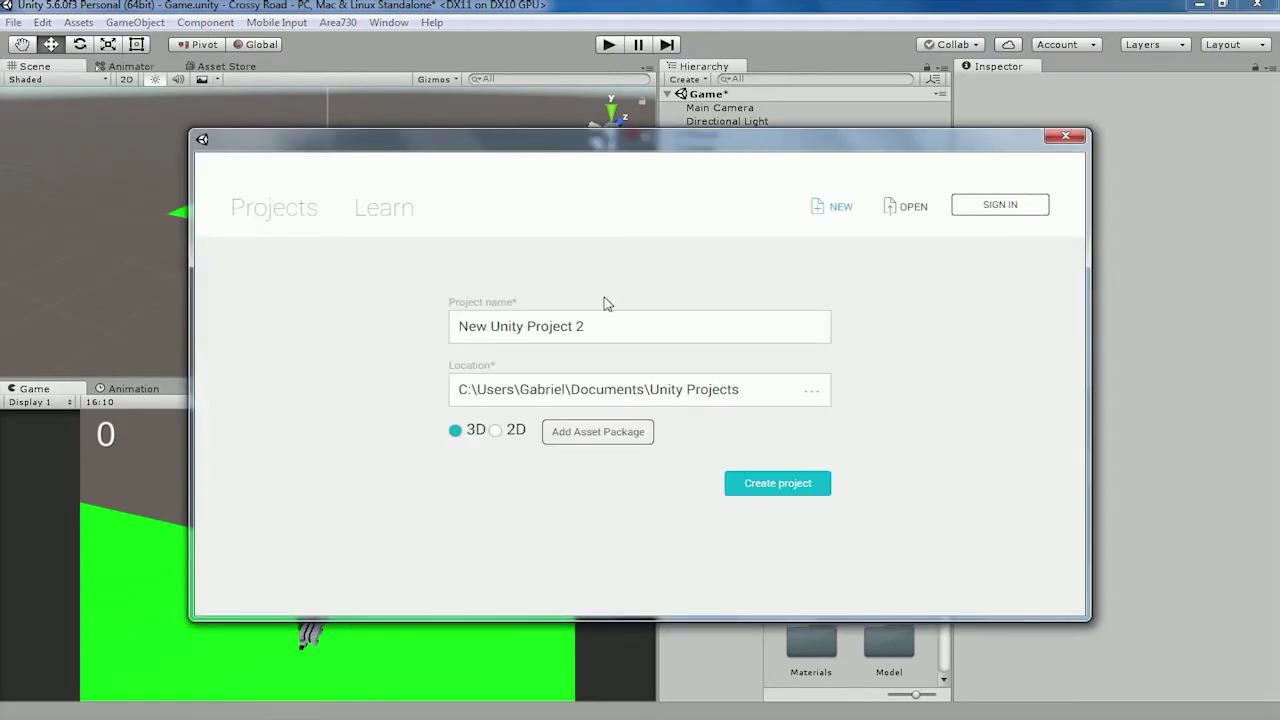
pyautogui.moveTo(605, 328); pyautogui.dragTo(335, 334)
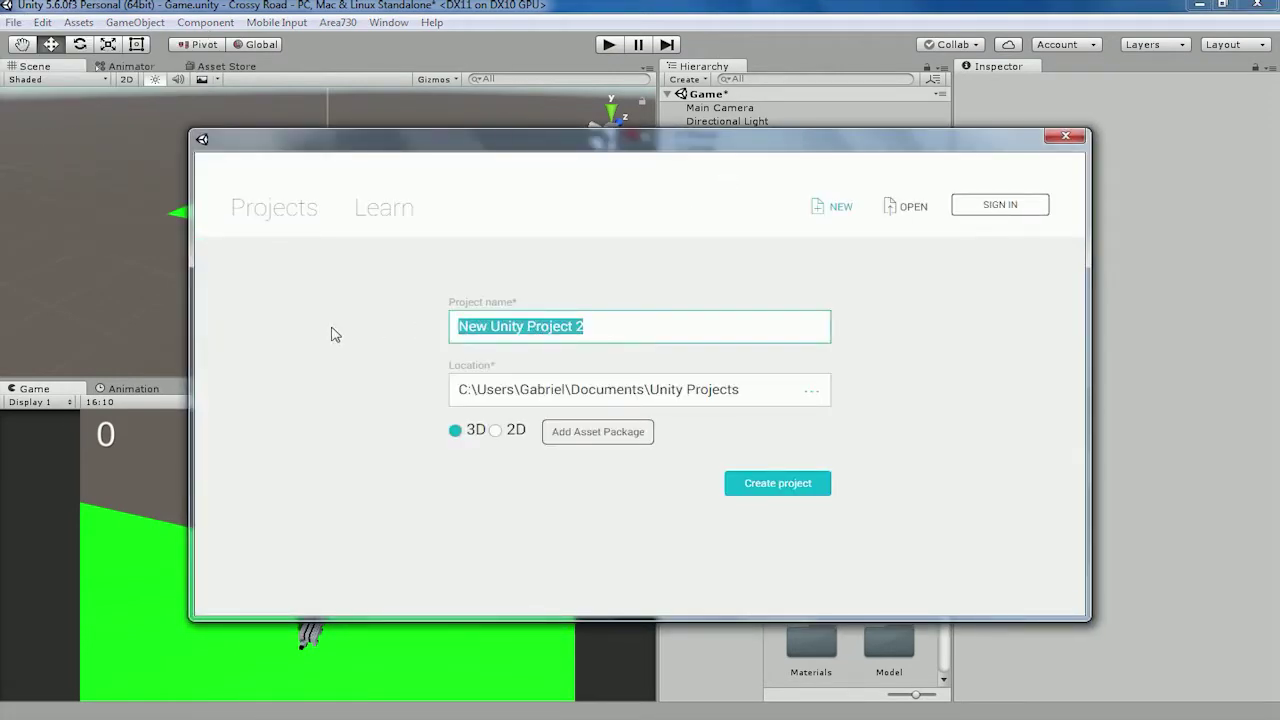
pyautogui.write('Crossy Road Tutorial')
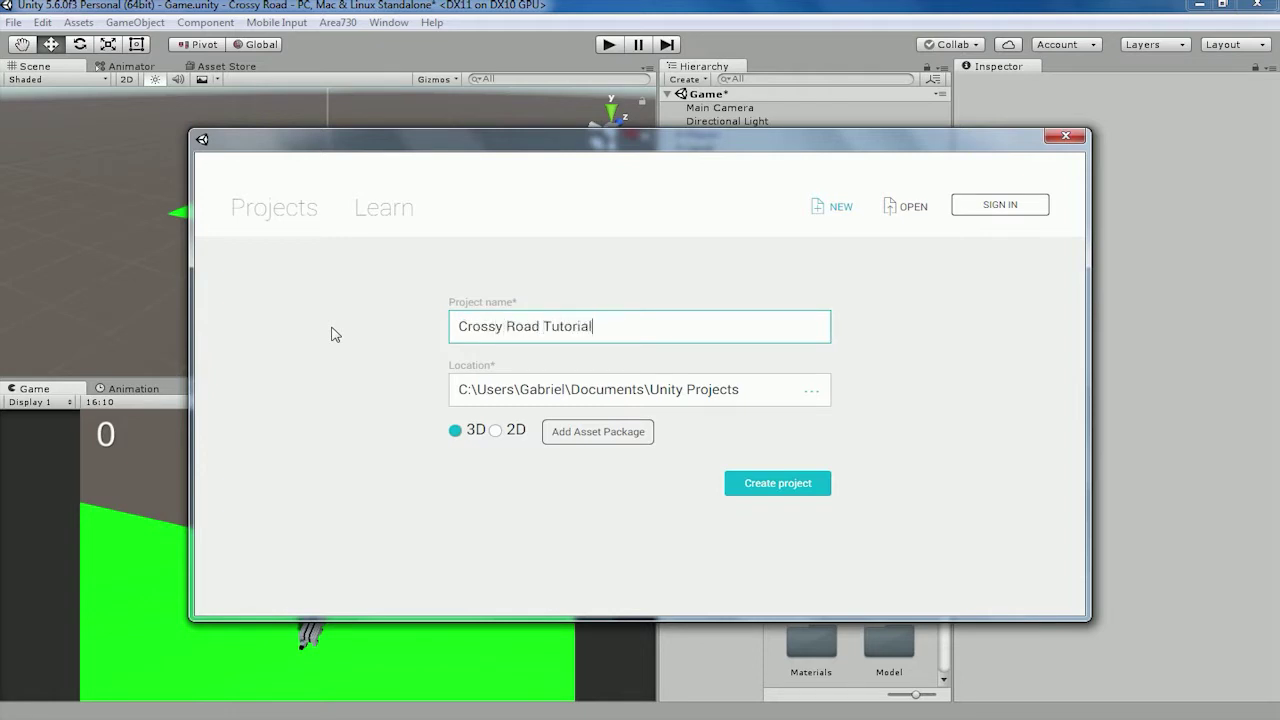
pyautogui.click(785, 484)
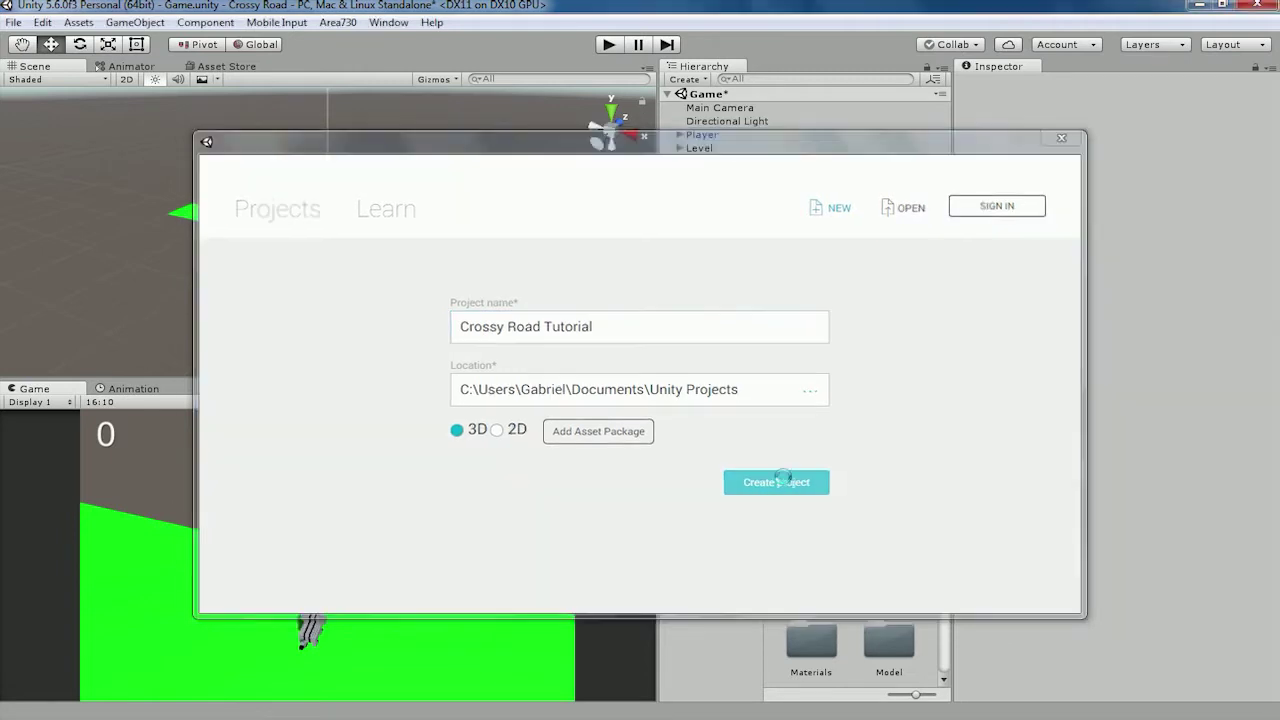
pyautogui.click(627, 398)
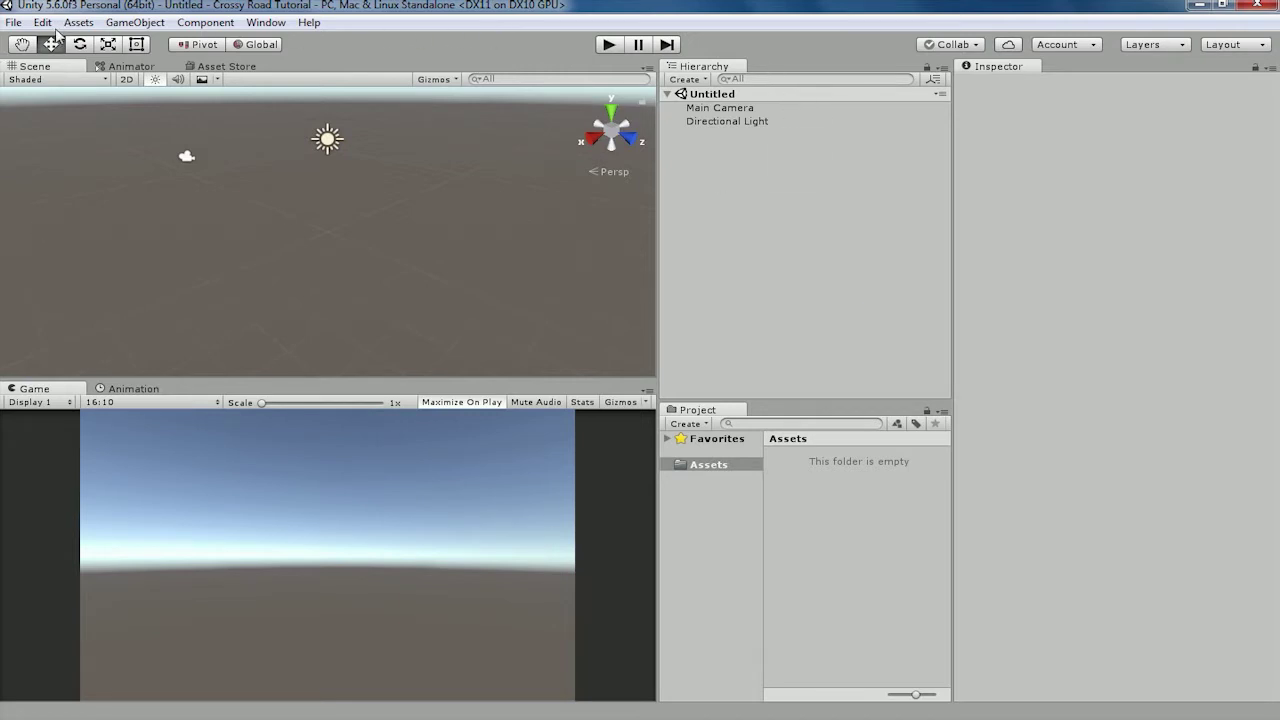
# Step: Save the new project's empty scene as Game.unity in the Assets folder
pyautogui.click(13, 22)
pyautogui.click(40, 85)
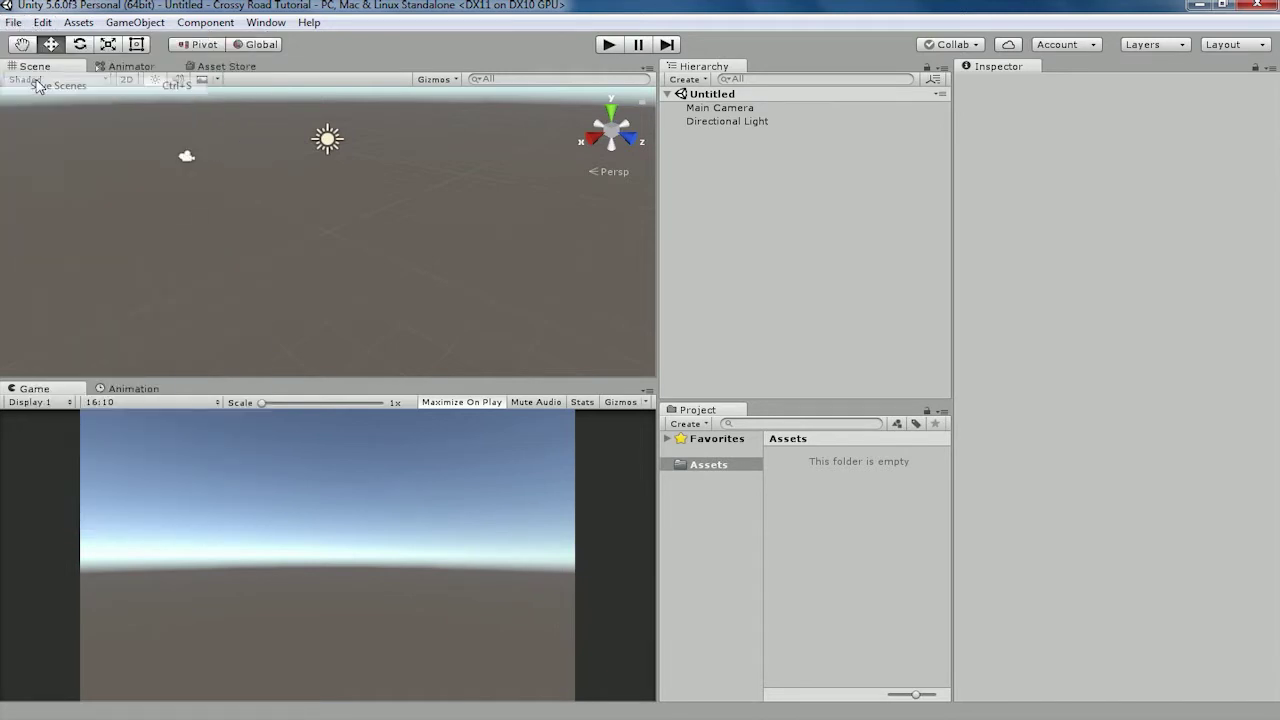
pyautogui.write('Game')
pyautogui.click(488, 407)
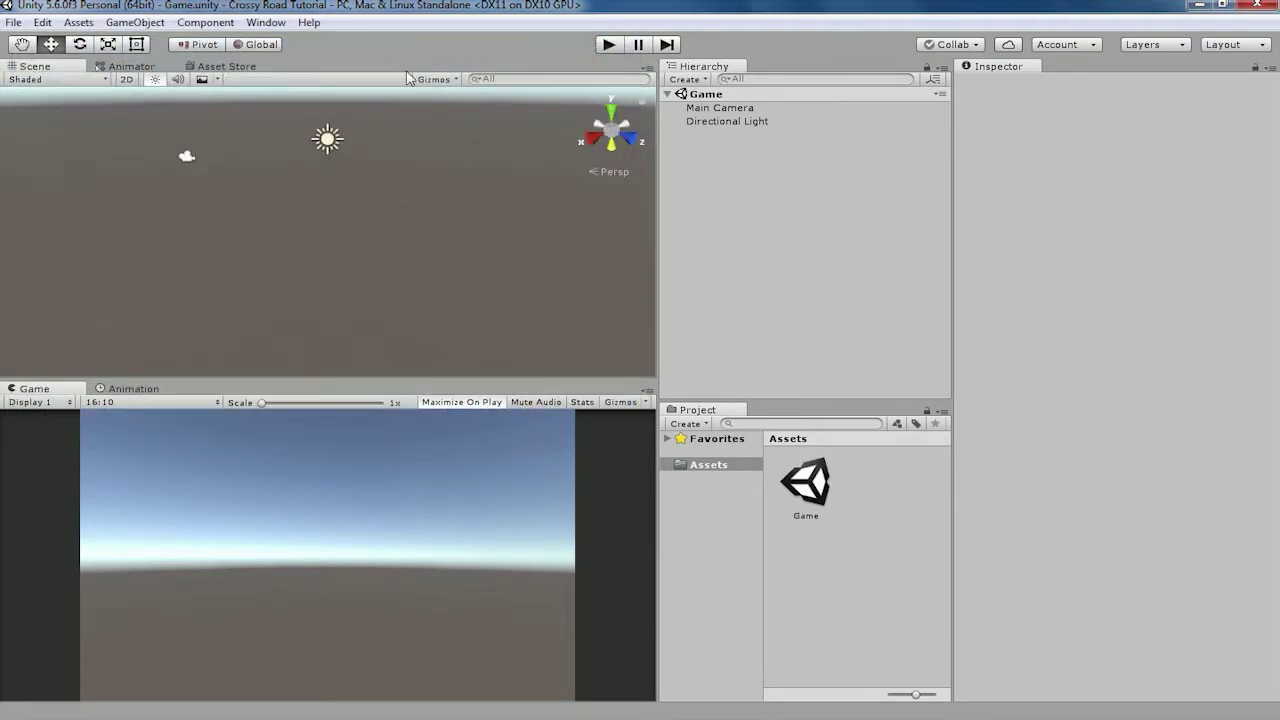
pyautogui.click(268, 24)
pyautogui.moveTo(295, 451)
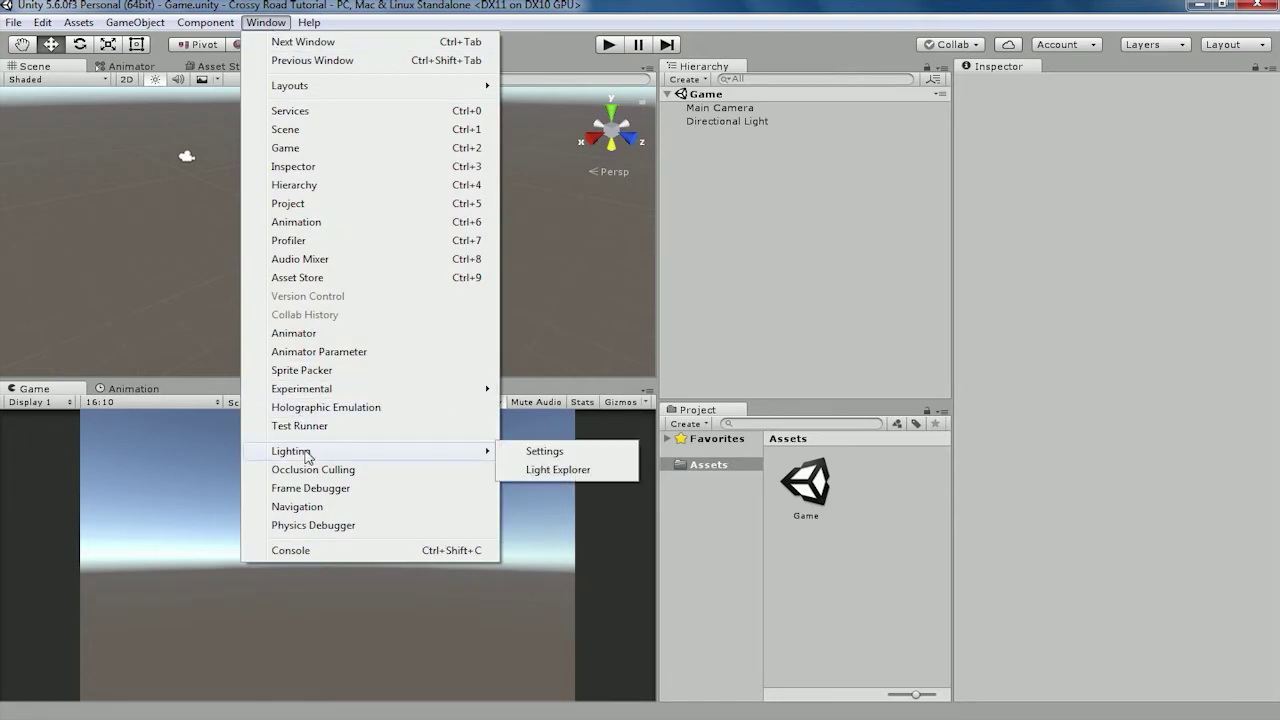
# Step: Open the Lighting settings and set environment reflection intensity to 0
pyautogui.click(545, 452)
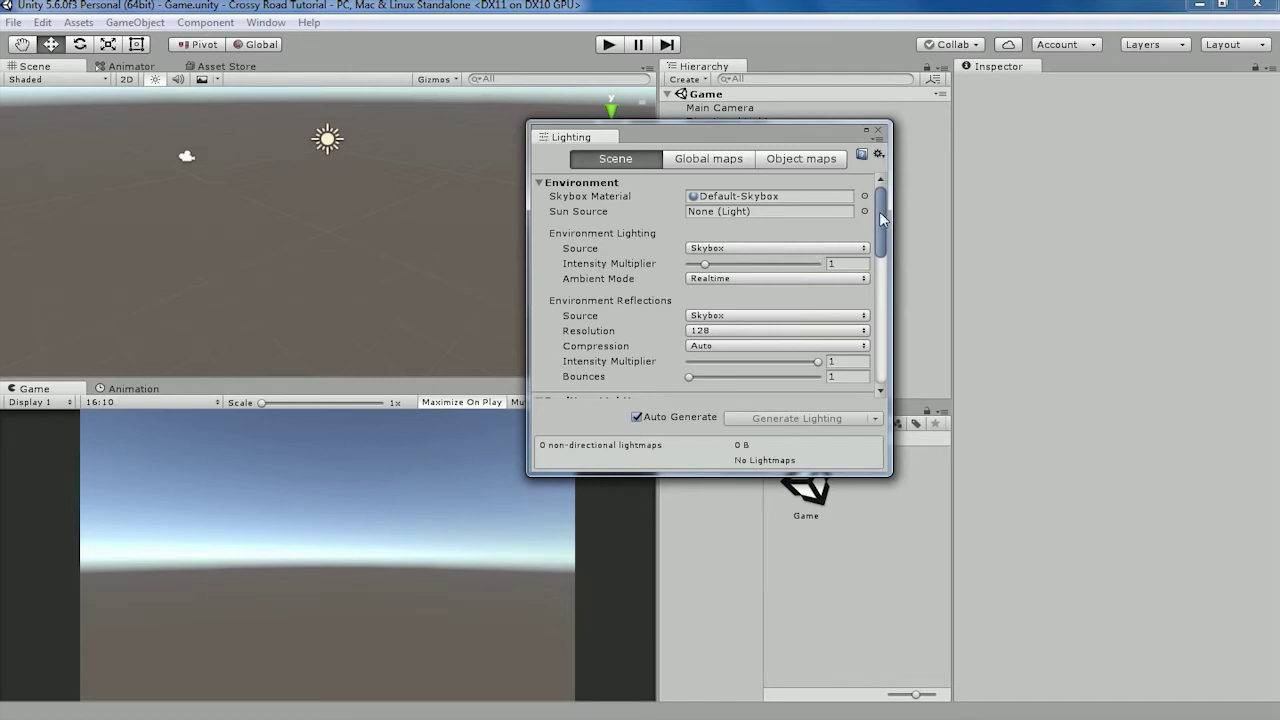
pyautogui.scroll(-2, 882, 218)
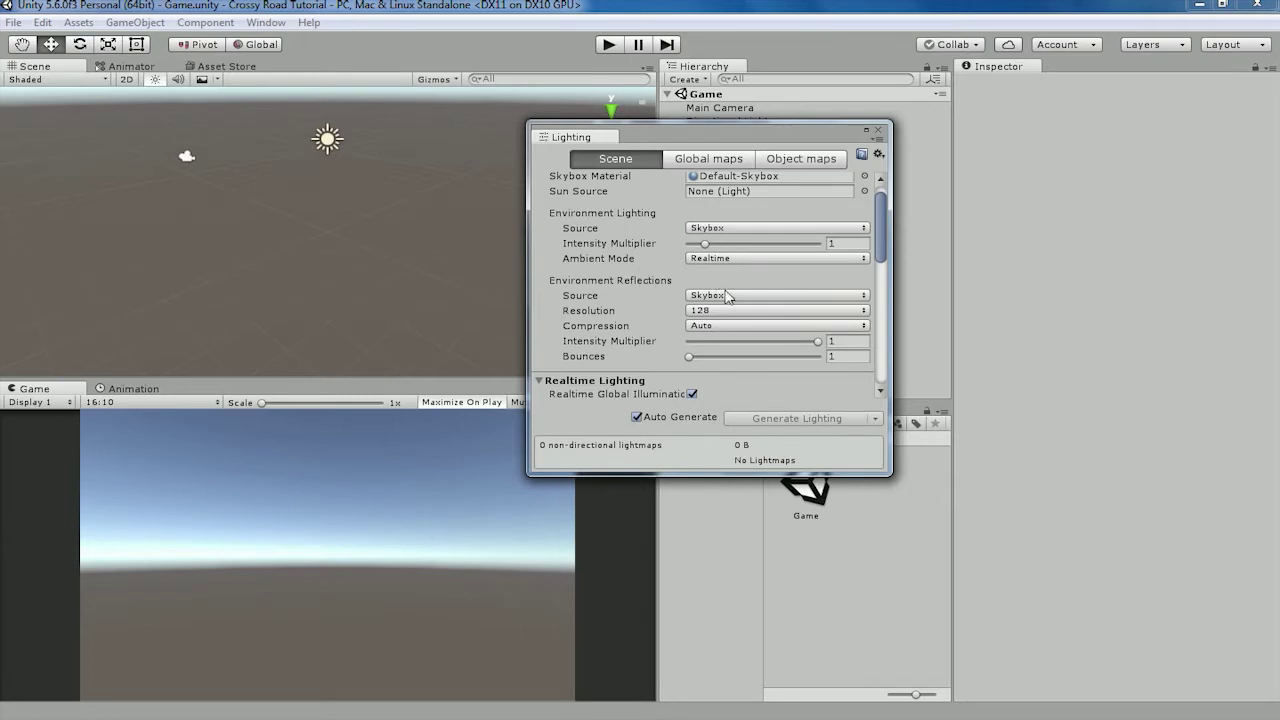
pyautogui.moveTo(617, 348)
pyautogui.mouseDown()
pyautogui.moveTo(697, 350)
pyautogui.moveTo(677, 354)
pyautogui.mouseUp()
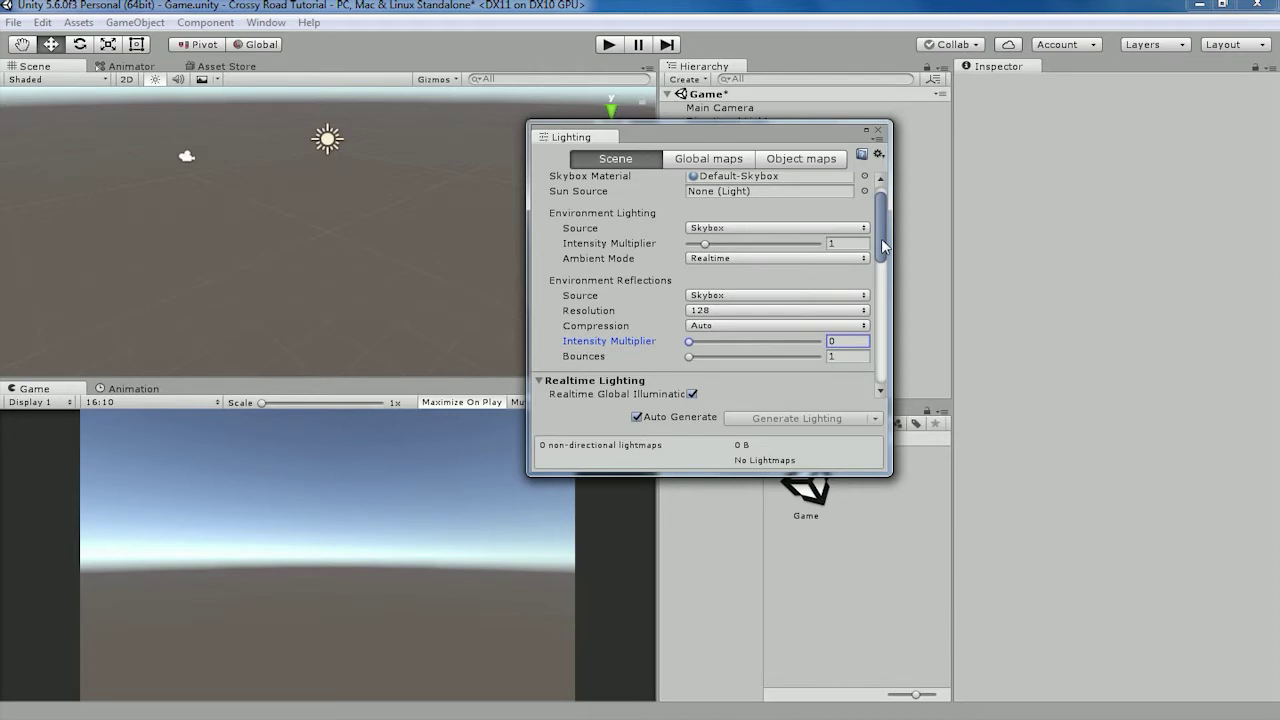
# Step: Turn off Auto Generate, generate the baked lighting, and close the Lighting window
pyautogui.scroll(-2, 884, 260)
pyautogui.scroll(-2, 884, 262)
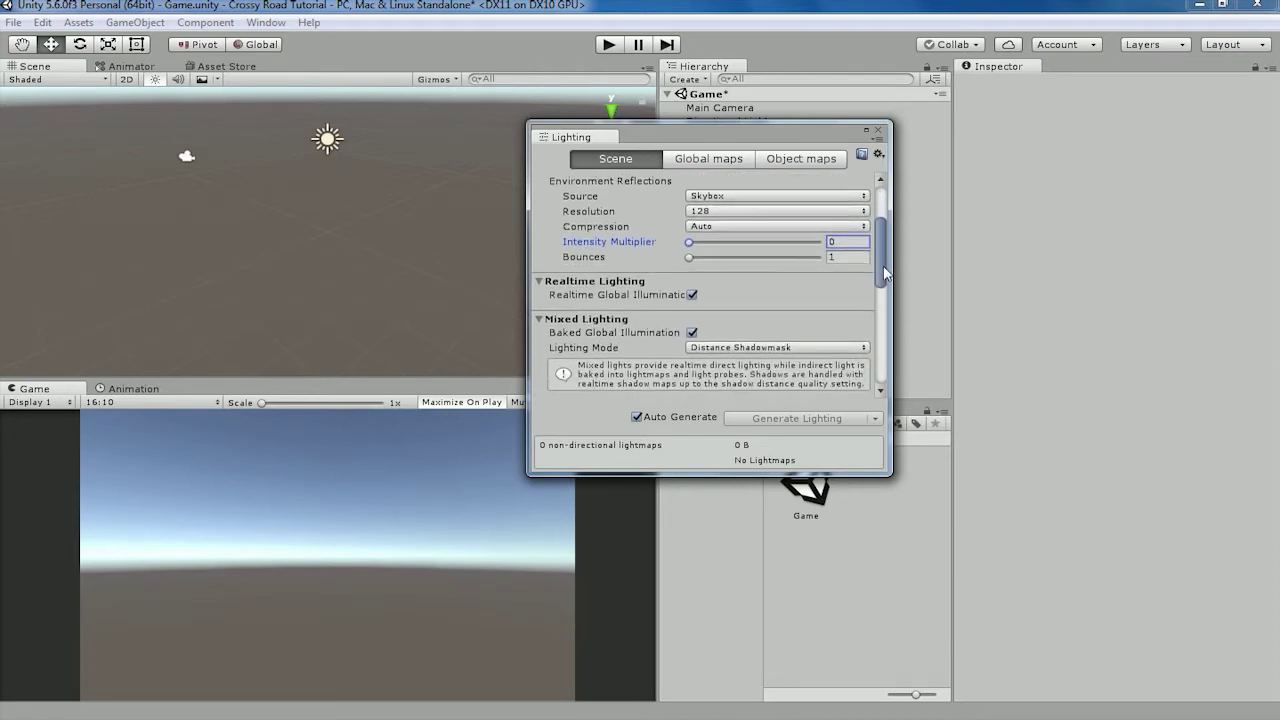
pyautogui.moveTo(884, 272); pyautogui.dragTo(887, 287)
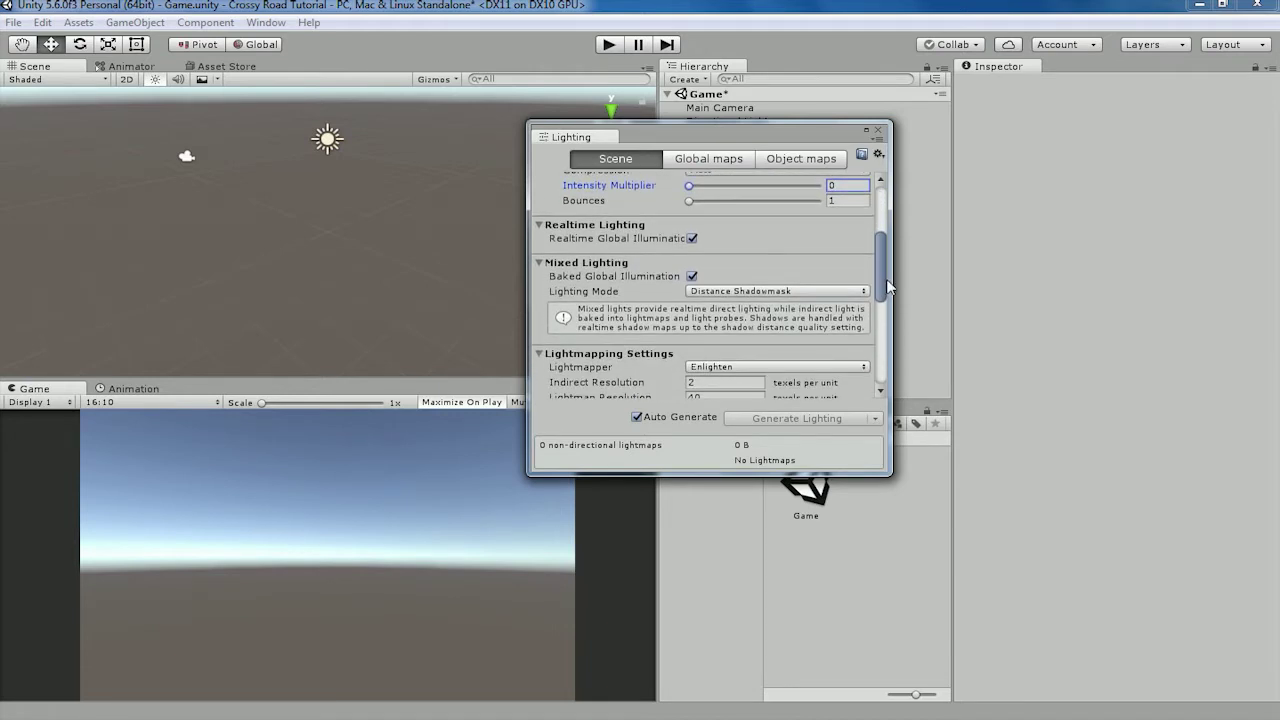
pyautogui.moveTo(887, 287); pyautogui.dragTo(697, 428)
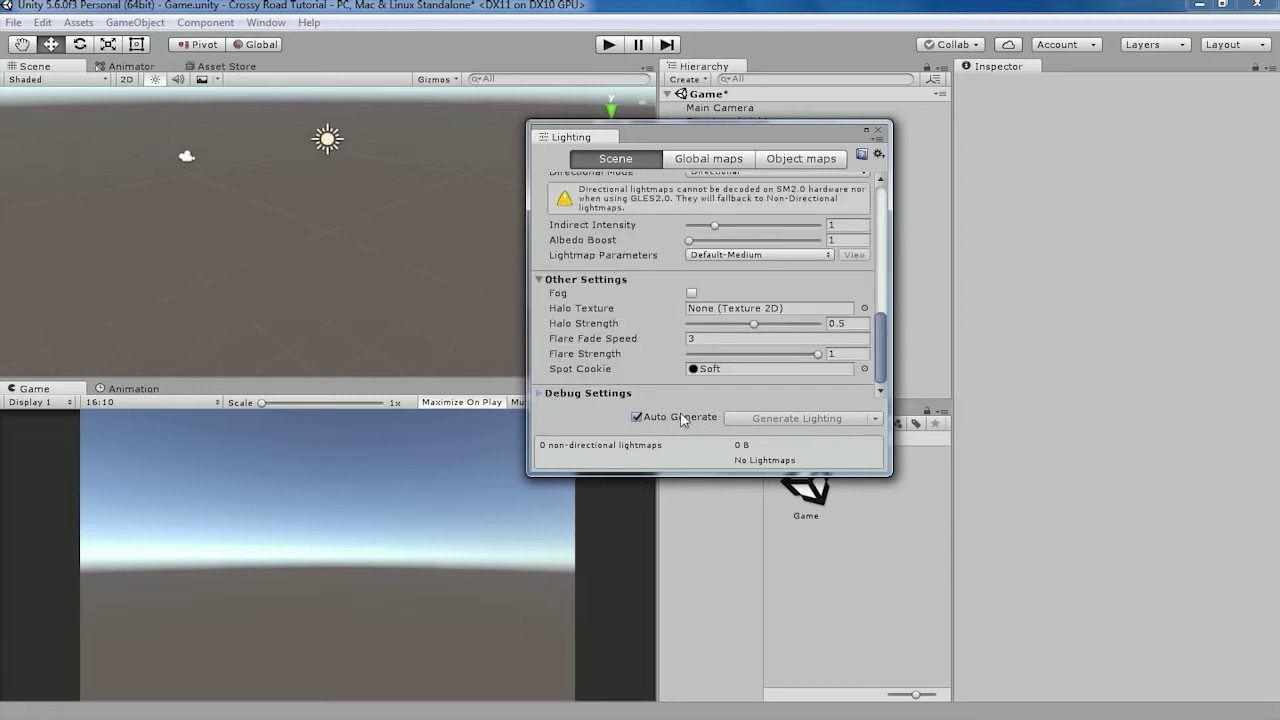
pyautogui.click(640, 417)
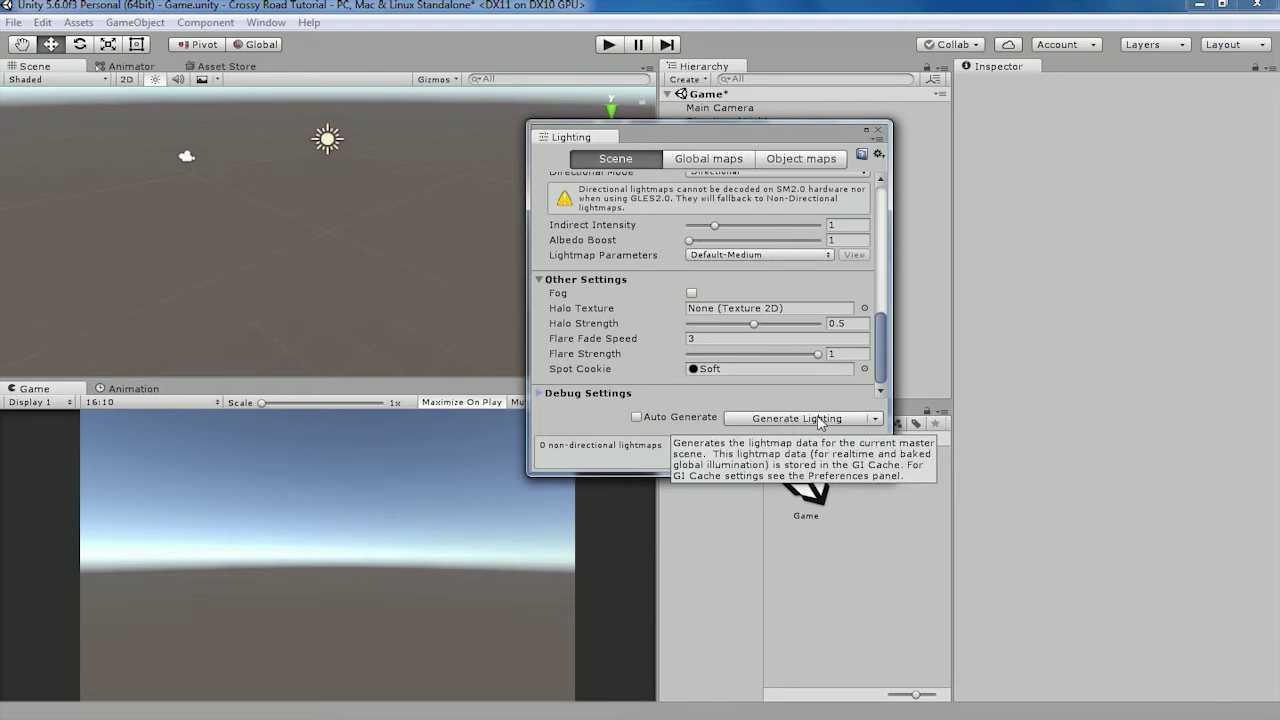
pyautogui.click(818, 420)
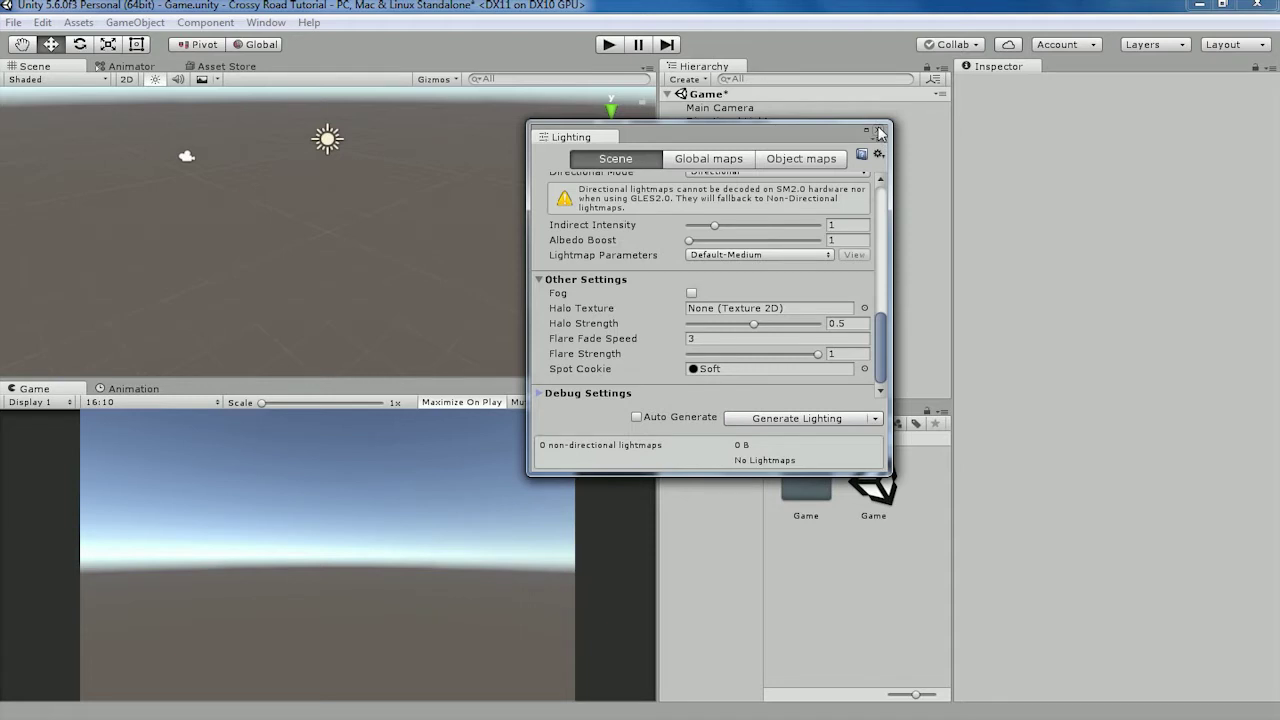
pyautogui.click(879, 131)
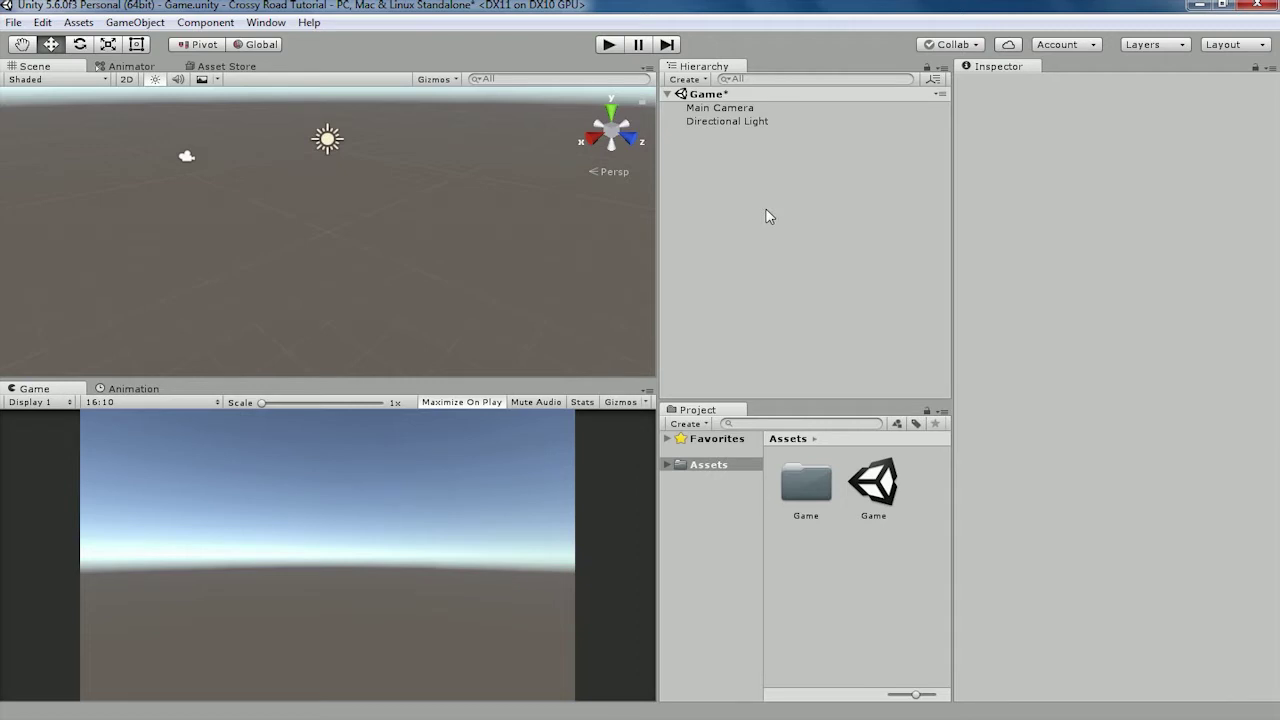
# Step: Drag the Models folder from Explorer into the project's Assets and select it
pyautogui.click(1204, 5)
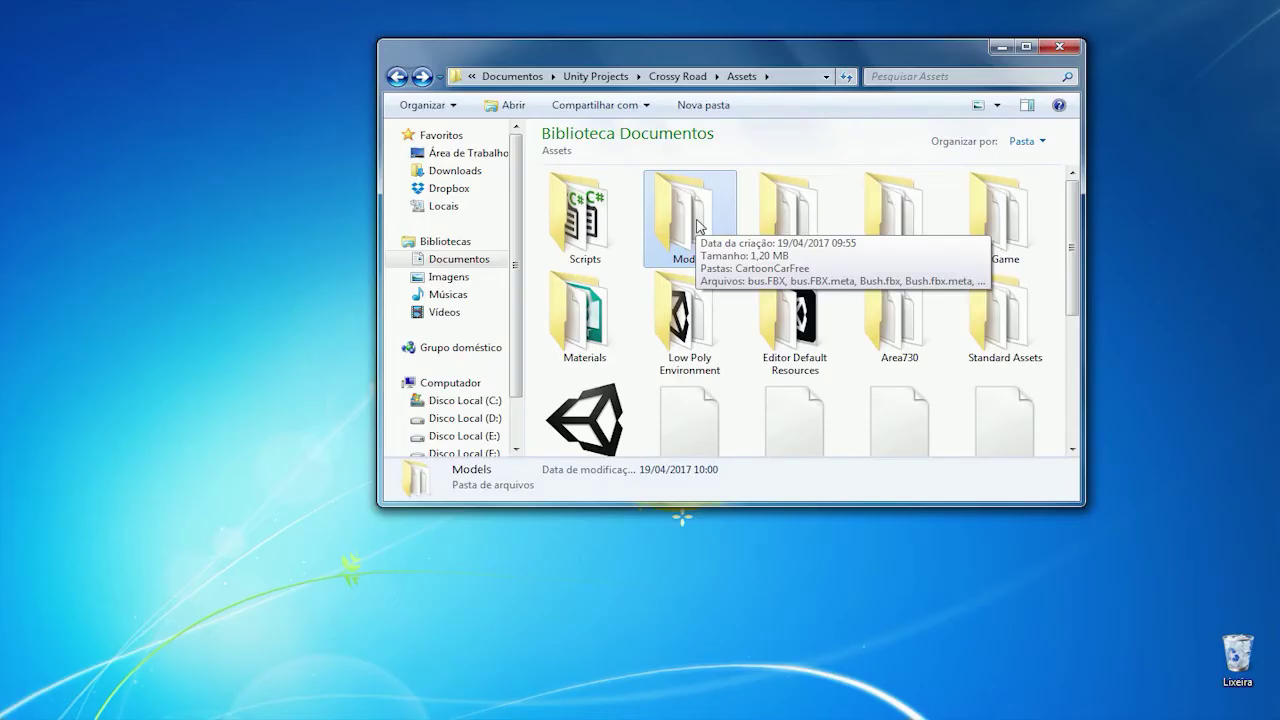
pyautogui.moveTo(697, 226); pyautogui.dragTo(400, 700)
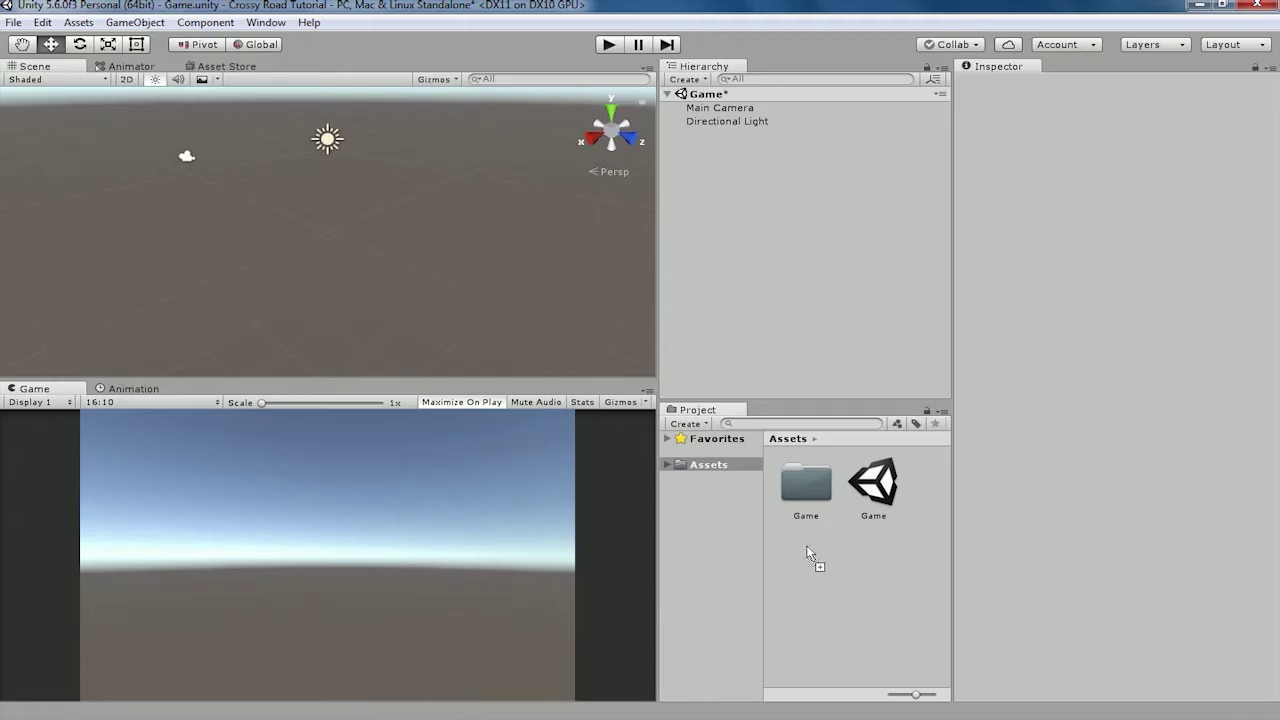
pyautogui.moveTo(400, 700)
pyautogui.mouseDown()
pyautogui.moveTo(724, 494)
pyautogui.moveTo(713, 467)
pyautogui.mouseUp()
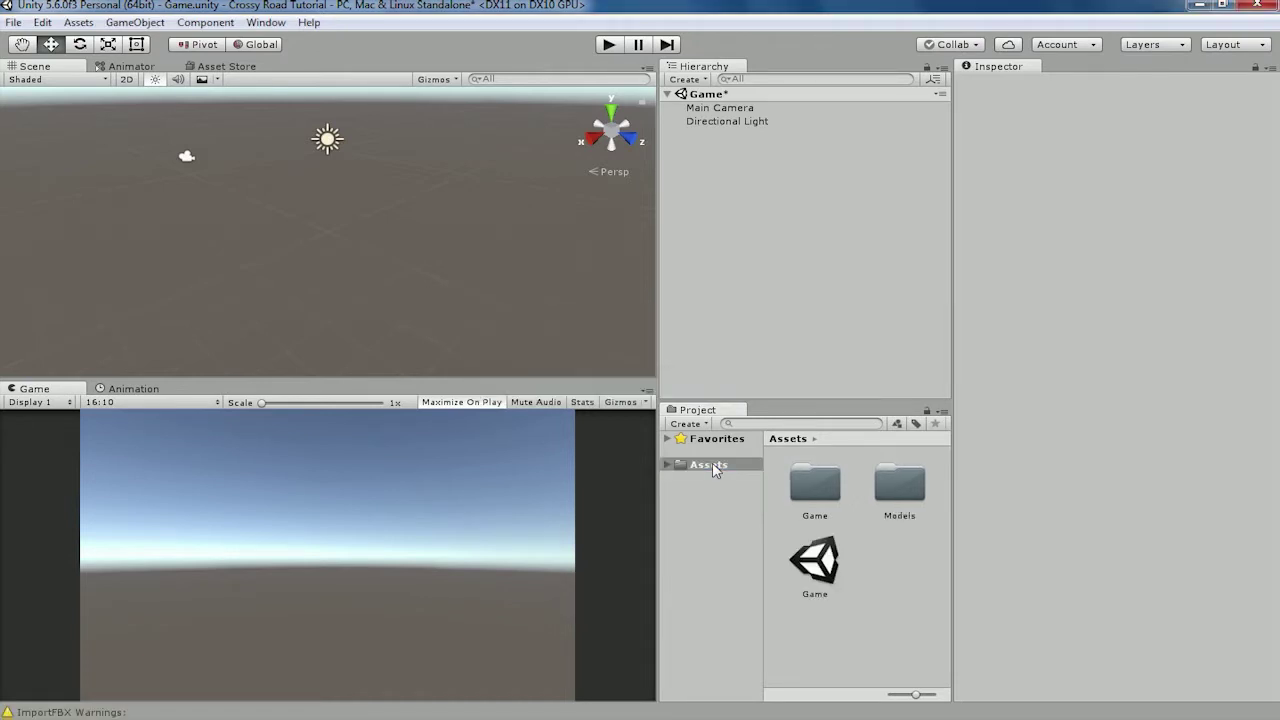
pyautogui.click(905, 480)
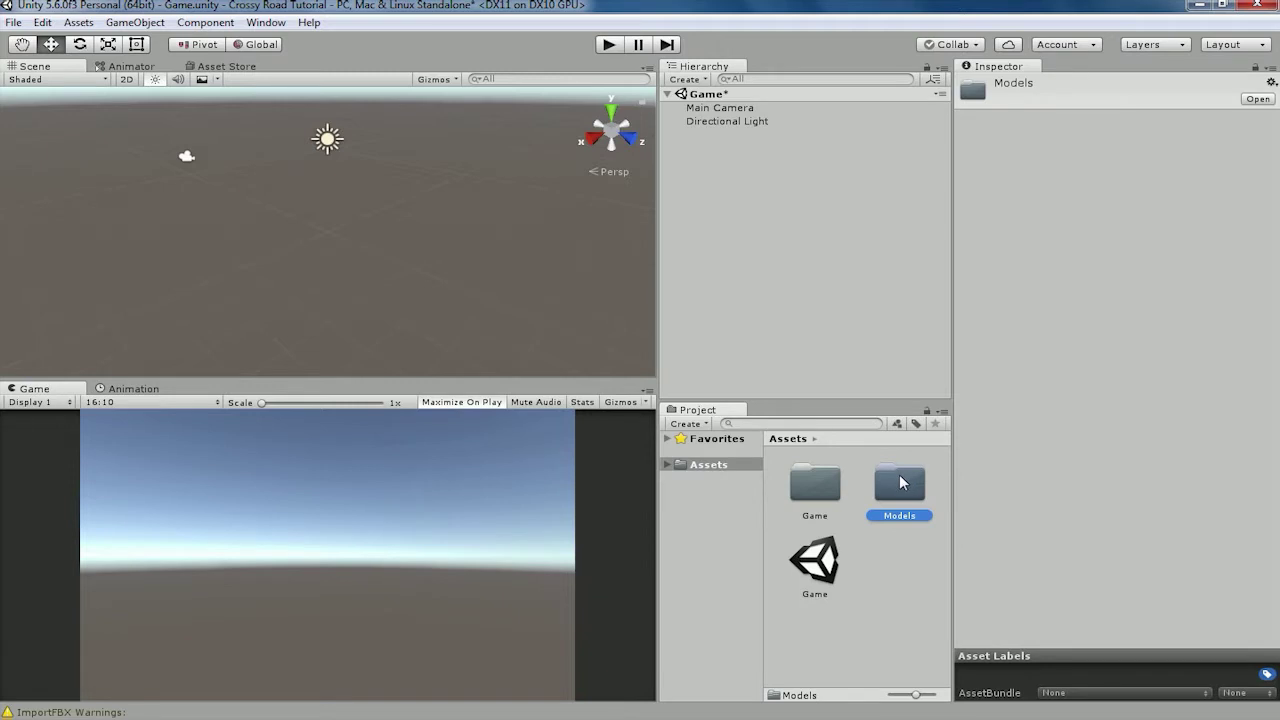
# Step: Drag the cat model from Assets/Models into the scene
pyautogui.doubleClick(900, 482)
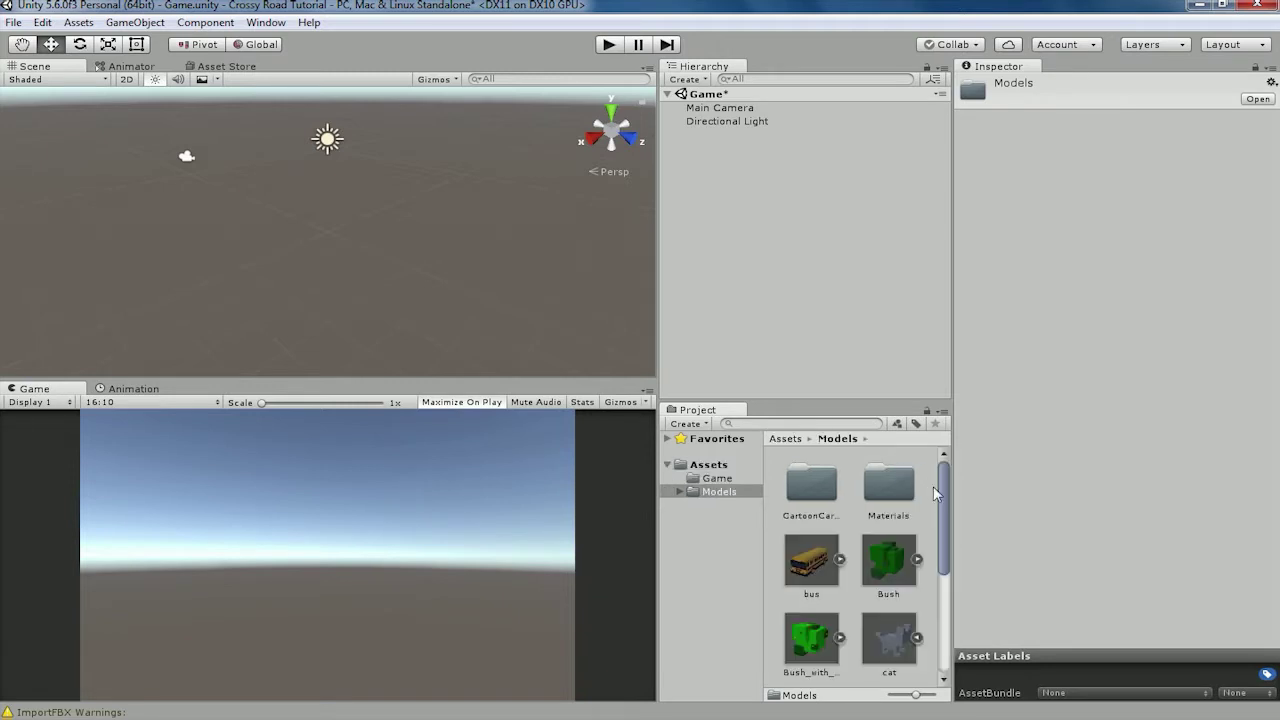
pyautogui.moveTo(940, 506); pyautogui.dragTo(945, 540)
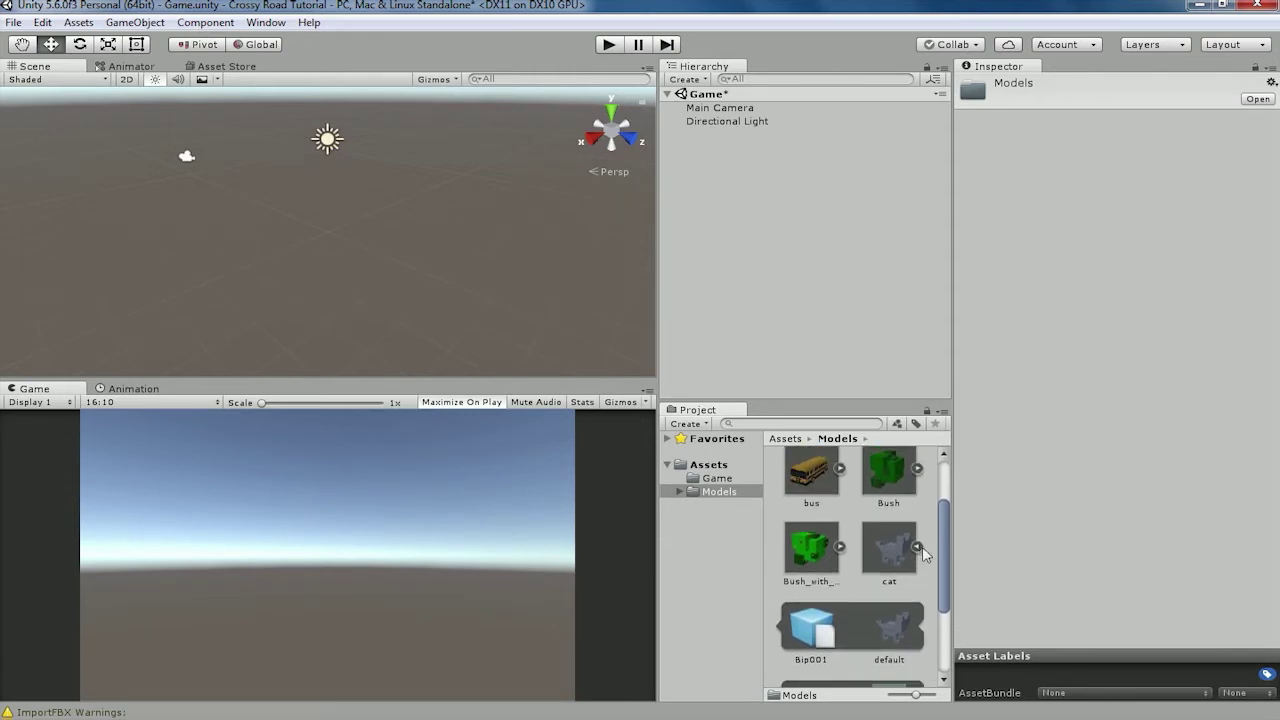
pyautogui.click(915, 548)
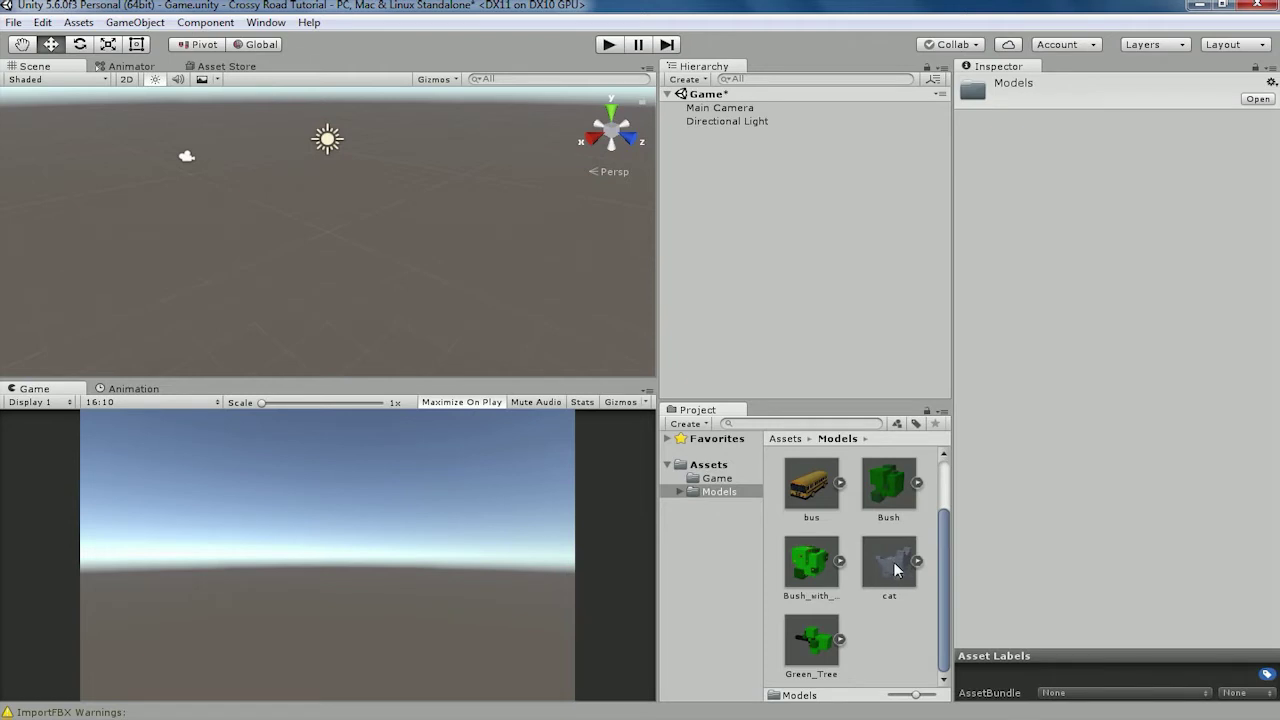
pyautogui.click(895, 567)
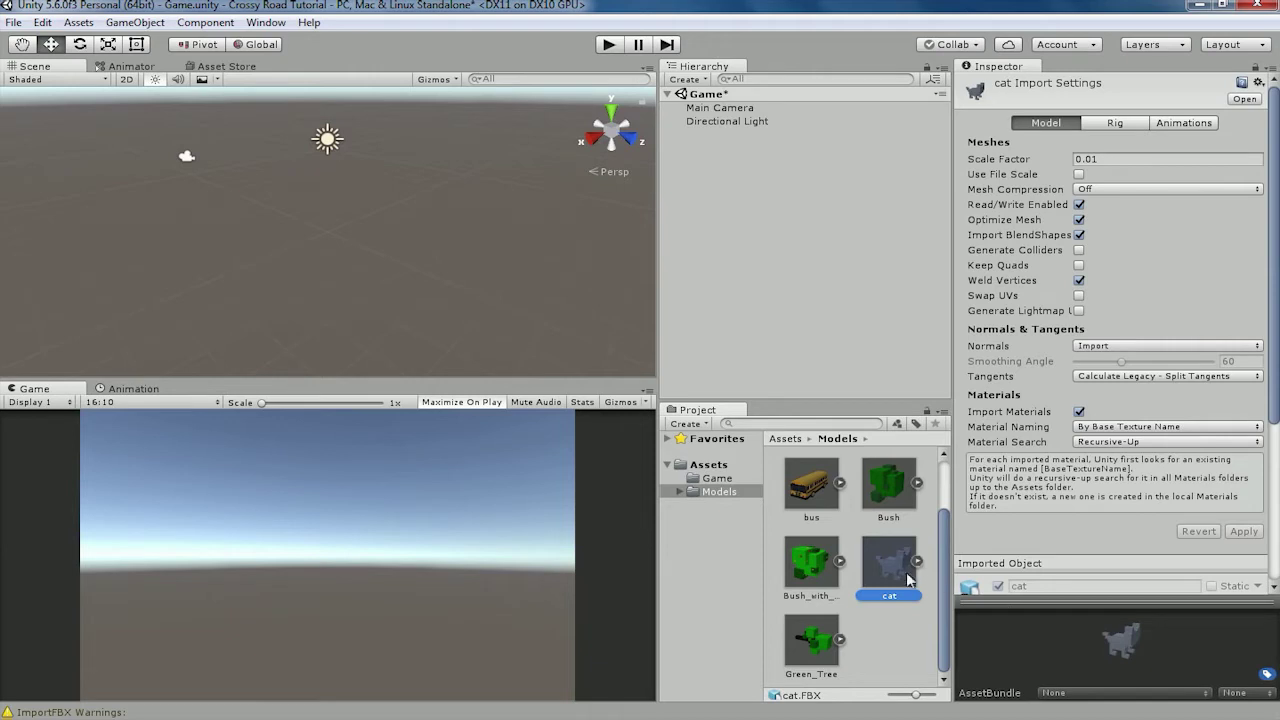
pyautogui.moveTo(895, 575); pyautogui.dragTo(727, 165)
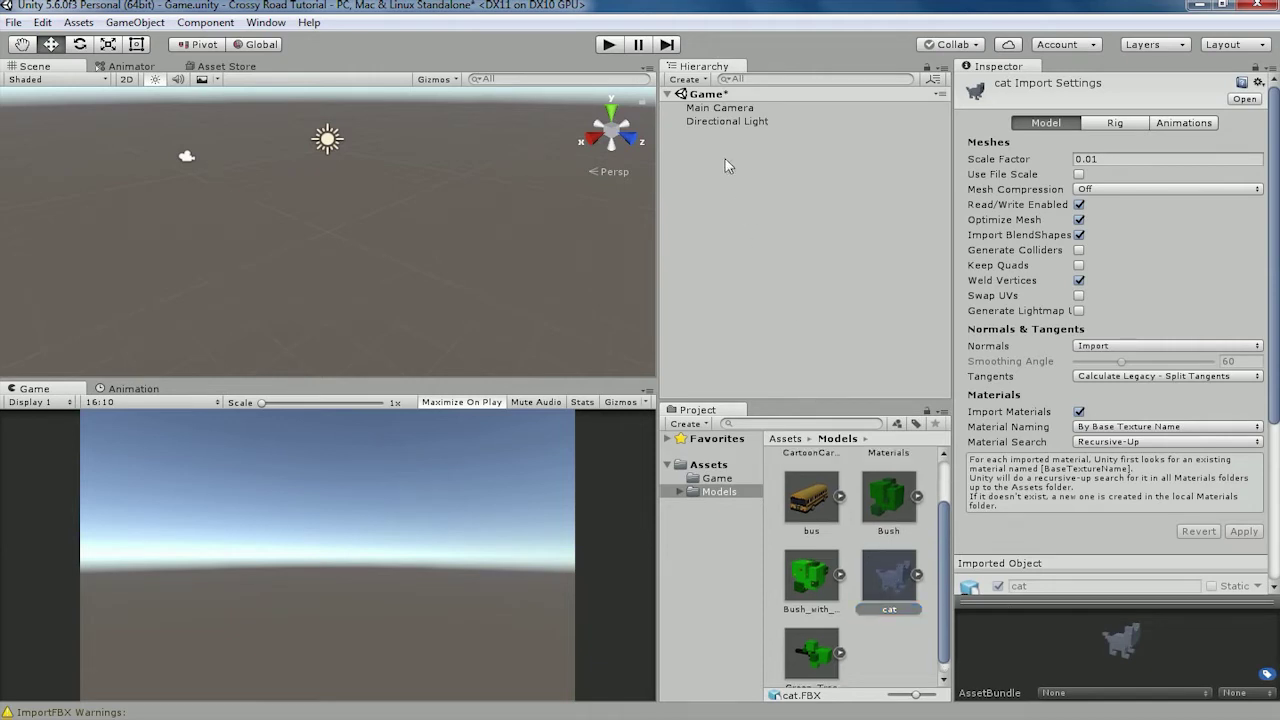
# Step: Rename the cat object to Player and set its scale to 3, 3, 3
pyautogui.click(1062, 83)
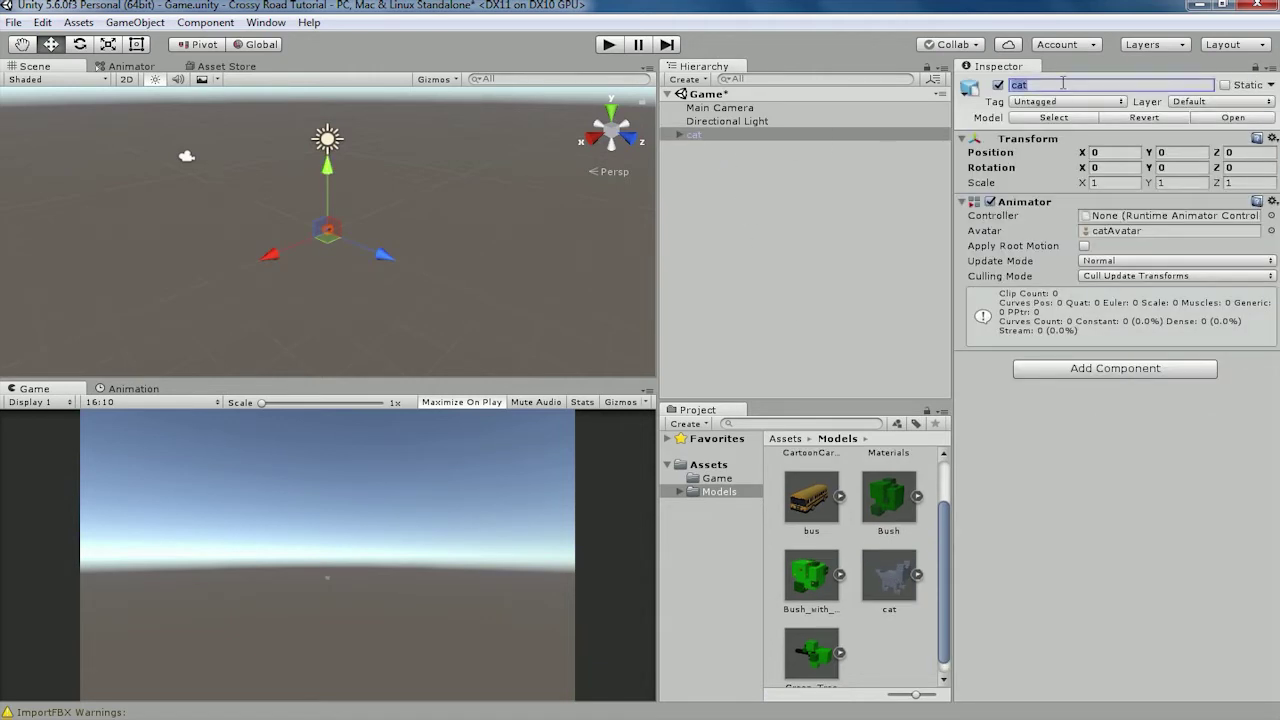
pyautogui.write('Player')
pyautogui.click(1120, 183)
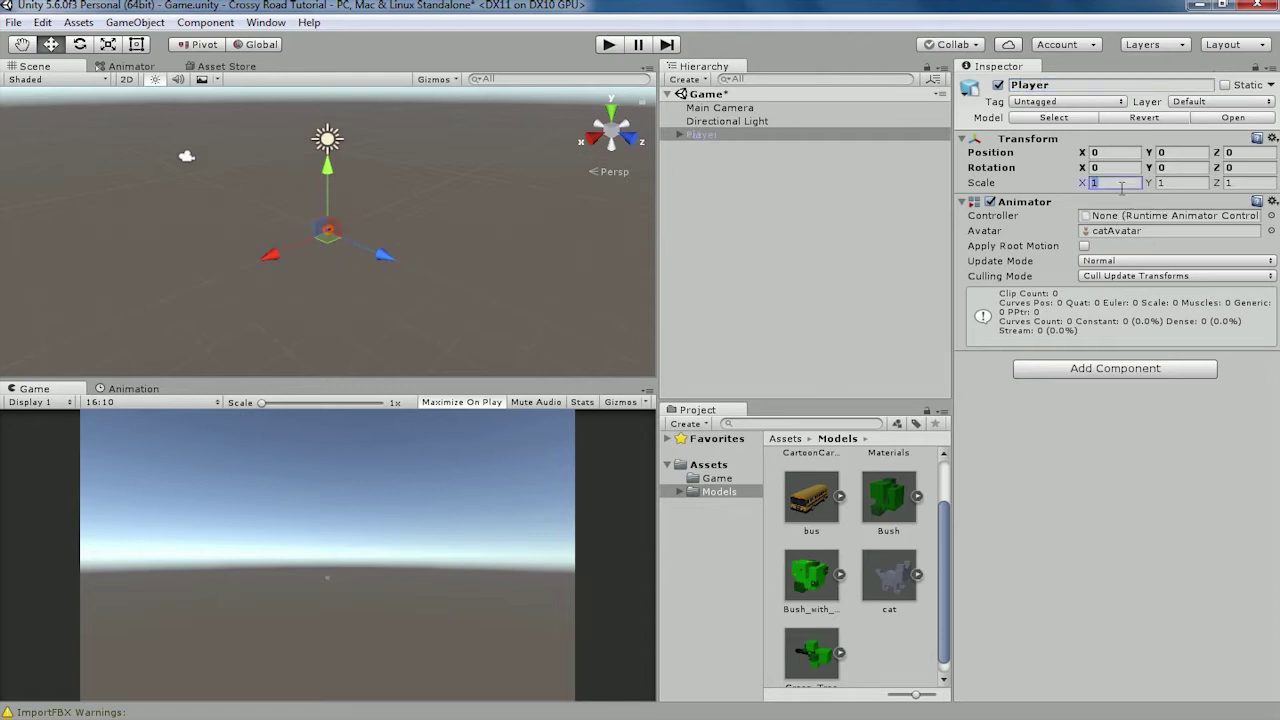
pyautogui.write('3')
pyautogui.press('Tab')
pyautogui.write('3')
pyautogui.press('Tab')
pyautogui.write('3')
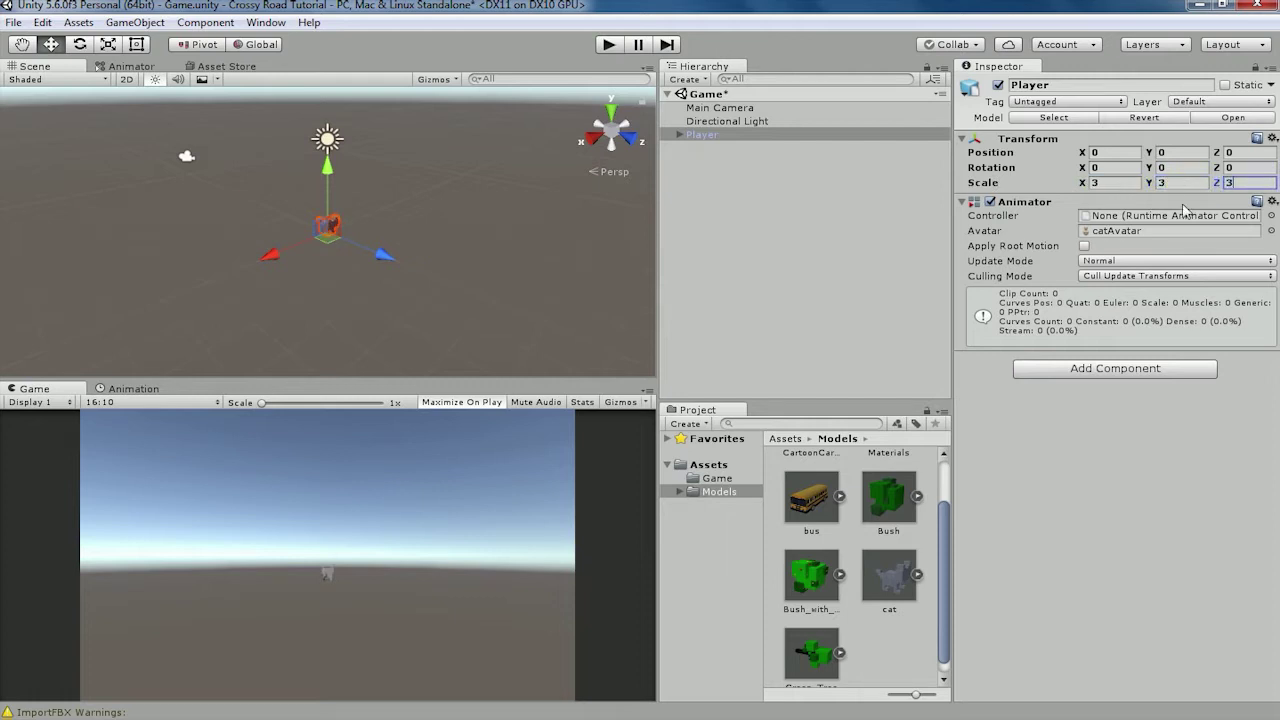
pyautogui.click(785, 238)
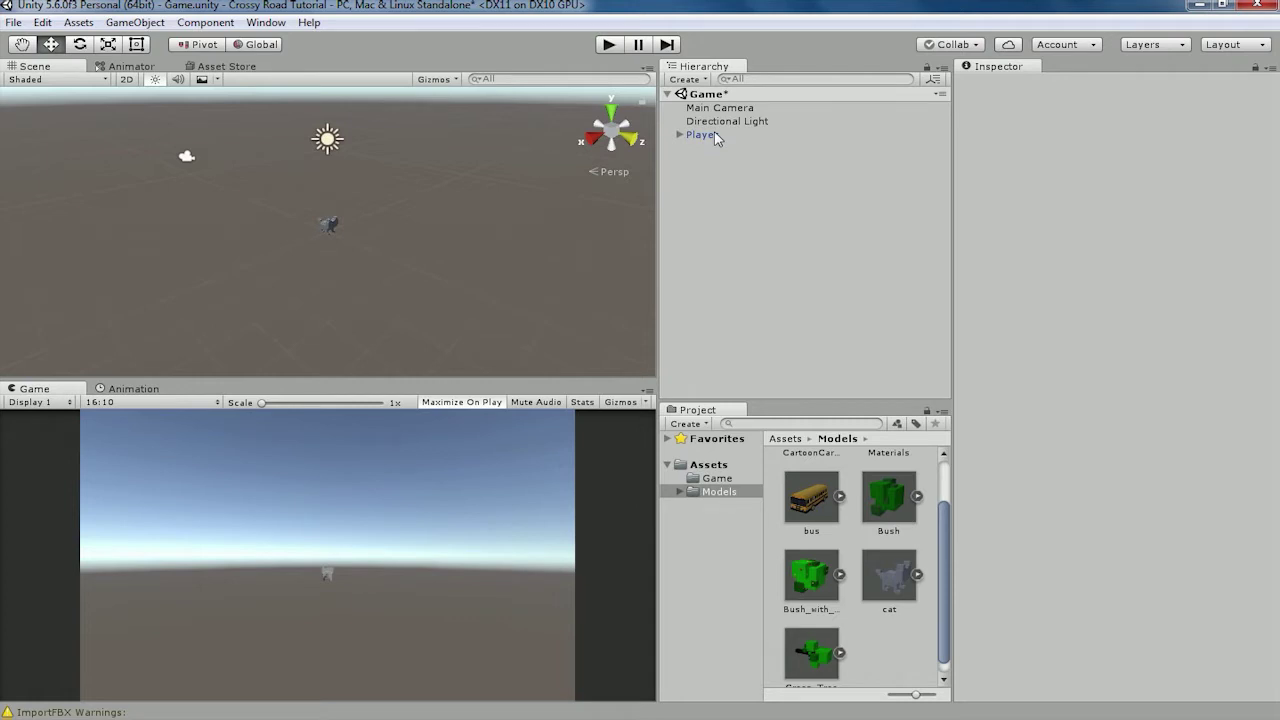
pyautogui.click(699, 81)
# Step: Add a cube and lower it to Y -0.79 beneath the cat
pyautogui.moveTo(740, 138)
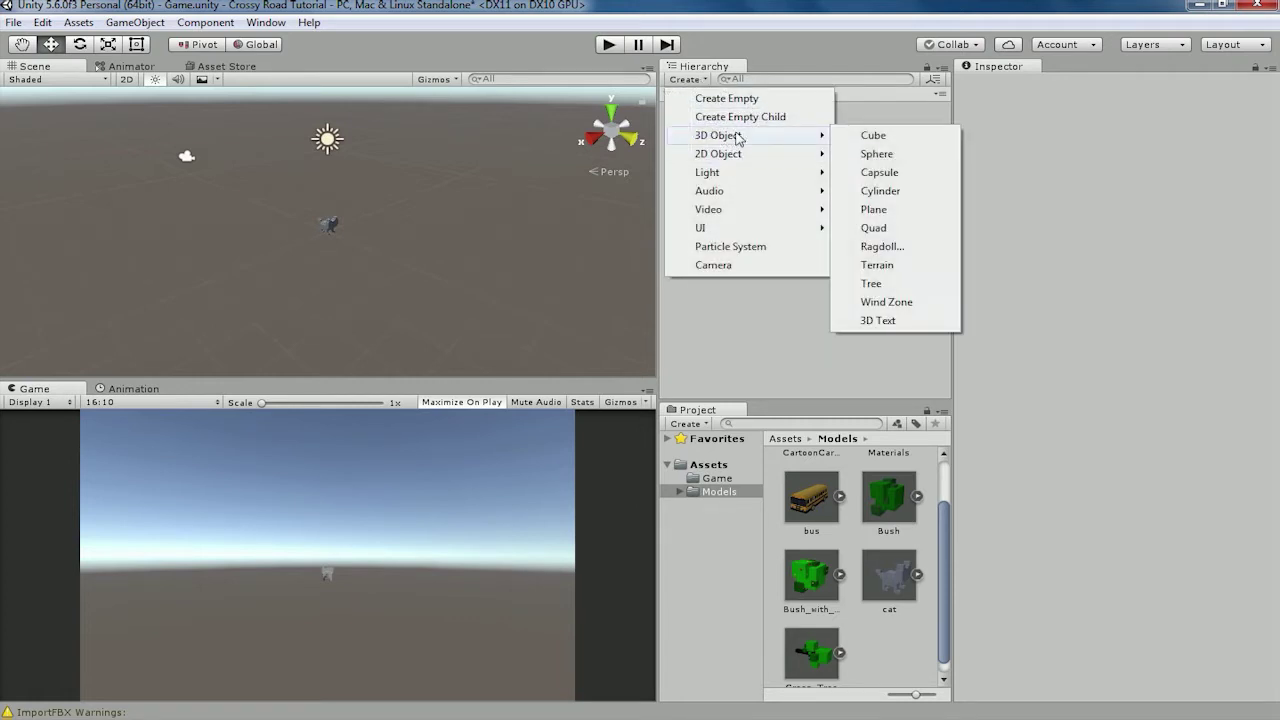
pyautogui.click(909, 141)
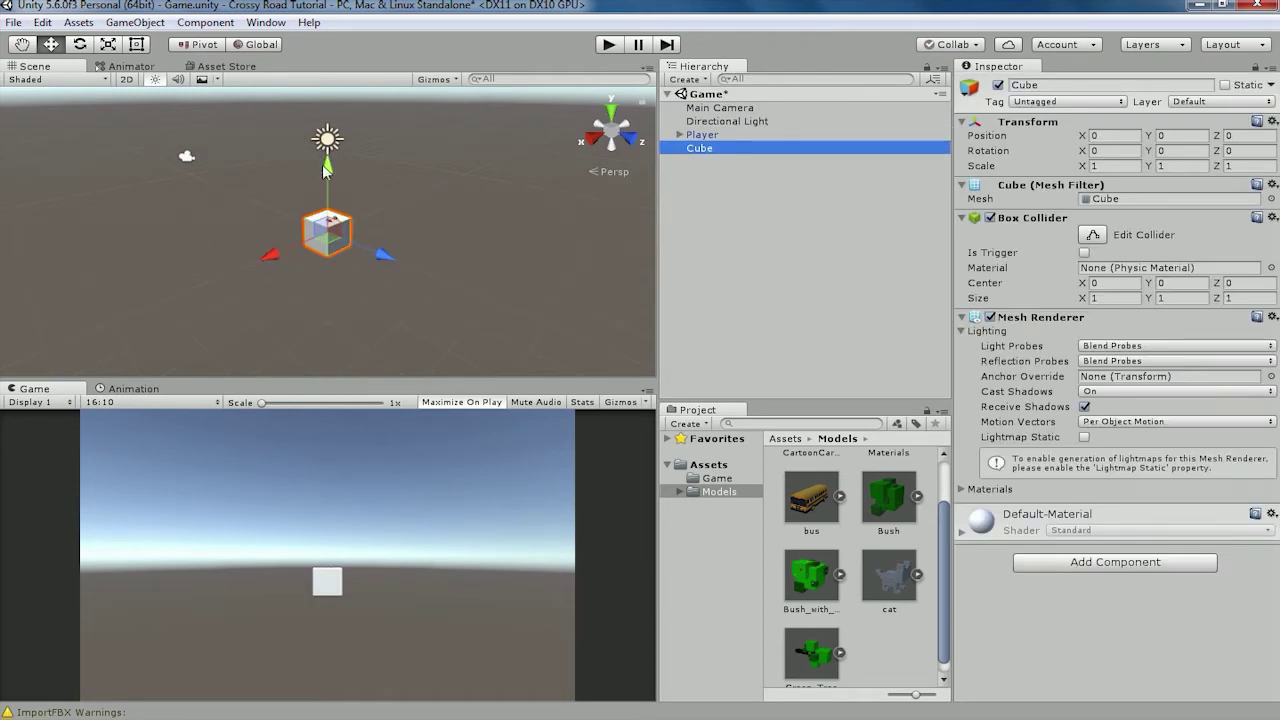
pyautogui.moveTo(323, 168); pyautogui.dragTo(354, 187)
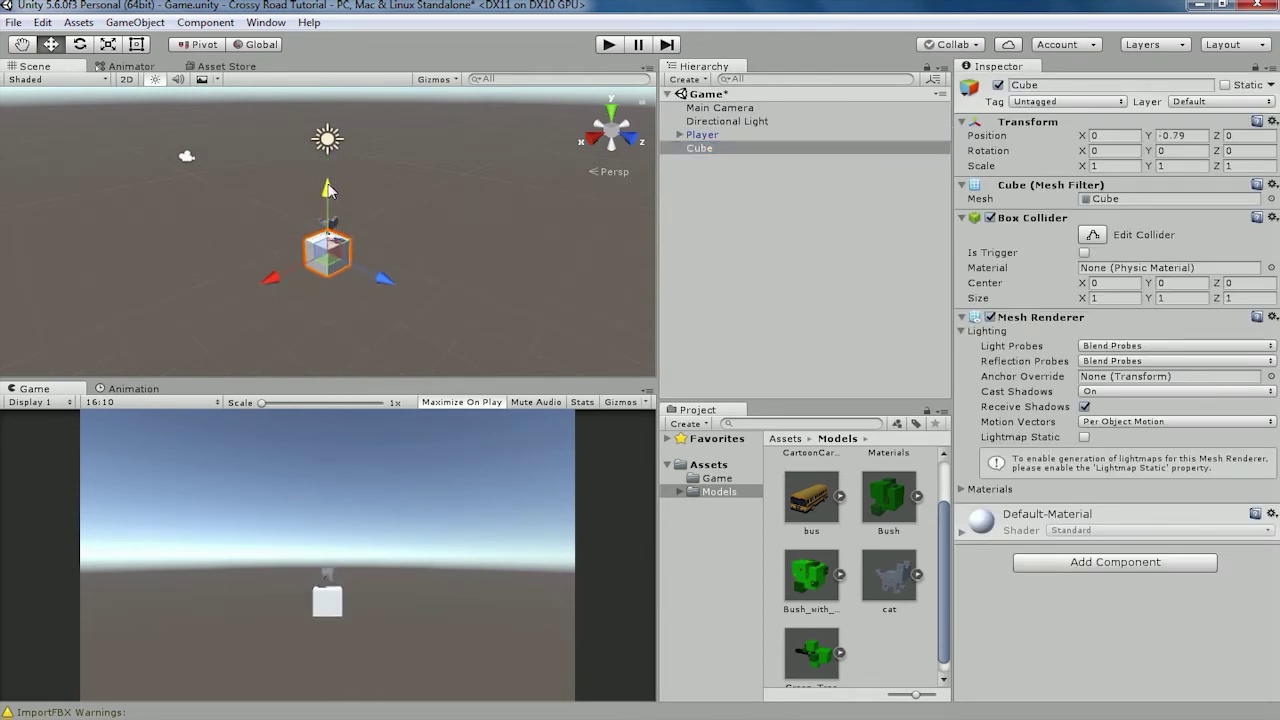
# Step: Flatten the cube into ground with scale 60 × 0.1 × 60
pyautogui.click(1194, 166)
pyautogui.write('0,1')
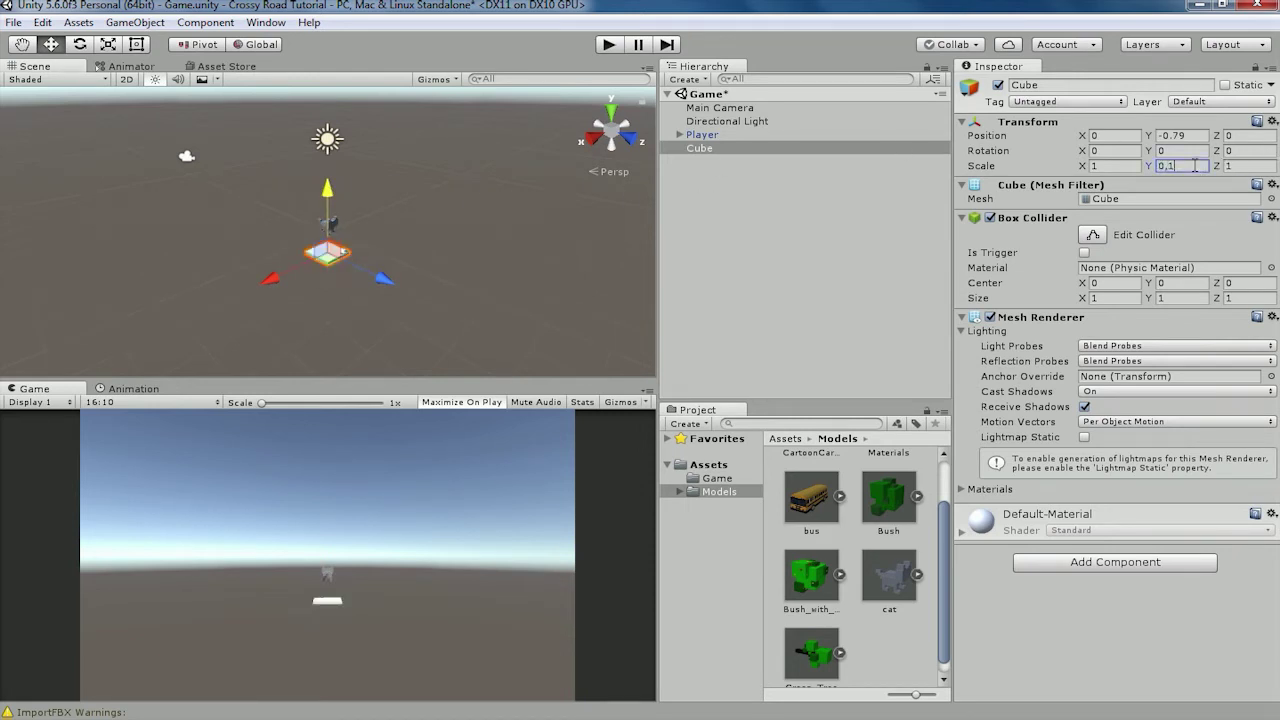
pyautogui.press('Return')
pyautogui.click(1116, 166)
pyautogui.write('60')
pyautogui.click(1258, 166)
pyautogui.write('60')
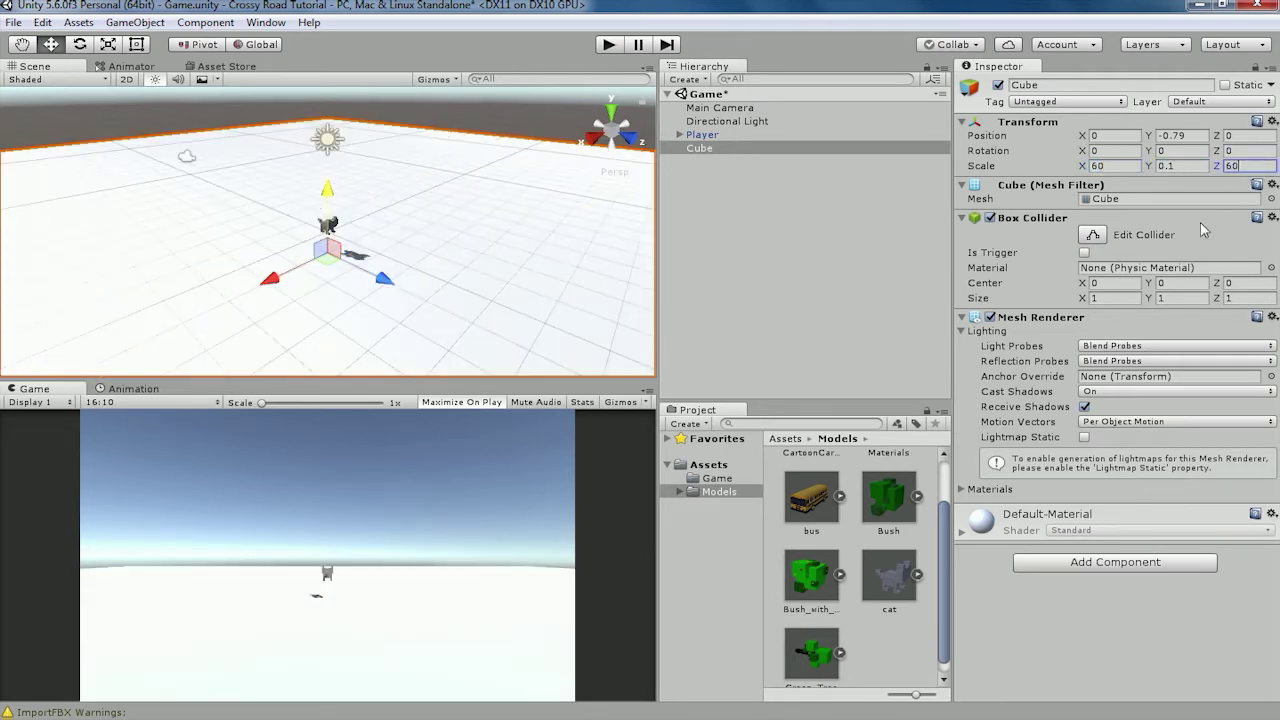
pyautogui.press('Return')
pyautogui.click(717, 134)
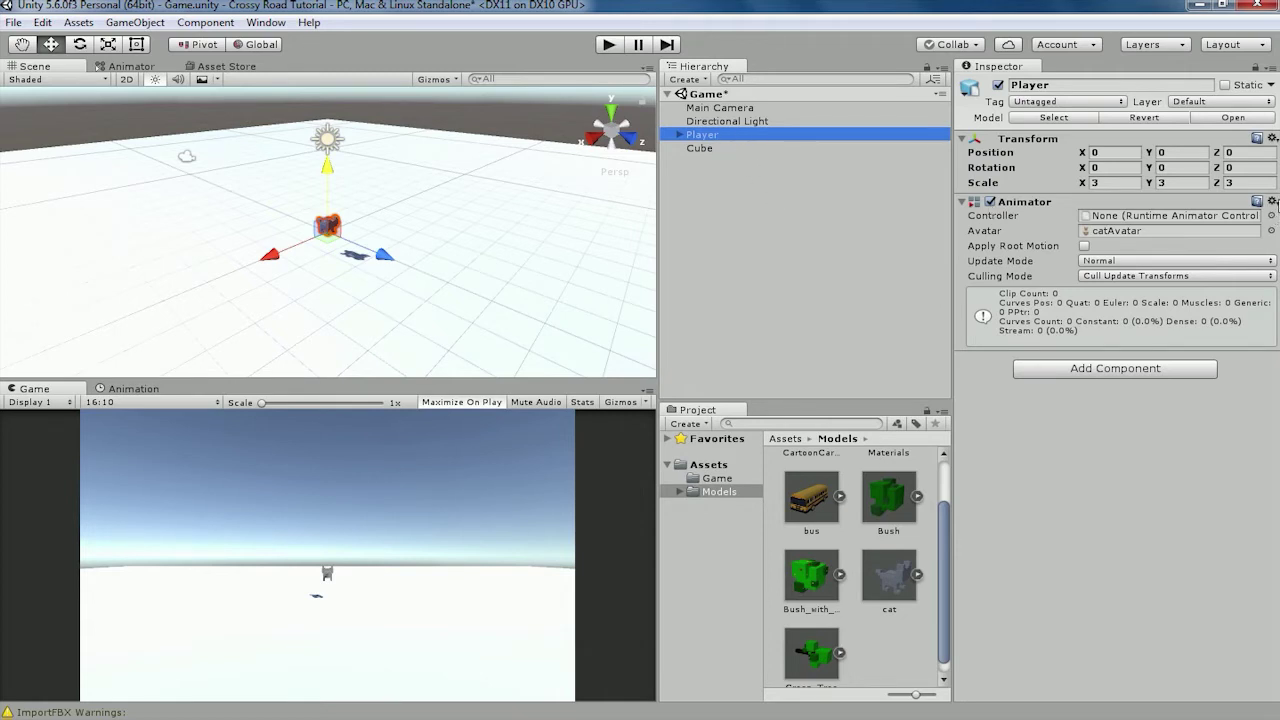
# Step: Remove the Animator, attach a new C# script named Player, and open it in Visual Studio
pyautogui.click(1272, 201)
pyautogui.click(1127, 264)
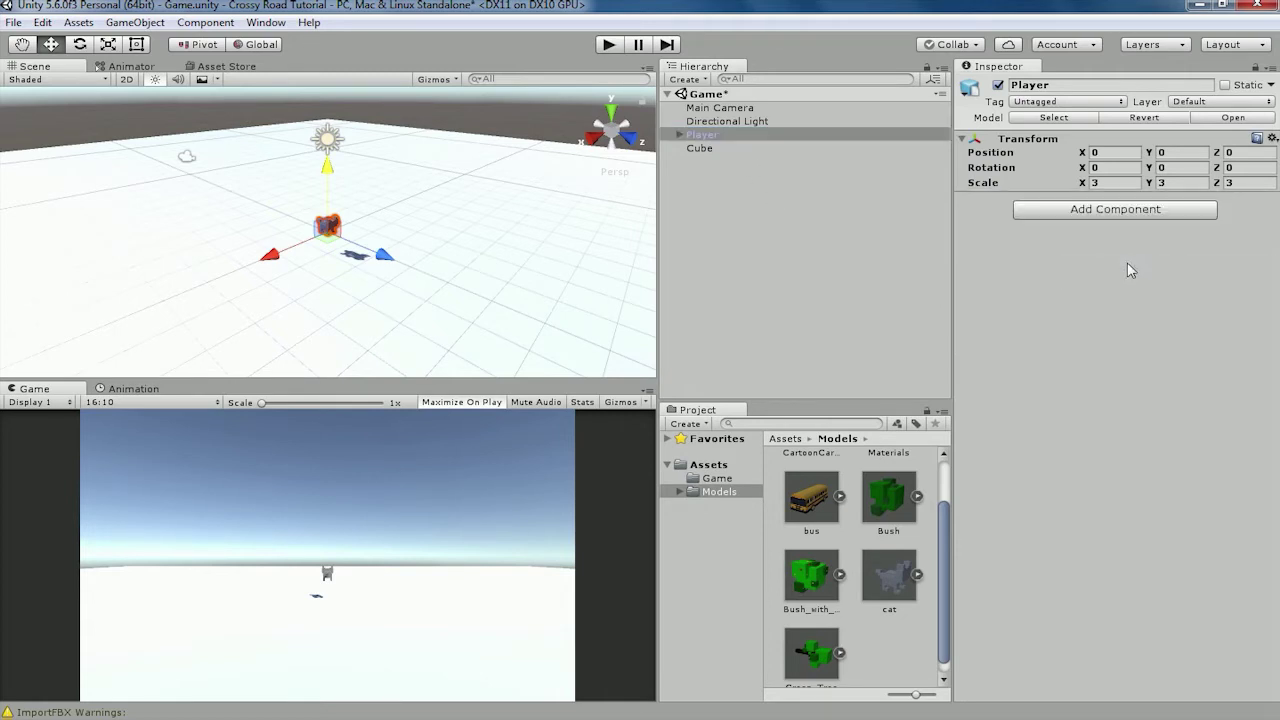
pyautogui.click(1110, 212)
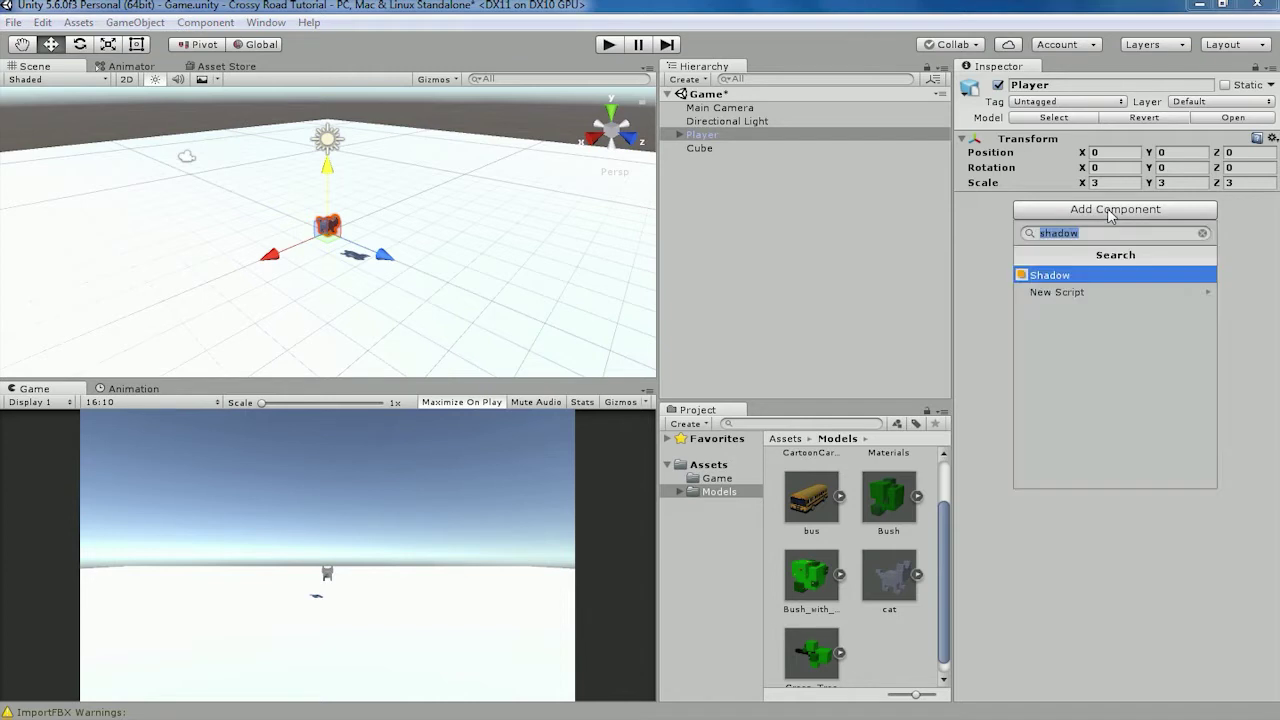
pyautogui.write('Player')
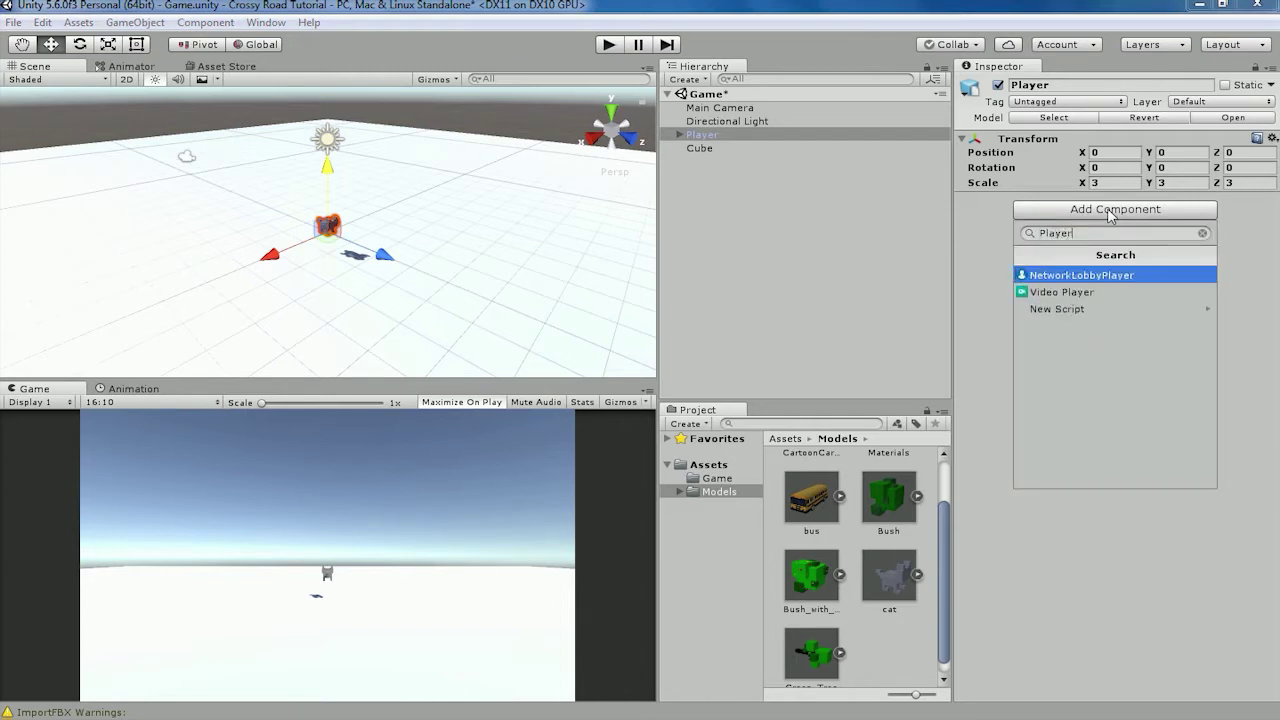
pyautogui.press('Down')
pyautogui.press('Down')
pyautogui.press('Return')
pyautogui.click(1094, 478)
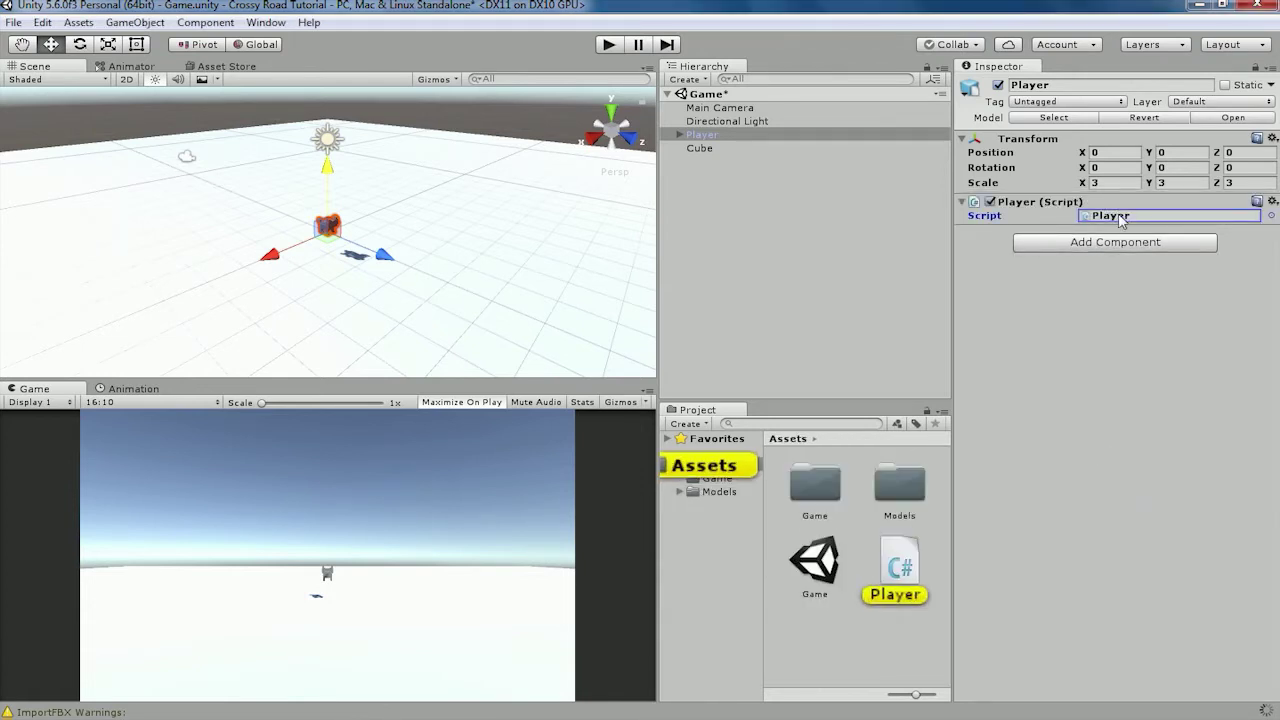
pyautogui.doubleClick(1118, 215)
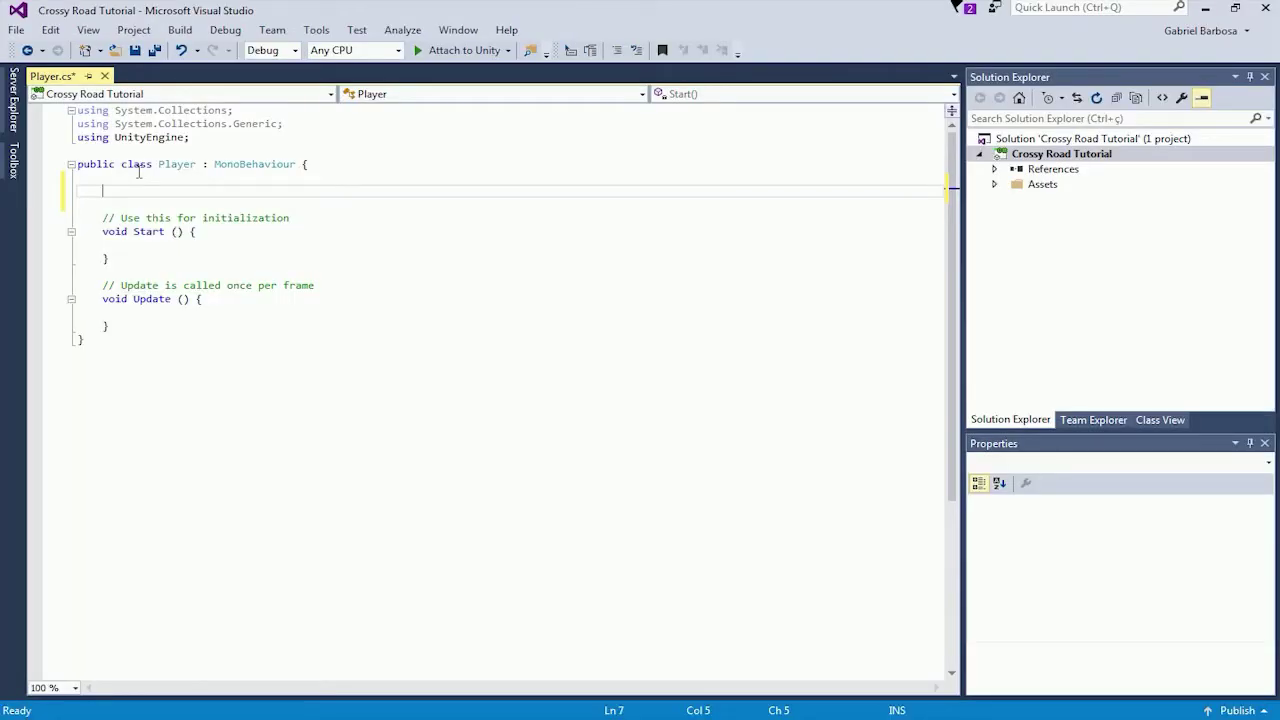
# Step: Declare private Rigidbody rb and public float jumpForce = 112f, save, and begin a groundCheckDistance field
pyautogui.write('private rig ')
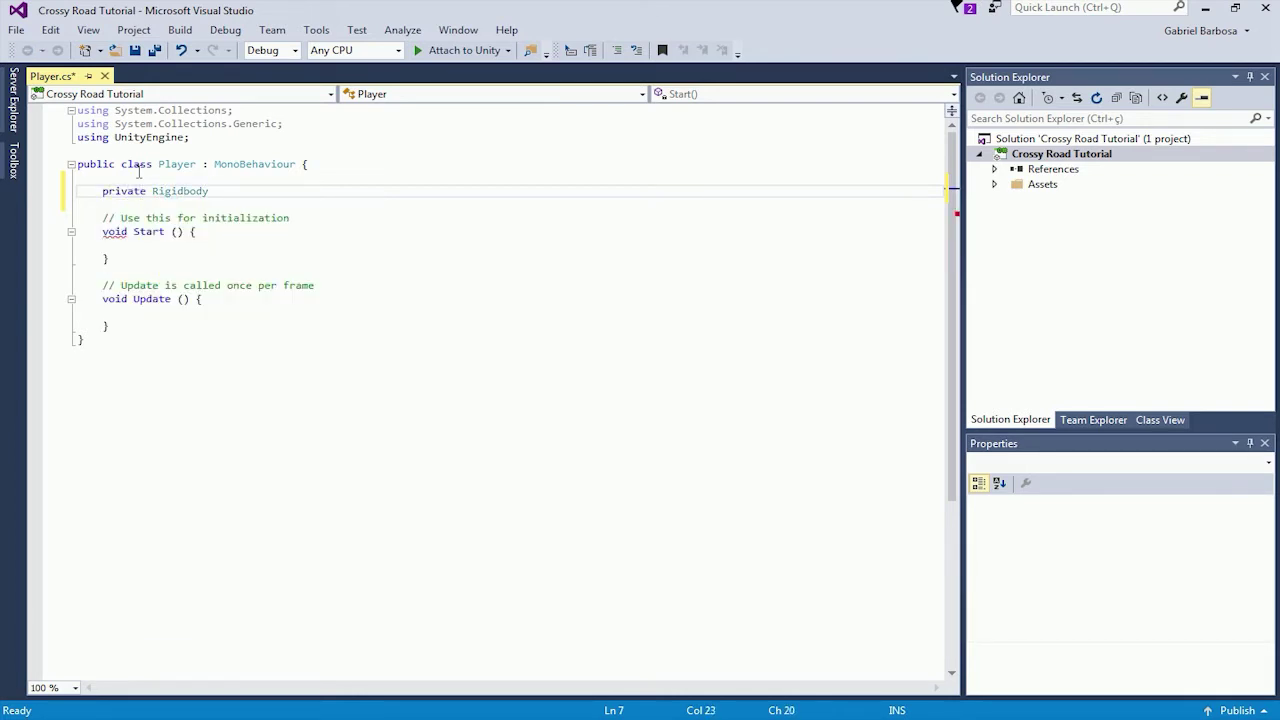
pyautogui.write('rb')
pyautogui.write(';')
pyautogui.press('Return')
pyautogui.press('Return')
pyautogui.write('public ')
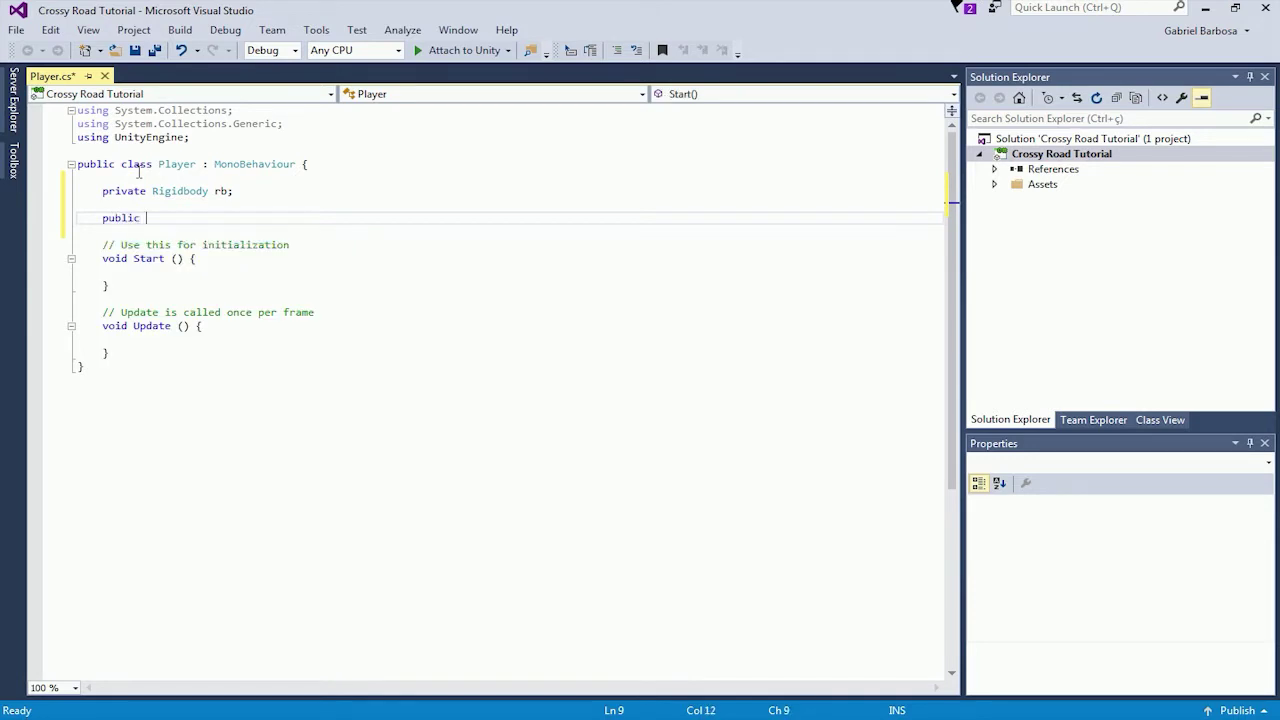
pyautogui.write('float ')
pyautogui.write('jumpForce;')
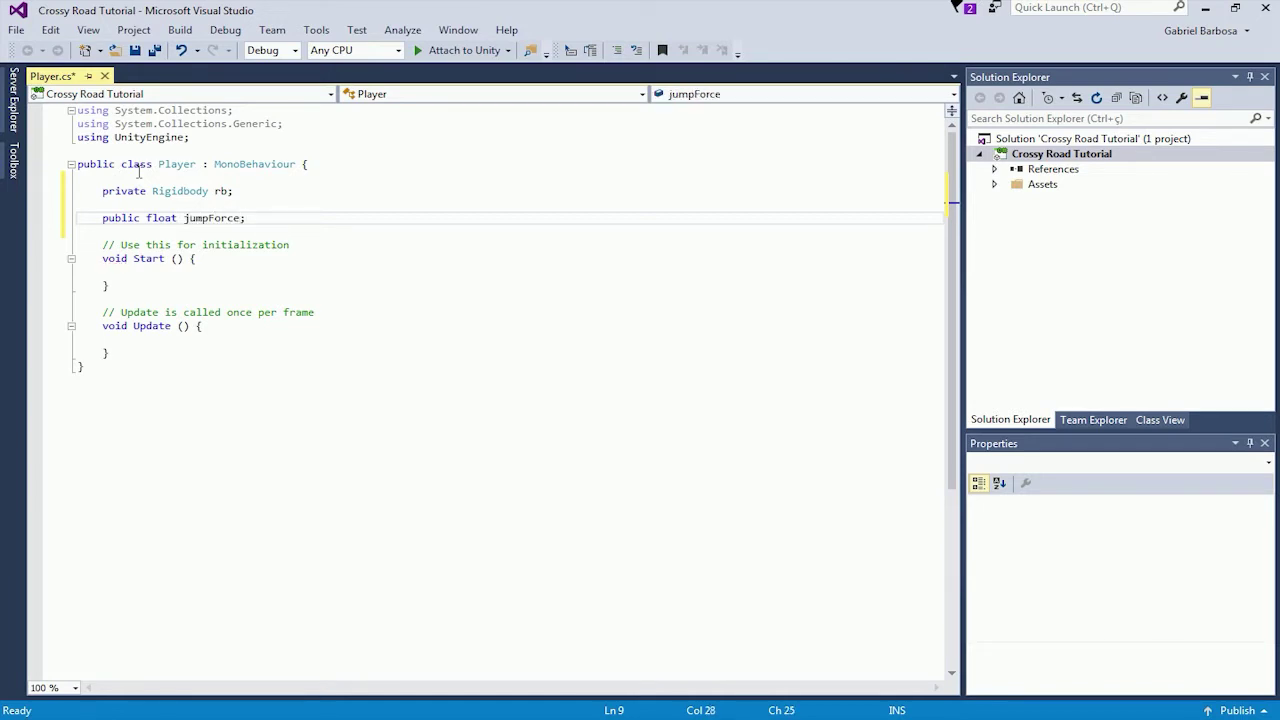
pyautogui.press('BackSpace')
pyautogui.write('= 112f;')
pyautogui.hotkey('ctrl', 's')
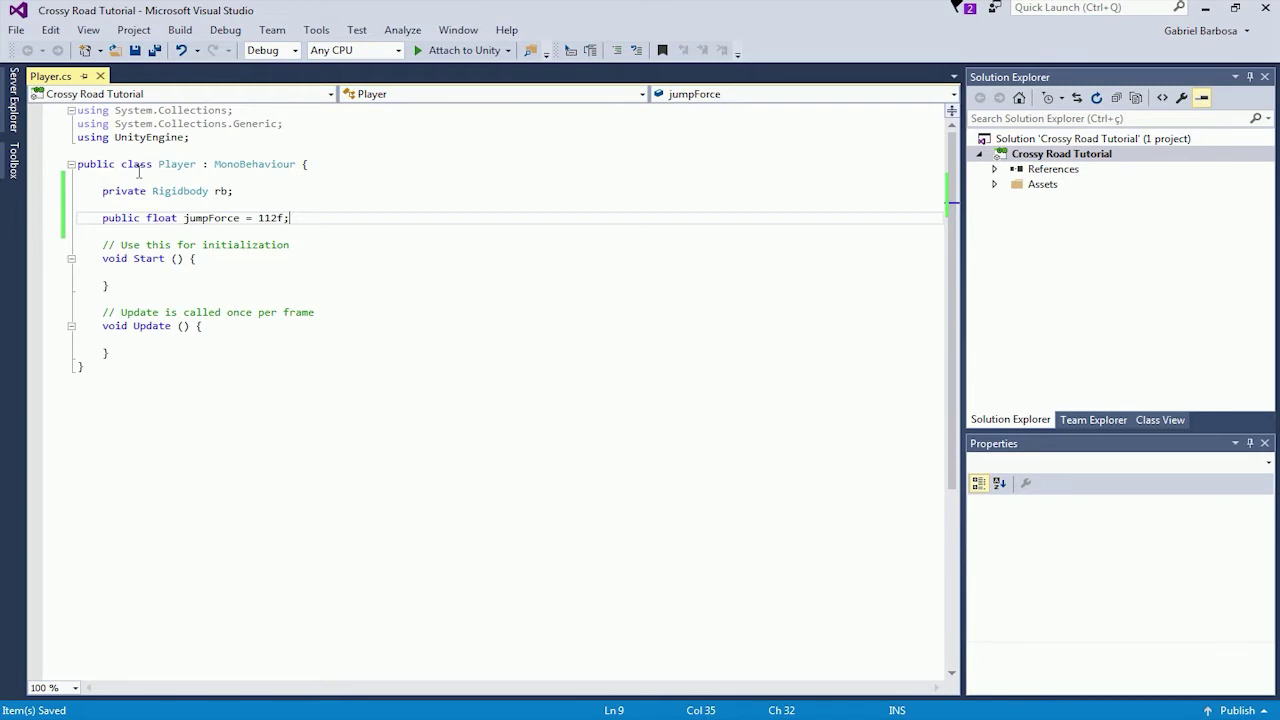
pyautogui.press('Return')
pyautogui.write('public float ')
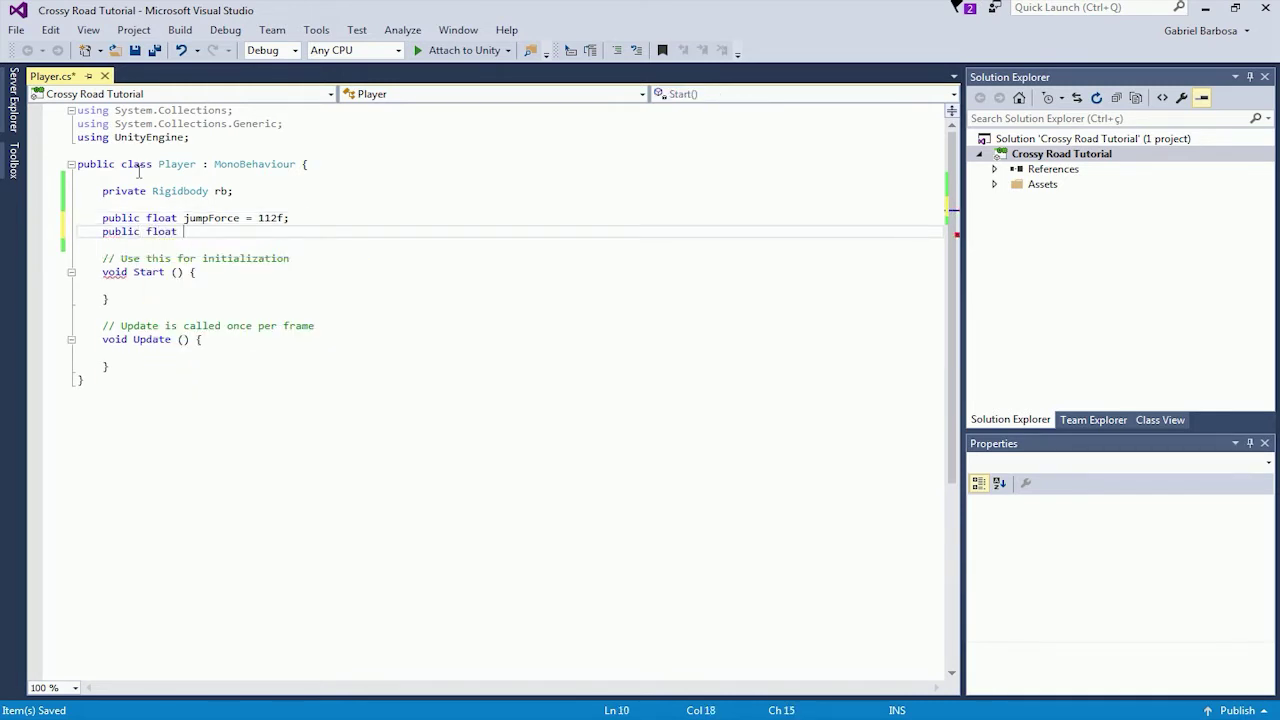
pyautogui.write('groundCheckDistance =')
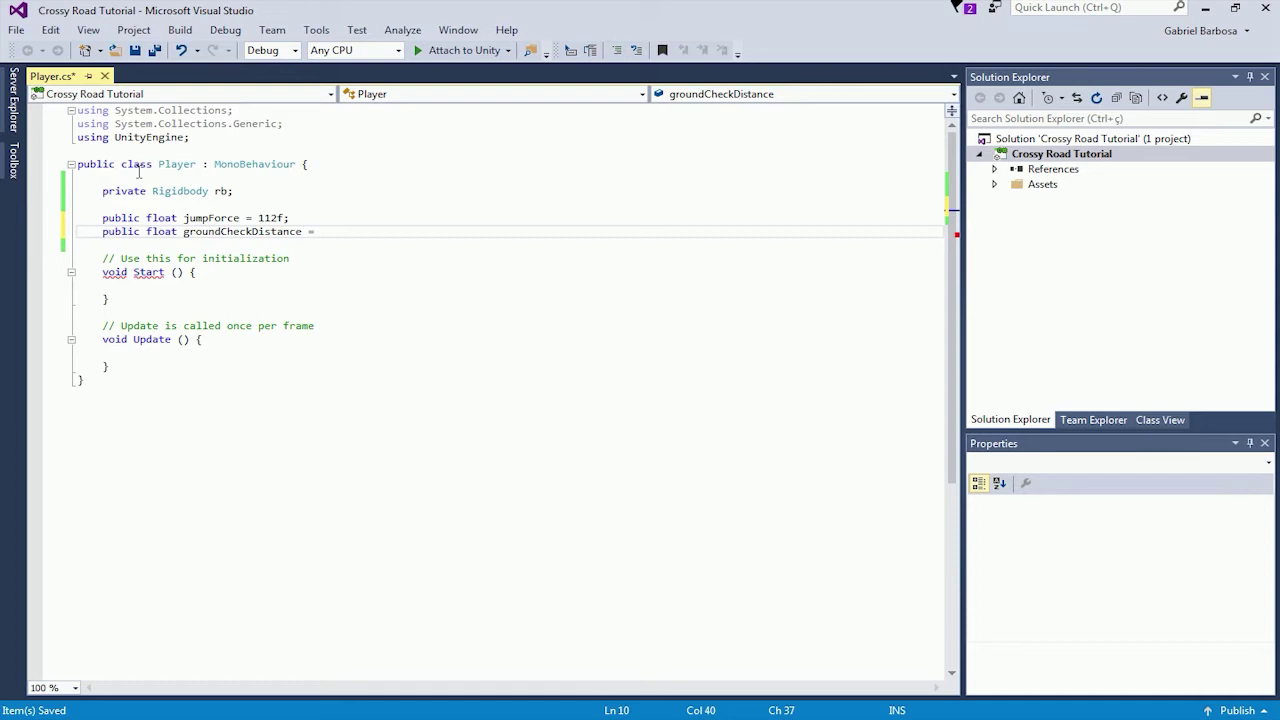
# Step: Set groundCheckDistance to 0.3f and add private bool isGrounded = false
pyautogui.write('0.')
pyautogui.write('3f;')
pyautogui.press('Return')
pyautogui.write('priv')
pyautogui.press('Tab')
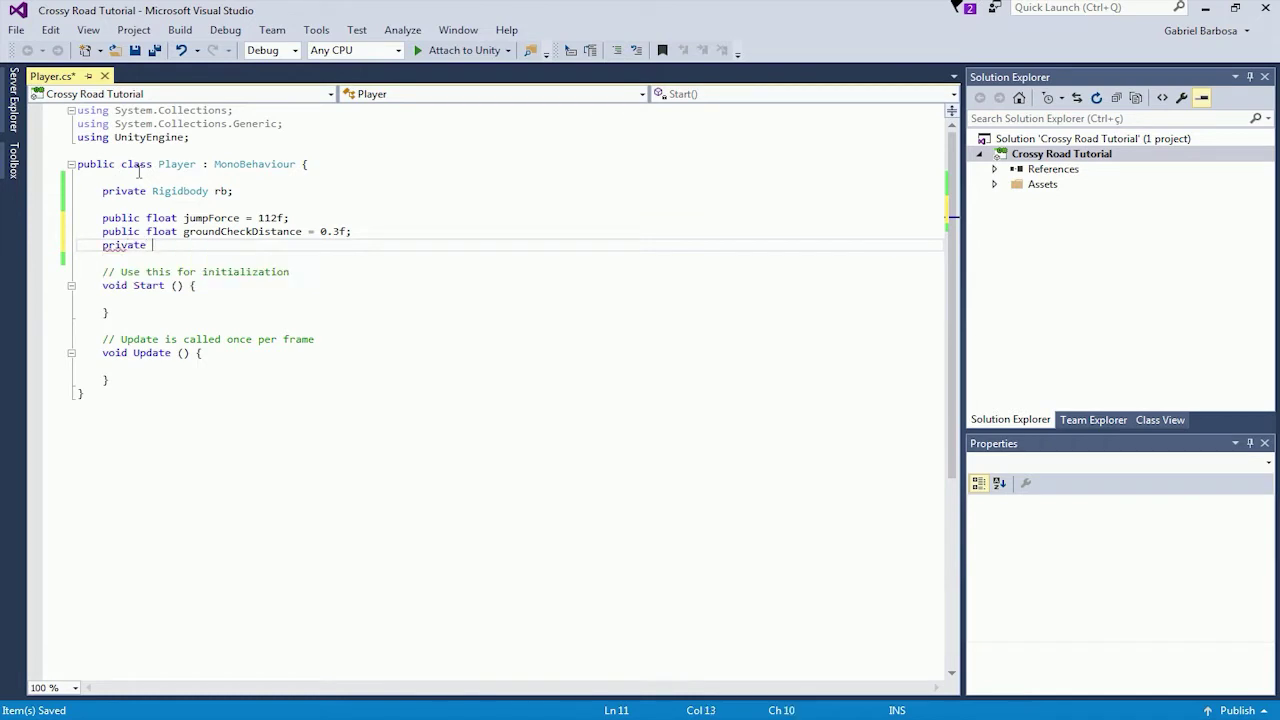
pyautogui.write('bool')
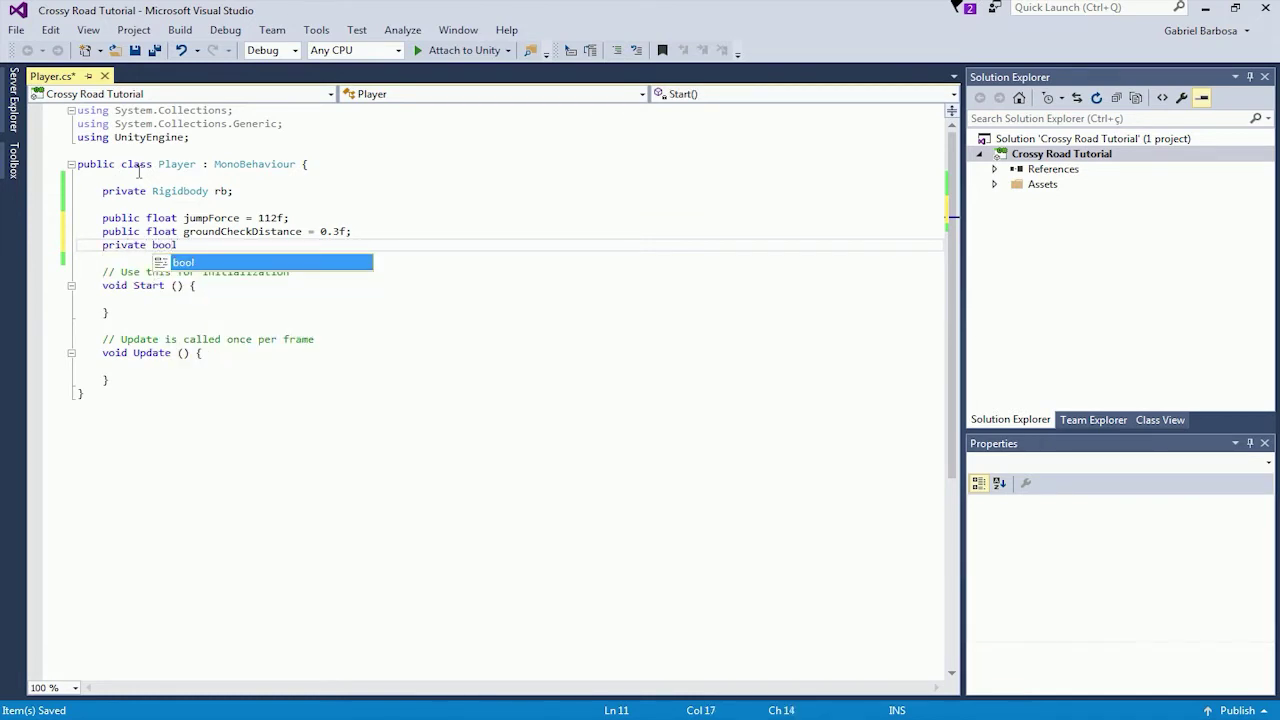
pyautogui.write(' isGrounded = fal')
pyautogui.press('Tab')
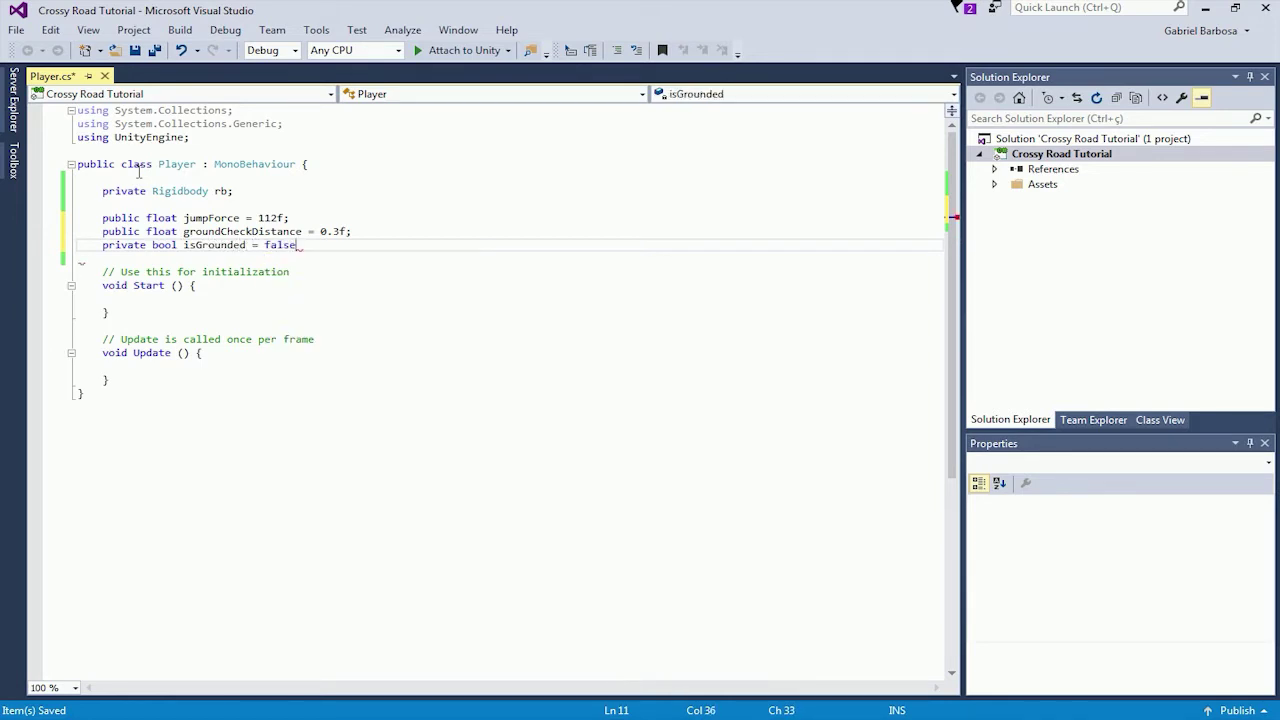
pyautogui.write(';')
pyautogui.click(155, 297)
pyautogui.press('Return')
pyautogui.press('Return')
pyautogui.press('Up')
# Step: In Start, assign rb = GetComponent<Rigidbody>(); and save Player.cs
pyautogui.write('rb = ')
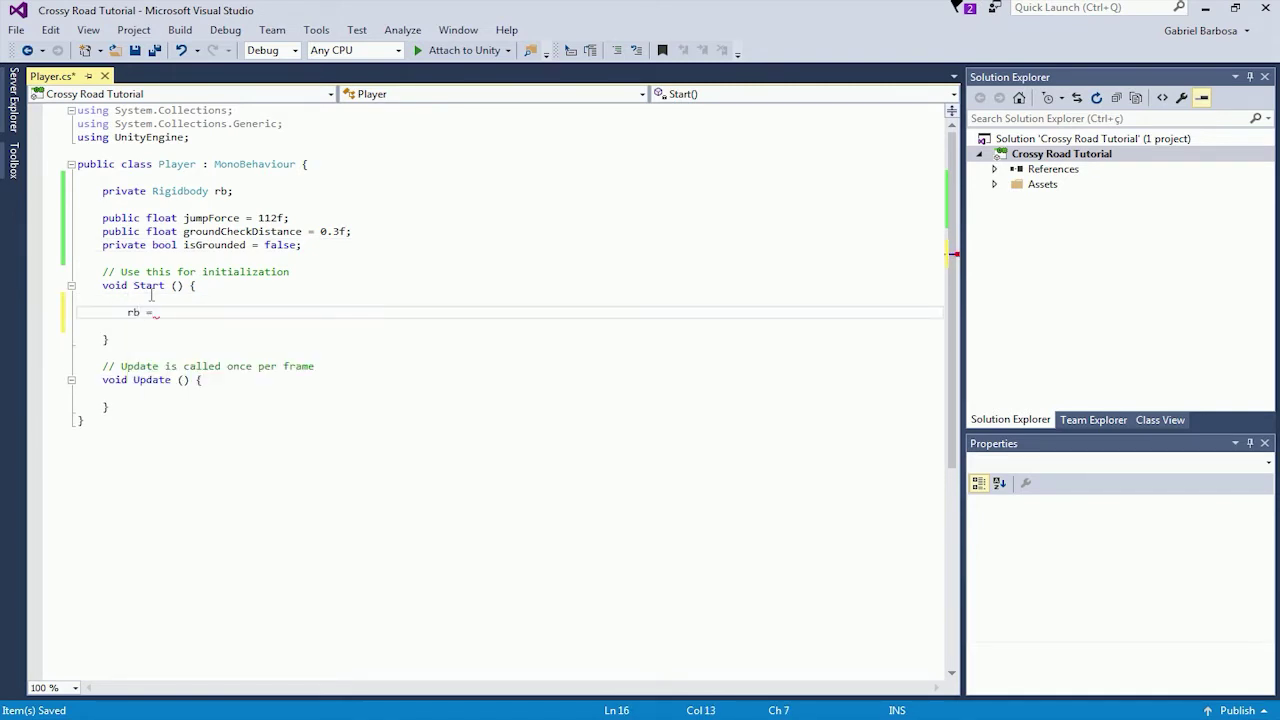
pyautogui.write('getc')
pyautogui.press('Tab')
pyautogui.write('<rigi')
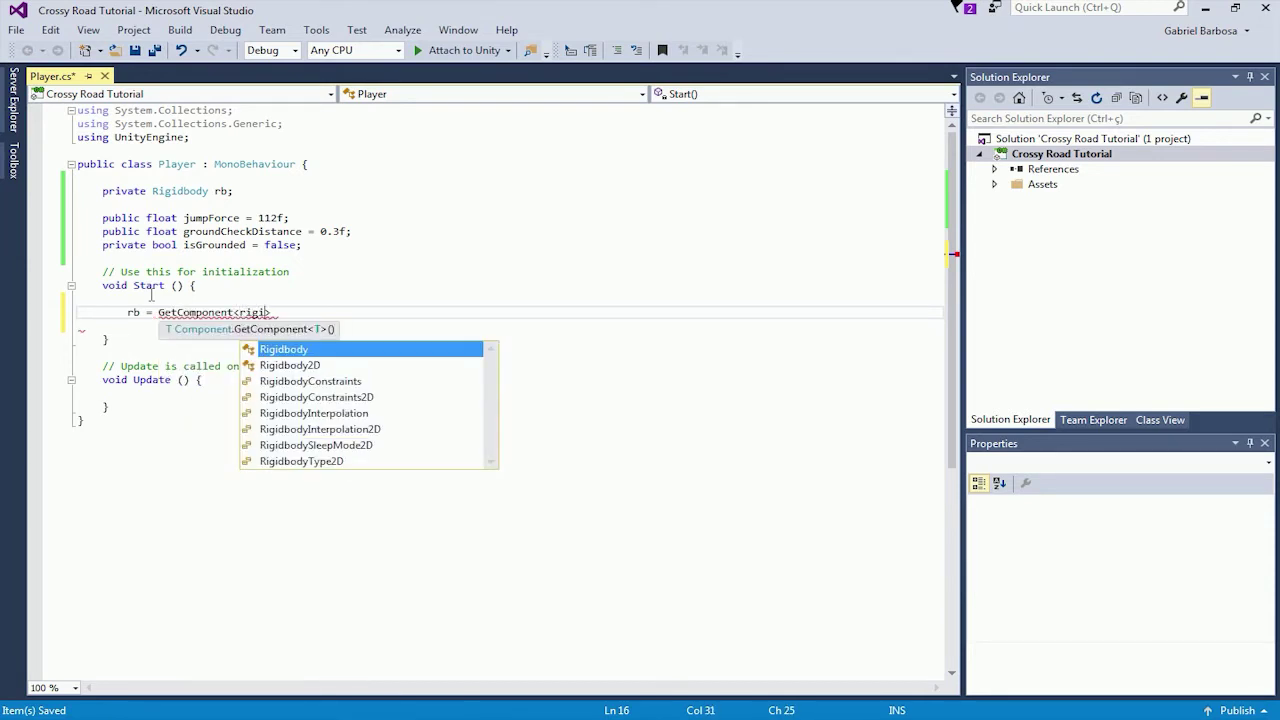
pyautogui.write('>();')
pyautogui.hotkey('ctrl', 's')
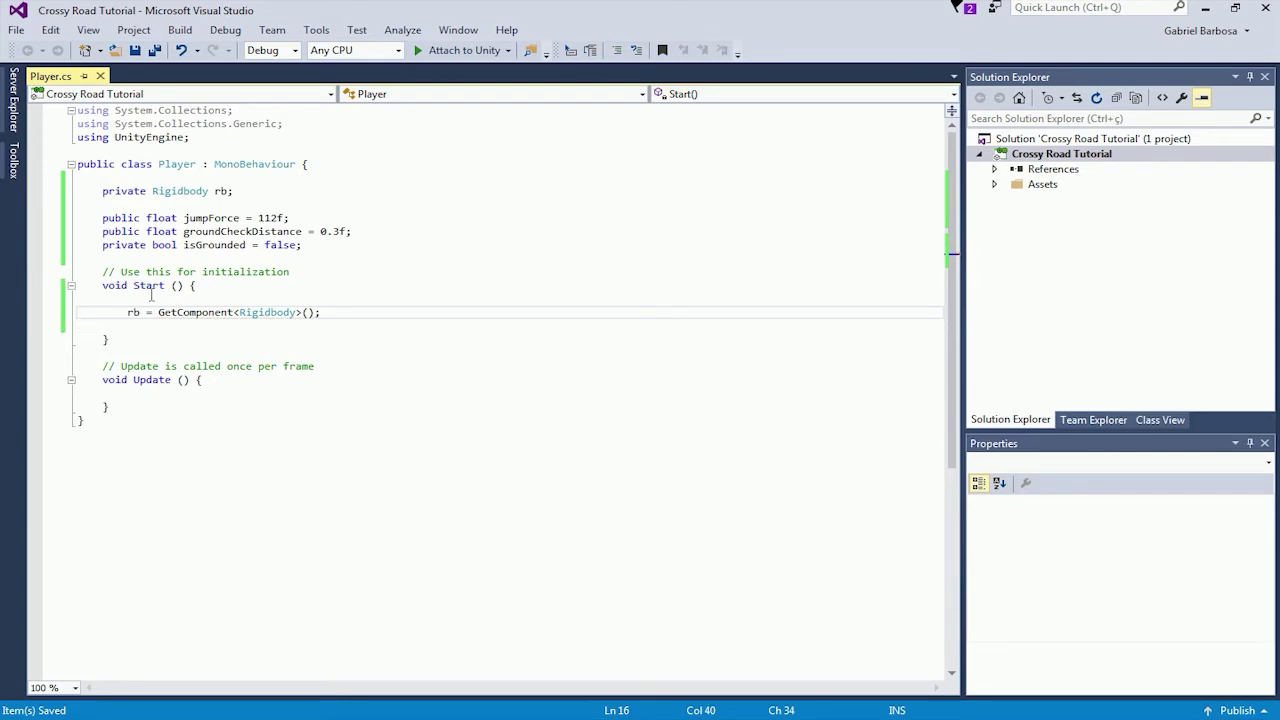
pyautogui.click(193, 395)
pyautogui.press('Return')
pyautogui.press('Return')
pyautogui.press('Up')
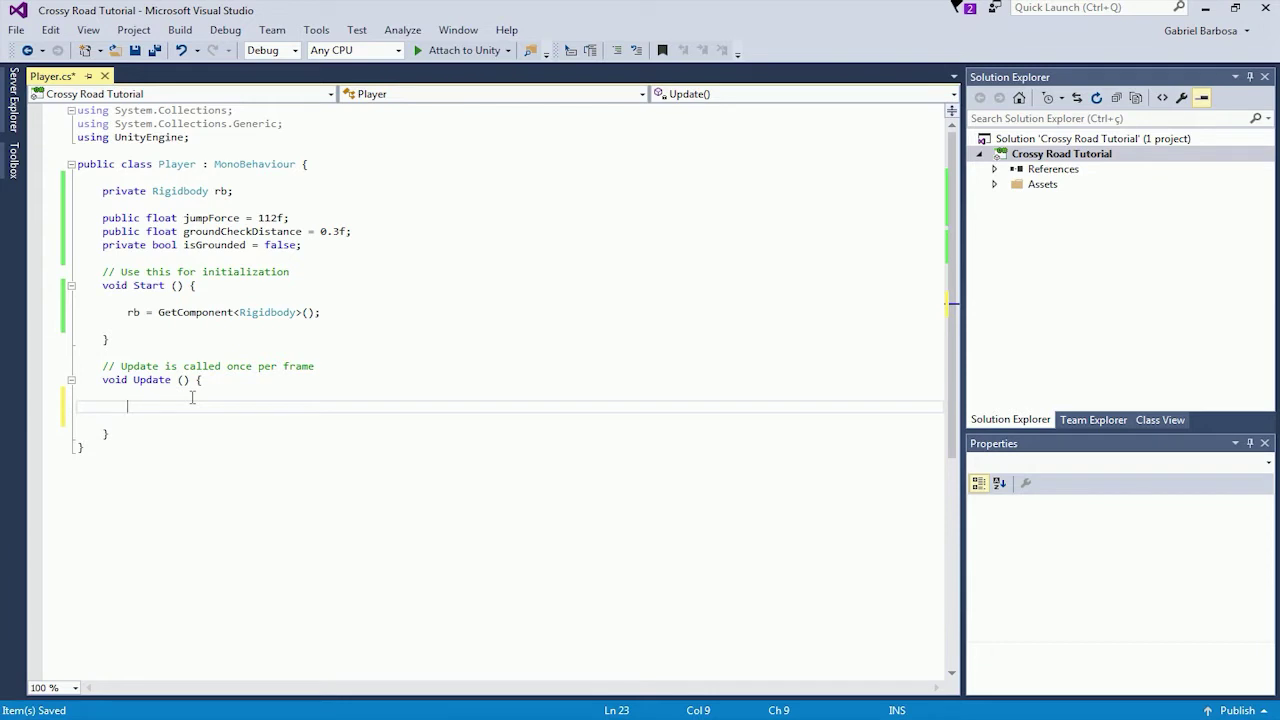
# Step: Begin an if with Physics.Raycast originating at (transform.position + Vector3.up * 0.1f)
pyautogui.write('if(ph')
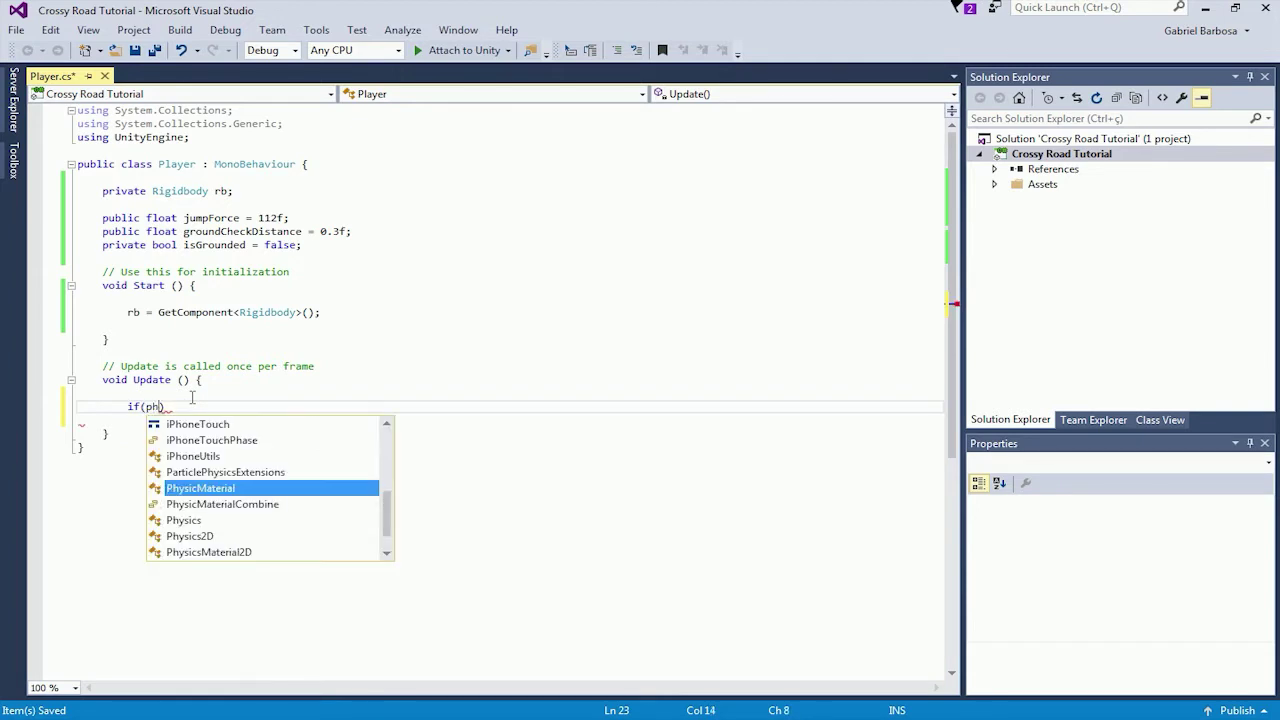
pyautogui.write('ysi')
pyautogui.press('Tab')
pyautogui.write('.ray')
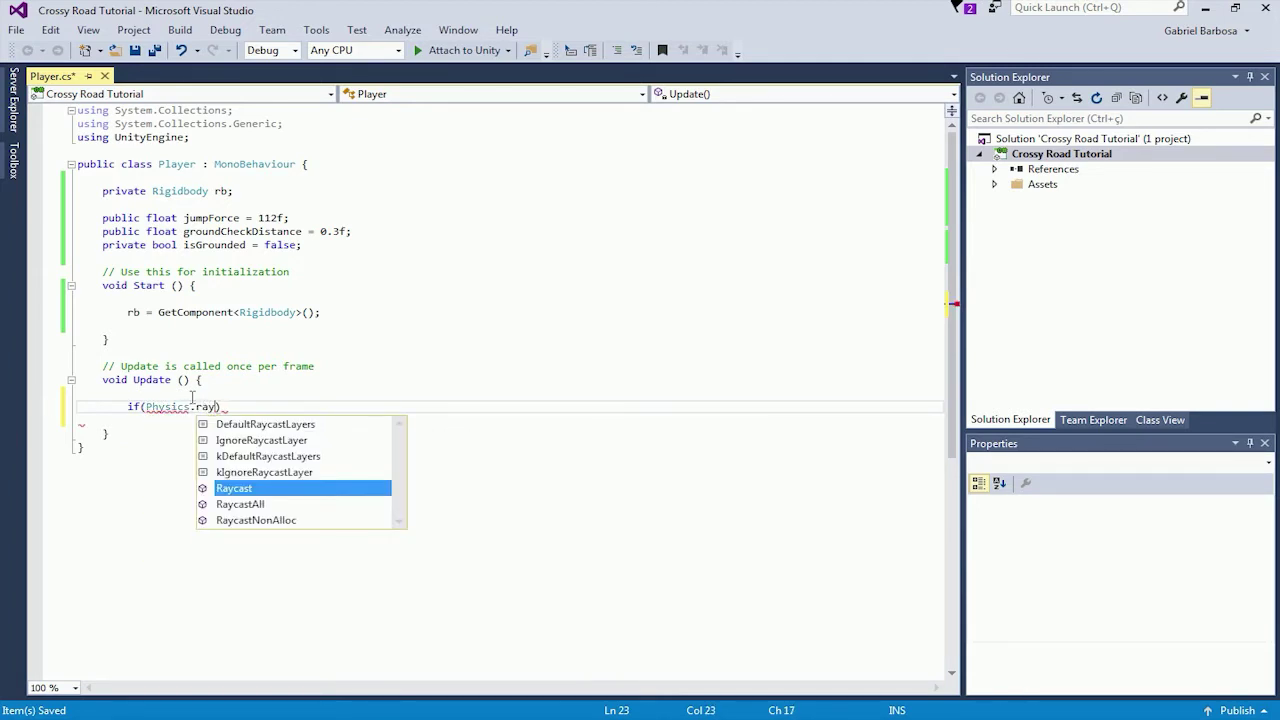
pyautogui.press('Tab')
pyautogui.hotkey('ctrl', 'z')
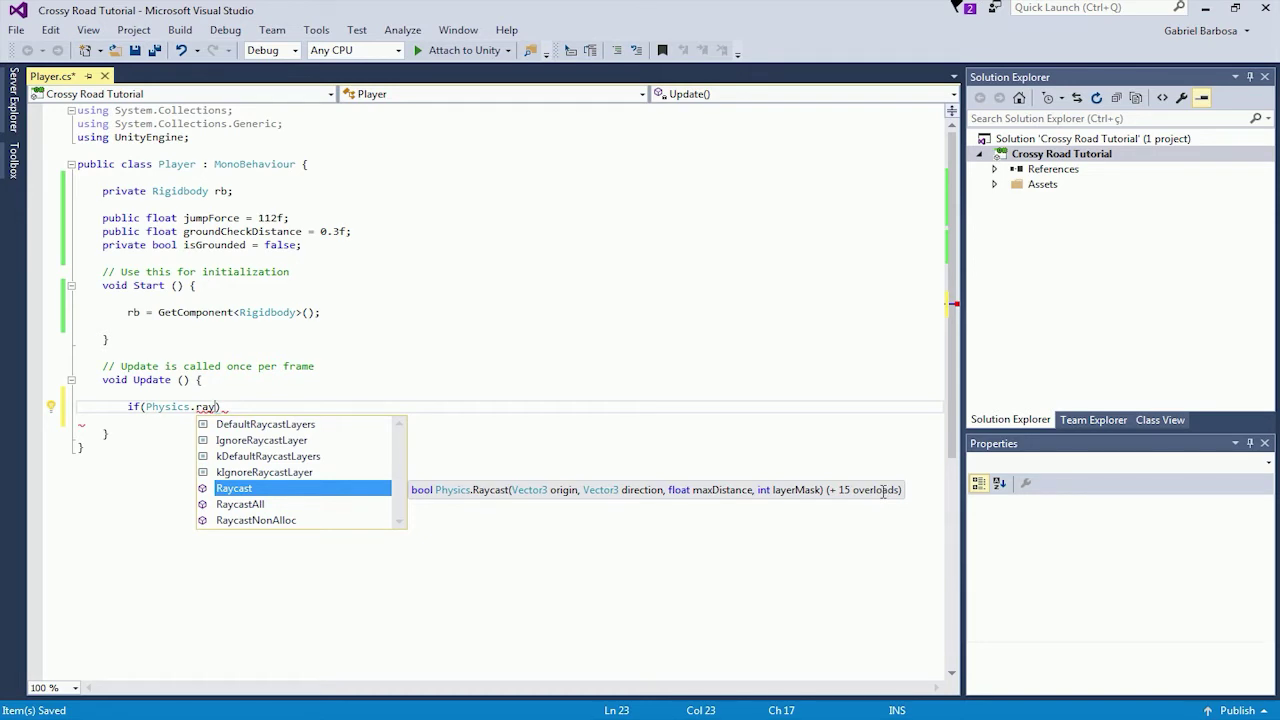
pyautogui.press('Tab')
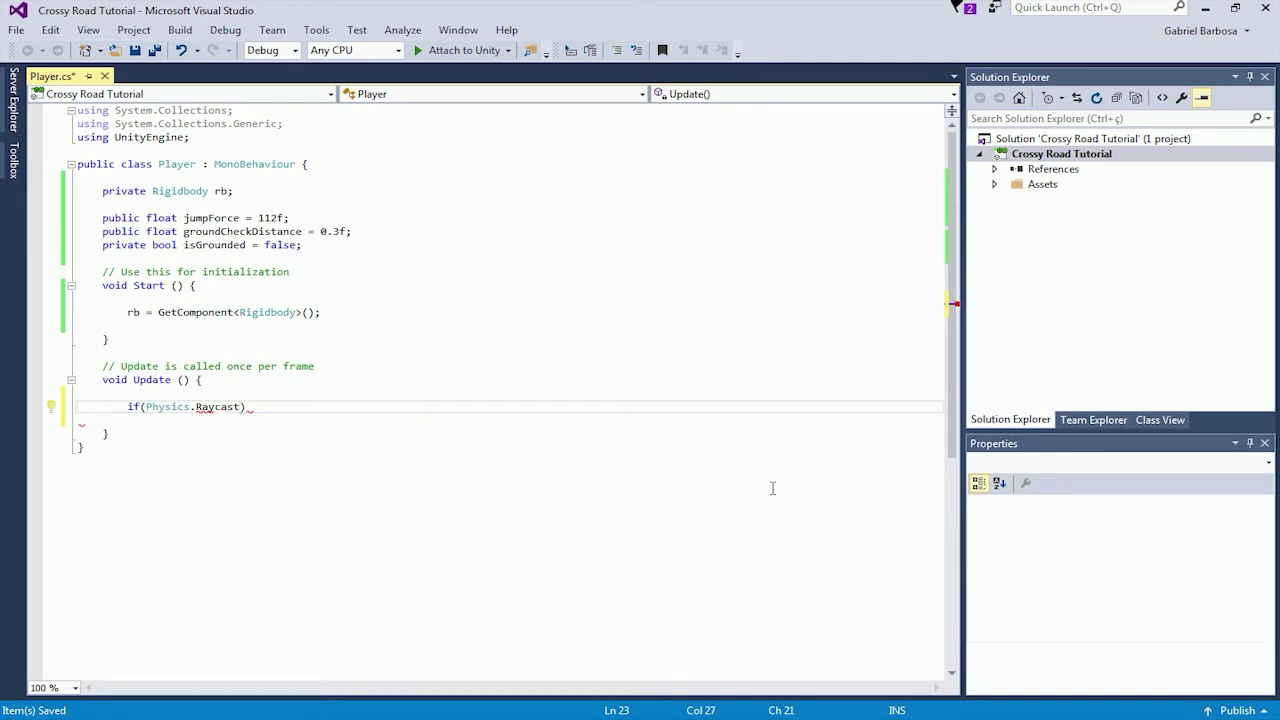
pyautogui.write('(')
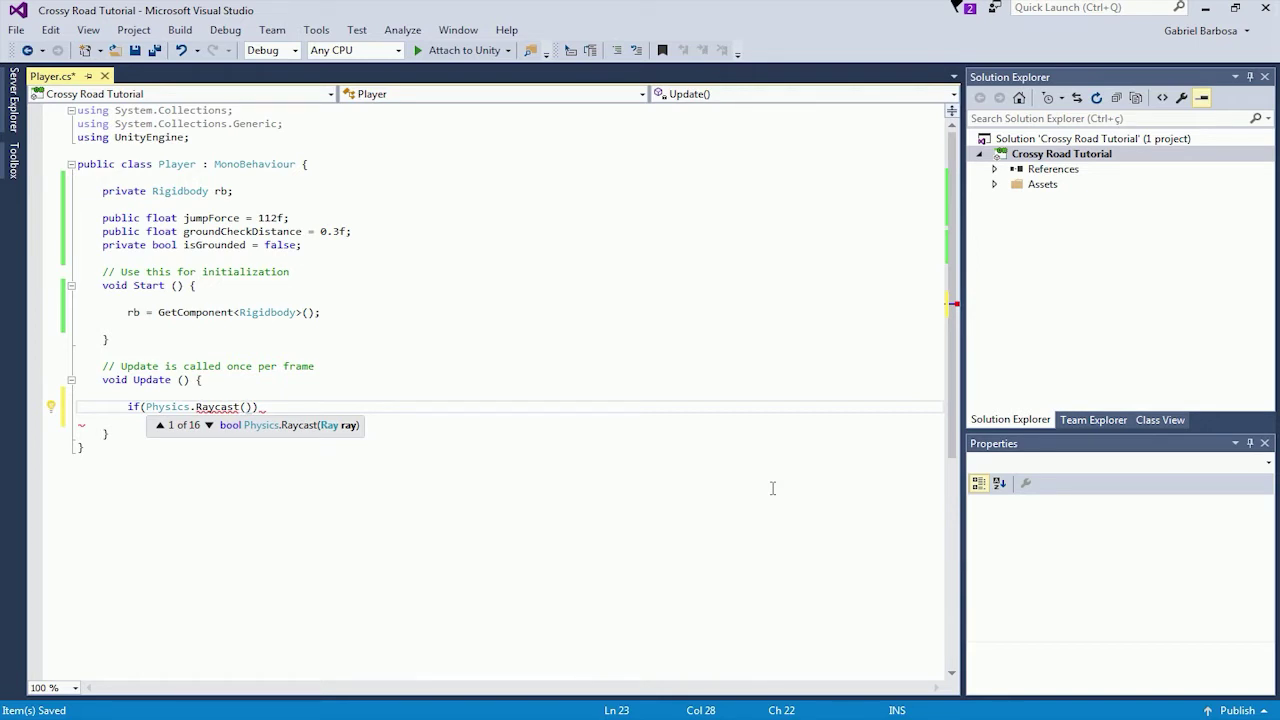
pyautogui.write('transform.po')
pyautogui.press('Tab')
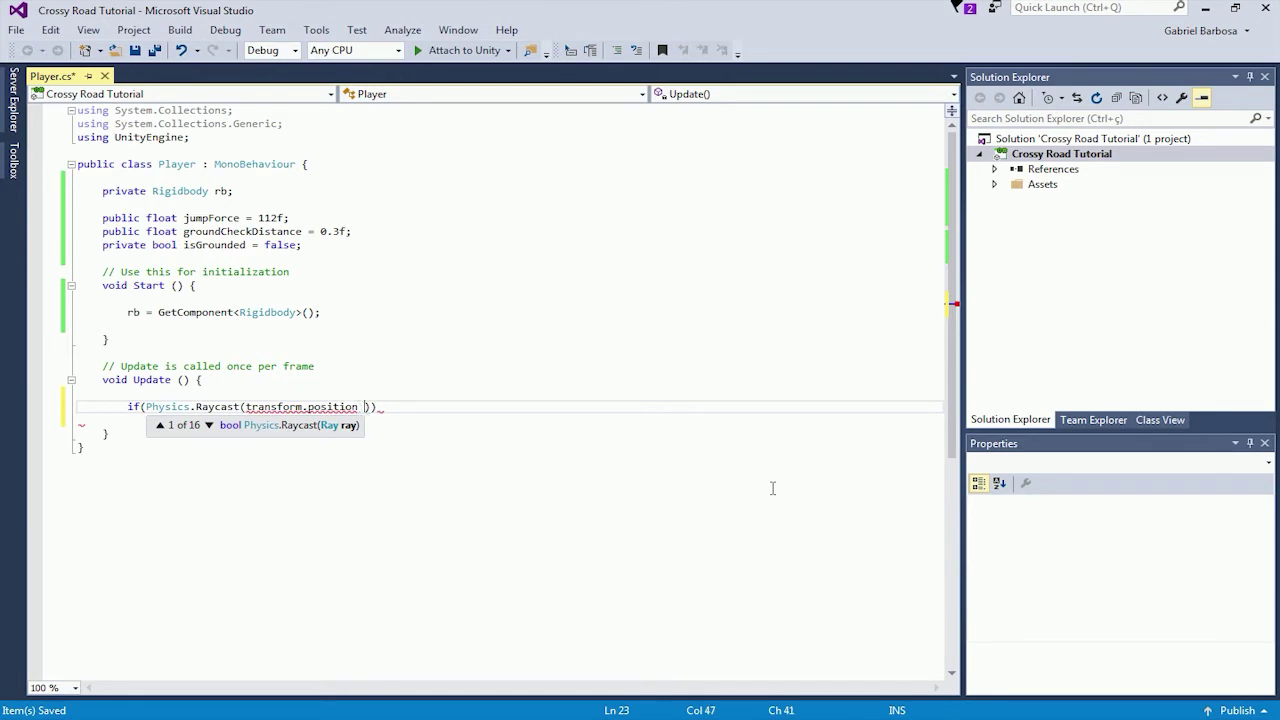
pyautogui.write('+ ')
pyautogui.write('vect')
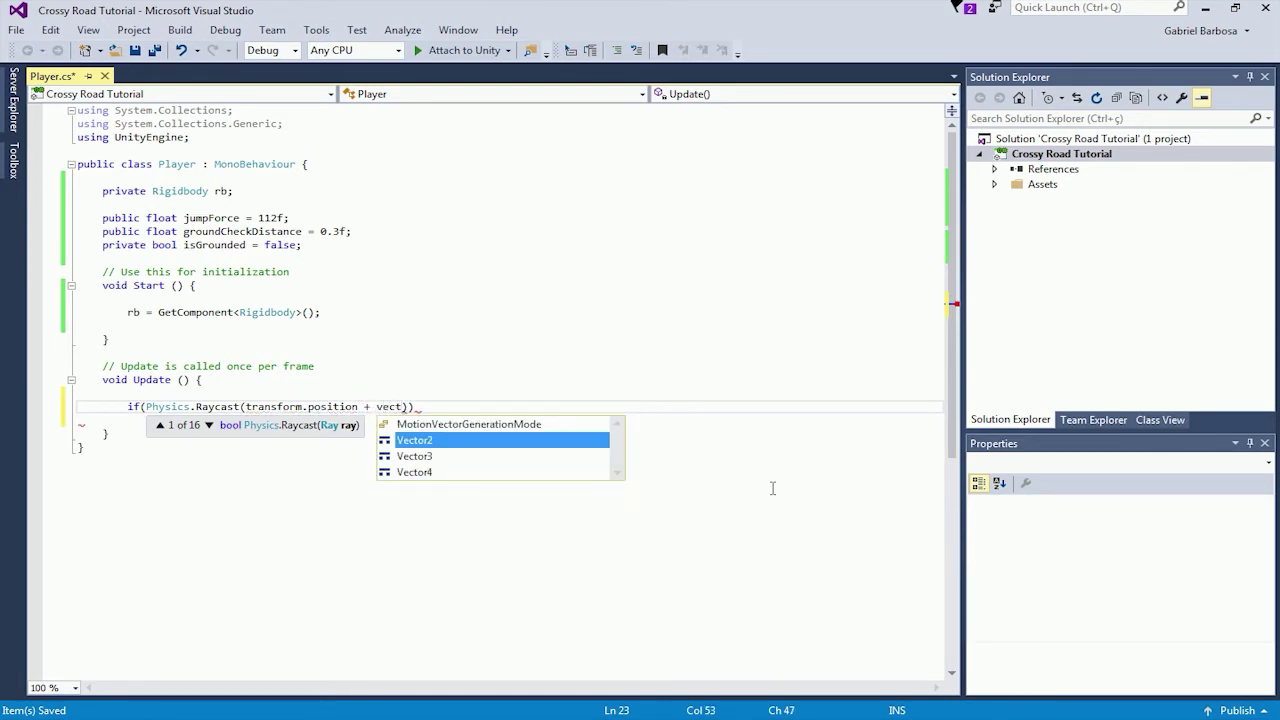
pyautogui.press('Tab')
pyautogui.press('BackSpace')
pyautogui.press('BackSpace')
pyautogui.press('BackSpace')
pyautogui.write('vecct')
pyautogui.press('Tab')
pyautogui.press('BackSpace')
pyautogui.press('BackSpace')
pyautogui.press('BackSpace')
pyautogui.press('BackSpace')
pyautogui.press('BackSpace')
pyautogui.press('BackSpace')
pyautogui.write('vecto')
pyautogui.press('Down')
pyautogui.press('Tab')
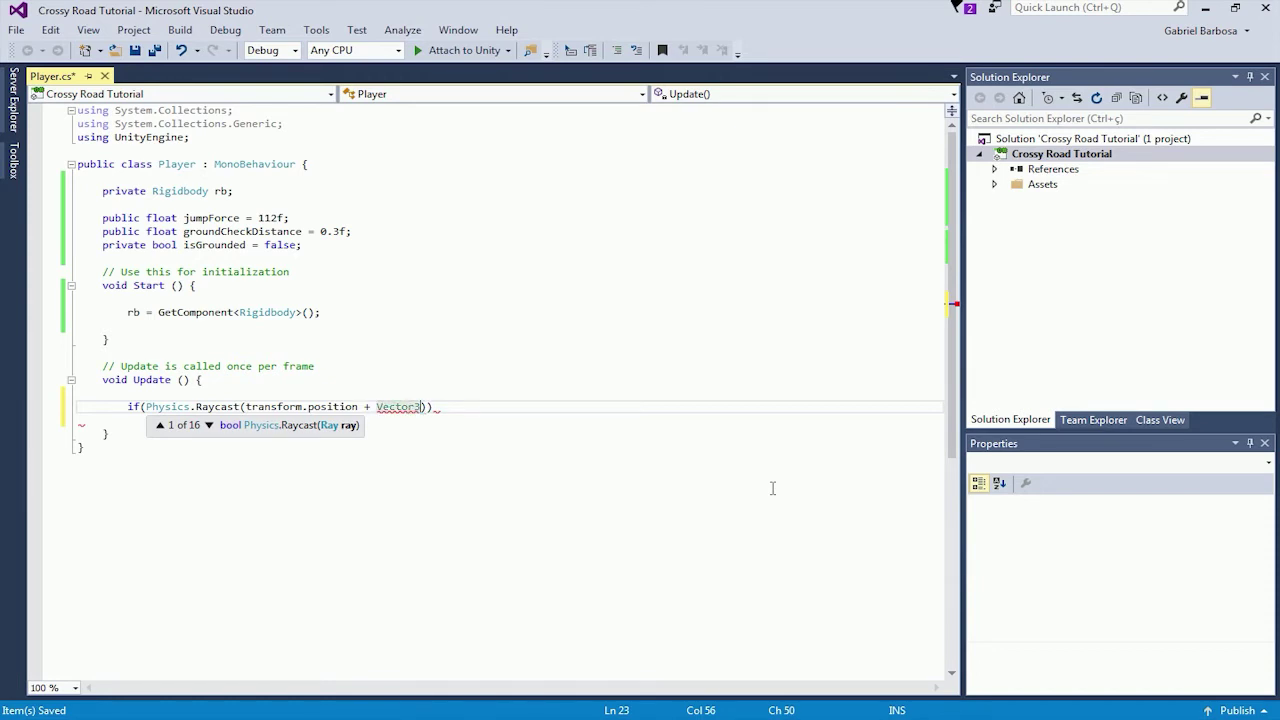
pyautogui.write('.u')
pyautogui.press('space')
pyautogui.write('* 0.1f')
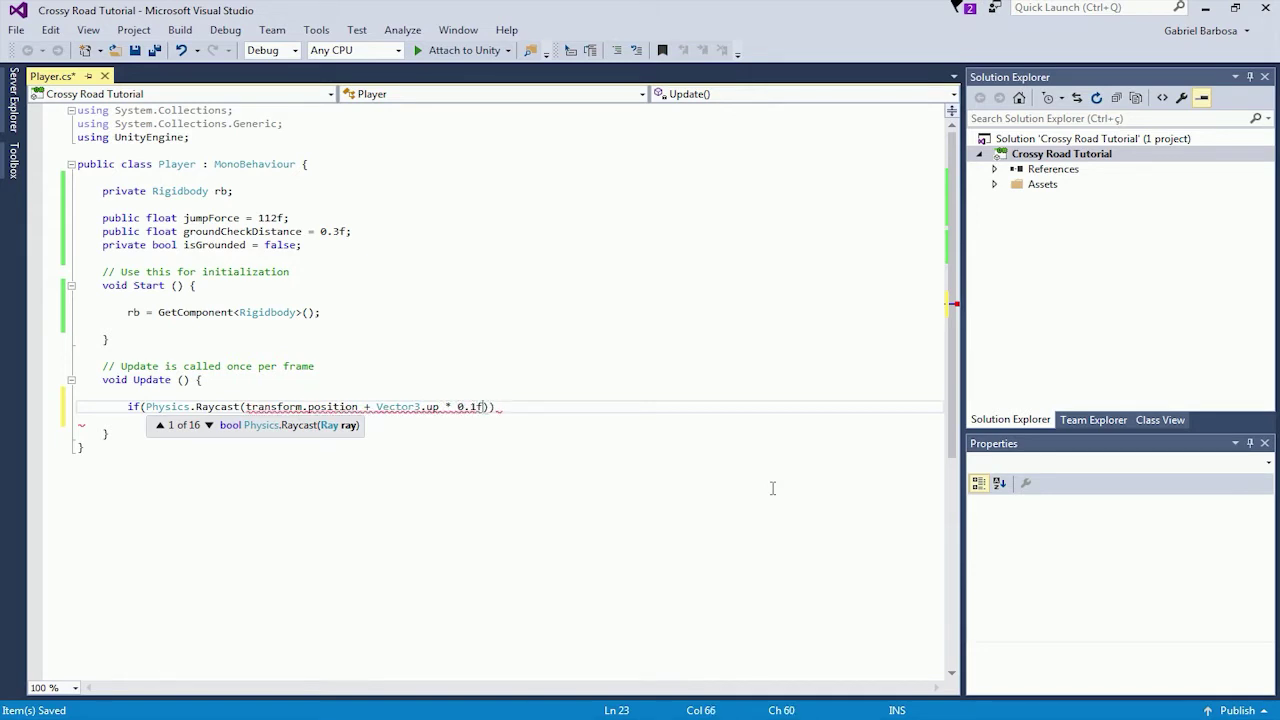
pyautogui.press('Left')
pyautogui.press('Left')
pyautogui.press('Left')
pyautogui.press('Left')
pyautogui.press('Left')
pyautogui.press('Left')
pyautogui.press('Left')
pyautogui.press('Left')
pyautogui.press('Left')
pyautogui.write('(')
pyautogui.press('Right')
pyautogui.press('Right')
pyautogui.press('Right')
pyautogui.press('Right')
pyautogui.press('Right')
pyautogui.press('Right')
pyautogui.press('Right')
pyautogui.press('Right')
pyautogui.press('Right')
pyautogui.press('Right')
pyautogui.press('Right')
pyautogui.press('Right')
pyautogui.press('Right')
# Step: Complete the raycast with direction Vector3.down and length groundCheckDistance
pyautogui.write(')')
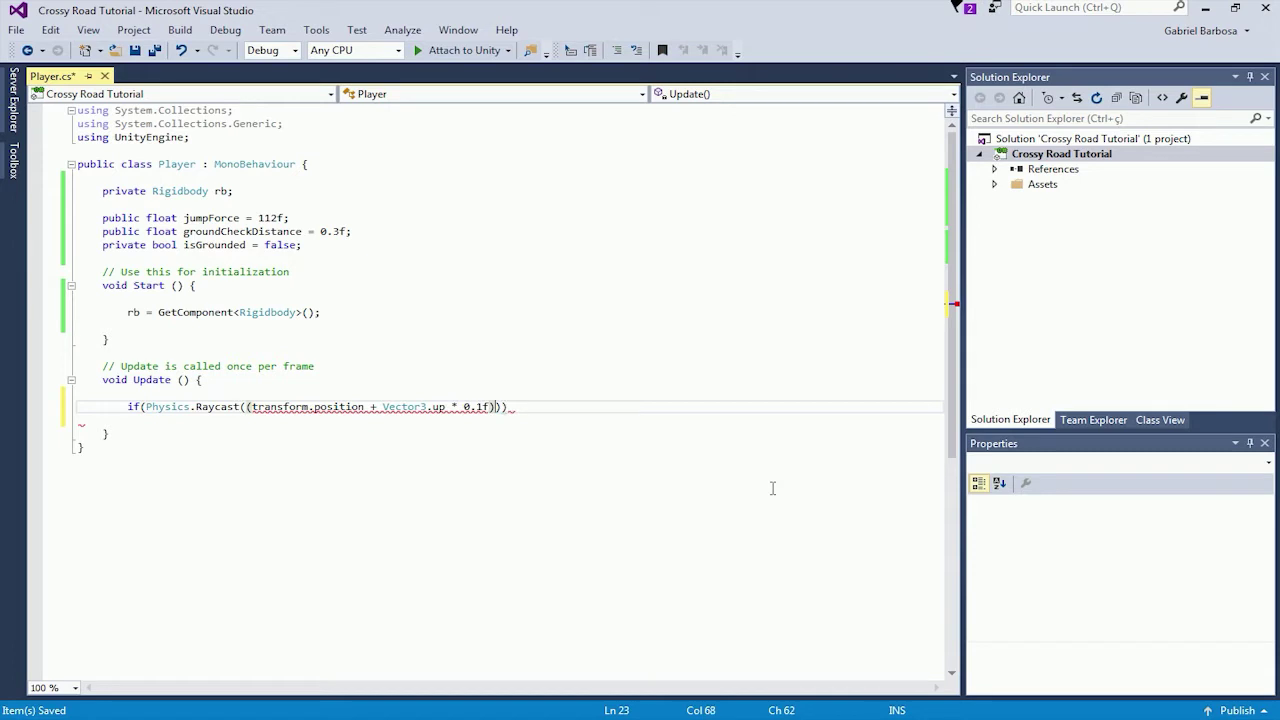
pyautogui.write(', v')
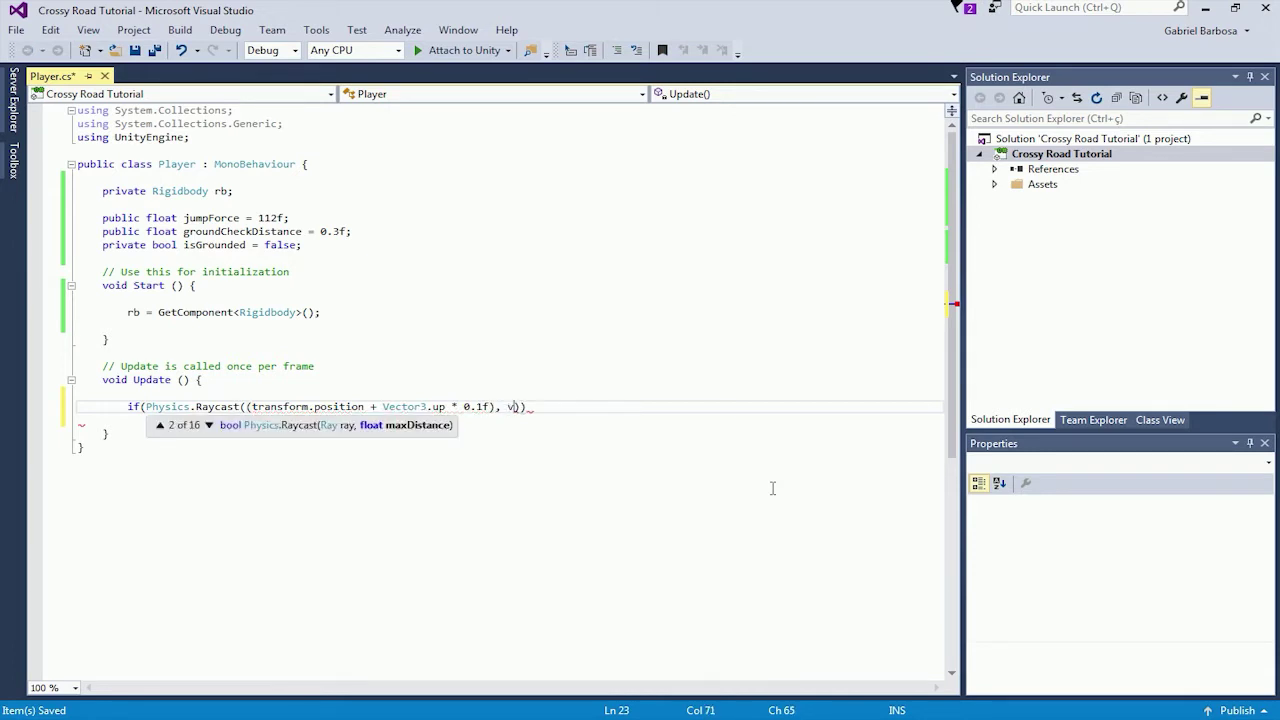
pyautogui.write('ec')
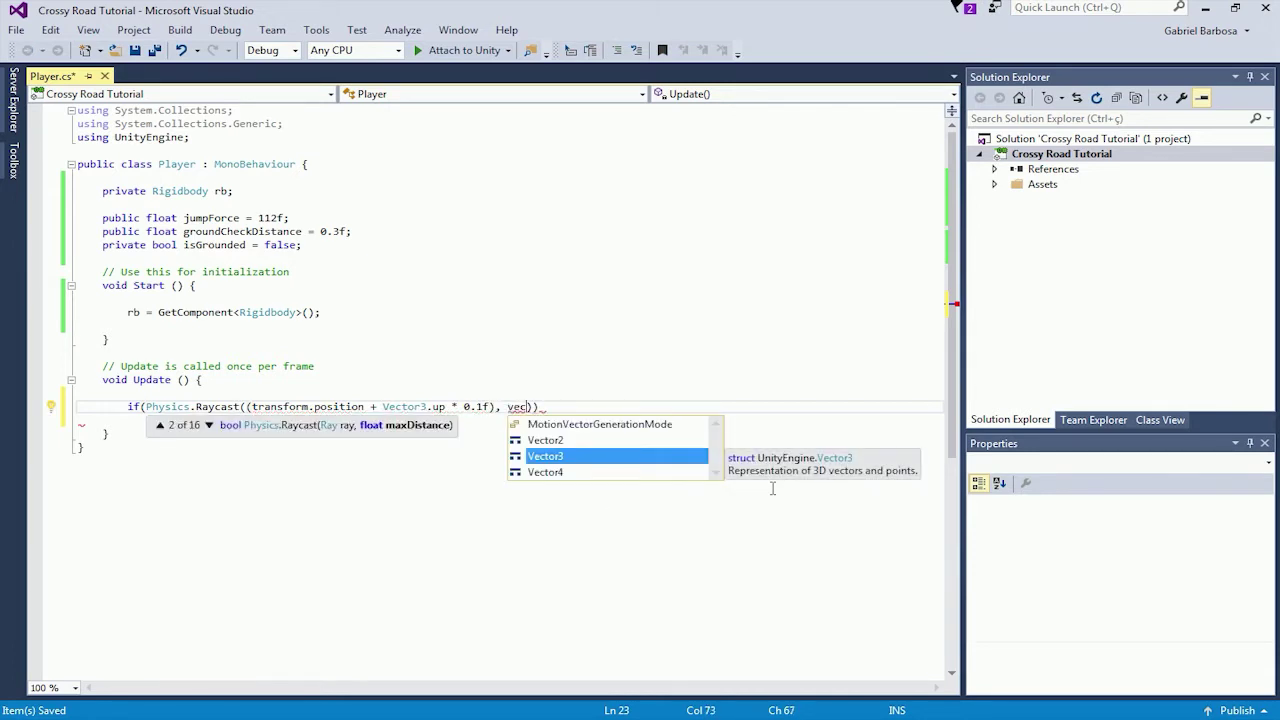
pyautogui.press('Tab')
pyautogui.write('.do')
pyautogui.press('Tab')
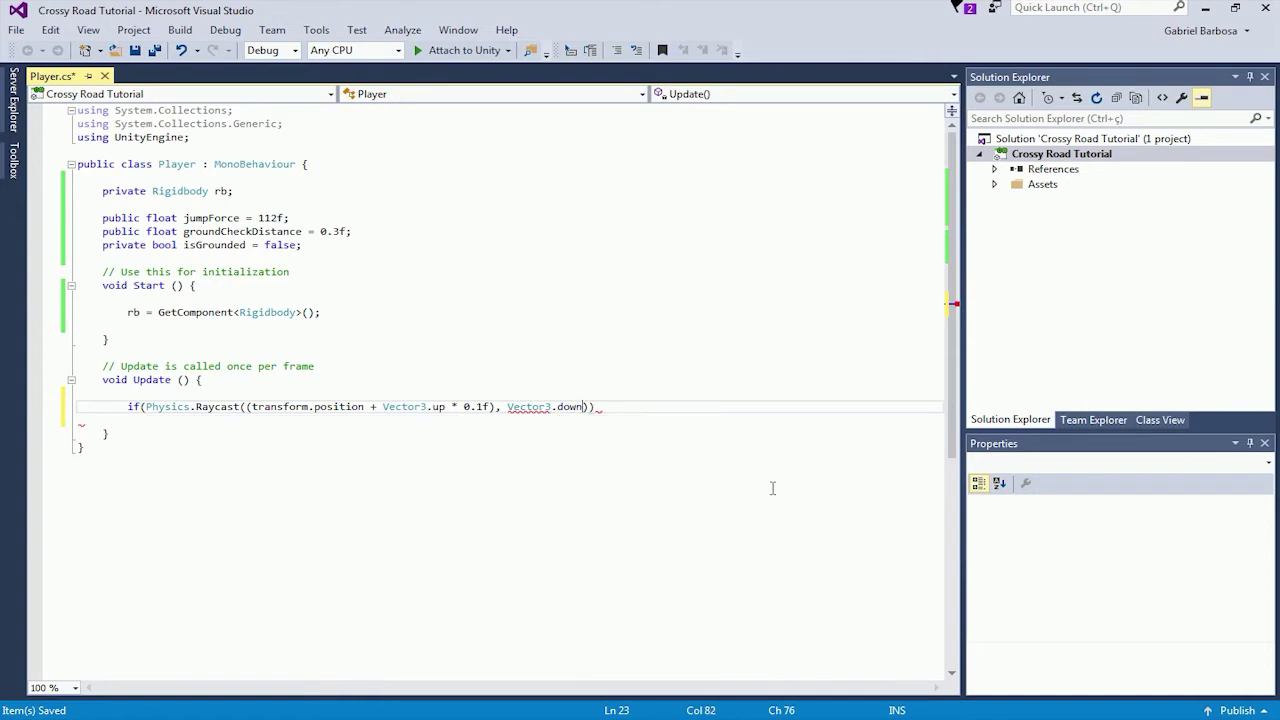
pyautogui.write(', grou')
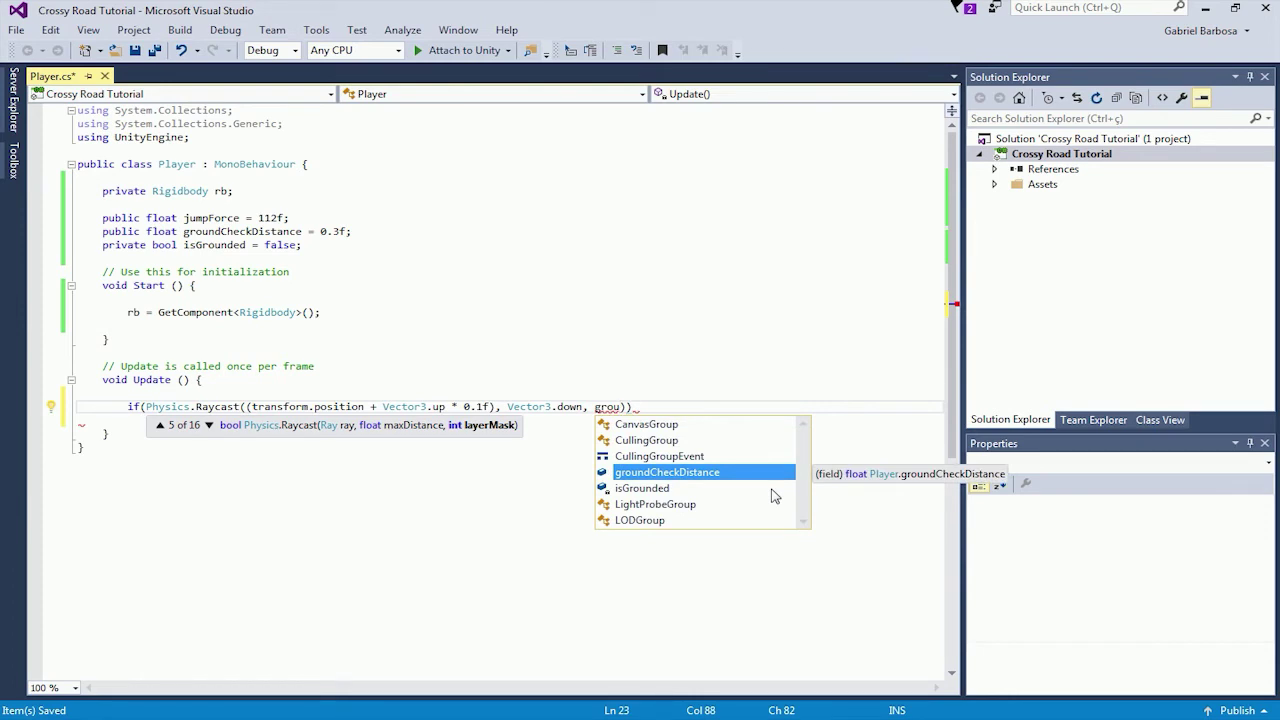
pyautogui.press('Tab')
pyautogui.write(')) ;')
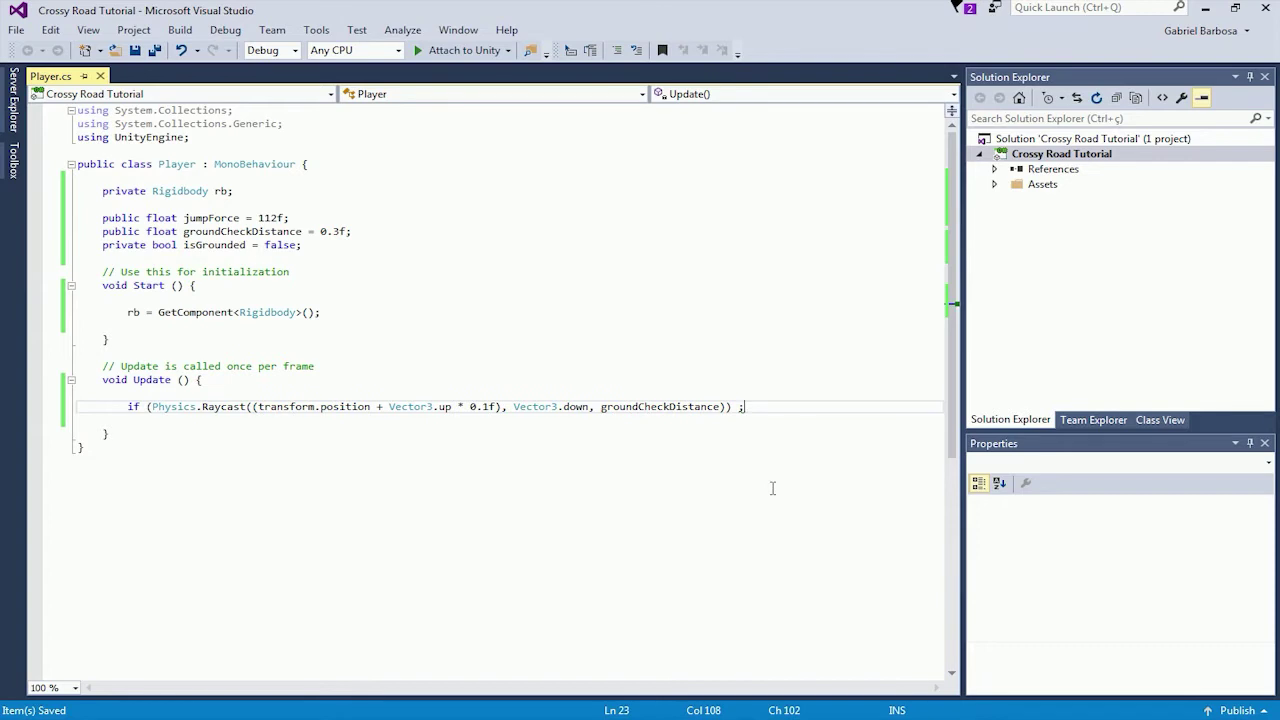
pyautogui.press('BackSpace')
pyautogui.write('{')
# Step: Set isGrounded = true inside the if block and save Player.cs
pyautogui.press('Return')
pyautogui.write('is')
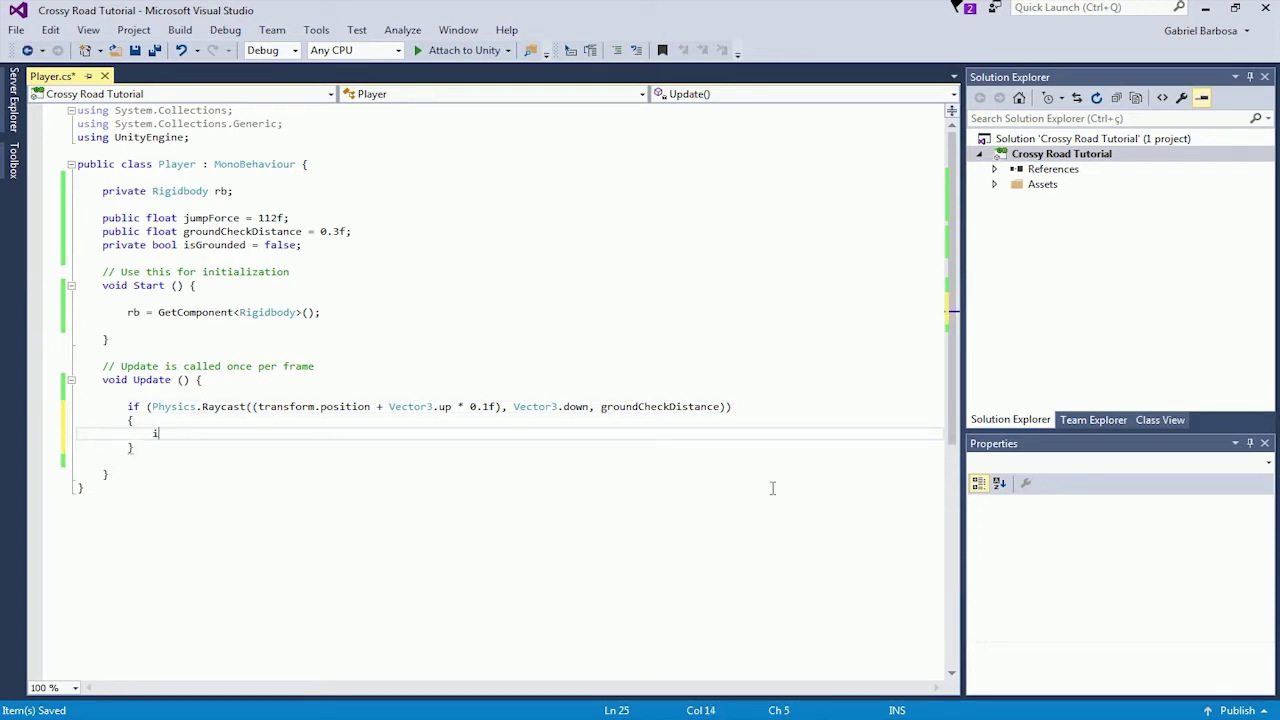
pyautogui.press('Down')
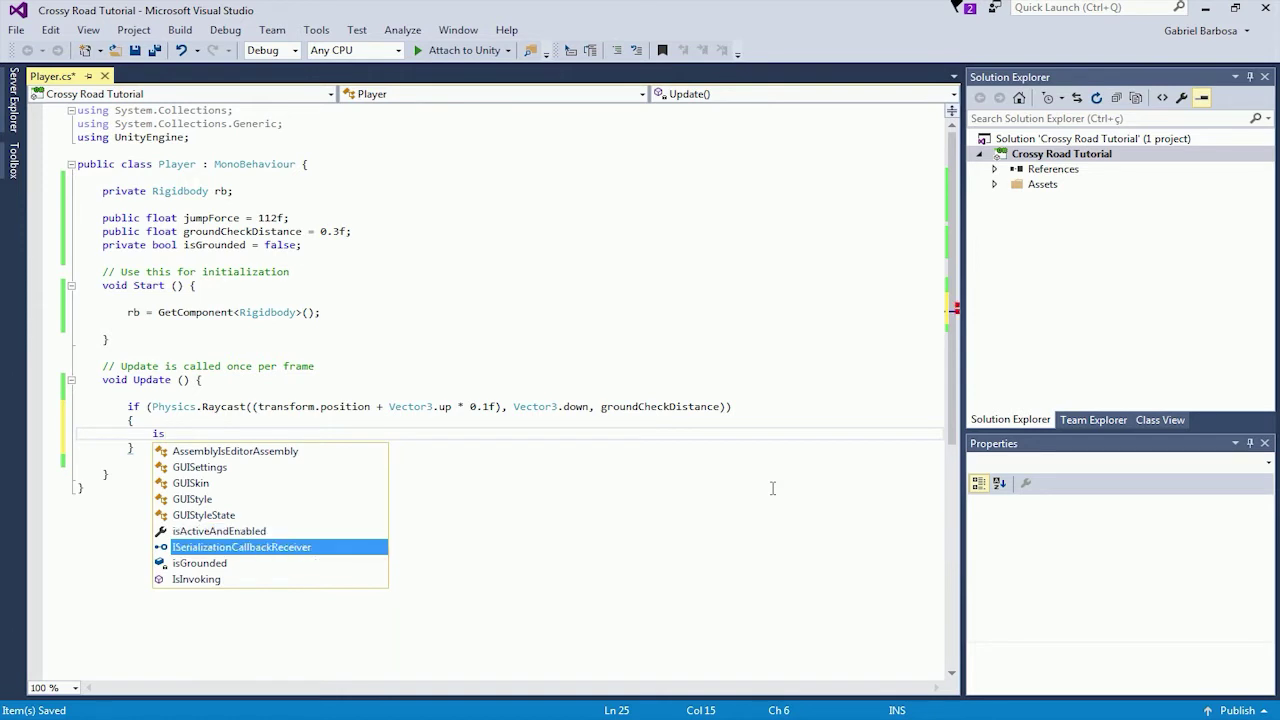
pyautogui.press('Down')
pyautogui.press('Tab')
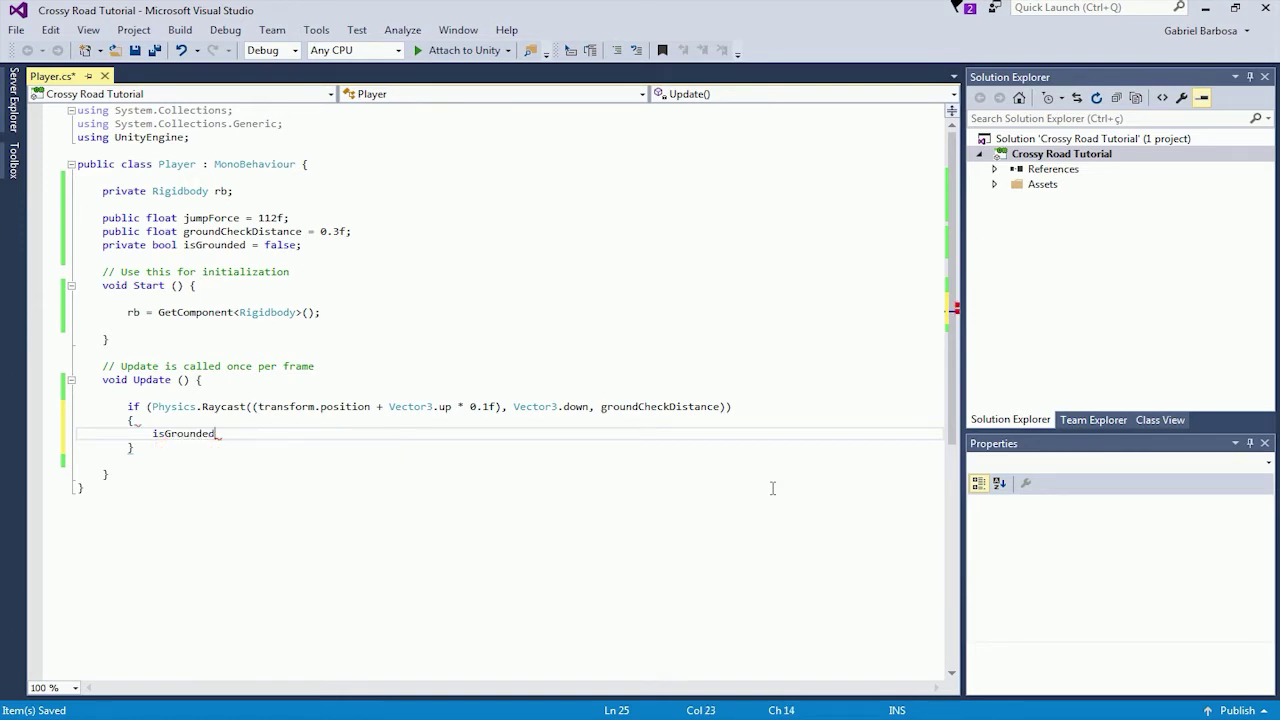
pyautogui.write(' = tru')
pyautogui.press('Tab')
pyautogui.write(';')
pyautogui.hotkey('ctrl', 's')
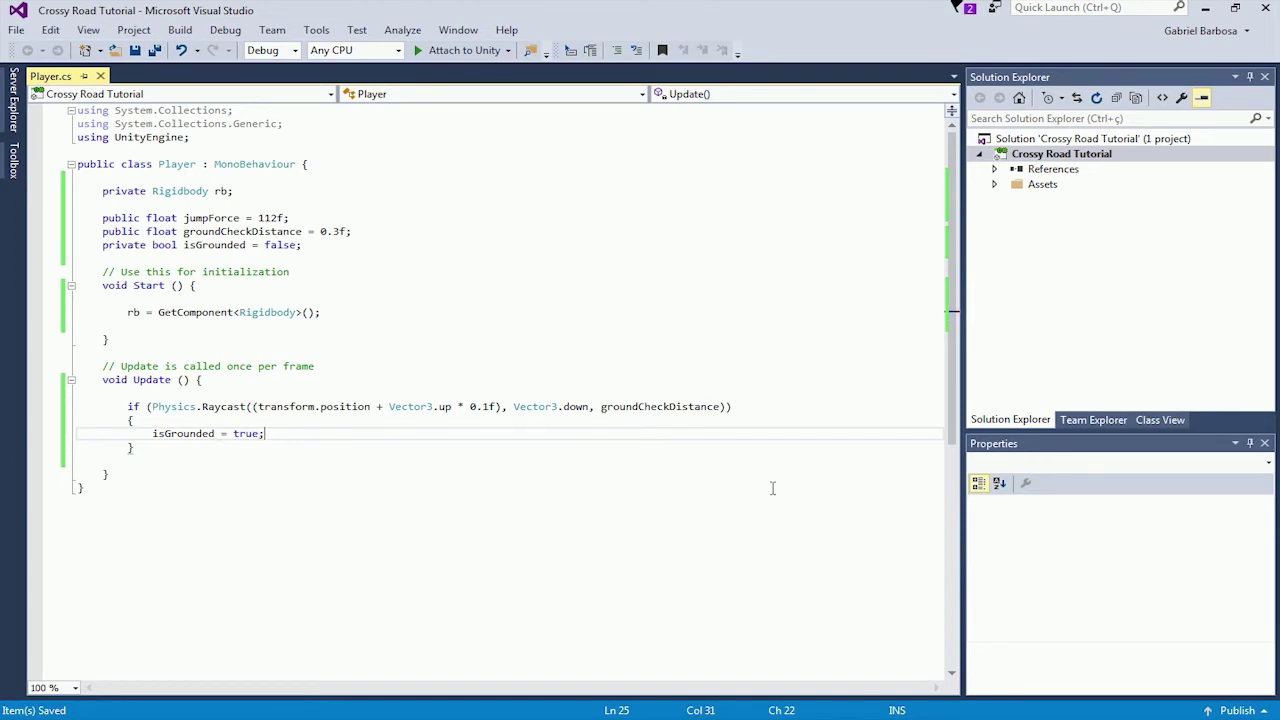
# Step: Add an else block setting isGrounded = false and save
pyautogui.press('Down')
pyautogui.press('Down')
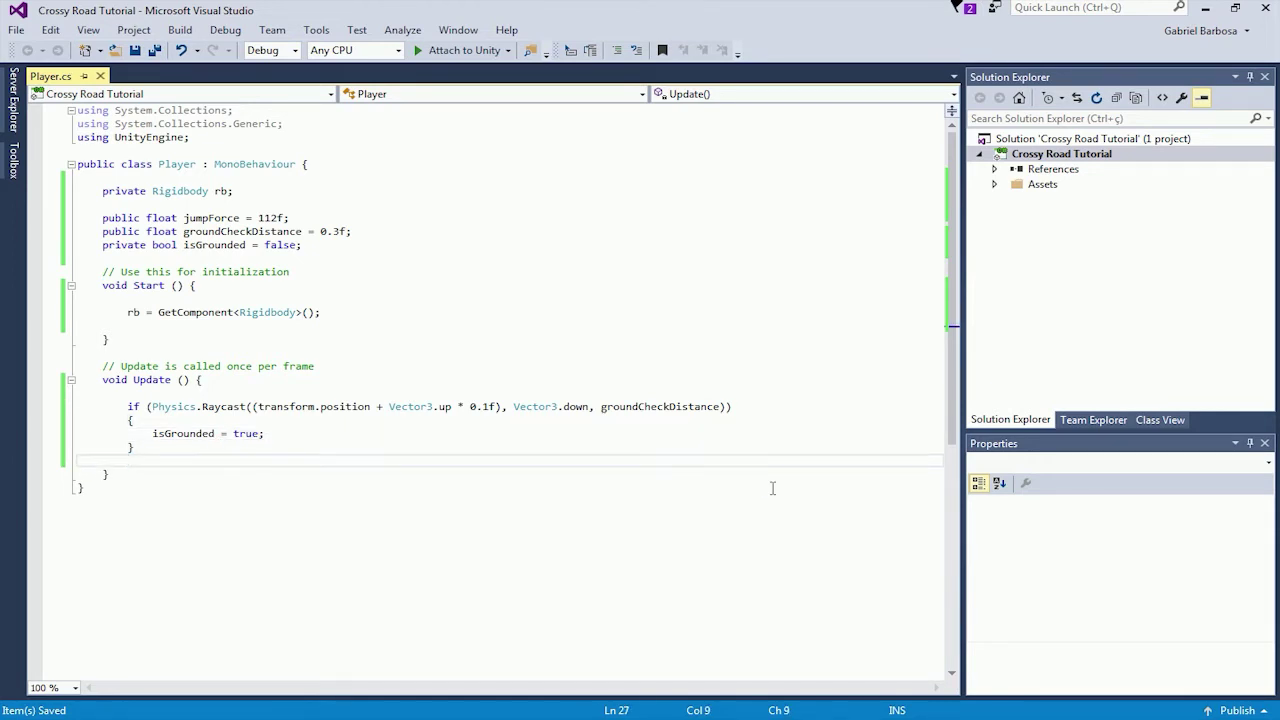
pyautogui.write('el')
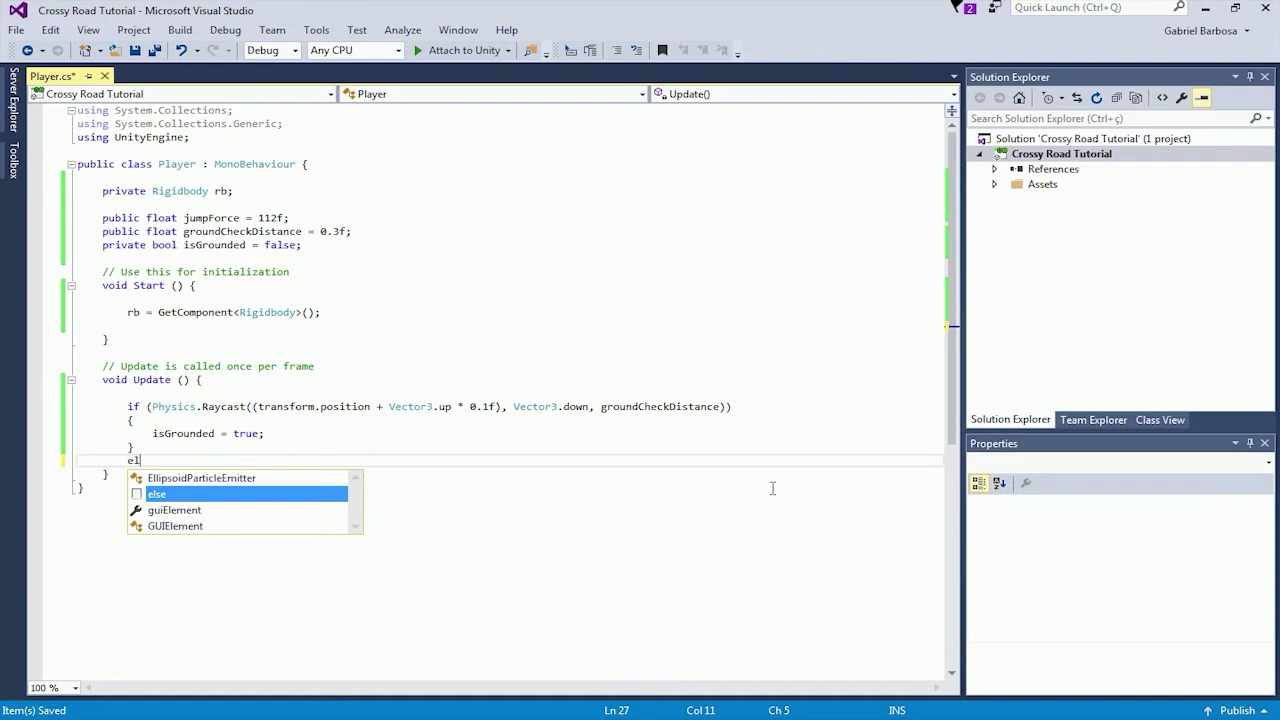
pyautogui.press('Return')
pyautogui.write('{')
pyautogui.press('Return')
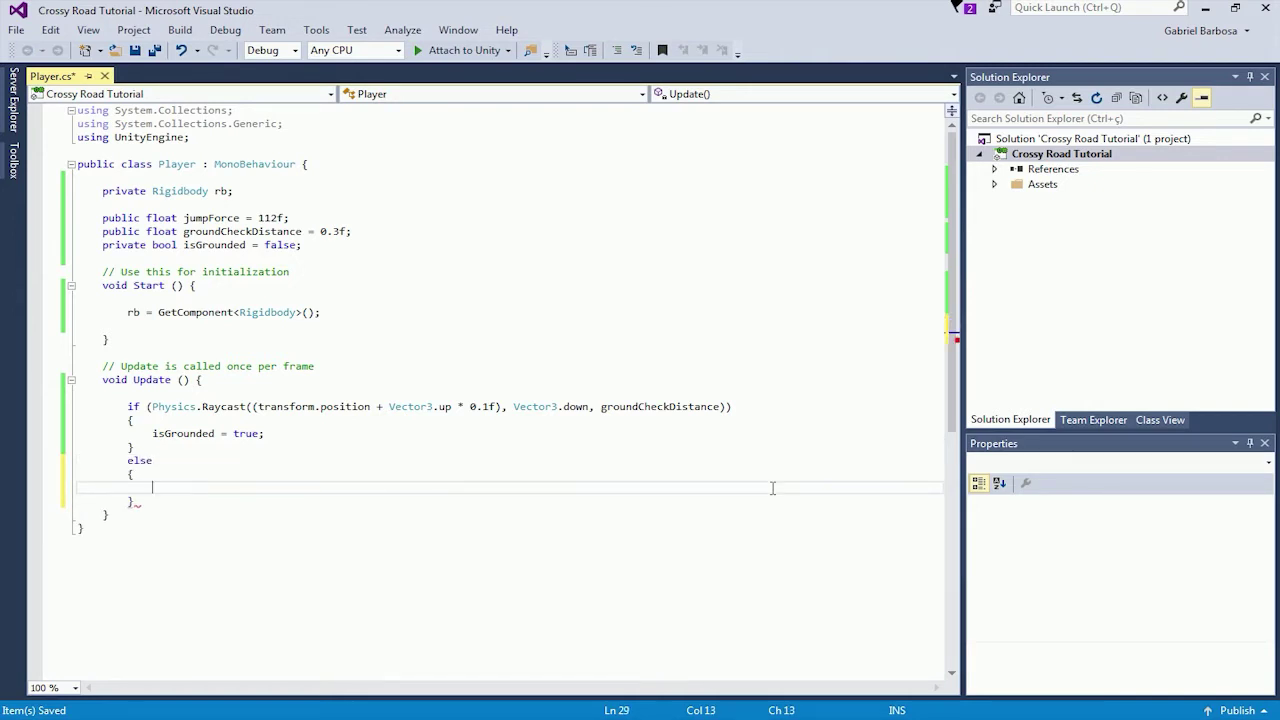
pyautogui.write('isG')
pyautogui.press('Tab')
pyautogui.write('= false;')
pyautogui.hotkey('ctrl', 's')
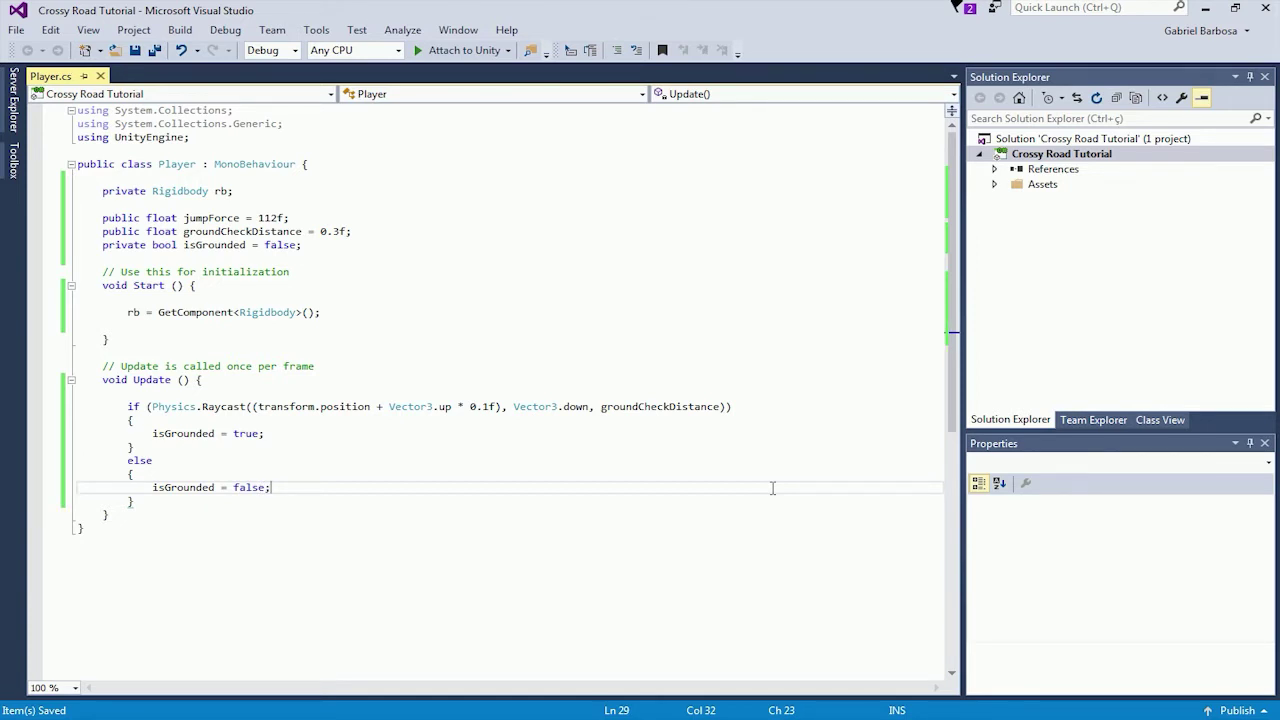
pyautogui.press('Down')
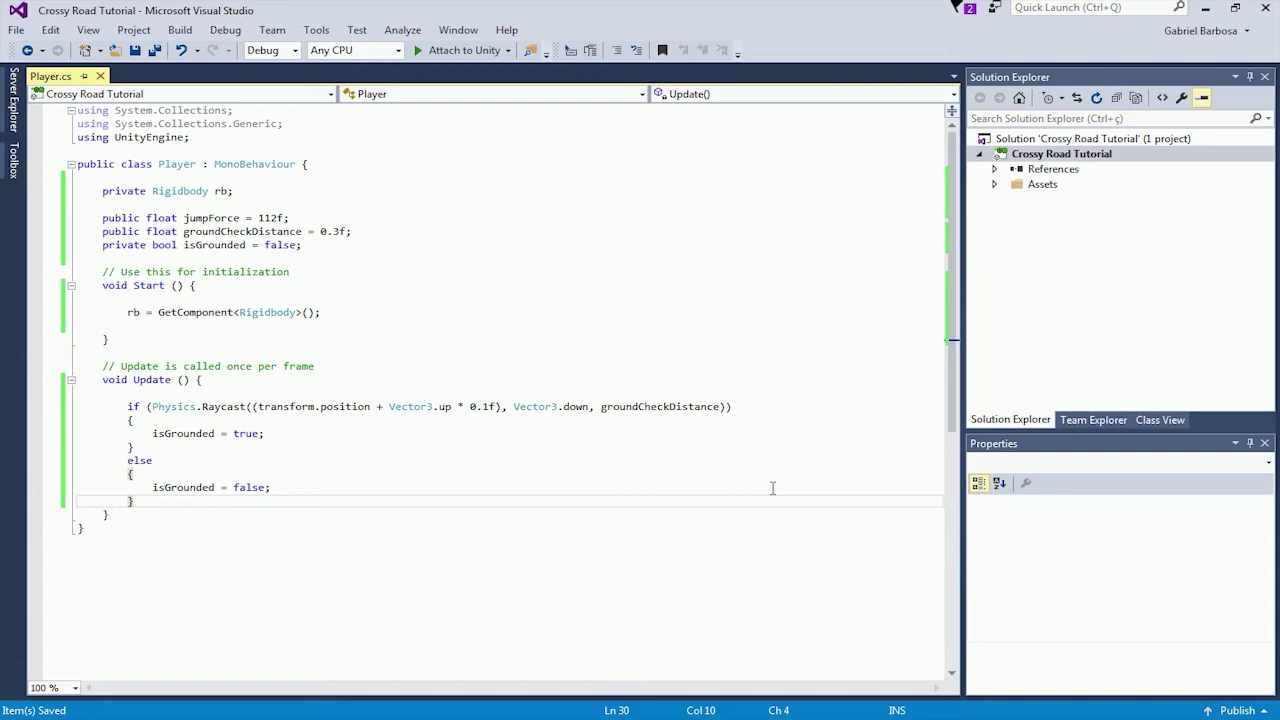
# Step: Add an if (isGrounded) block in Update below the ground check
pyautogui.press('Return')
pyautogui.press('Return')
pyautogui.write('if(is')
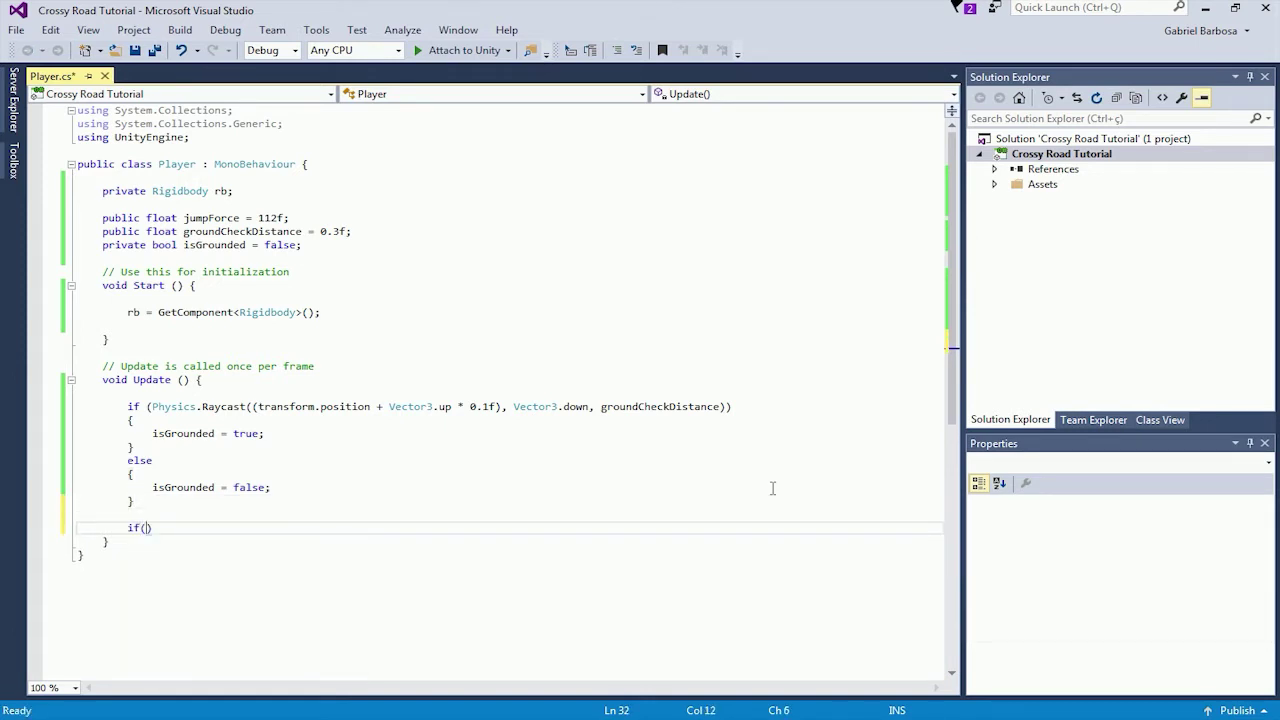
pyautogui.write('G')
pyautogui.press('Tab')
pyautogui.write('){')
pyautogui.press('Return')
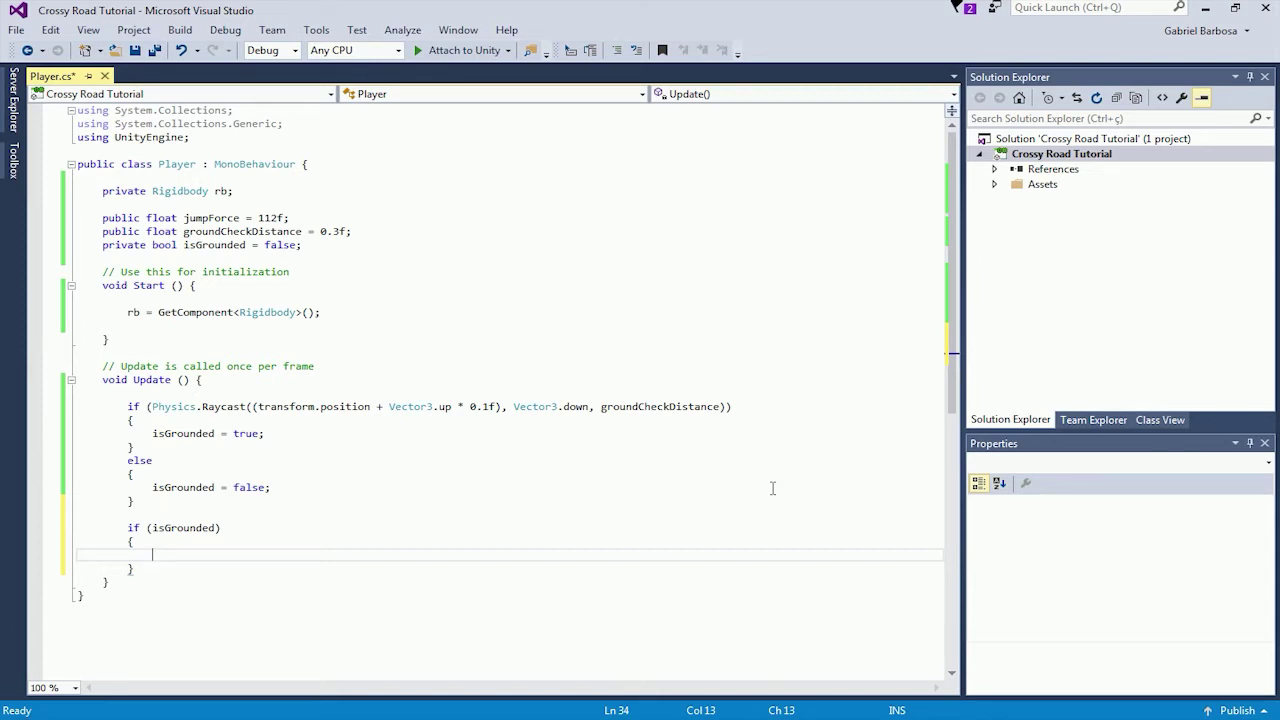
# Step: Nest an empty if (Input.GetKeyDown(KeyCode.UpArrow)) block inside the isGrounded check
pyautogui.write('if')
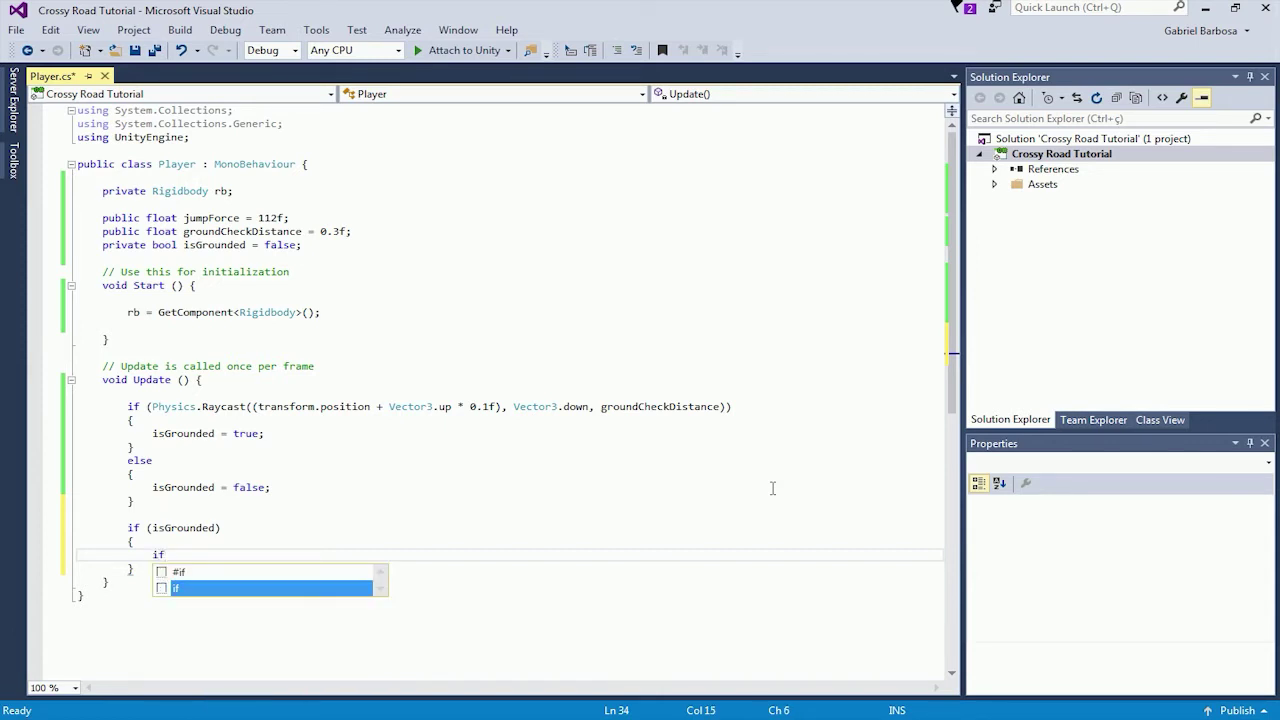
pyautogui.write('(in')
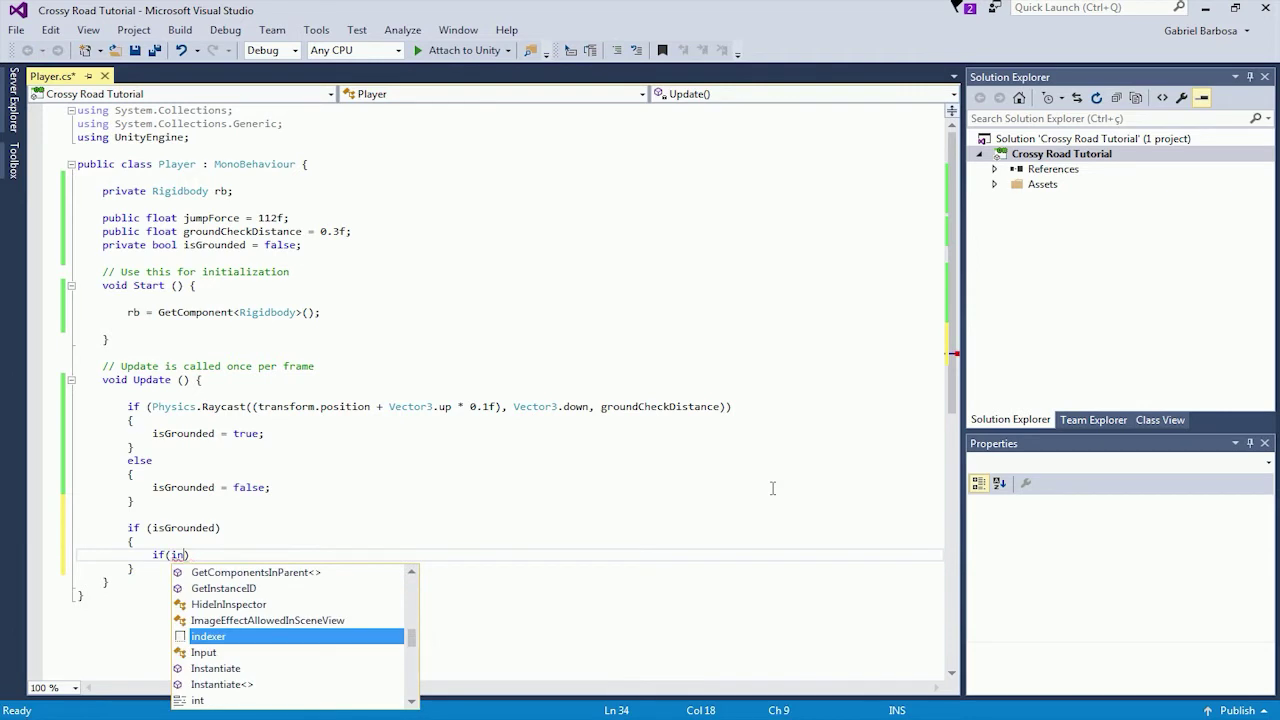
pyautogui.write('p.getkey')
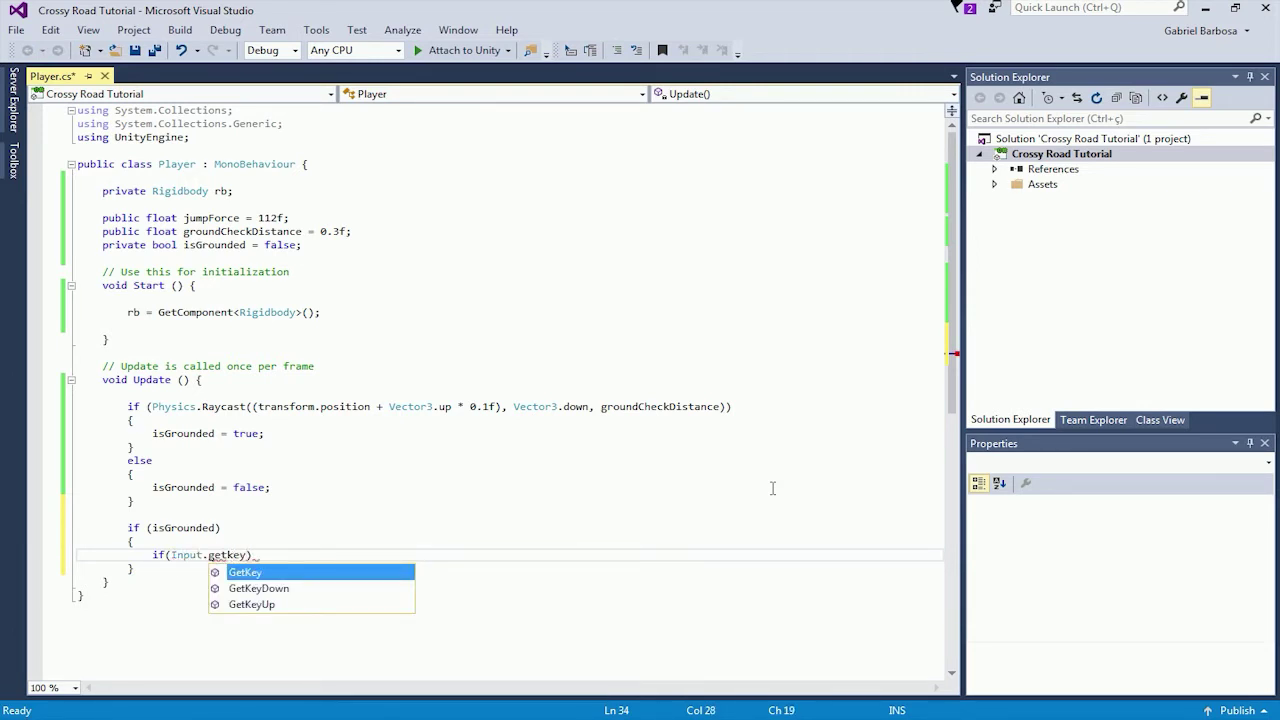
pyautogui.press('Down')
pyautogui.press('Tab')
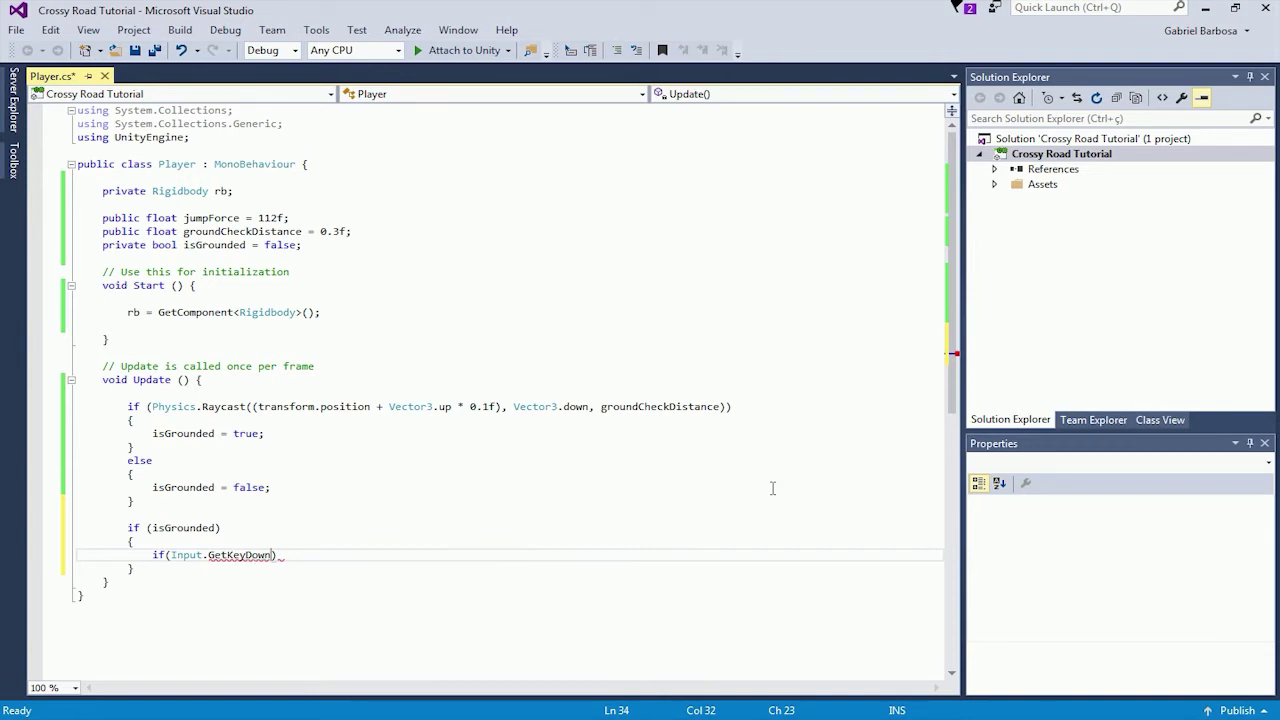
pyautogui.write('(key')
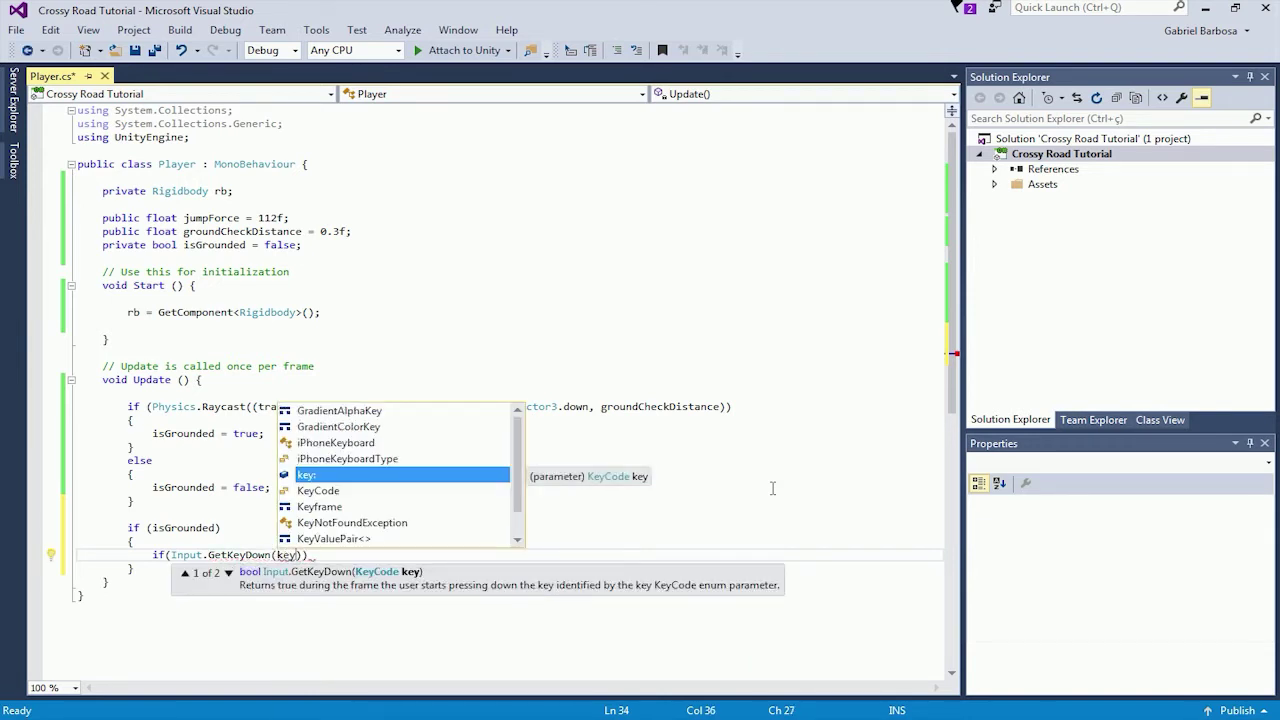
pyautogui.press('Tab')
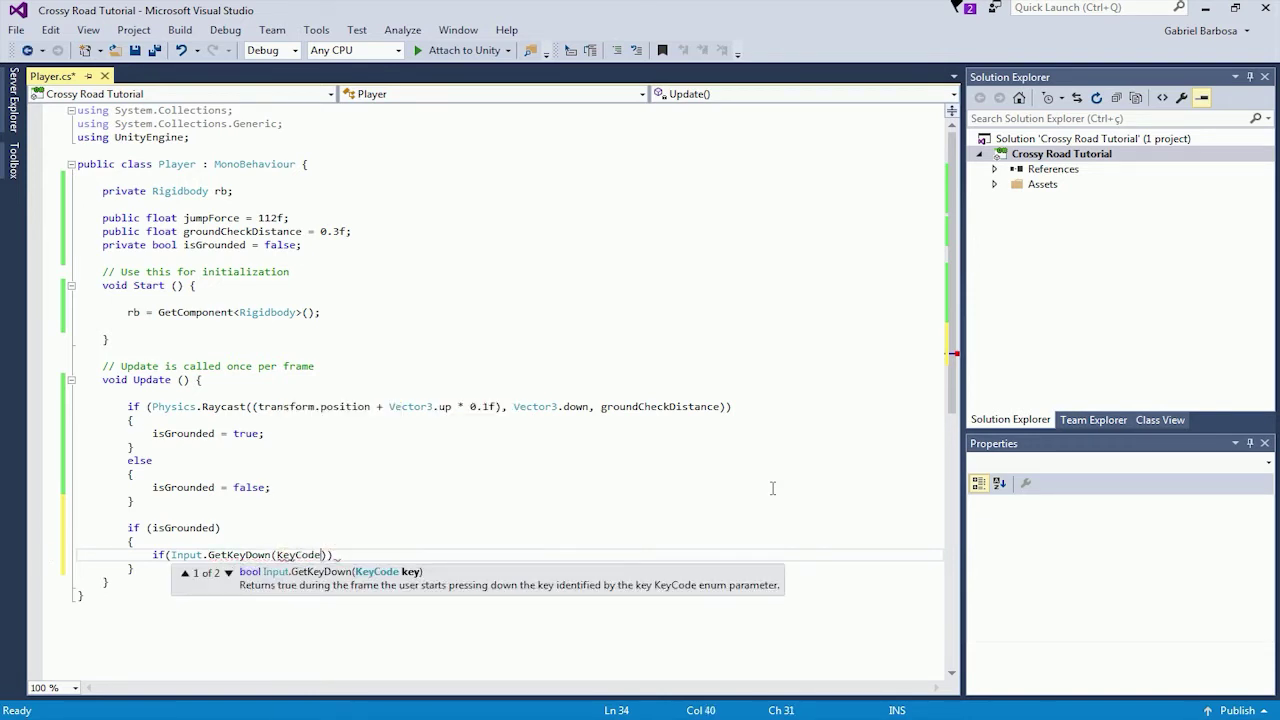
pyautogui.write('.')
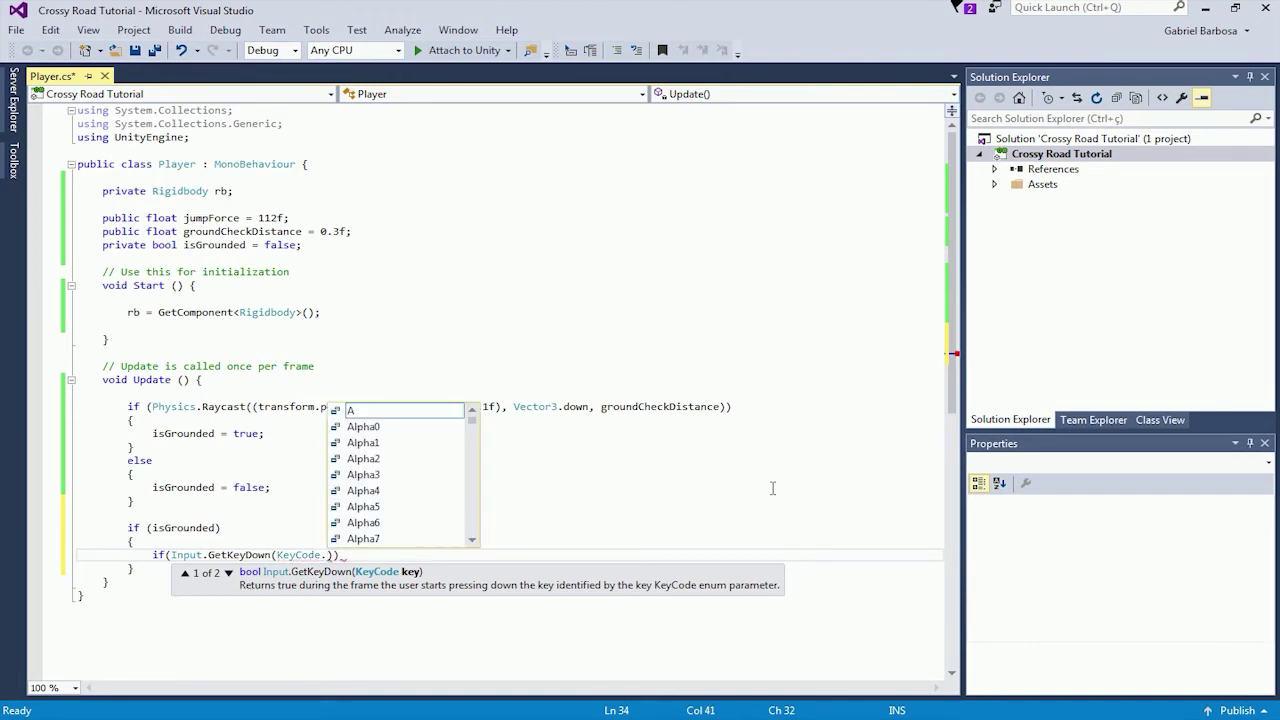
pyautogui.write('up')
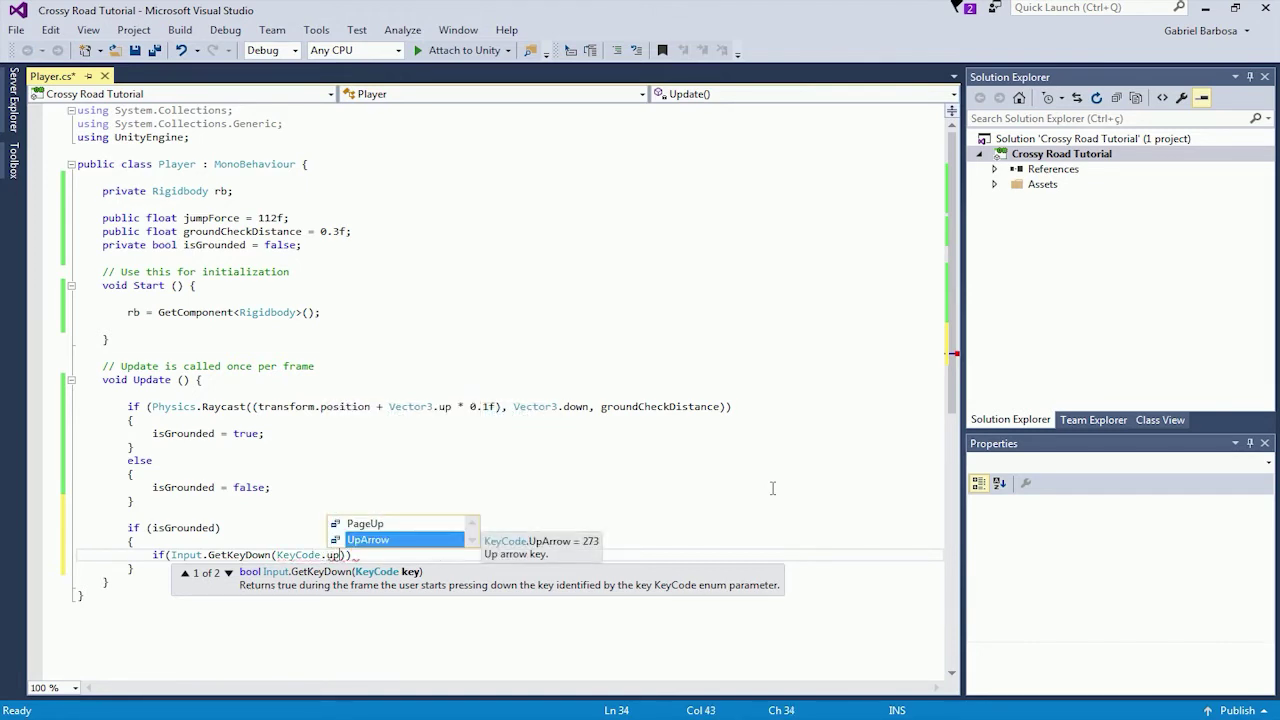
pyautogui.press('Tab')
pyautogui.press('Right')
pyautogui.press('Right')
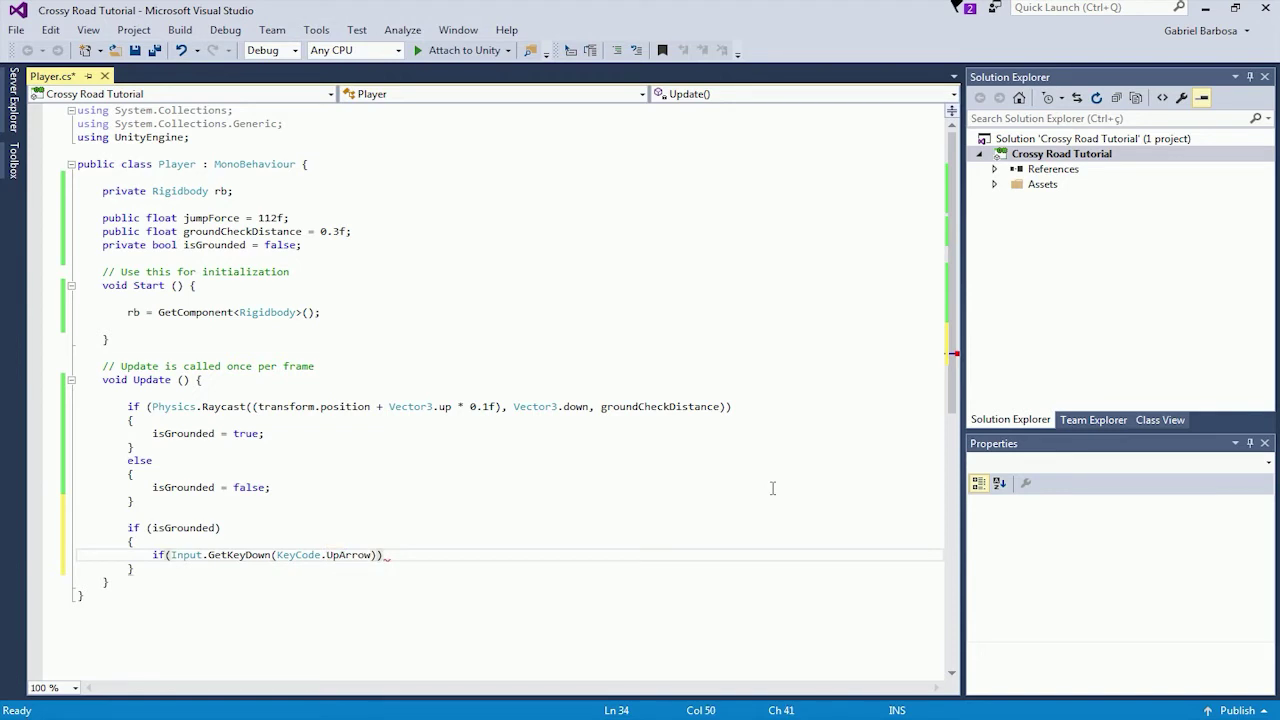
pyautogui.write('{')
pyautogui.press('Return')
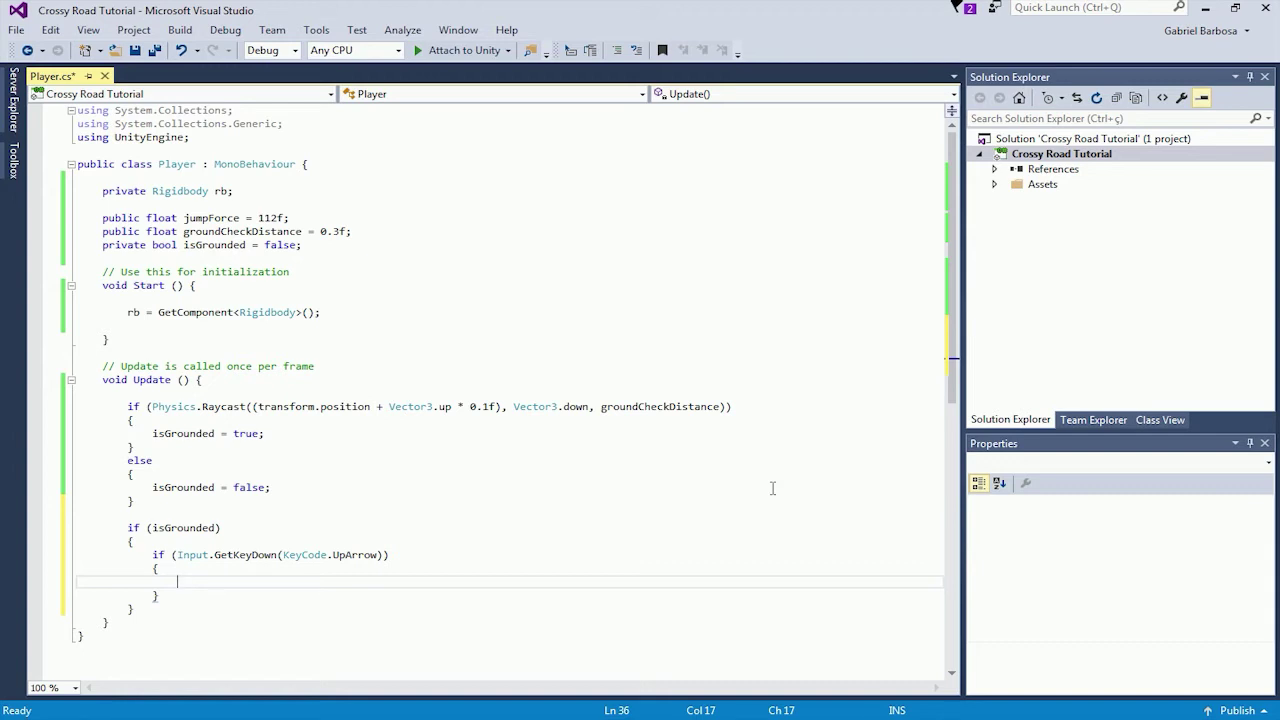
pyautogui.click(126, 622)
pyautogui.press('Return')
pyautogui.press('Return')
# Step: Declare void AdjustPositionAndRotatio(Vector3 newRotation) with an empty braced body
pyautogui.write('void AdjustPositionAndRotatio')
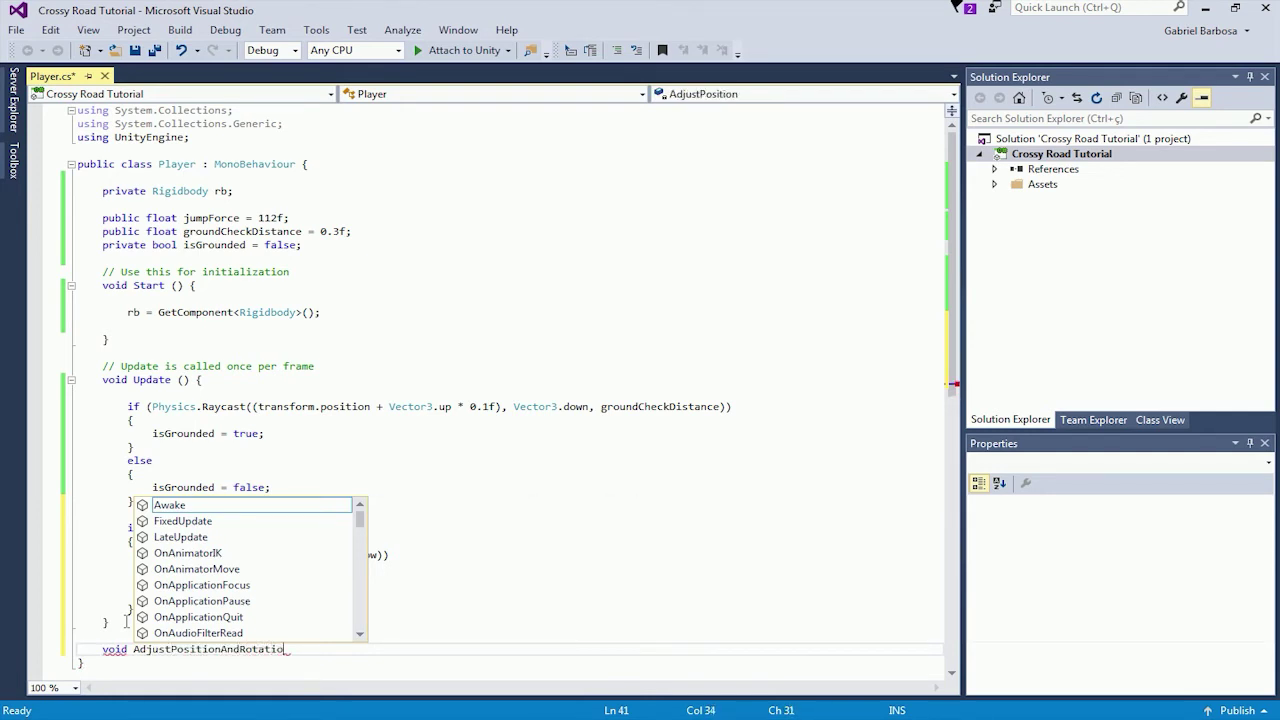
pyautogui.write('(')
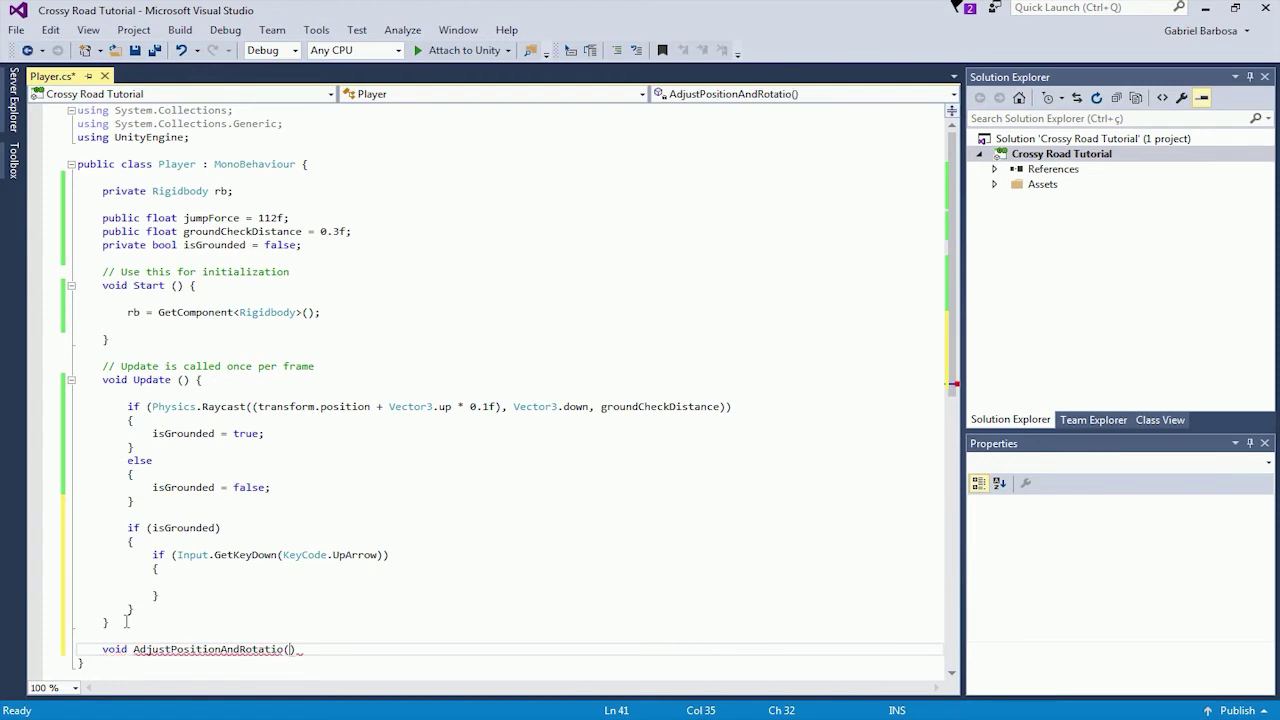
pyautogui.hotkey('ctrl', 'space')
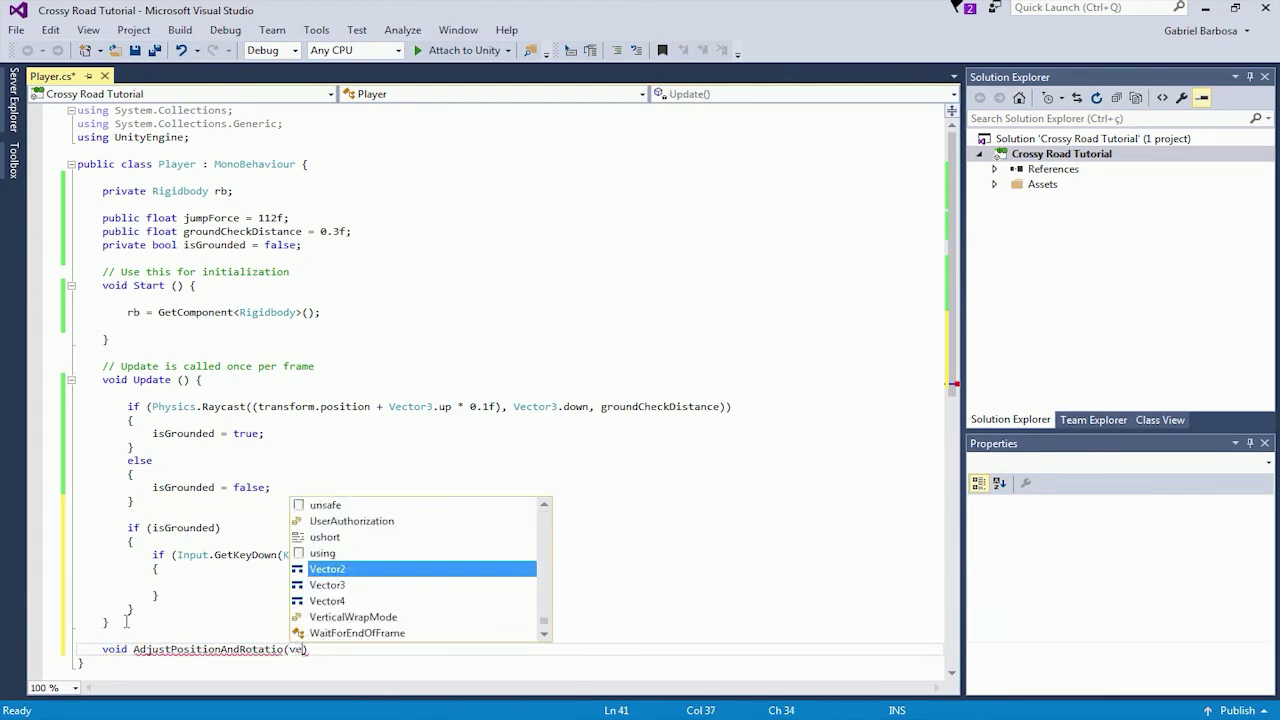
pyautogui.write('Vector3')
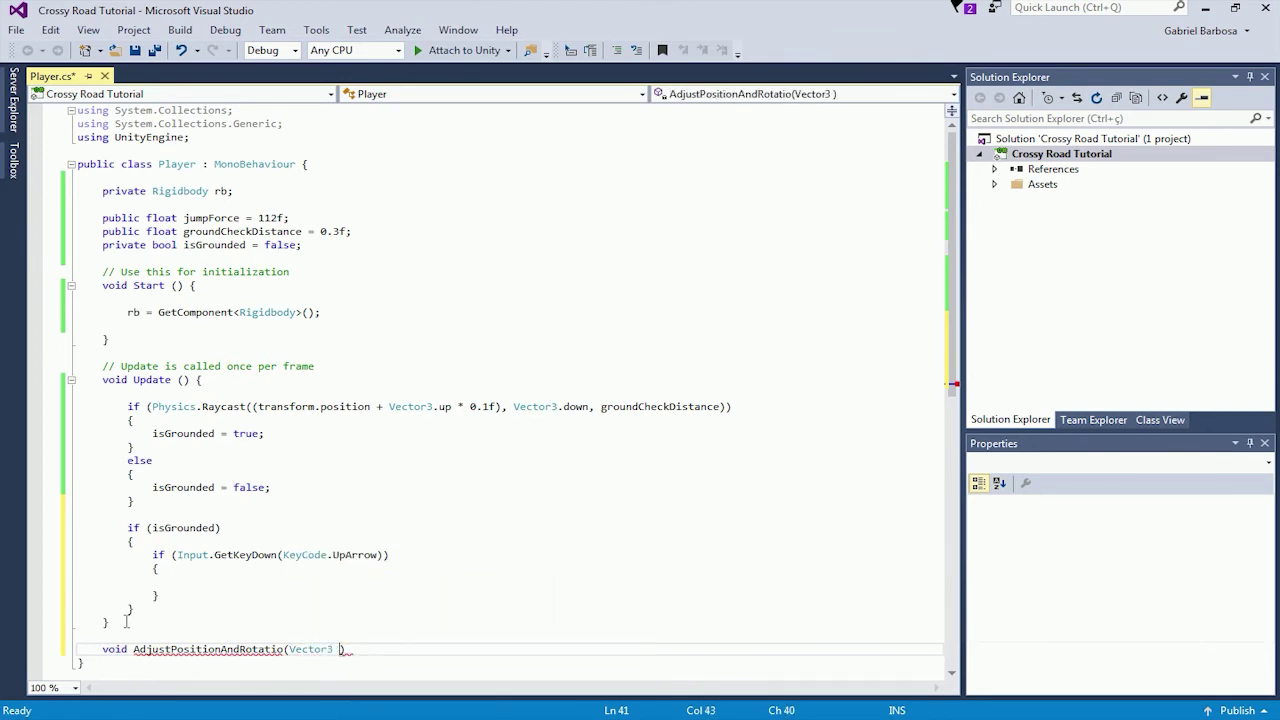
pyautogui.write(' newRotation')
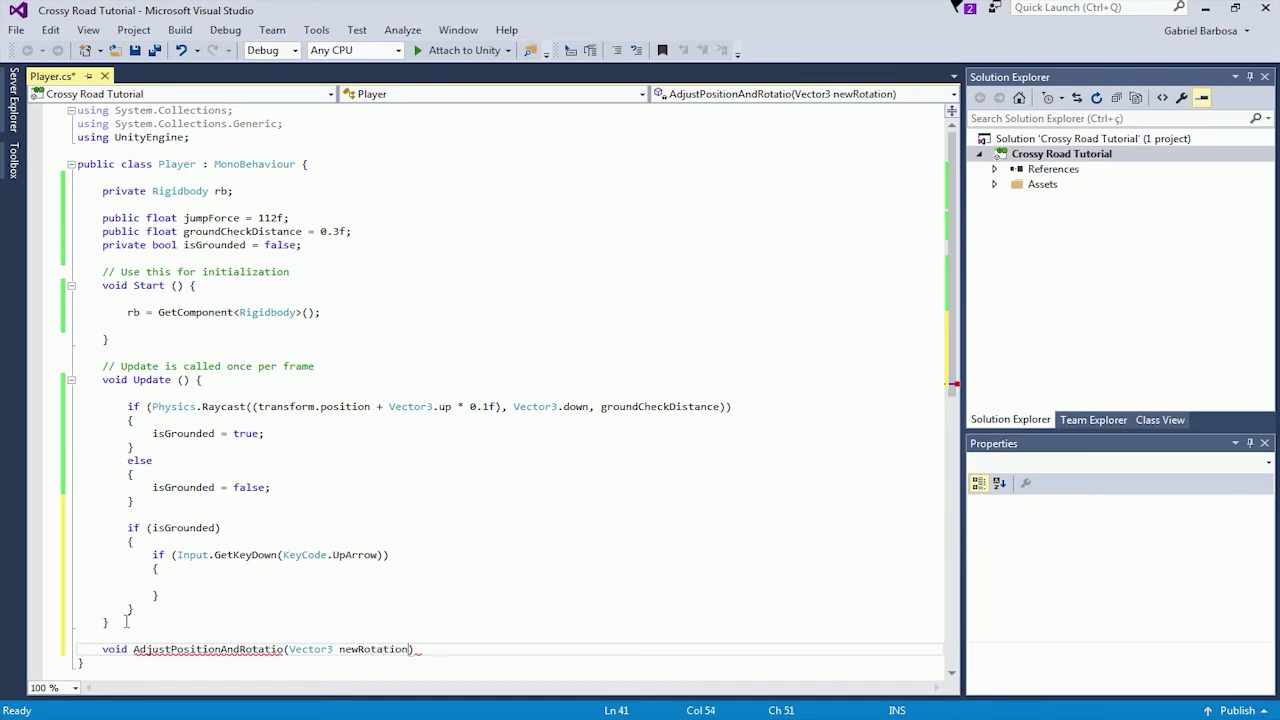
pyautogui.write('{')
pyautogui.press('Return')
# Step: Reset rb.velocity to Vector3.zero and set transform.eulerAngles to newRotation
pyautogui.scroll(-5, 126, 621)
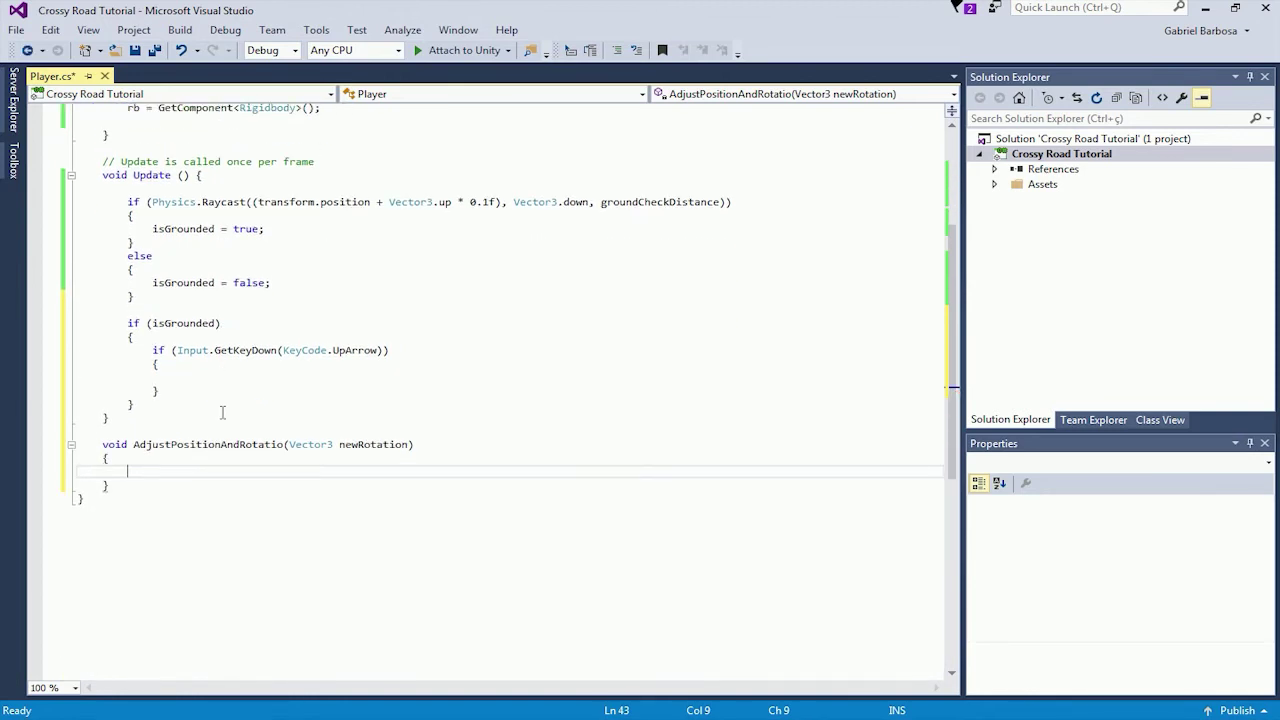
pyautogui.write('rb')
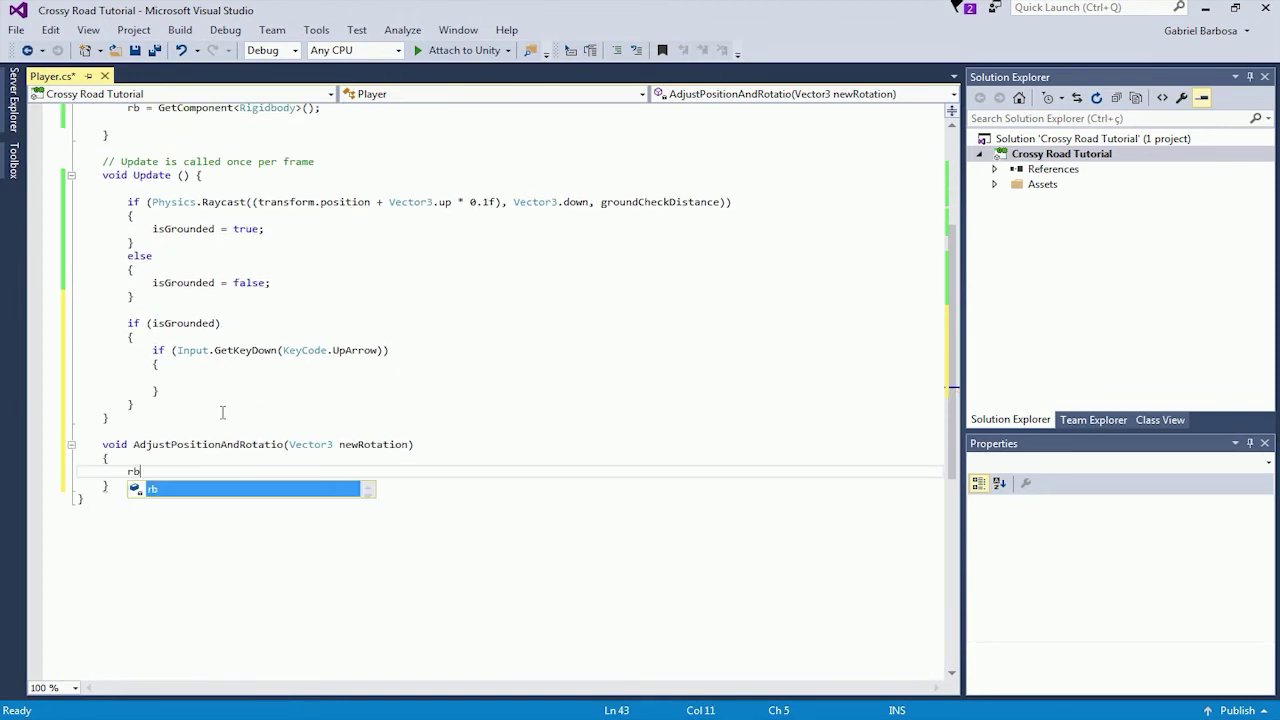
pyautogui.write('.velocity = ')
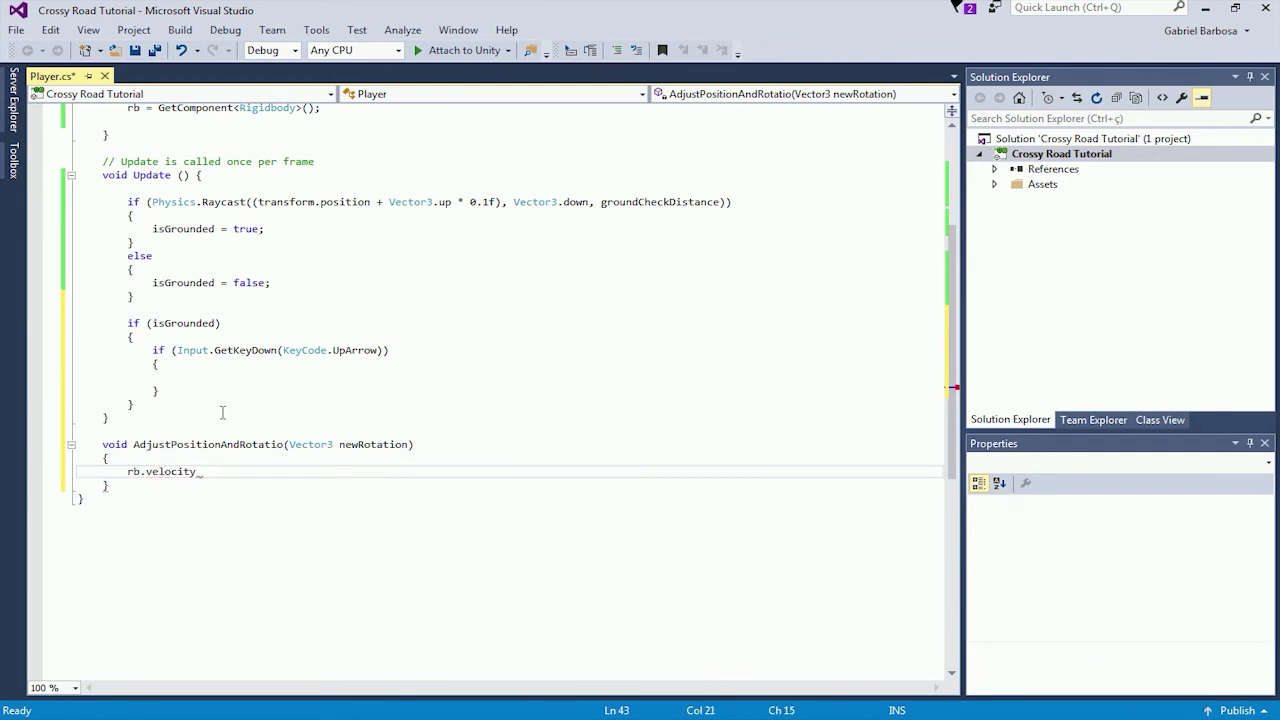
pyautogui.write('Vector3.zero;')
pyautogui.press('Return')
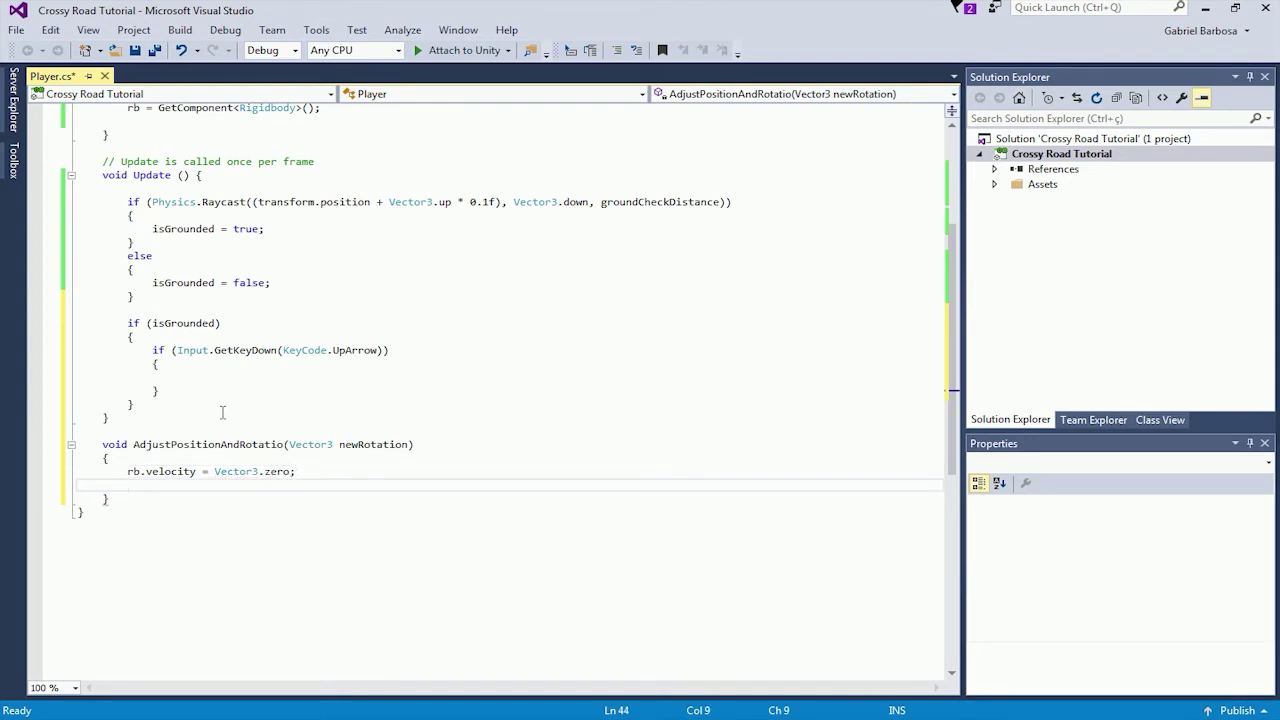
pyautogui.write('t')
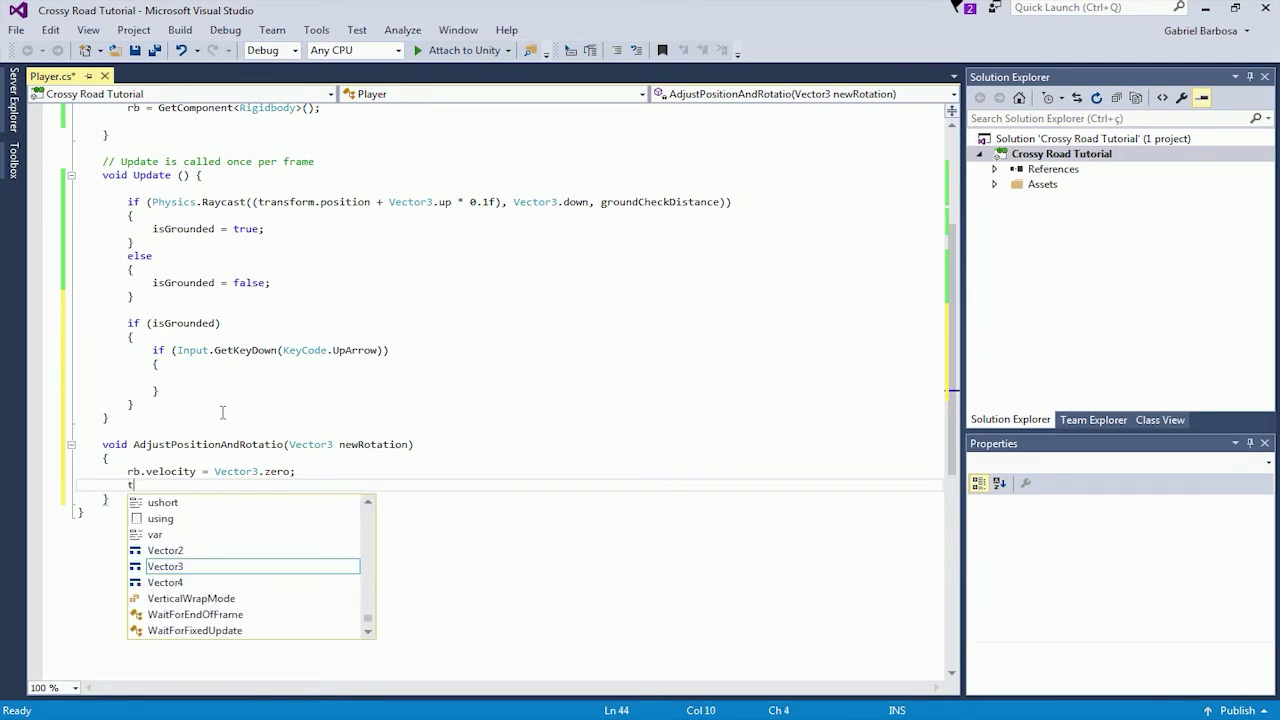
pyautogui.write('ran')
pyautogui.press('Tab')
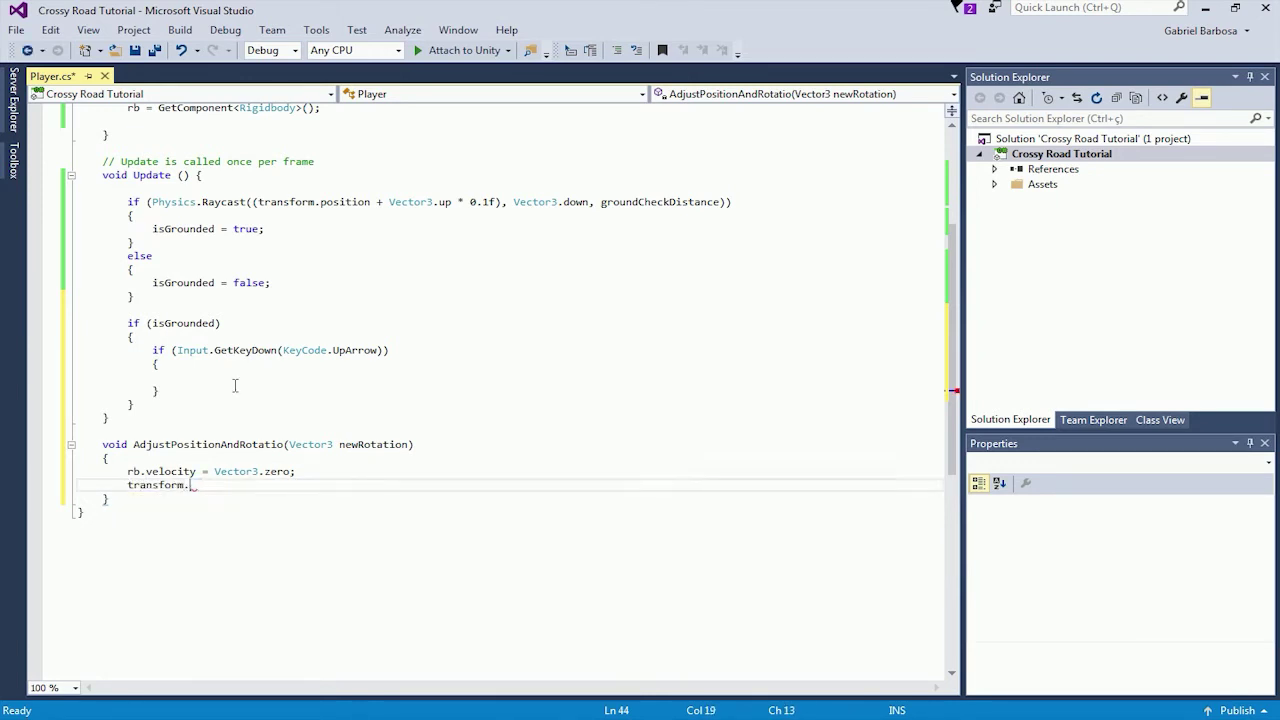
pyautogui.write('.e')
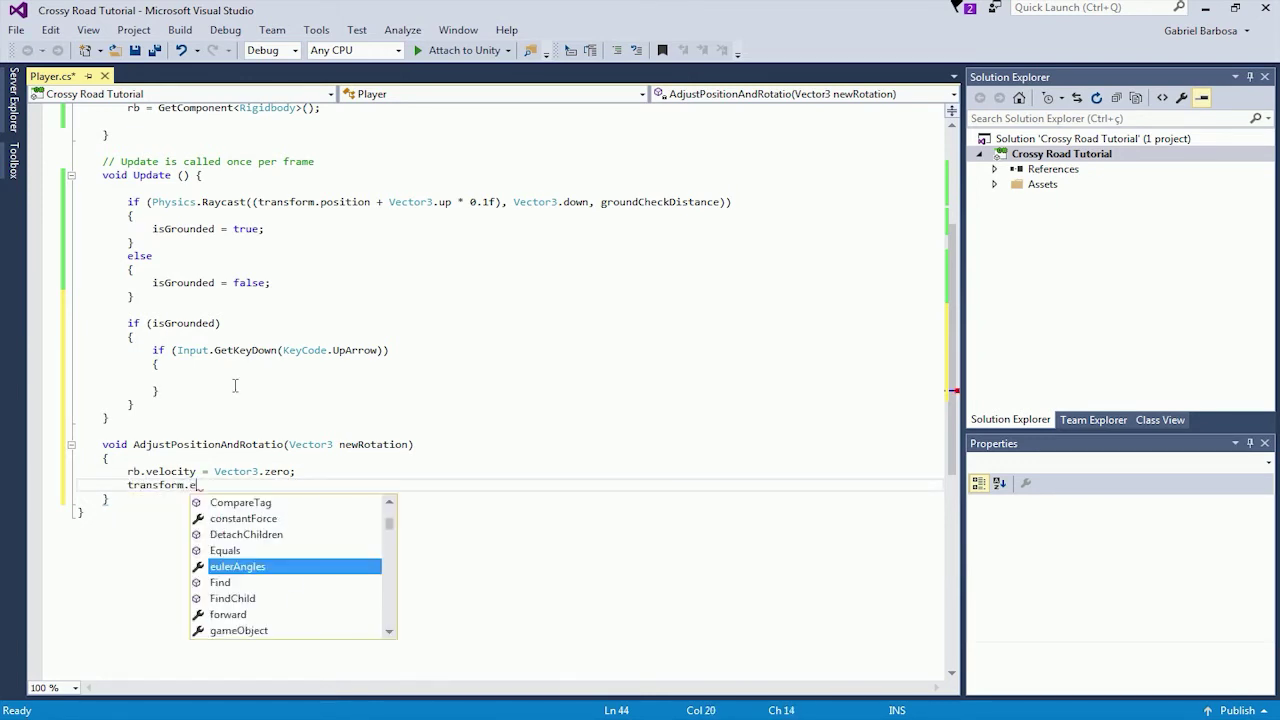
pyautogui.write('u')
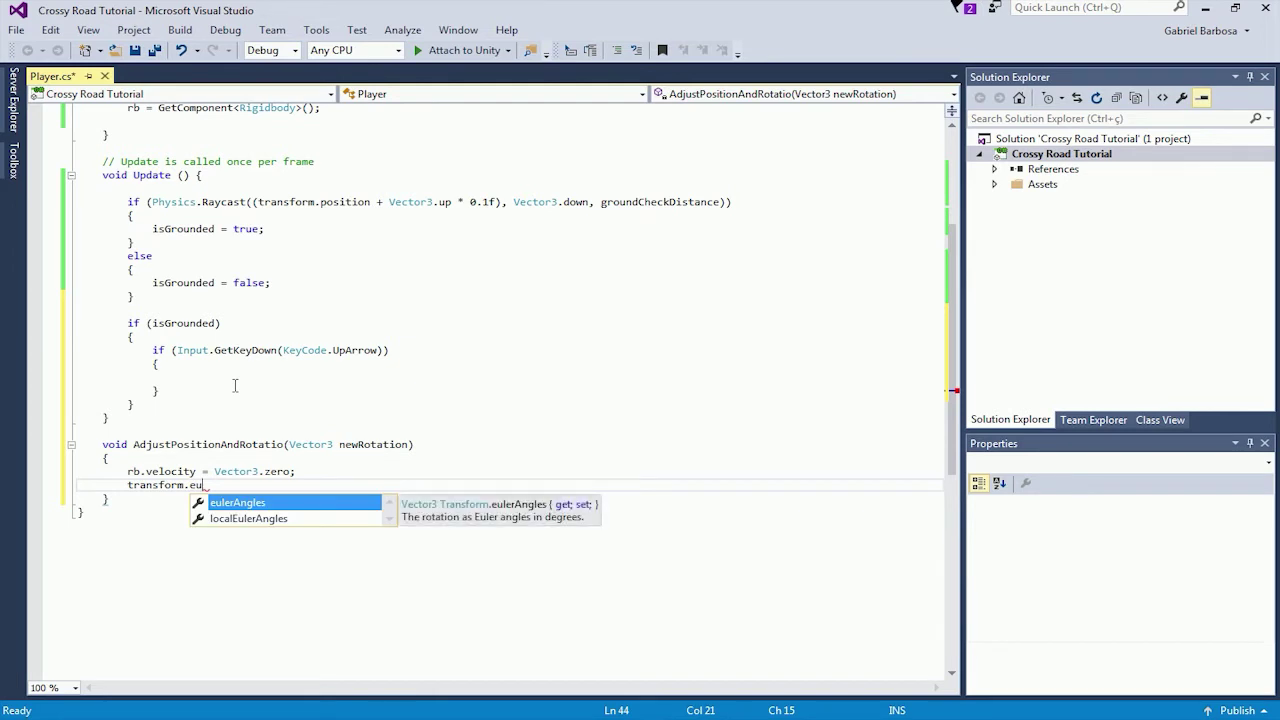
pyautogui.press('Tab')
pyautogui.write('= ')
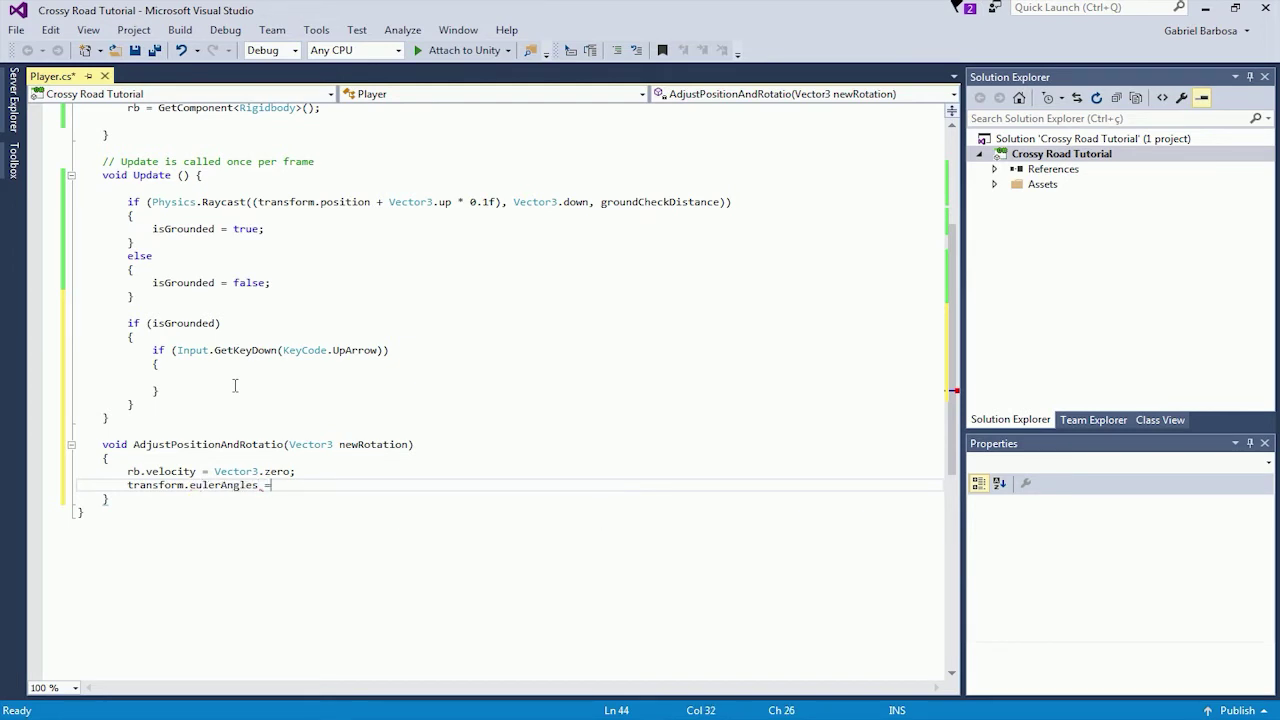
pyautogui.write('new')
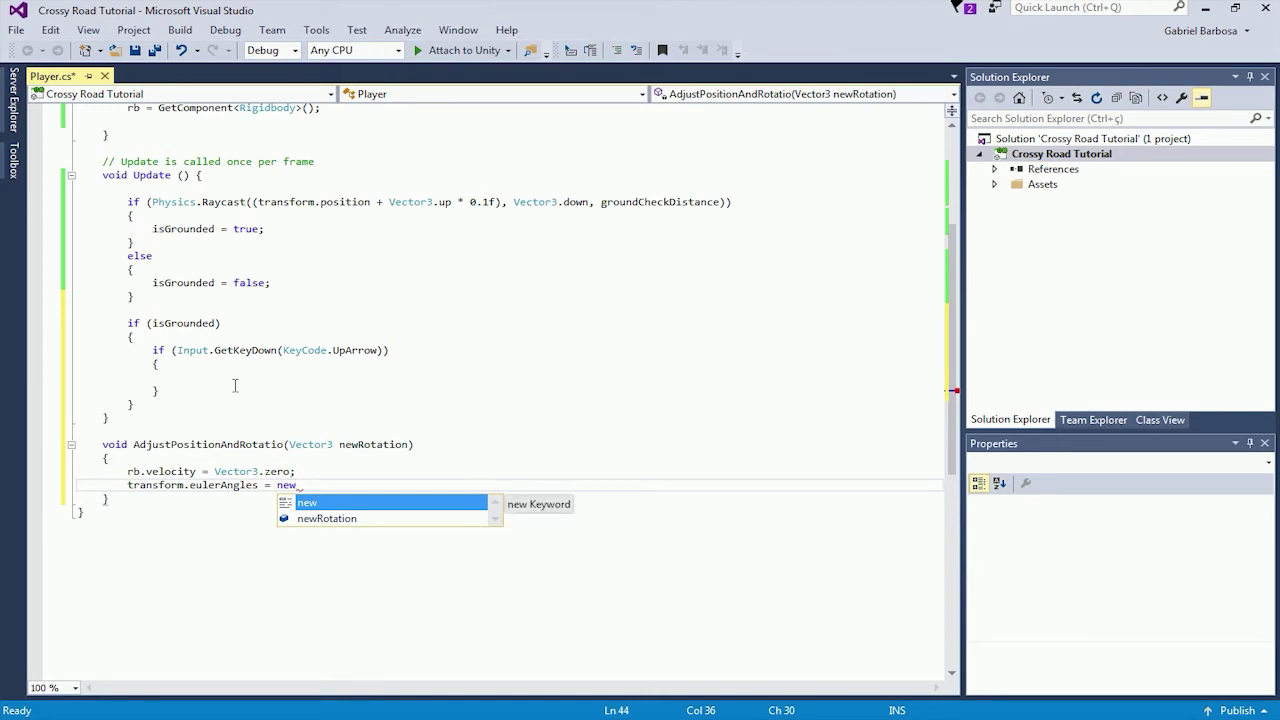
pyautogui.press('Tab')
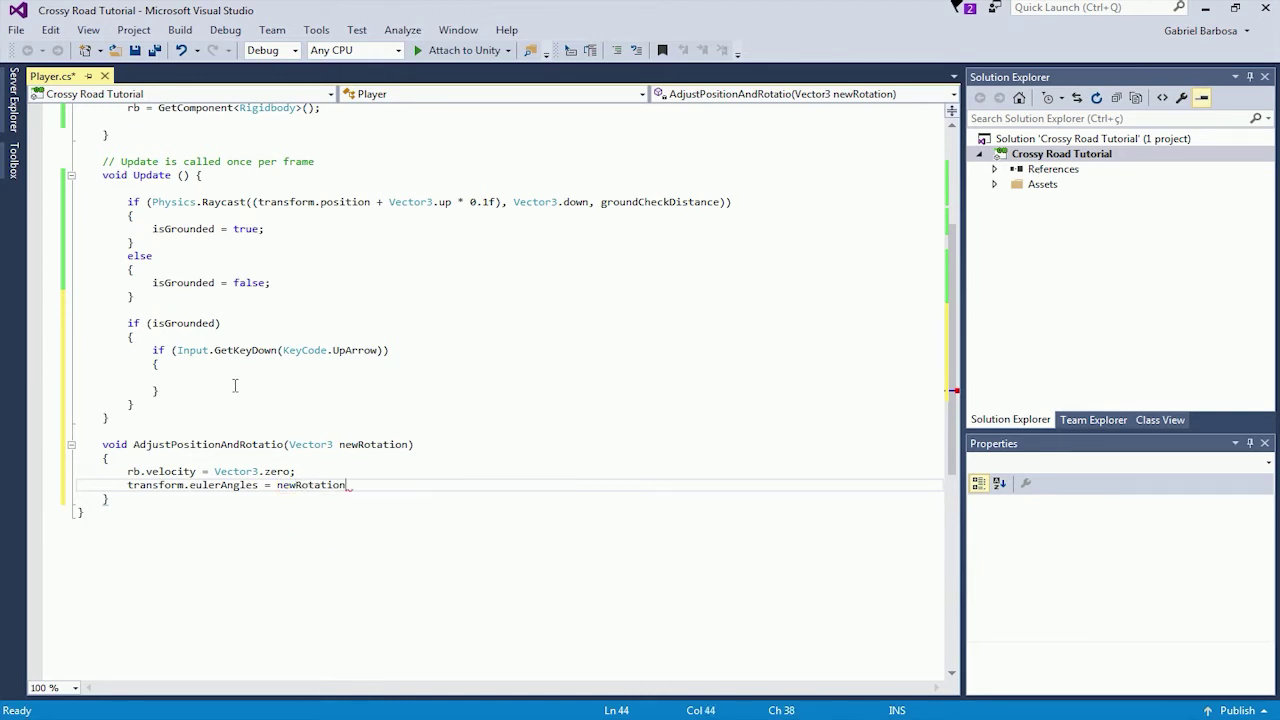
pyautogui.write(';')
pyautogui.press('Return')
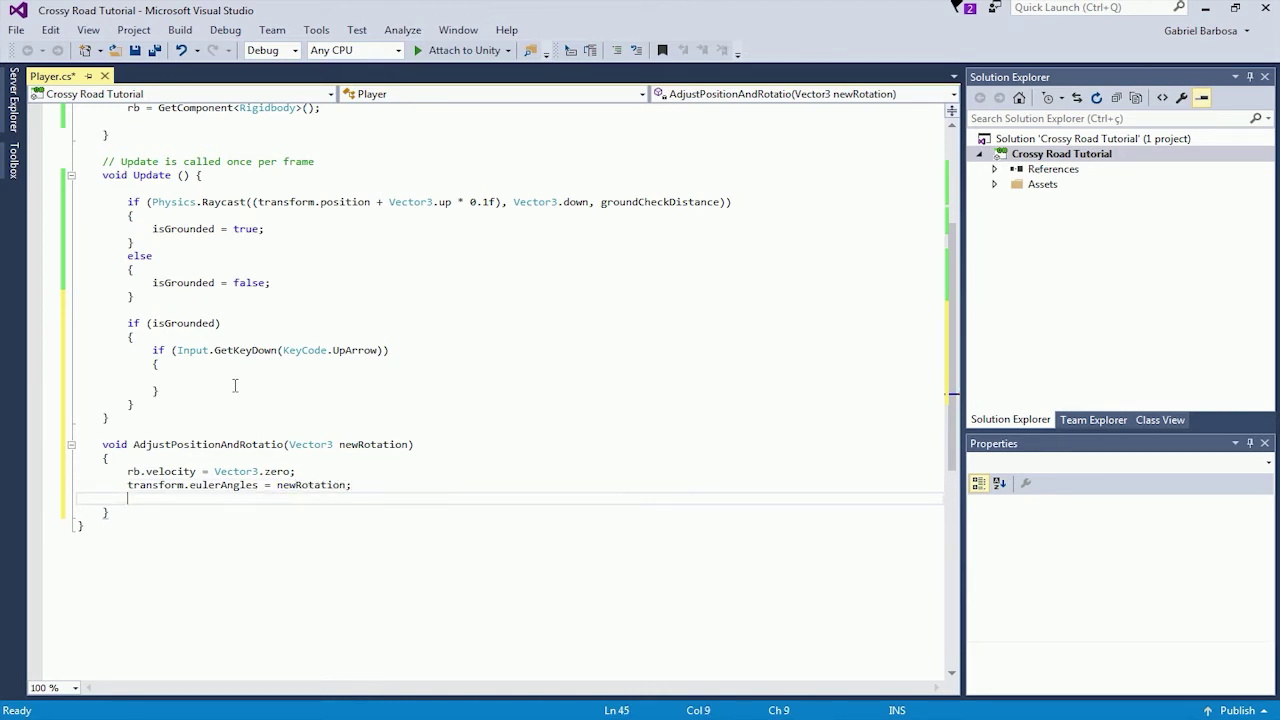
# Step: Start assigning transform.position a new Vector3 keeping the current x and y
pyautogui.write('trans')
pyautogui.press('Tab')
pyautogui.write('.pos')
pyautogui.press('Tab')
pyautogui.write('=')
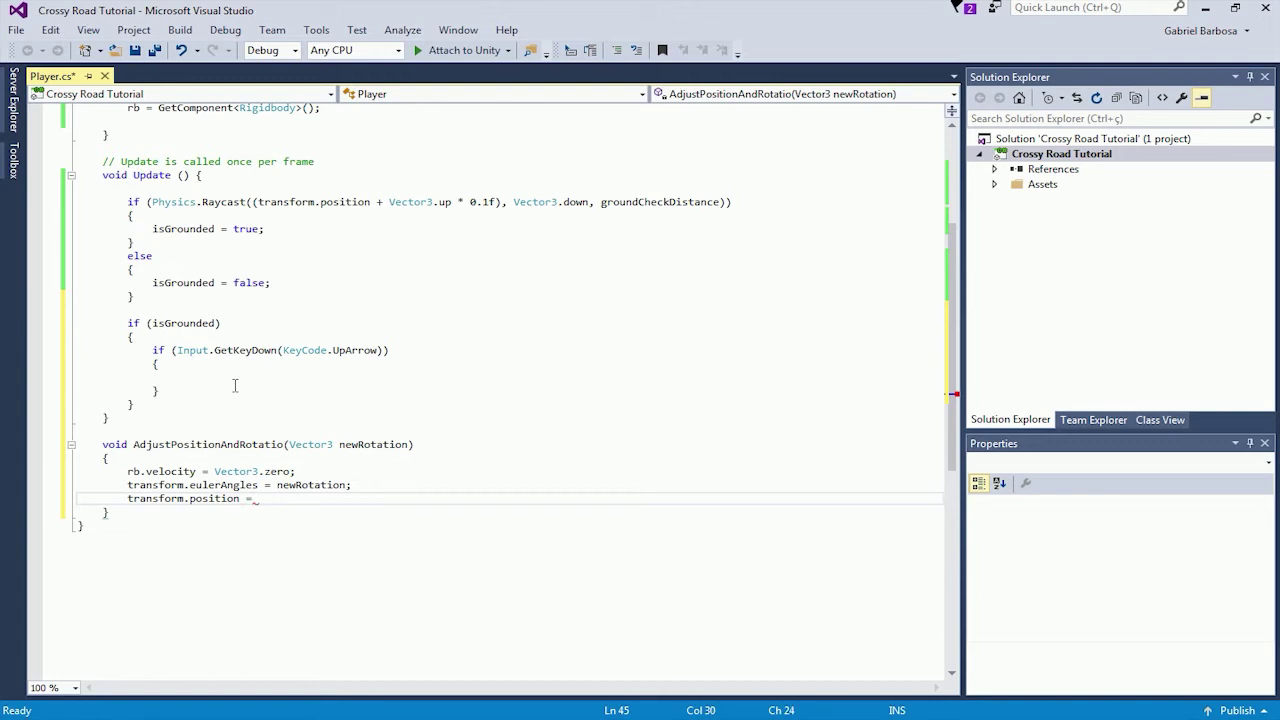
pyautogui.write('new Vector')
pyautogui.press('Tab')
pyautogui.write('(')
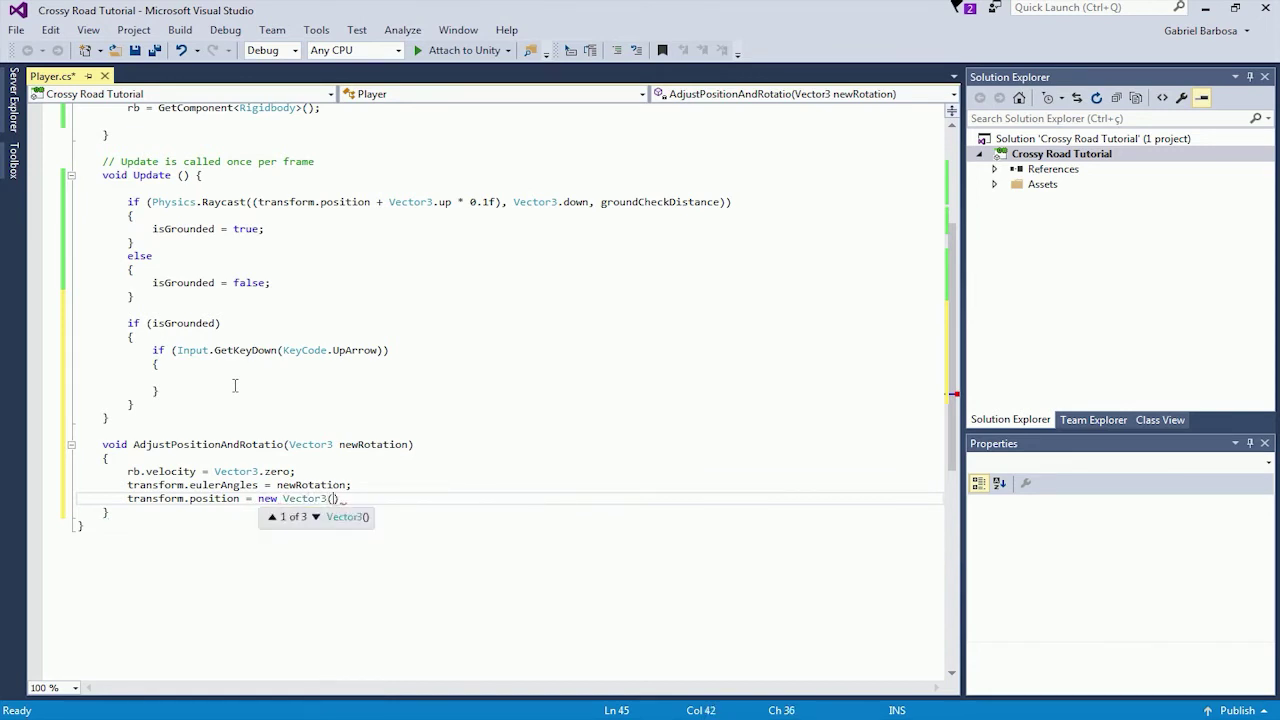
pyautogui.write('transform')
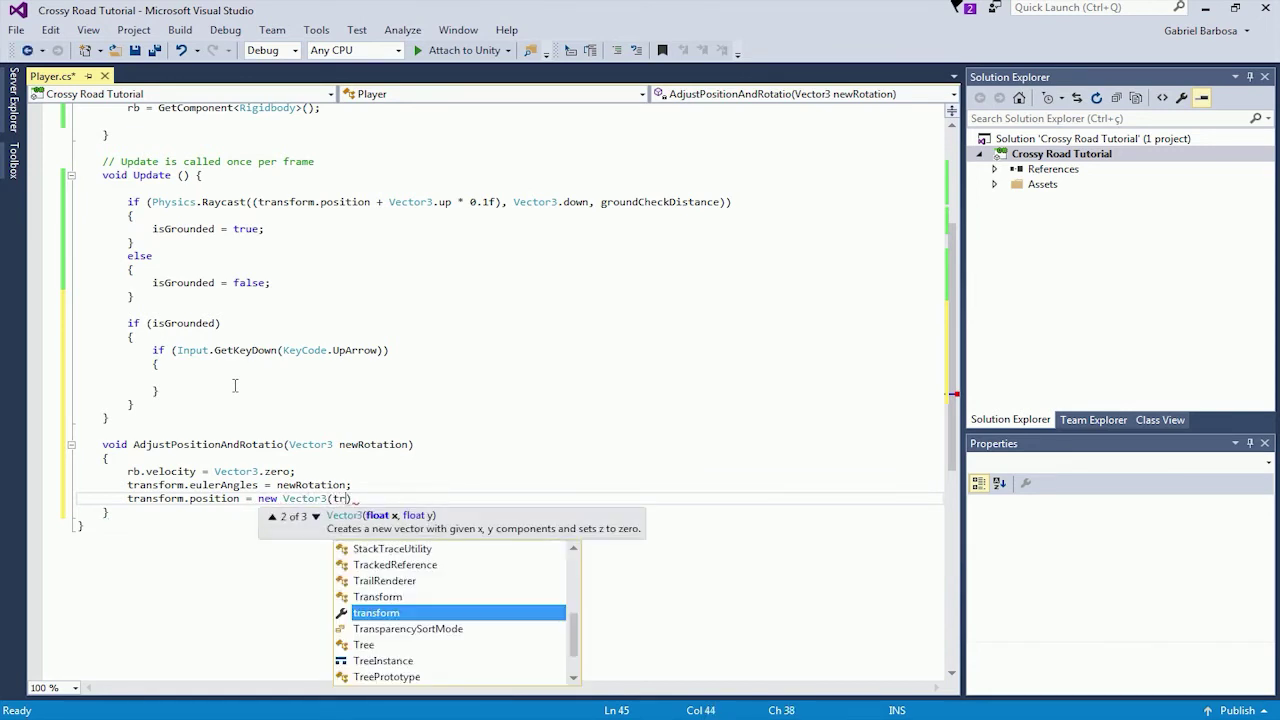
pyautogui.write('.')
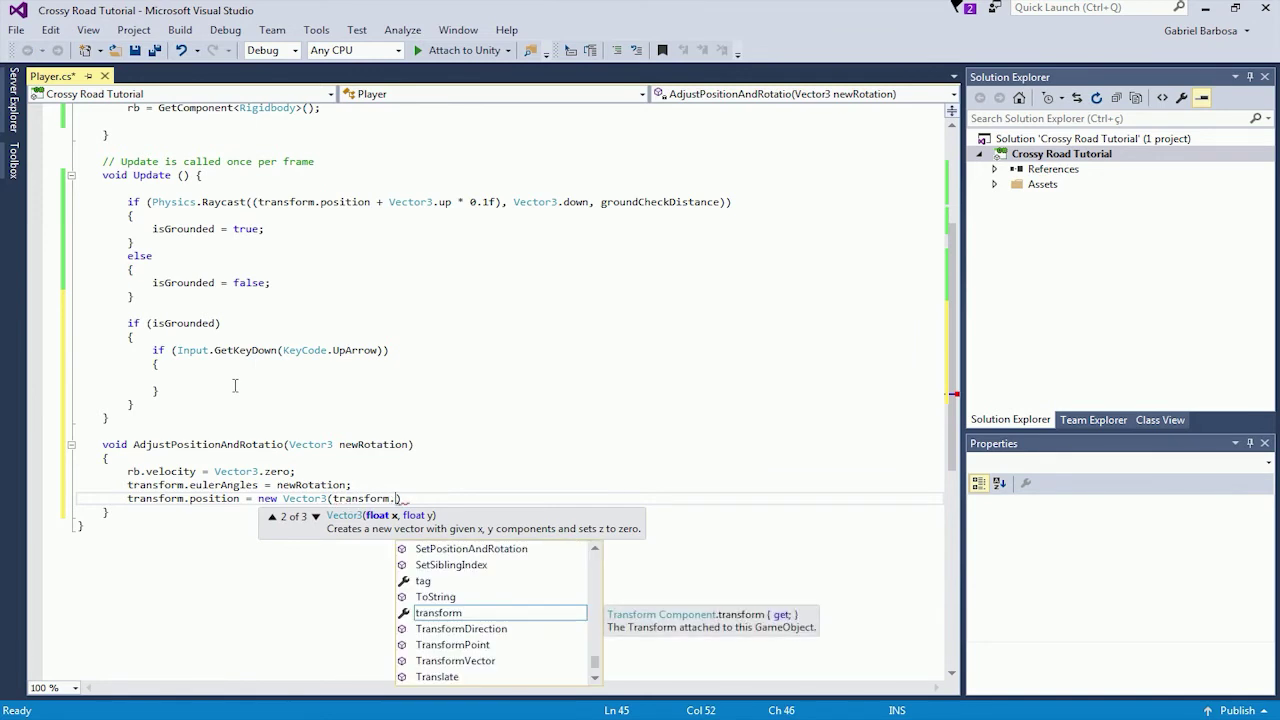
pyautogui.write('po')
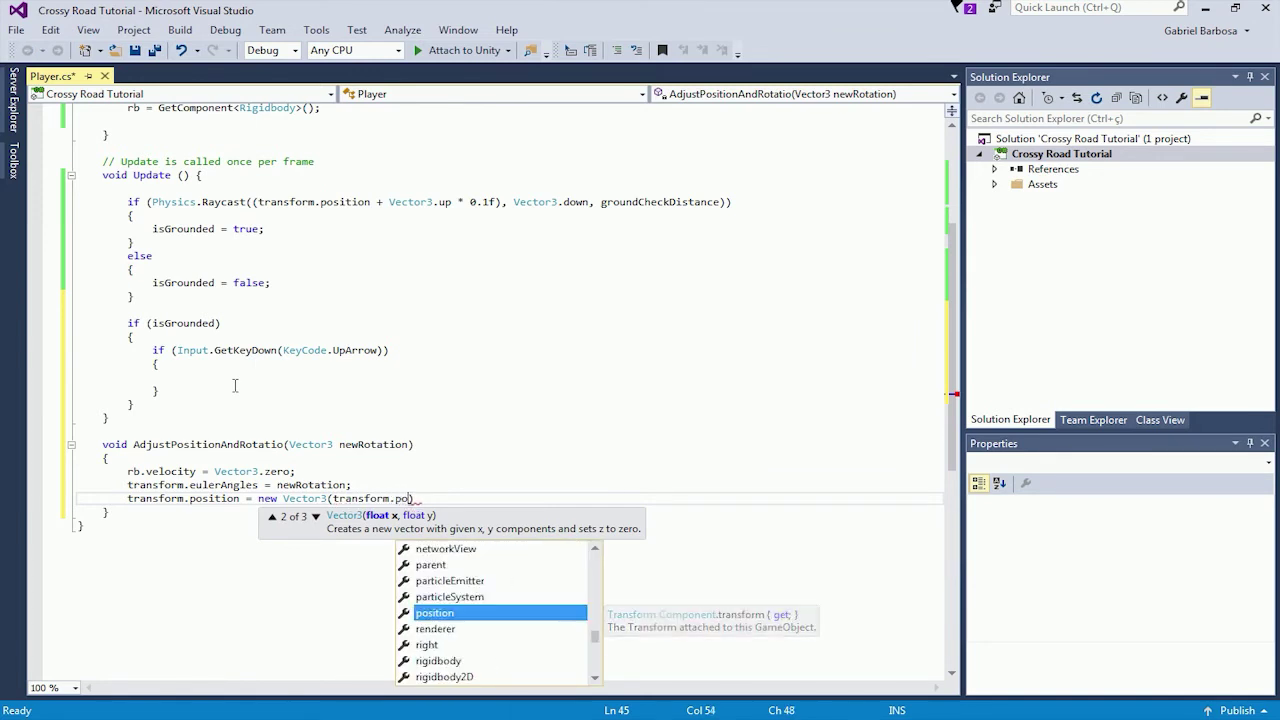
pyautogui.write('sitionx')
pyautogui.press('BackSpace')
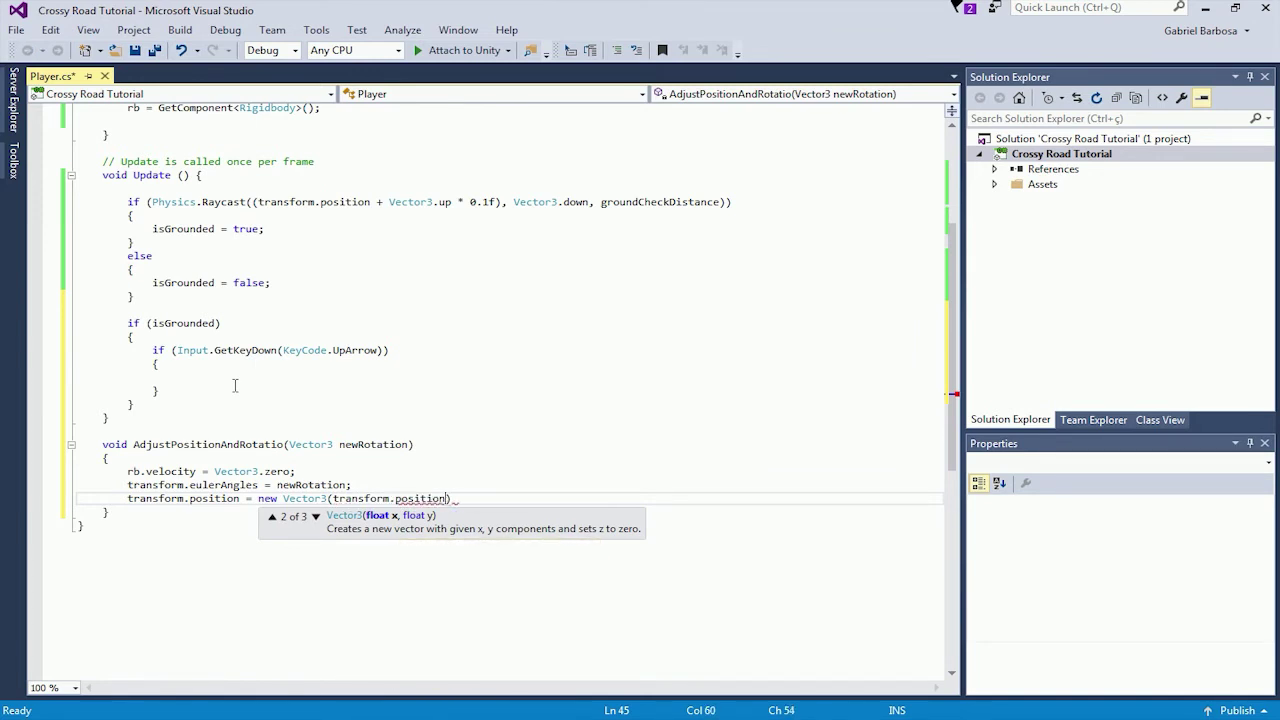
pyautogui.write('.x')
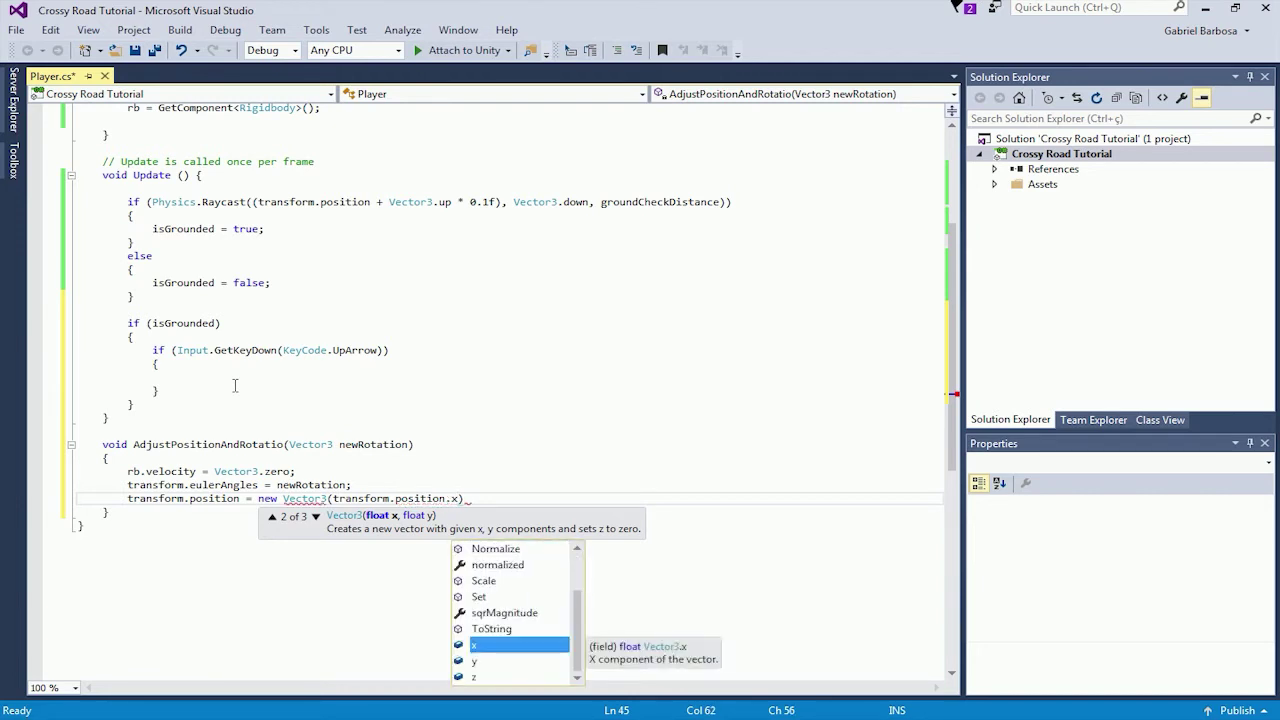
pyautogui.write(', ')
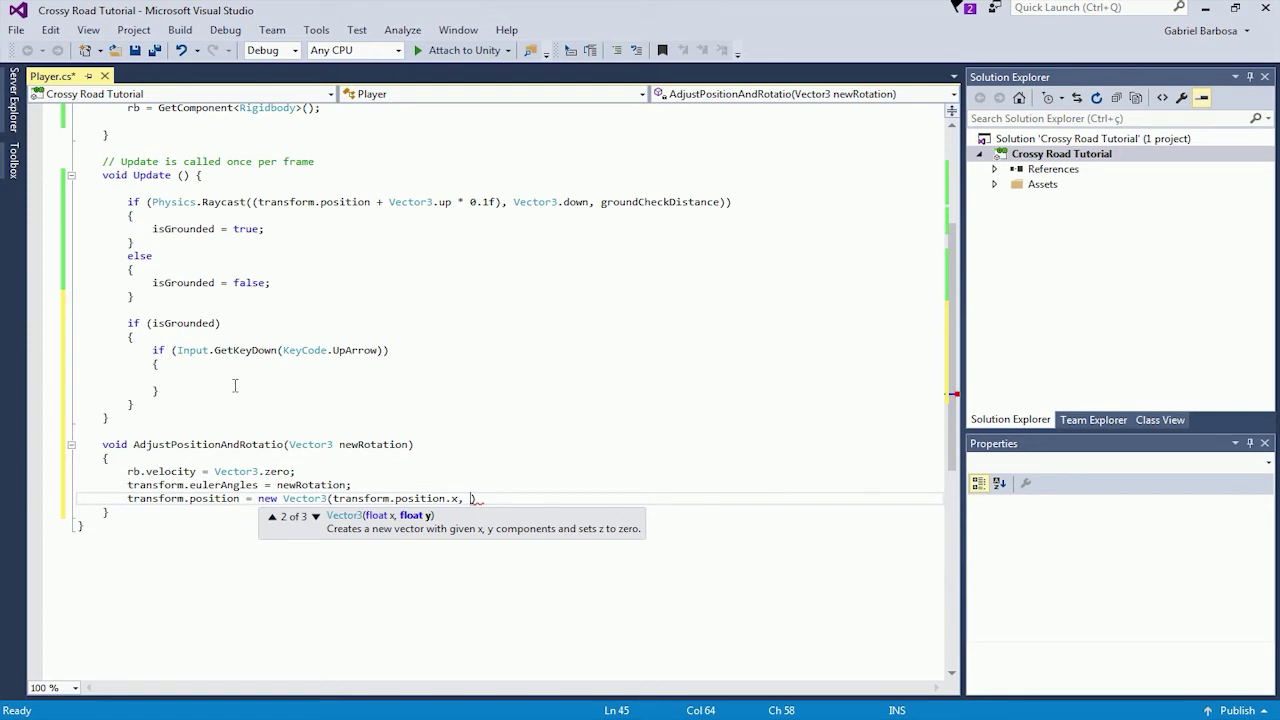
pyautogui.write('tr')
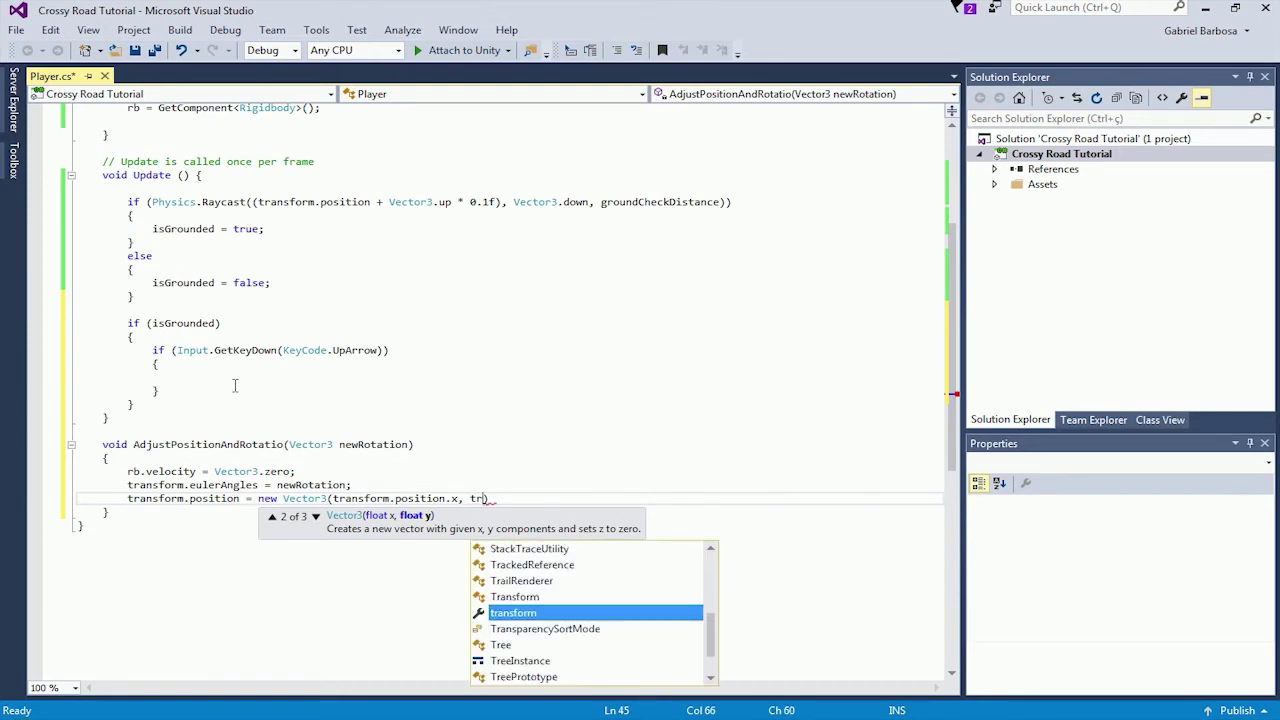
pyautogui.press('Tab')
pyautogui.write('.pos')
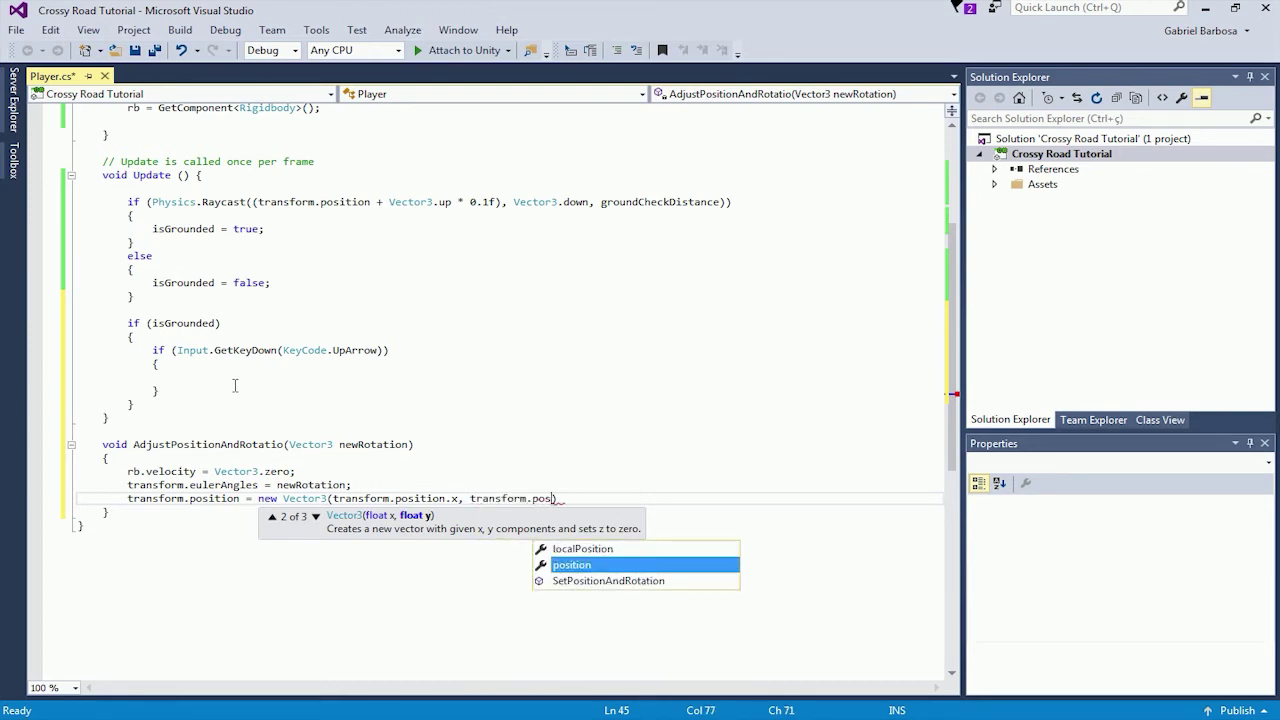
pyautogui.press('Tab')
pyautogui.write('.y')
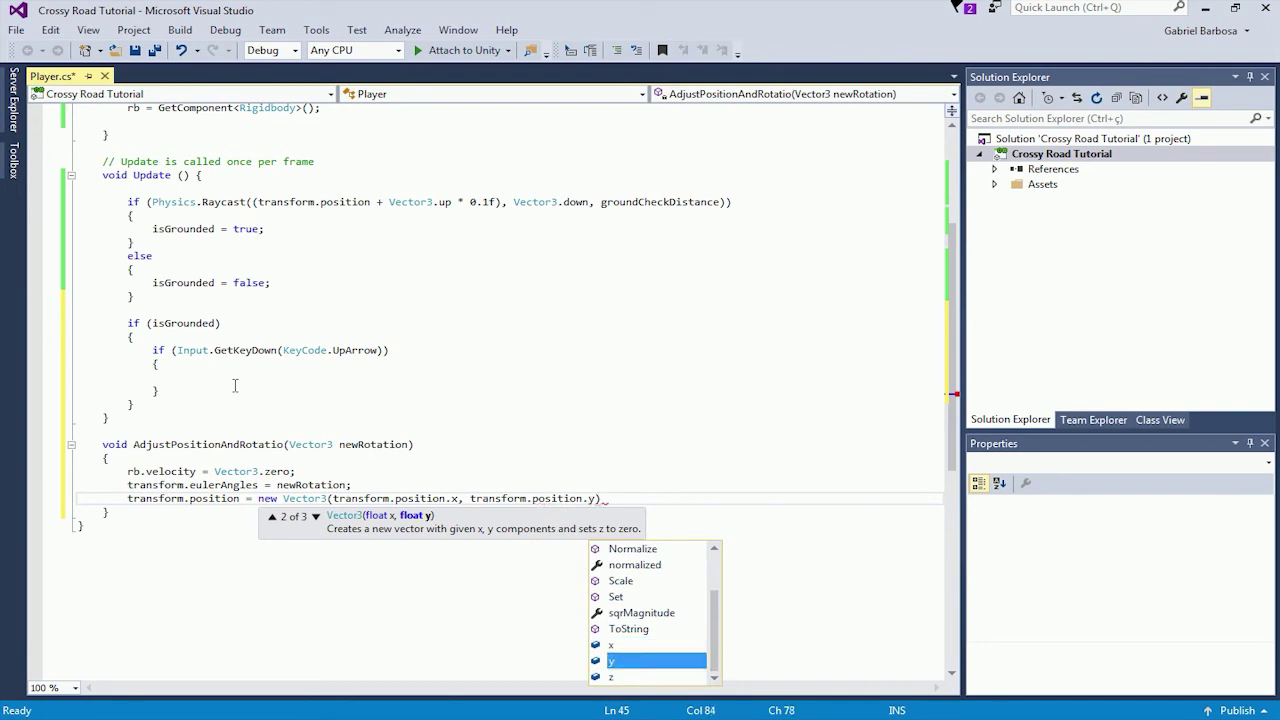
pyautogui.press('Escape')
pyautogui.write(',')
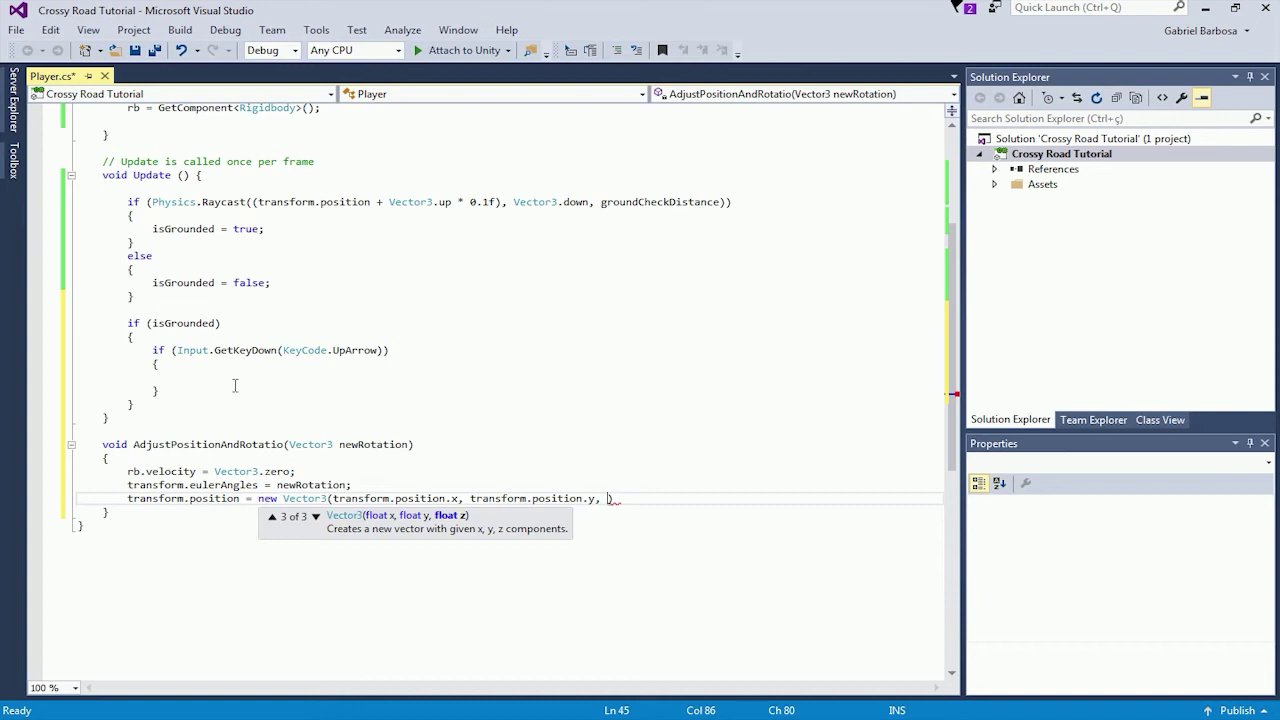
# Step: Use Mathf.Round(transform.position.z) as the z component and save Player.cs
pyautogui.write('math')
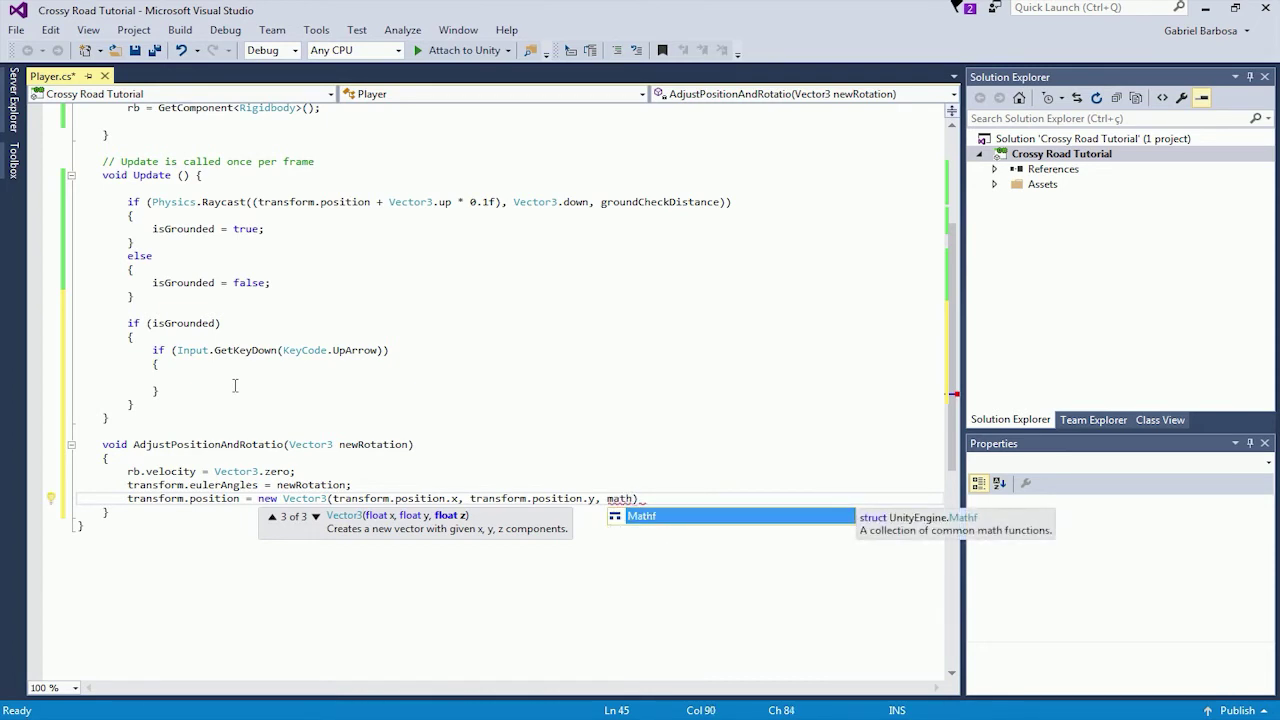
pyautogui.press('Tab')
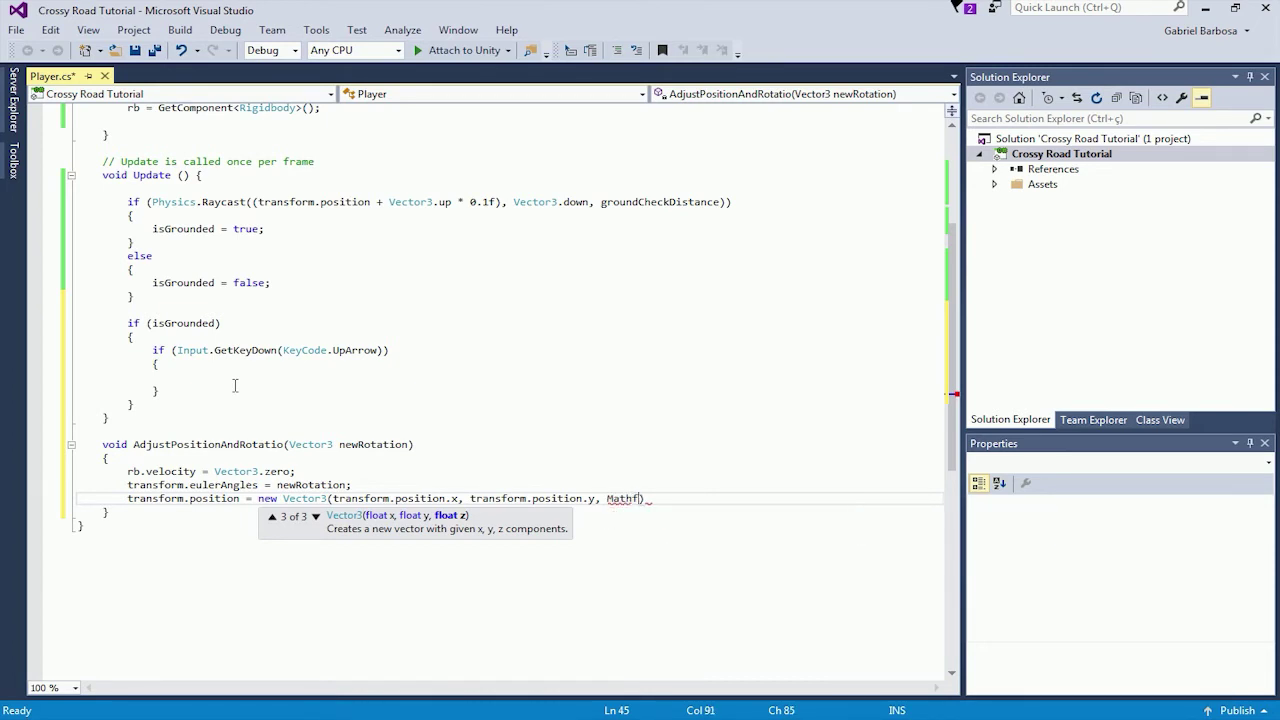
pyautogui.write('.rou')
pyautogui.press('Tab')
pyautogui.write('(')
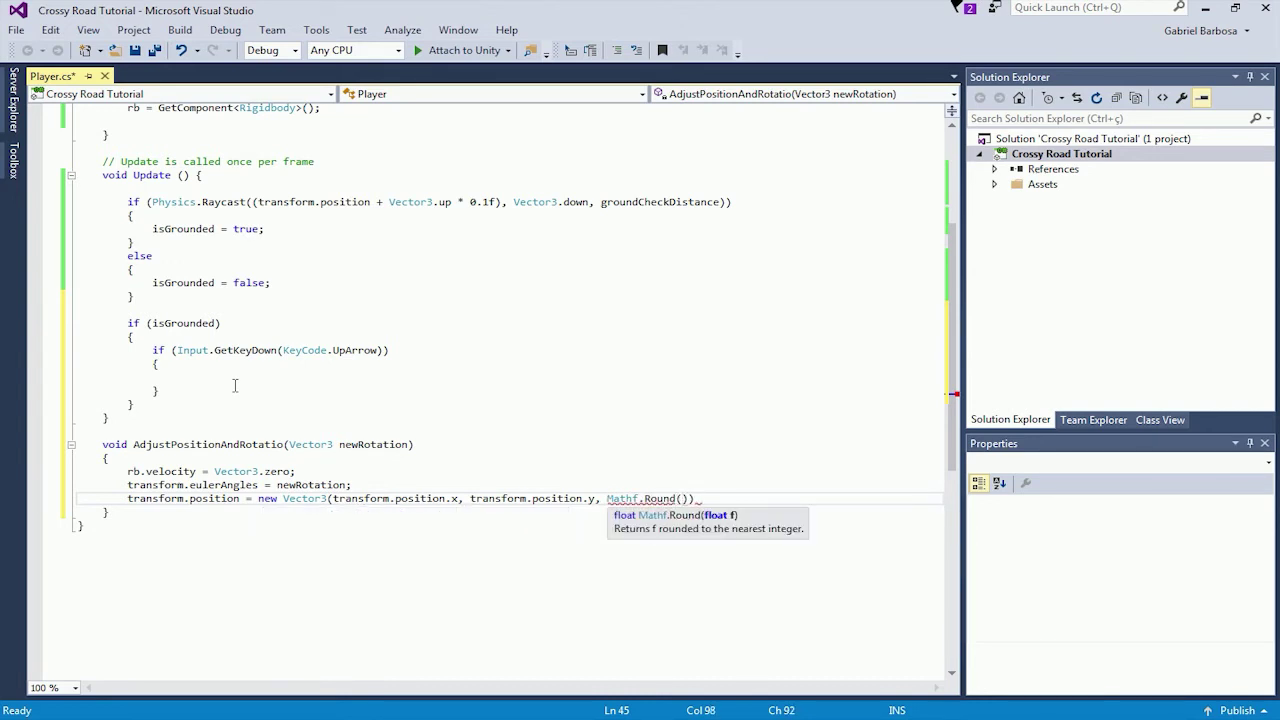
pyautogui.write('tra')
pyautogui.press('Tab')
pyautogui.write('.po')
pyautogui.press('Tab')
pyautogui.write('.z));')
pyautogui.hotkey('ctrl', 's')
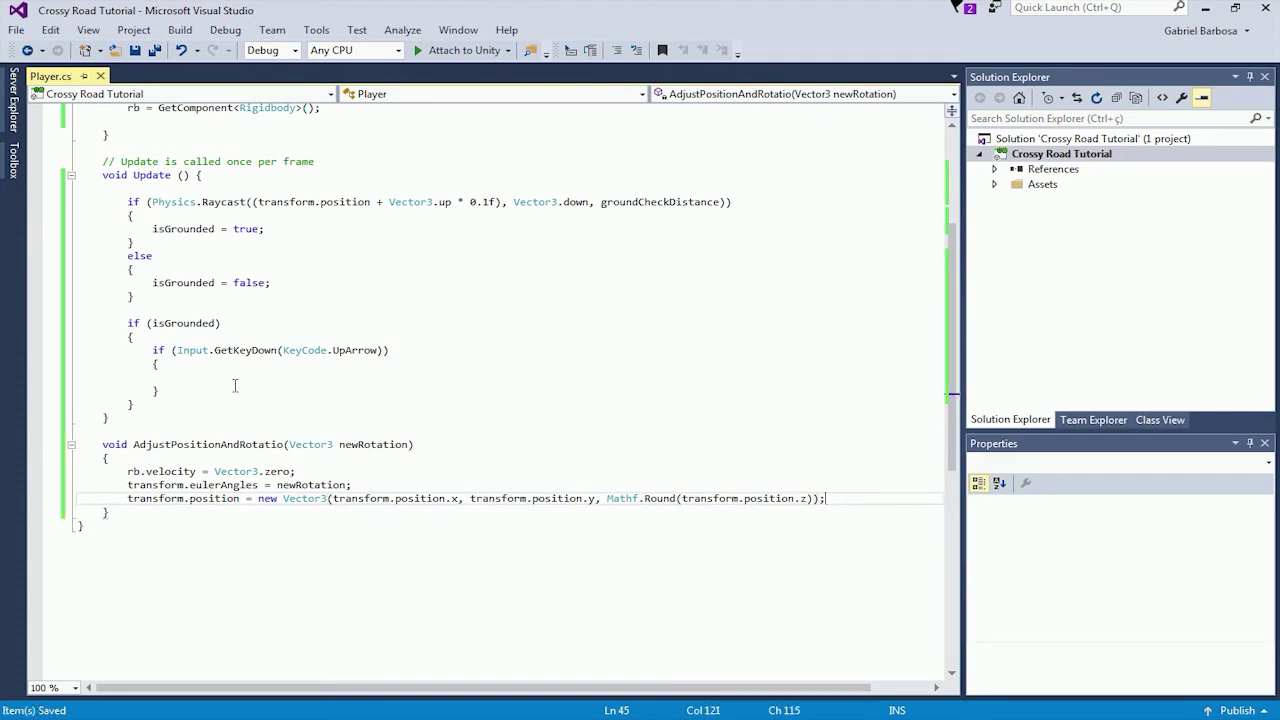
pyautogui.click(209, 377)
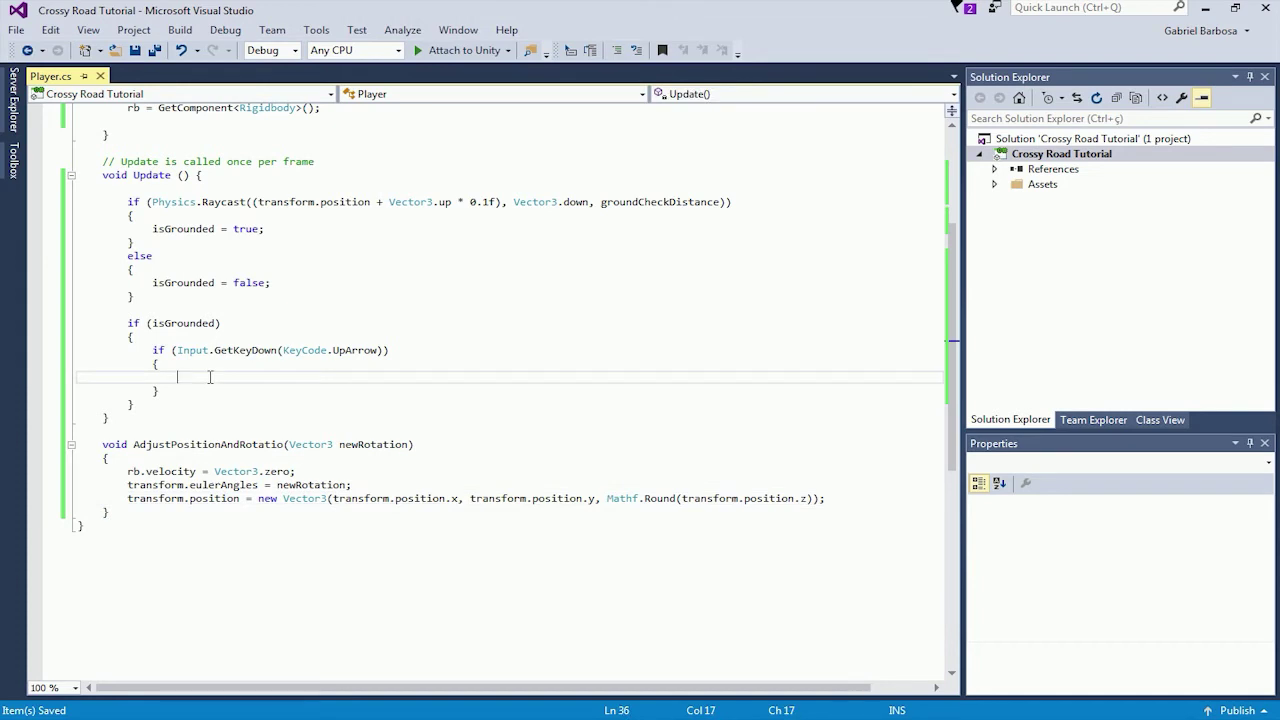
# Step: Fix the method name to AdjustPositionAndRotation and call it with new Vector3(0, 0, 0) on UpArrow
pyautogui.write('adju')
pyautogui.press('Tab')
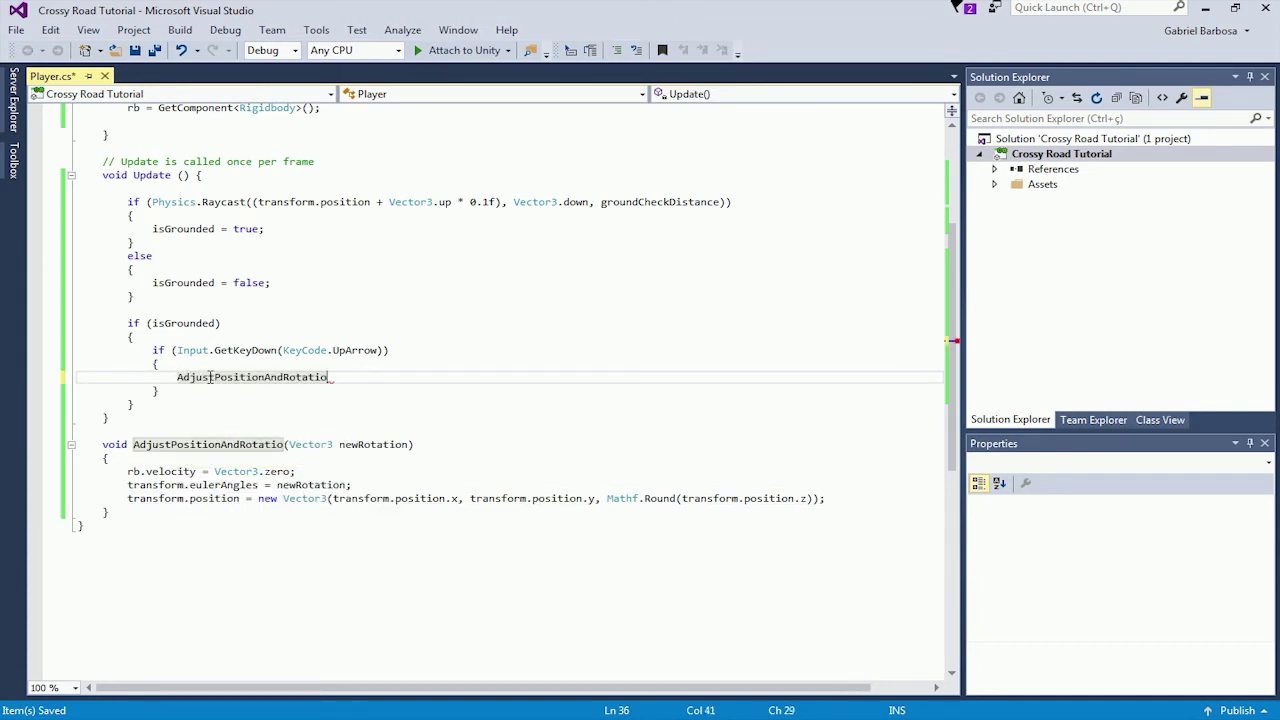
pyautogui.write('n')
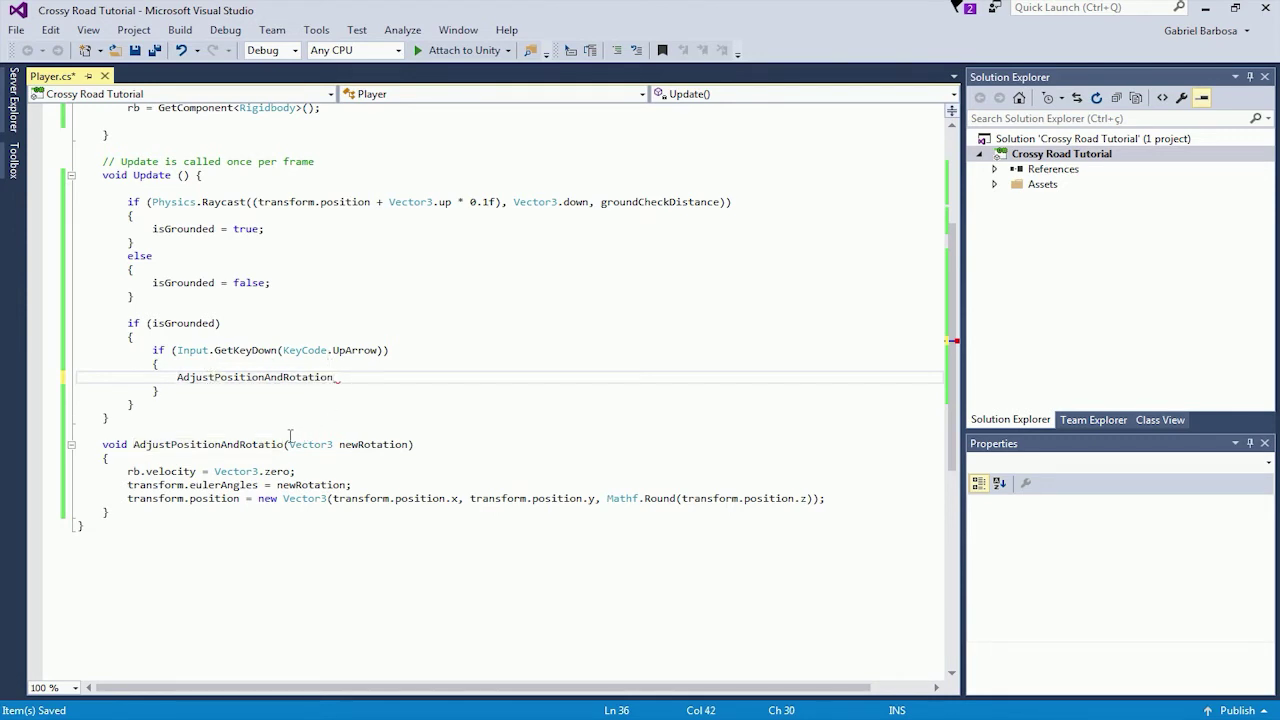
pyautogui.click(285, 444)
pyautogui.write('n')
pyautogui.click(340, 377)
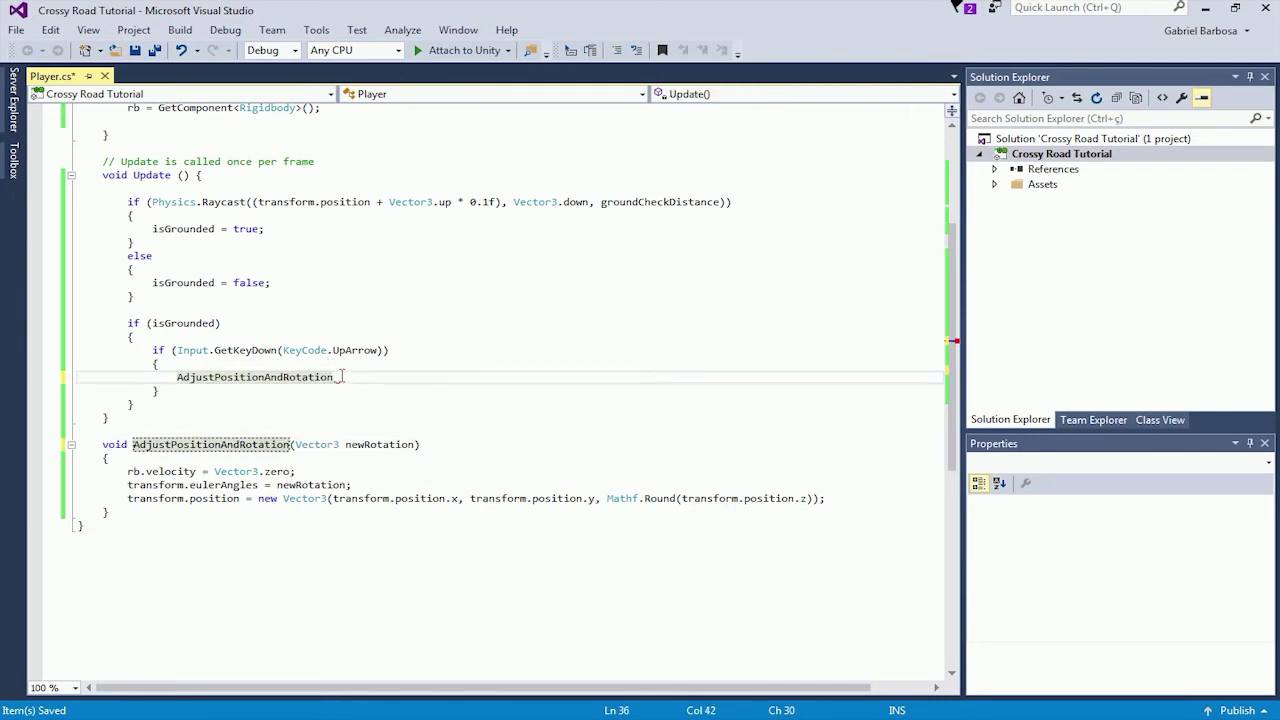
pyautogui.write('(')
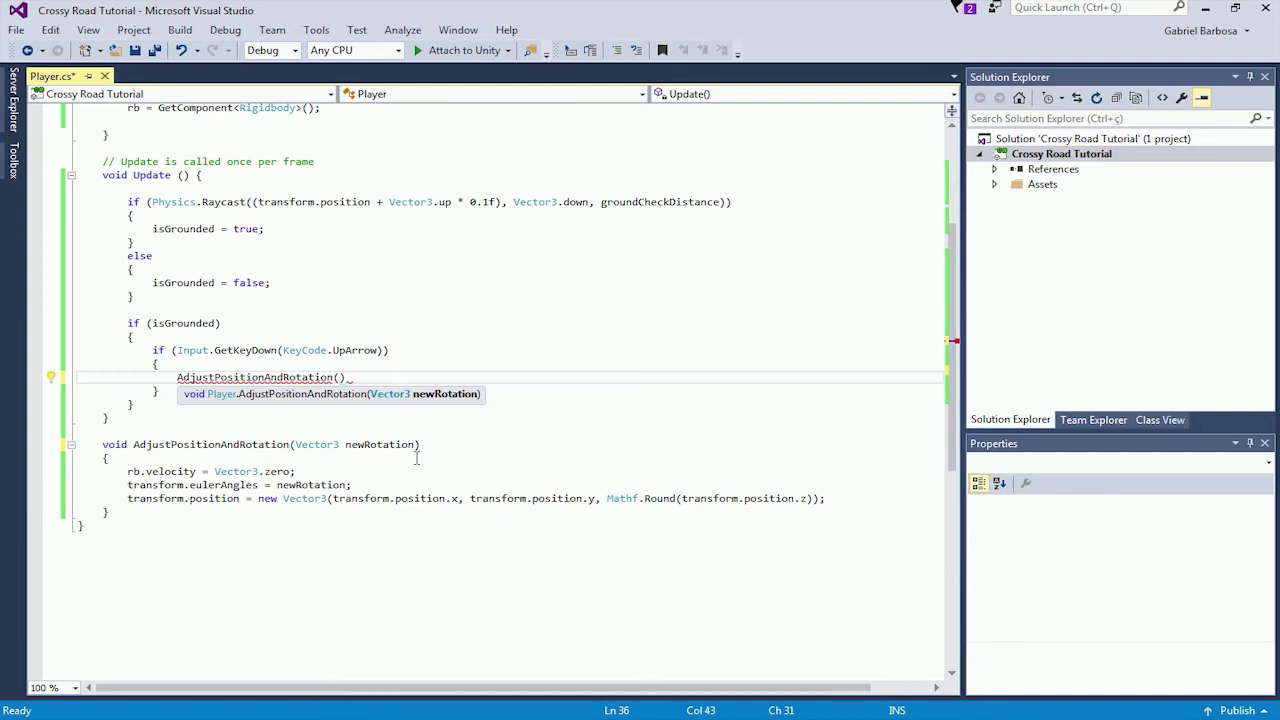
pyautogui.write('new Vec')
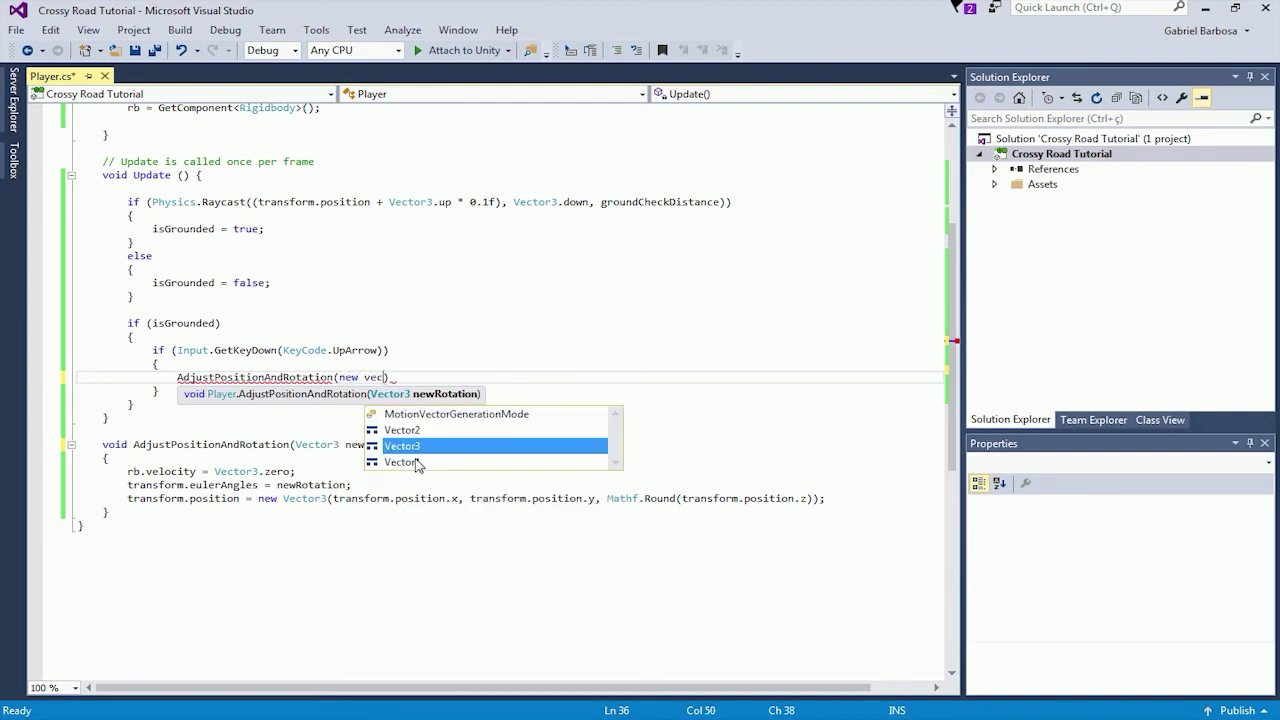
pyautogui.write('tor3(0, 0, 0))')
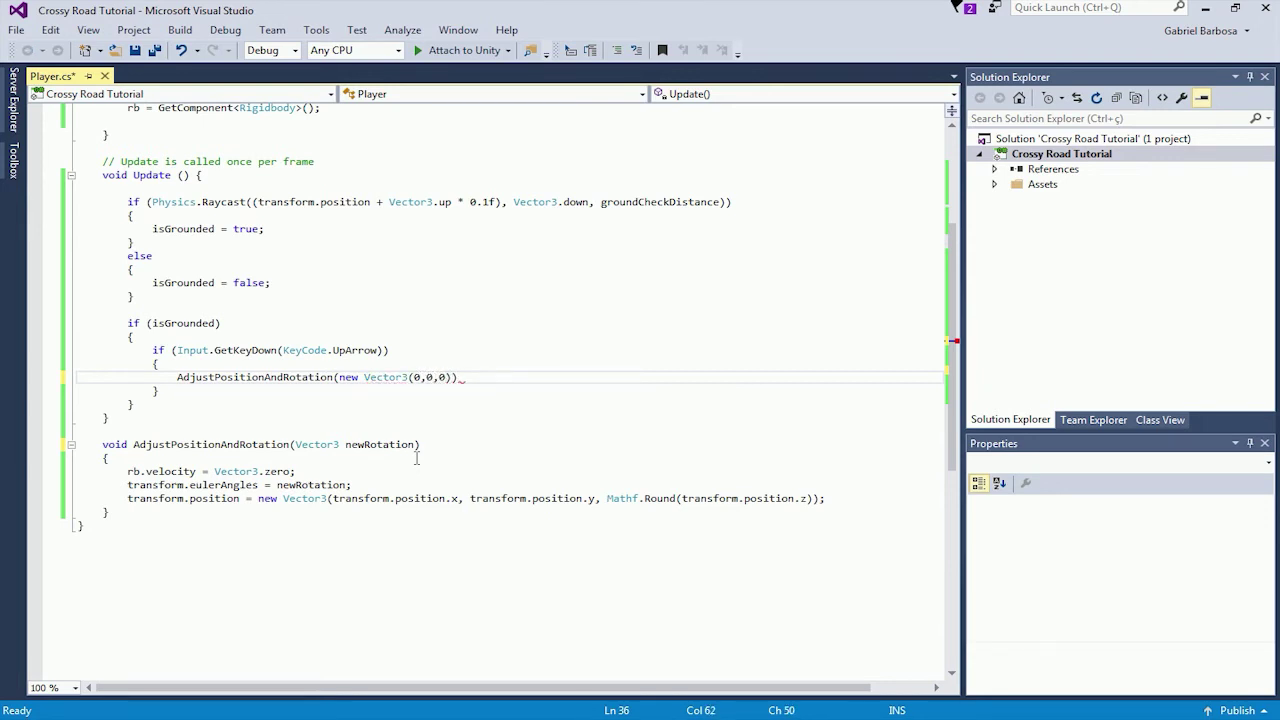
pyautogui.write(';')
# Step: Add rb.AddForce(new Vector3(0, jumpForce, jumpForce)) below the call and save
pyautogui.press('Return')
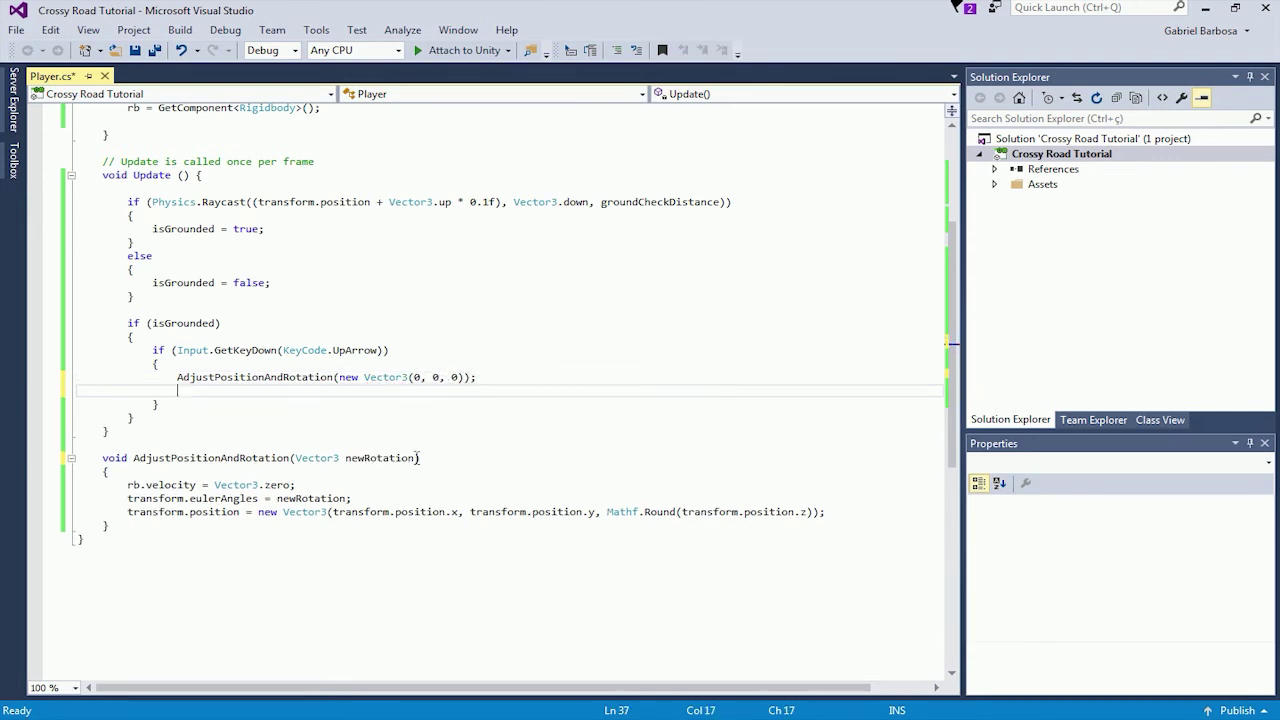
pyautogui.write('rb.ad')
pyautogui.press('Down')
pyautogui.press('Tab')
pyautogui.write('(new Vec')
pyautogui.press('Tab')
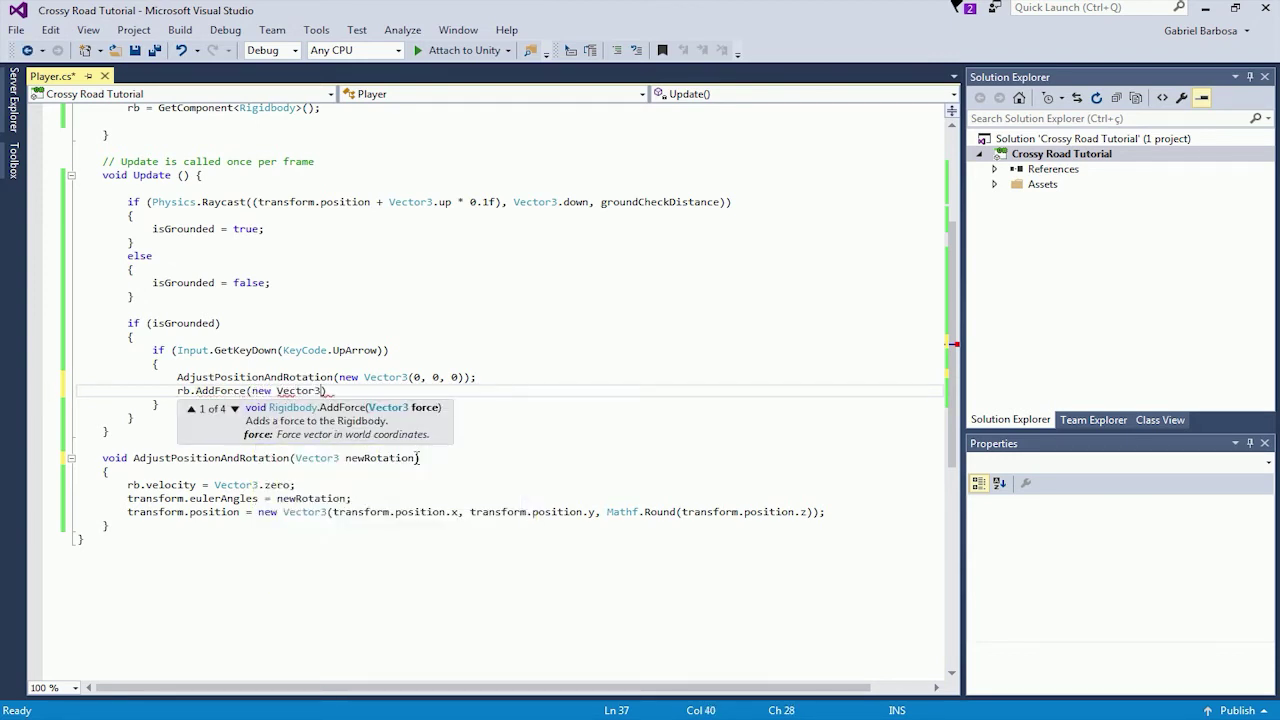
pyautogui.write('(')
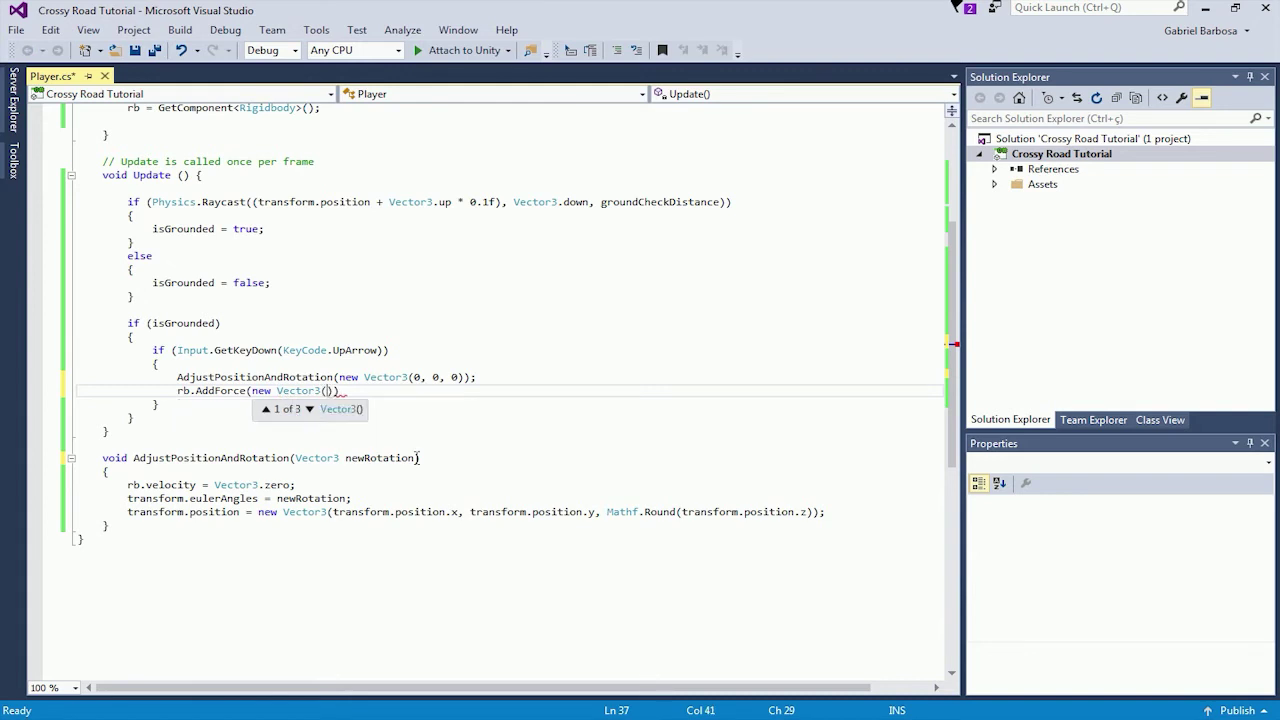
pyautogui.write('0')
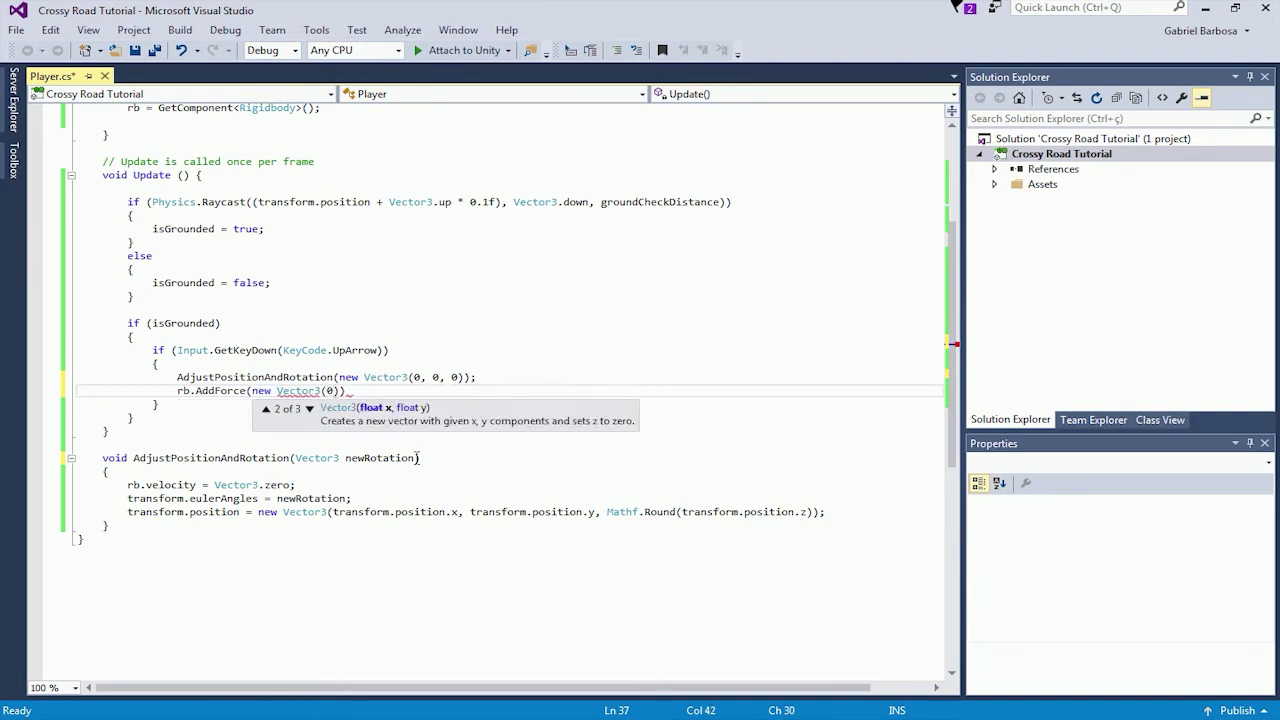
pyautogui.write(',')
pyautogui.write('jumpF')
pyautogui.press('Tab')
pyautogui.write(', jum')
pyautogui.press('Tab')
pyautogui.write('));')
pyautogui.hotkey('ctrl', 's')
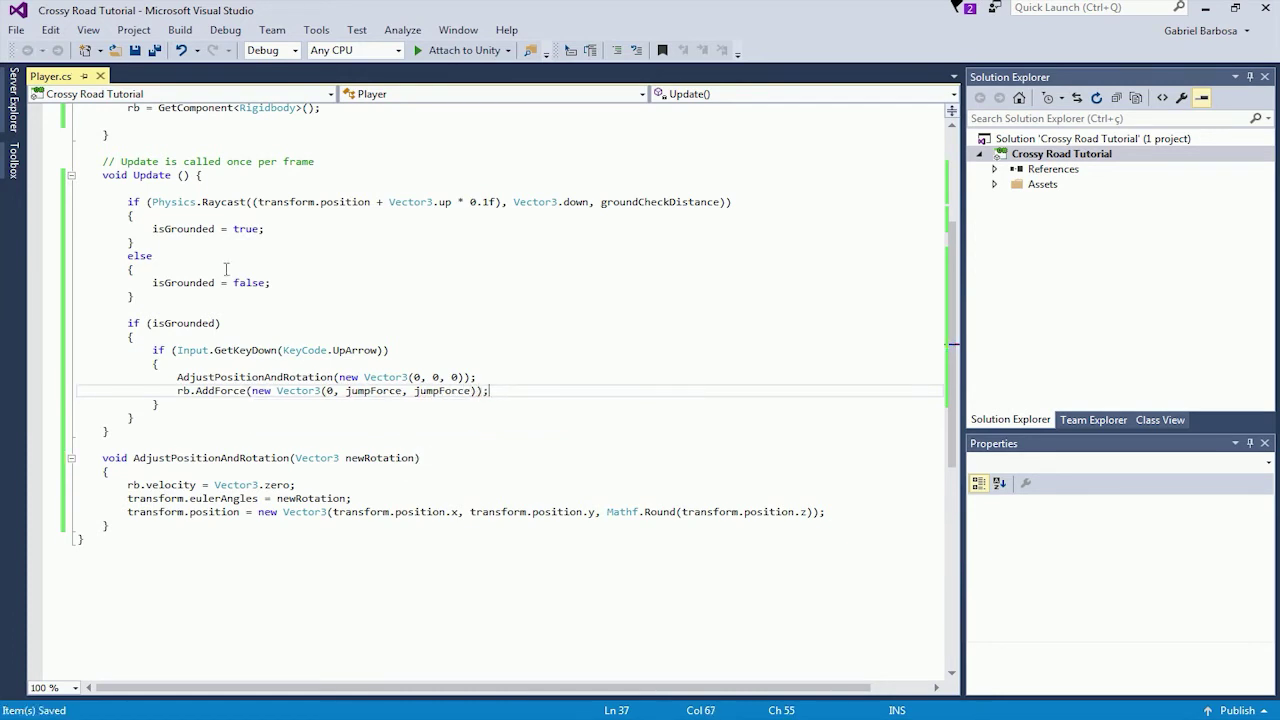
pyautogui.scroll(3, 265, 288)
pyautogui.scroll(1, 265, 288)
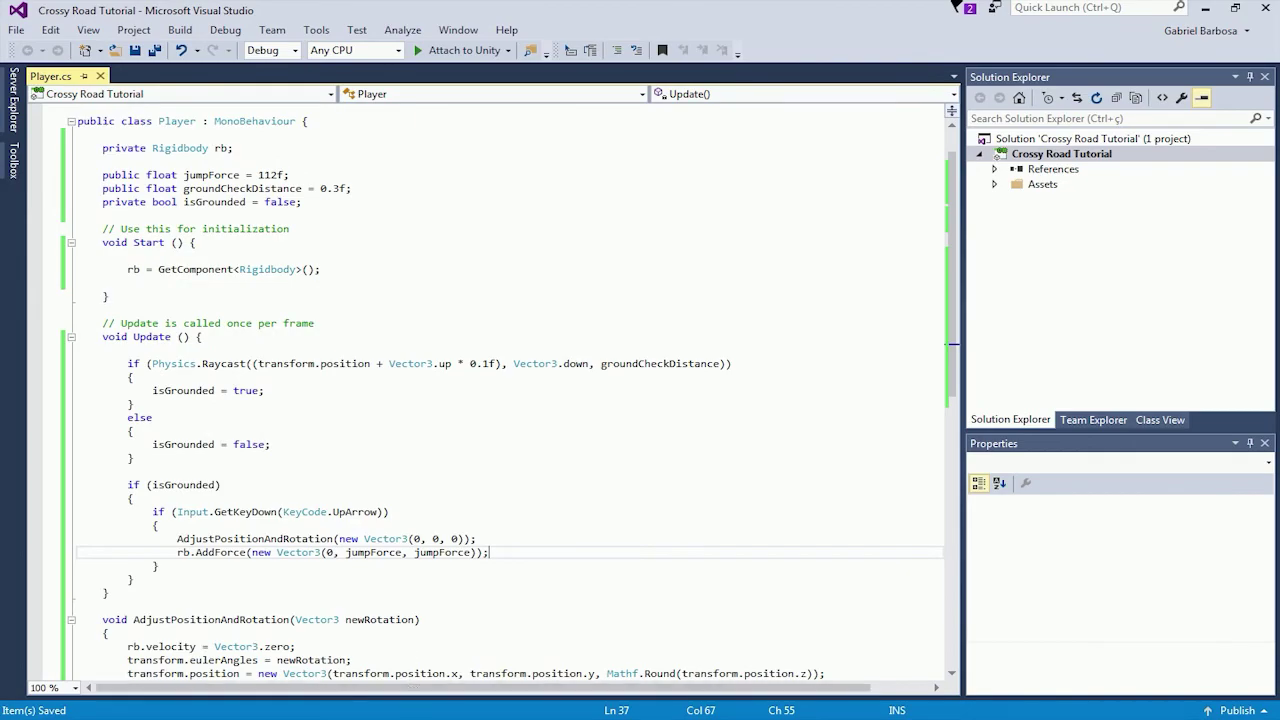
pyautogui.hotkey('alt', 'Tab')
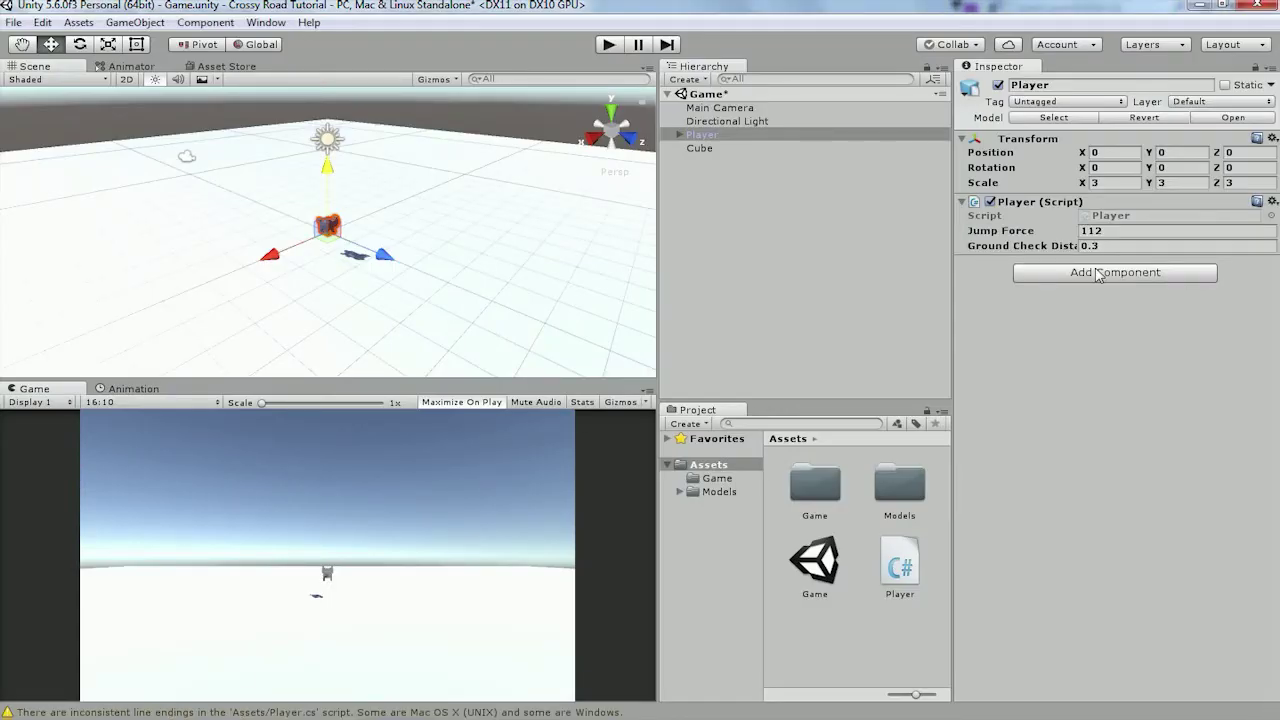
# Step: Add a Box Collider to the Player and pull its far edge toward the cat in top view
pyautogui.click(1098, 276)
pyautogui.write('boxco')
pyautogui.press('Return')
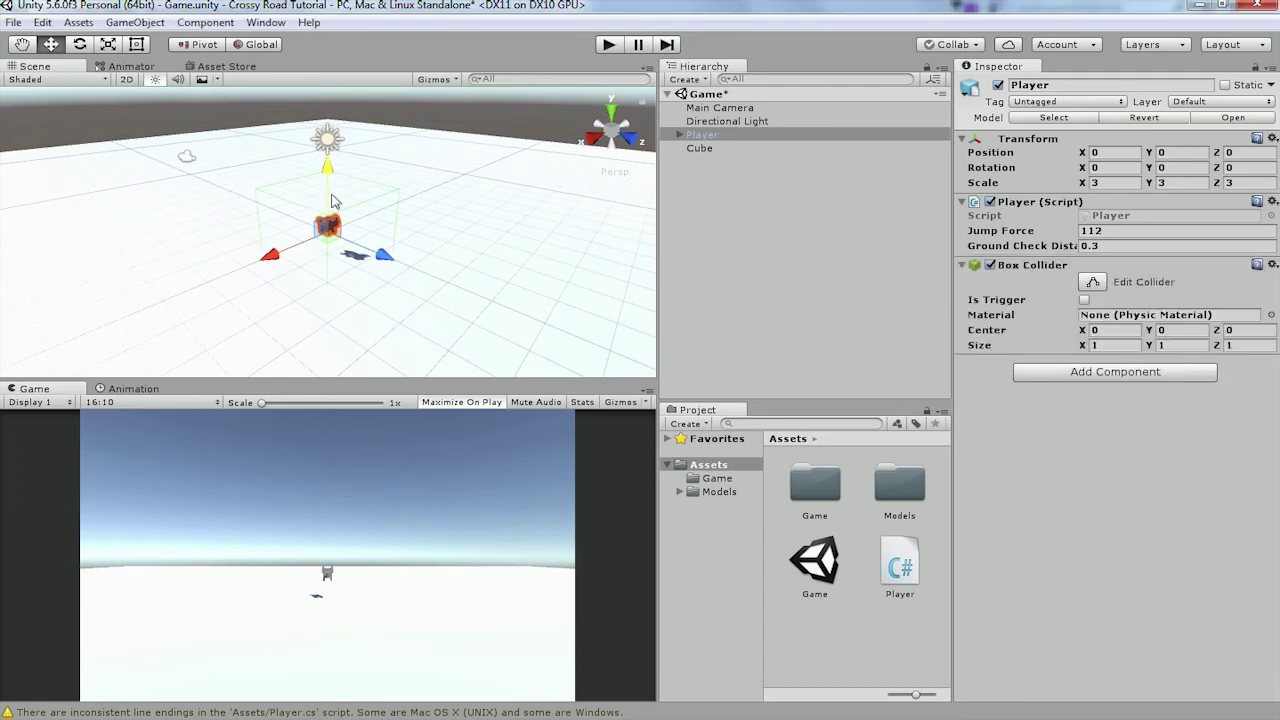
pyautogui.click(1097, 287)
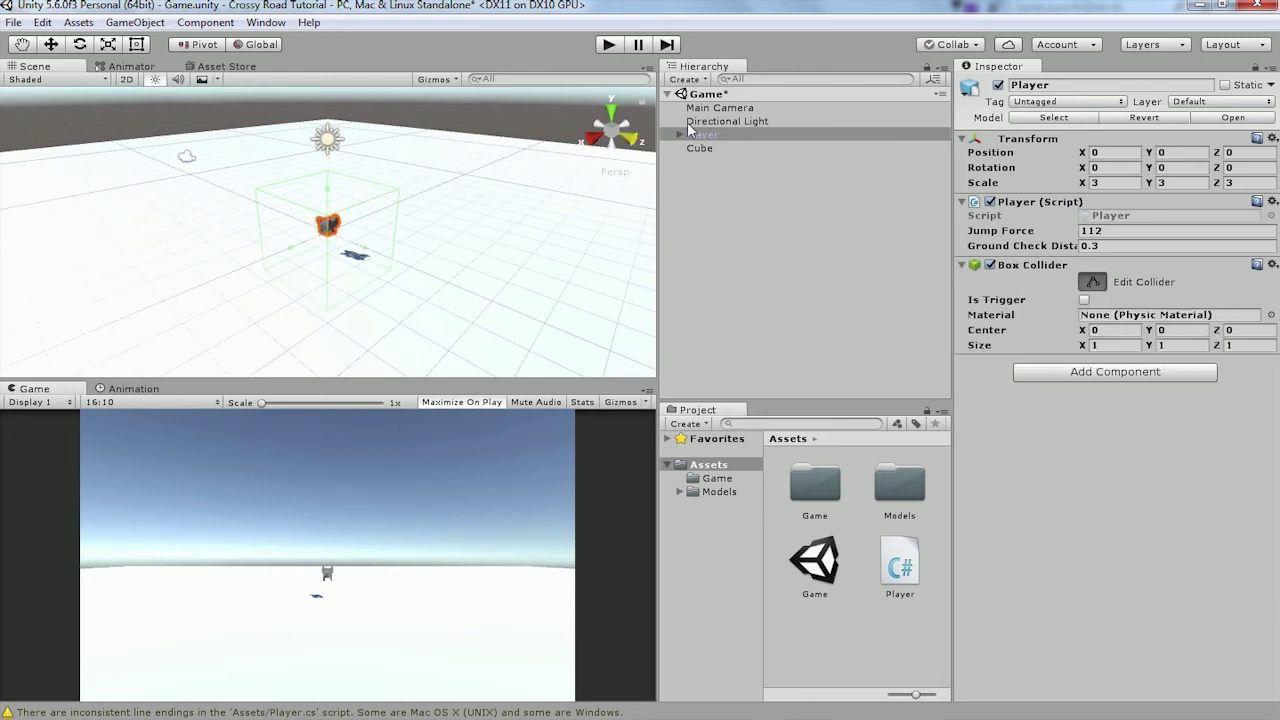
pyautogui.click(611, 110)
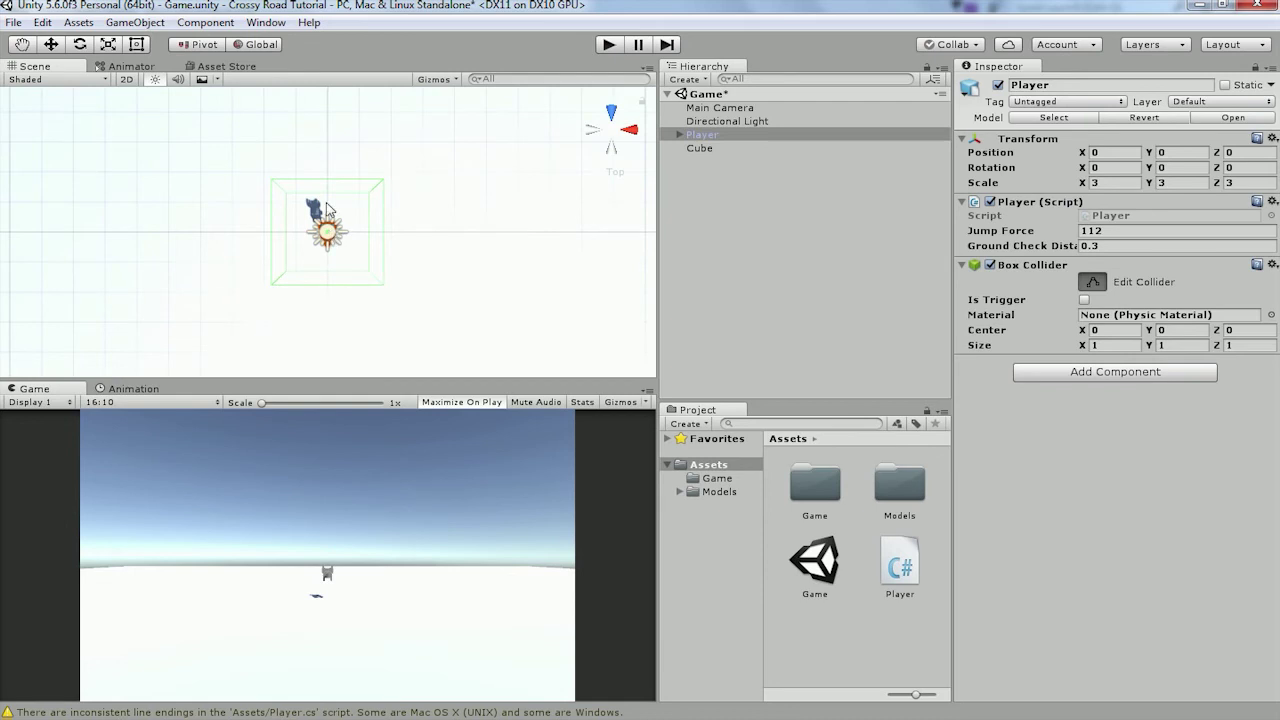
pyautogui.moveTo(330, 188); pyautogui.dragTo(331, 200)
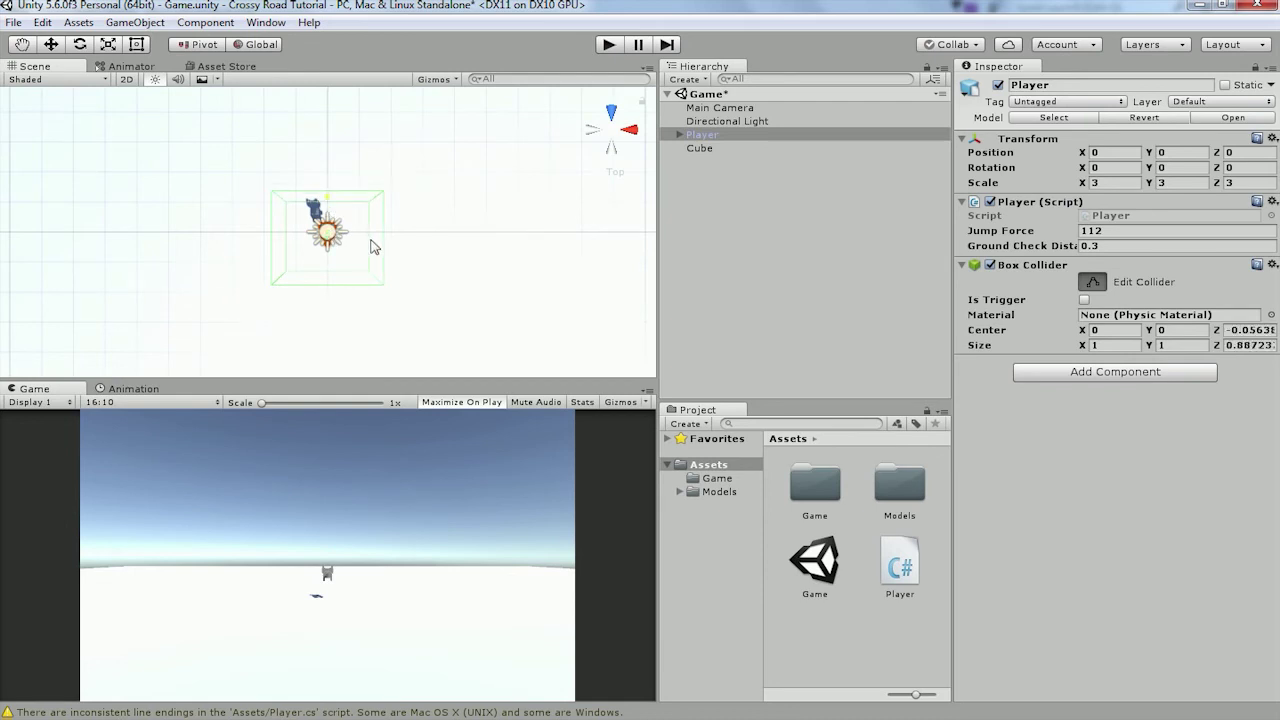
# Step: Hide the floor Cube and move the Directional Light away from the Player
pyautogui.click(495, 219)
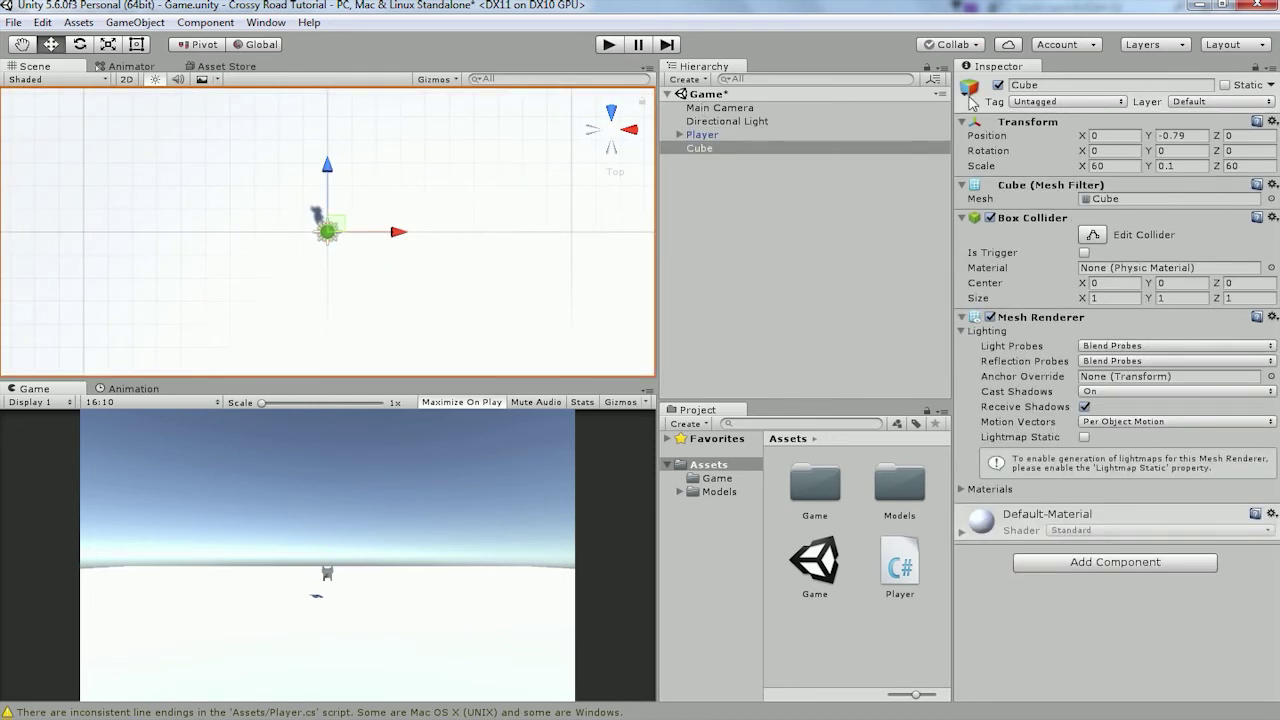
pyautogui.click(998, 86)
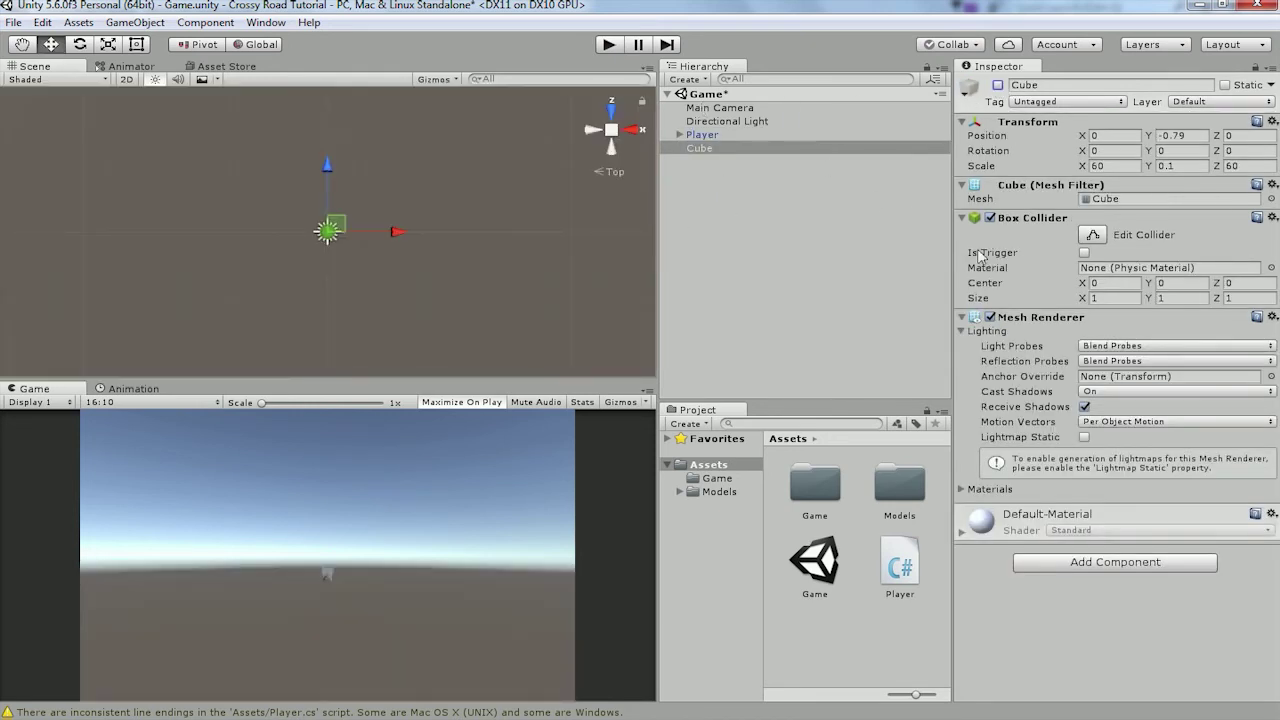
pyautogui.click(700, 135)
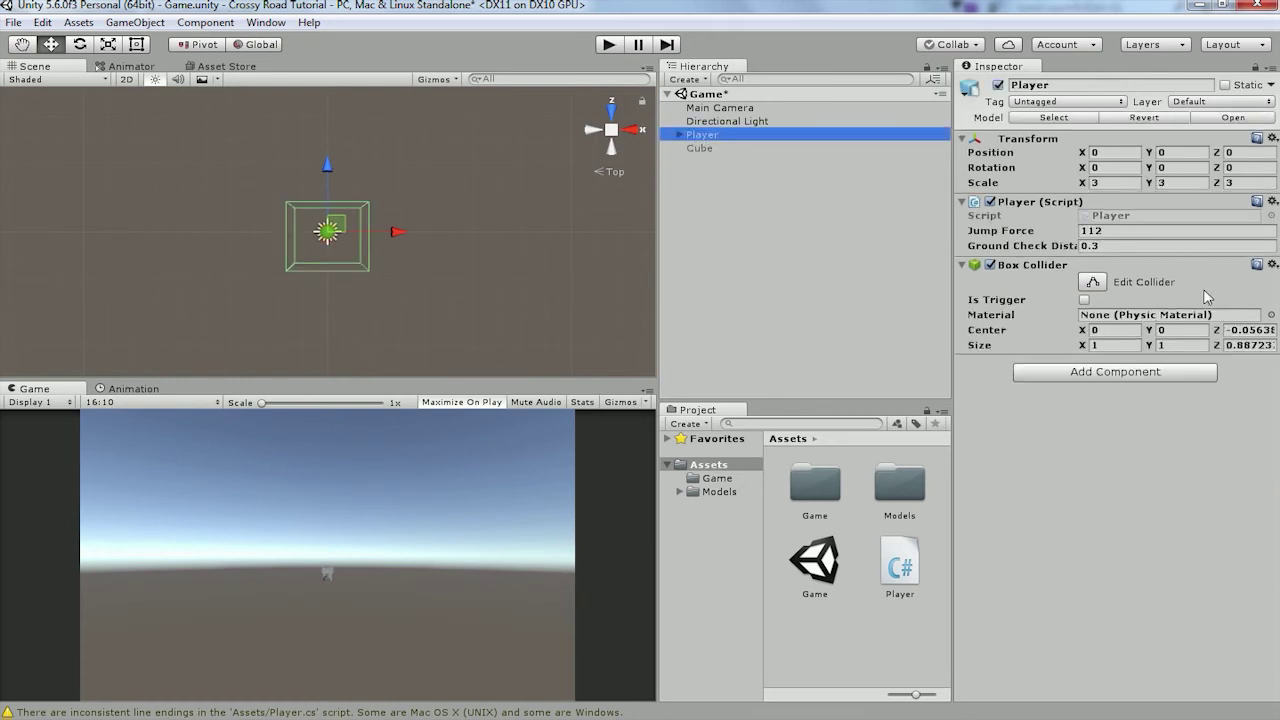
pyautogui.click(1093, 283)
pyautogui.scroll(3, 423, 263)
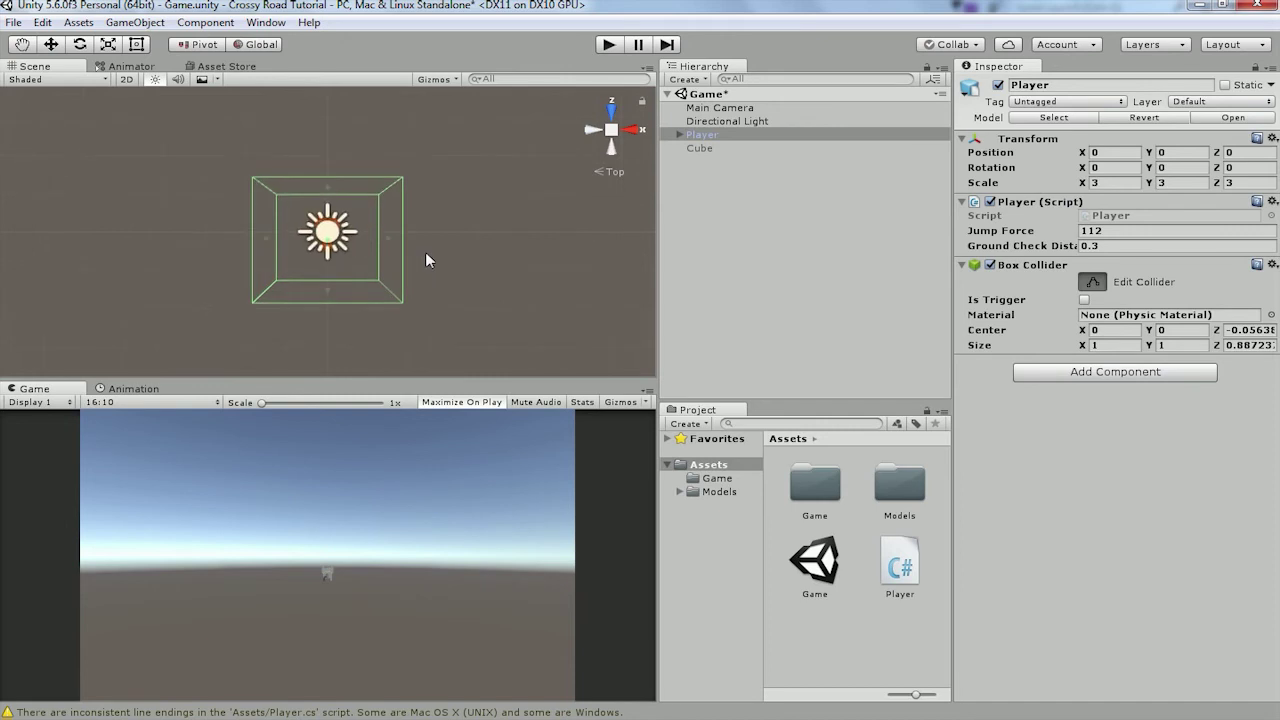
pyautogui.click(730, 121)
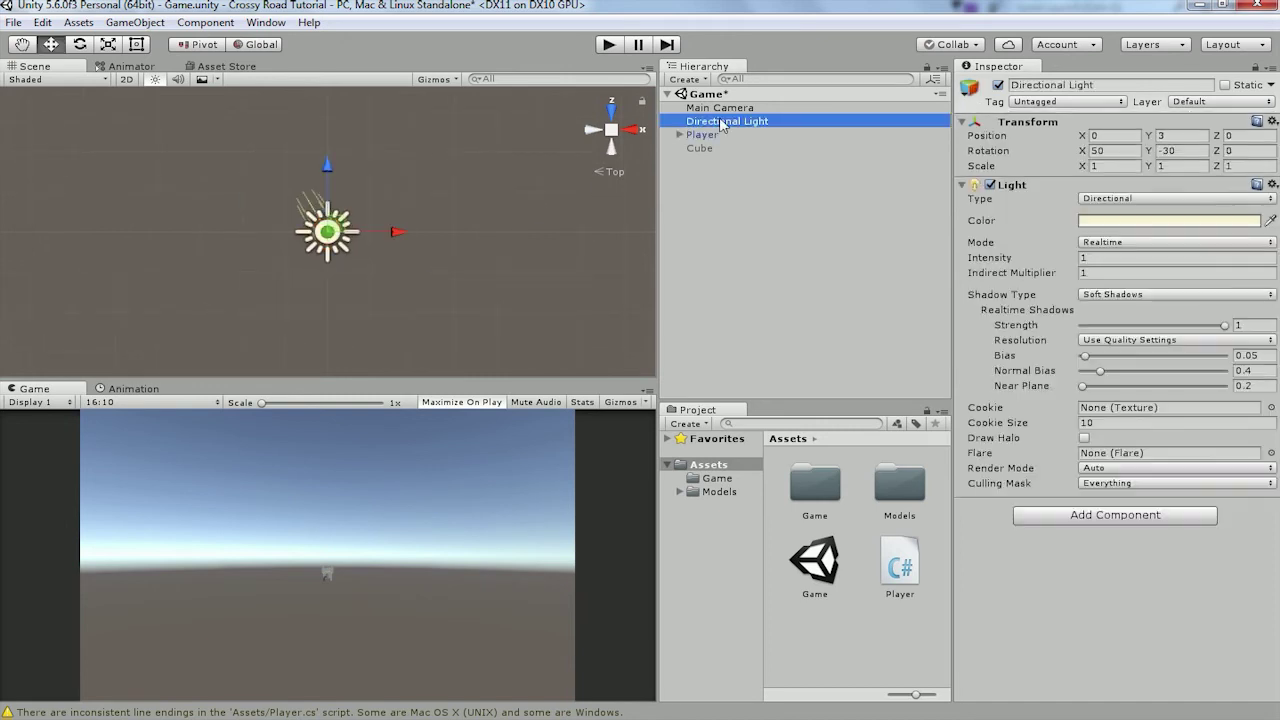
pyautogui.moveTo(340, 230); pyautogui.dragTo(423, 138)
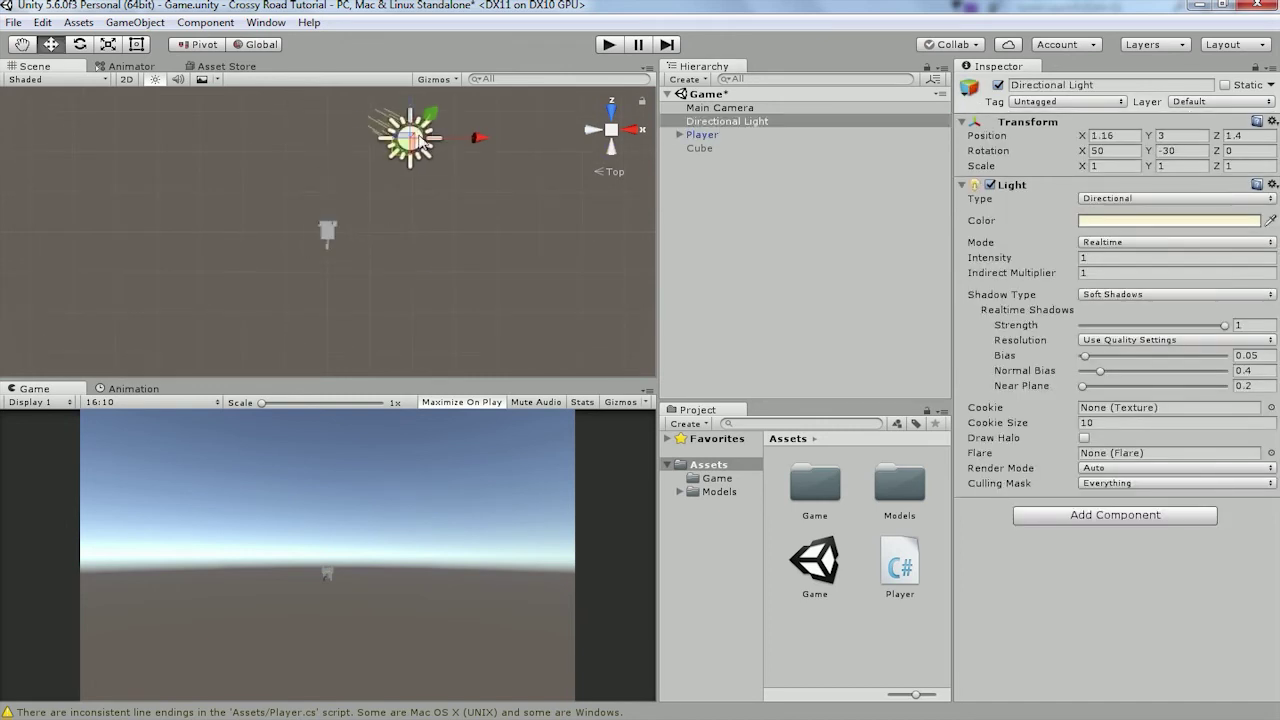
# Step: Pull the collider's top, right and left sides in tightly around the cat model
pyautogui.click(711, 136)
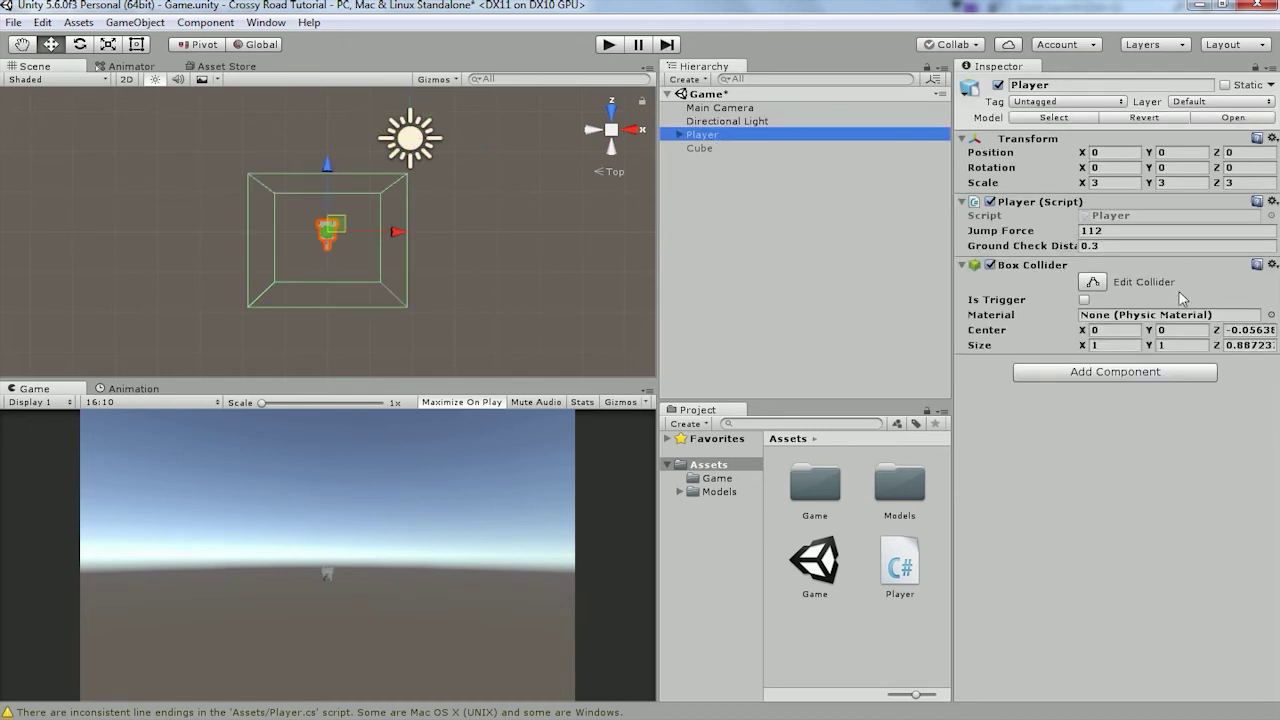
pyautogui.moveTo(328, 180); pyautogui.dragTo(333, 218)
pyautogui.moveTo(332, 218); pyautogui.dragTo(333, 221)
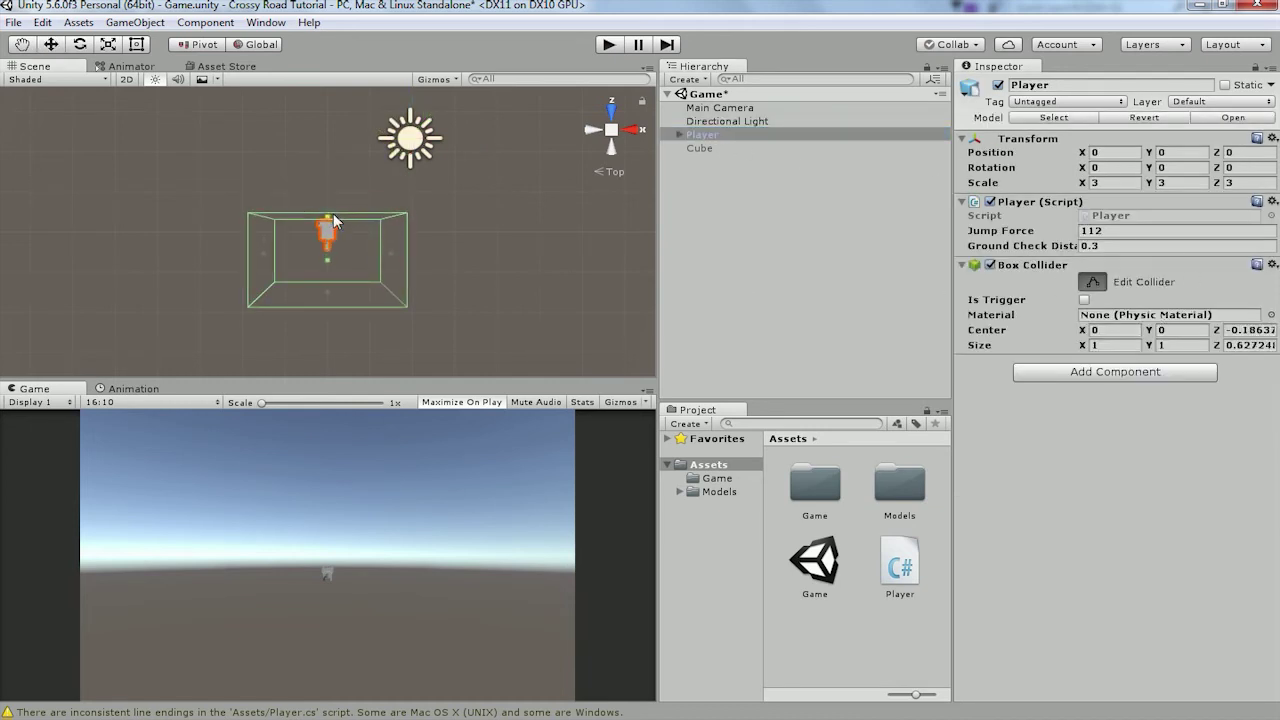
pyautogui.moveTo(391, 255); pyautogui.dragTo(343, 258)
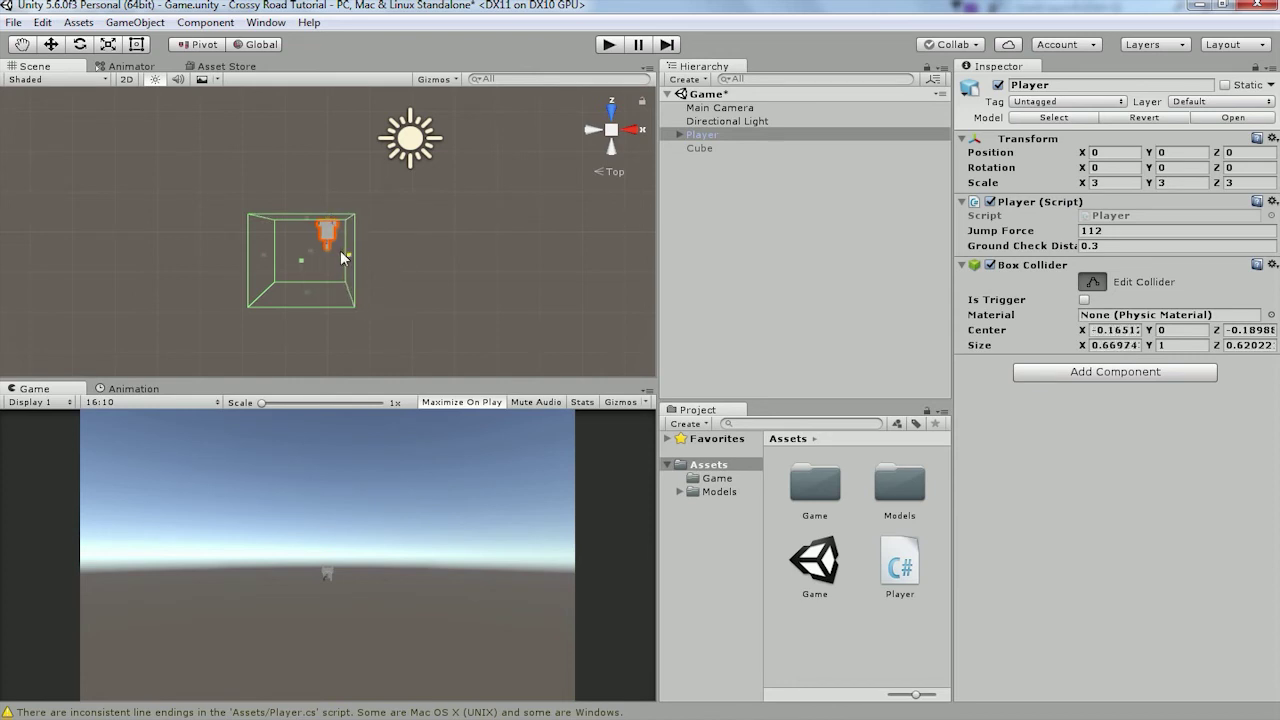
pyautogui.moveTo(252, 262)
pyautogui.mouseDown()
pyautogui.moveTo(312, 262)
pyautogui.moveTo(329, 248)
pyautogui.mouseUp()
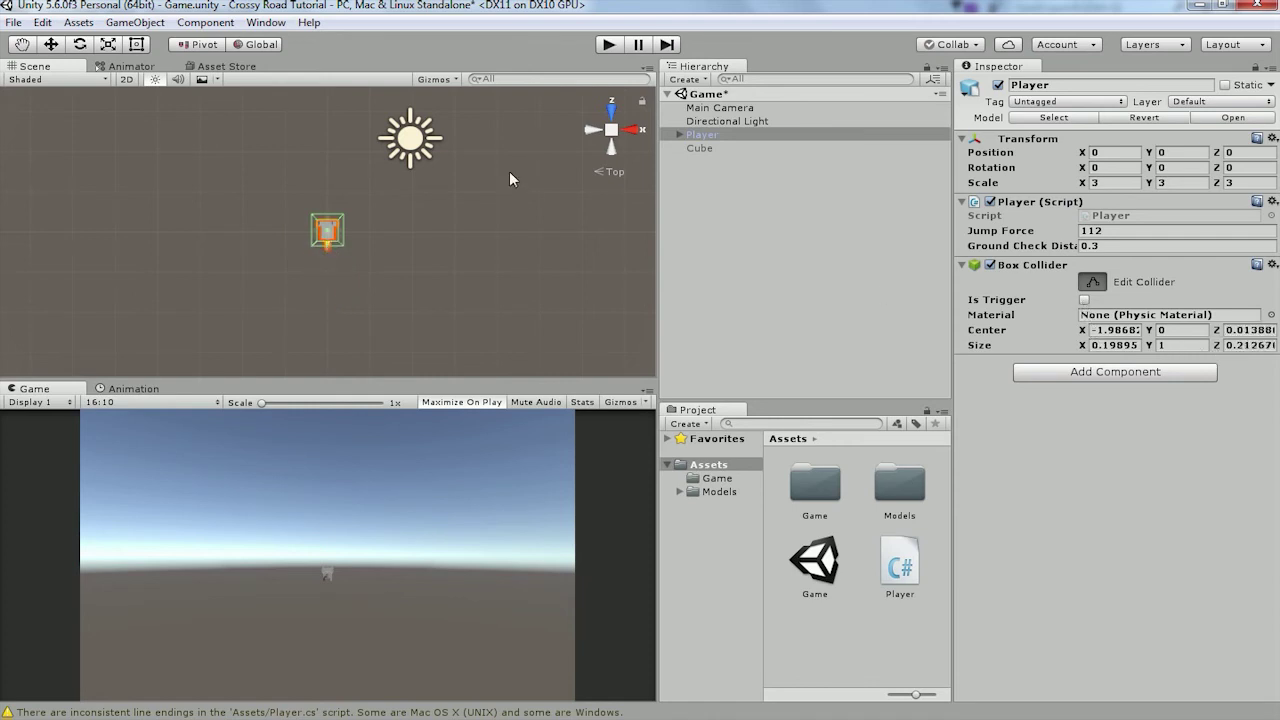
# Step: In side view, raise the collider's bottom and lower its top to match the cat's height
pyautogui.click(628, 136)
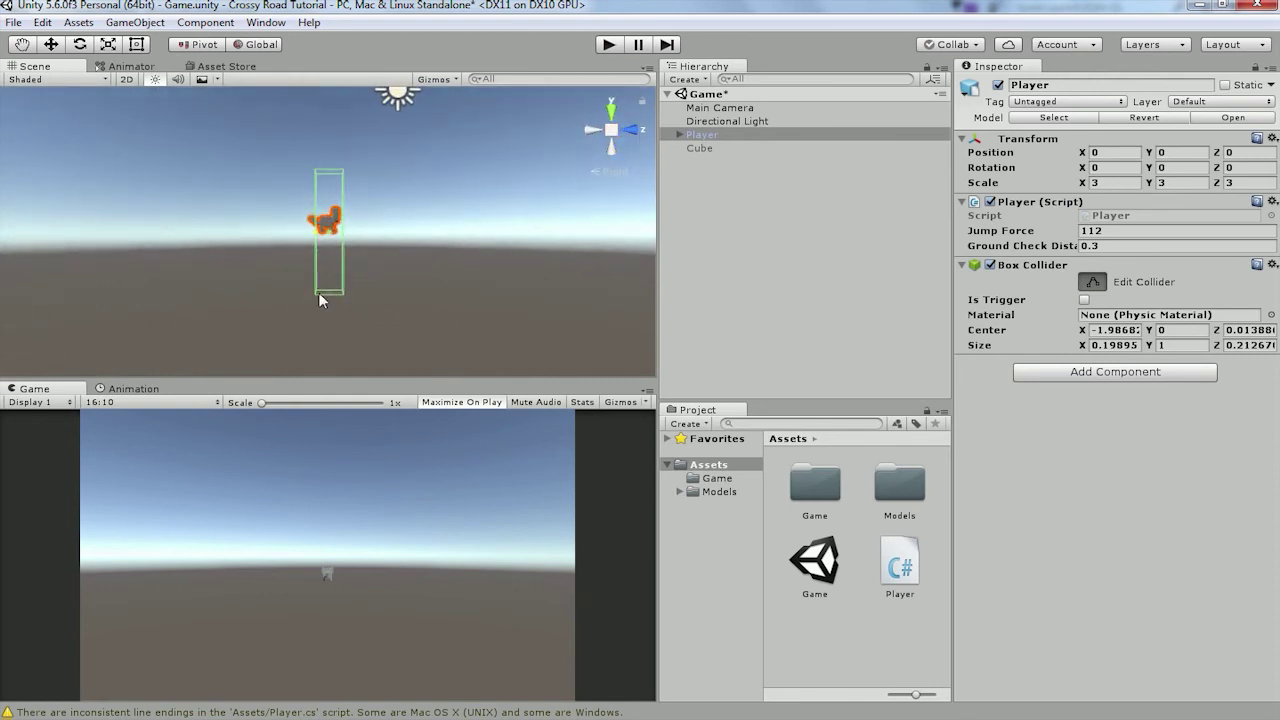
pyautogui.moveTo(328, 290); pyautogui.dragTo(333, 226)
pyautogui.moveTo(328, 176); pyautogui.dragTo(335, 212)
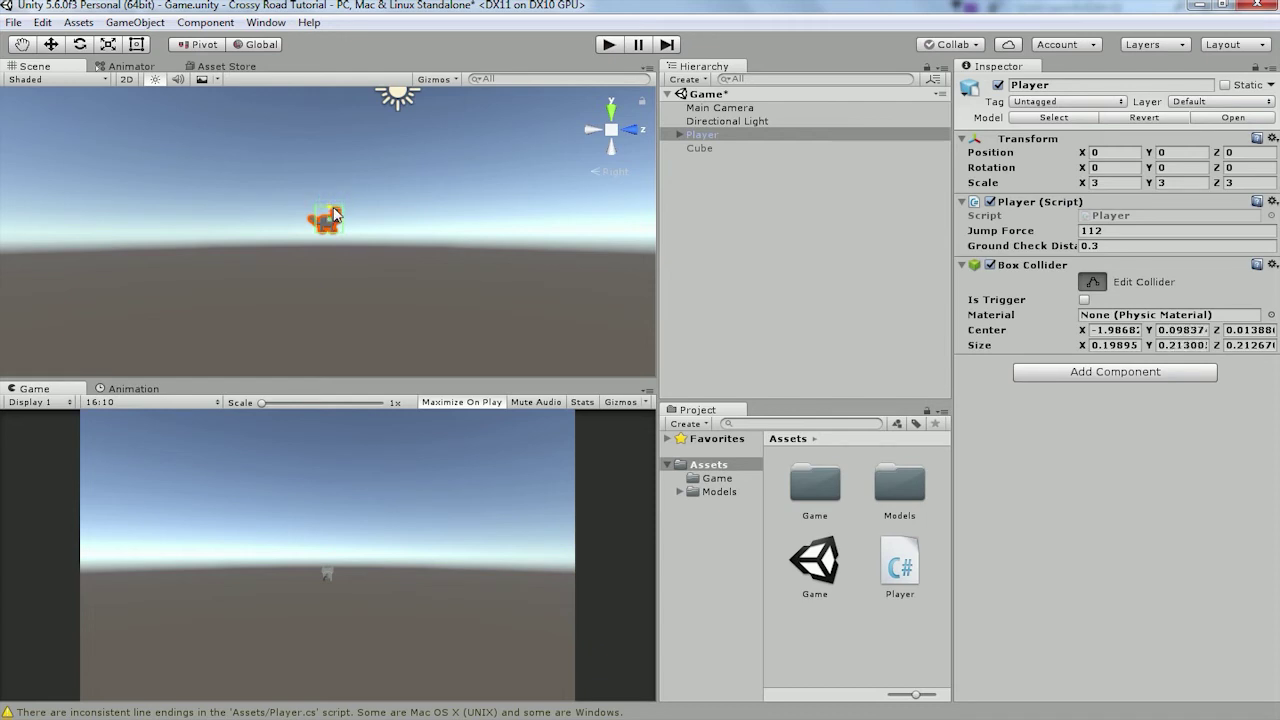
pyautogui.moveTo(335, 213); pyautogui.dragTo(335, 216)
pyautogui.click(630, 130)
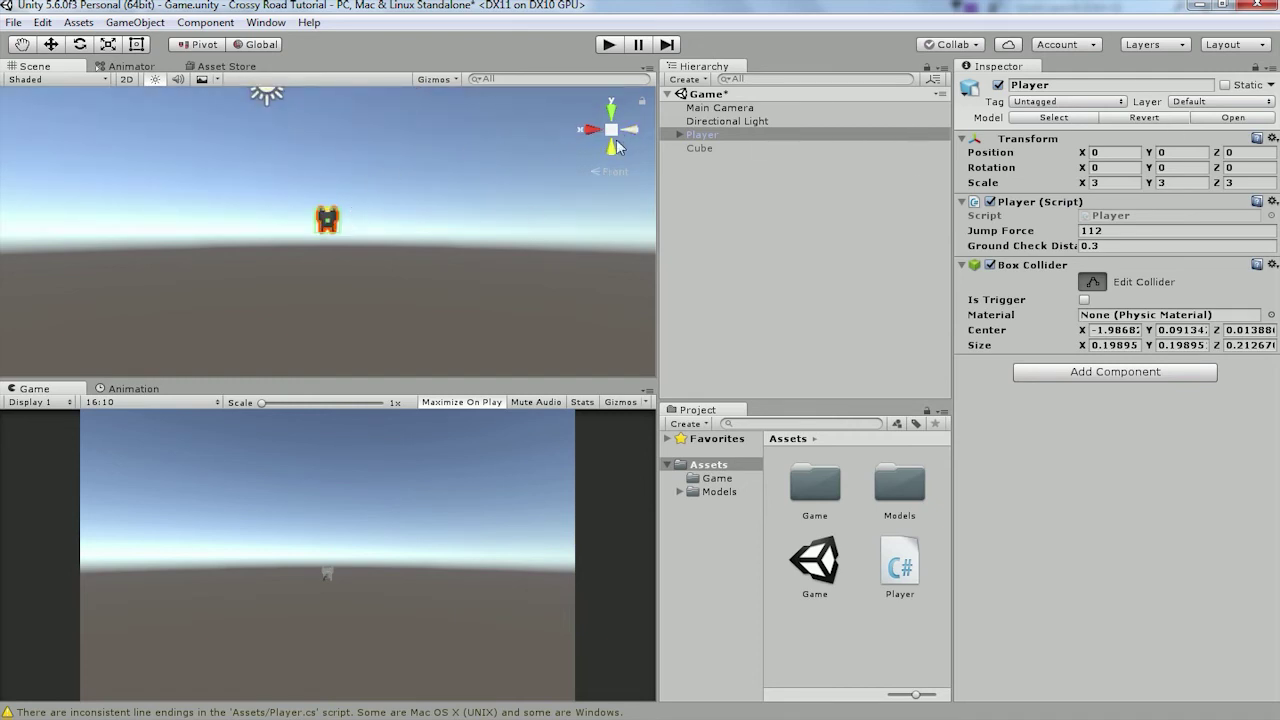
pyautogui.moveTo(600, 178)
pyautogui.keyDown('alt'); pyautogui.mouseDown()
pyautogui.moveTo(401, 283)
pyautogui.moveTo(200, 251)
pyautogui.moveTo(511, 266)
pyautogui.moveTo(466, 257)
pyautogui.moveTo(567, 289)
pyautogui.moveTo(474, 257)
pyautogui.moveTo(531, 249)
pyautogui.mouseUp(); pyautogui.keyUp('alt')
# Step: Make the floor Cube visible again and add a Rigidbody to the Player
pyautogui.click(700, 148)
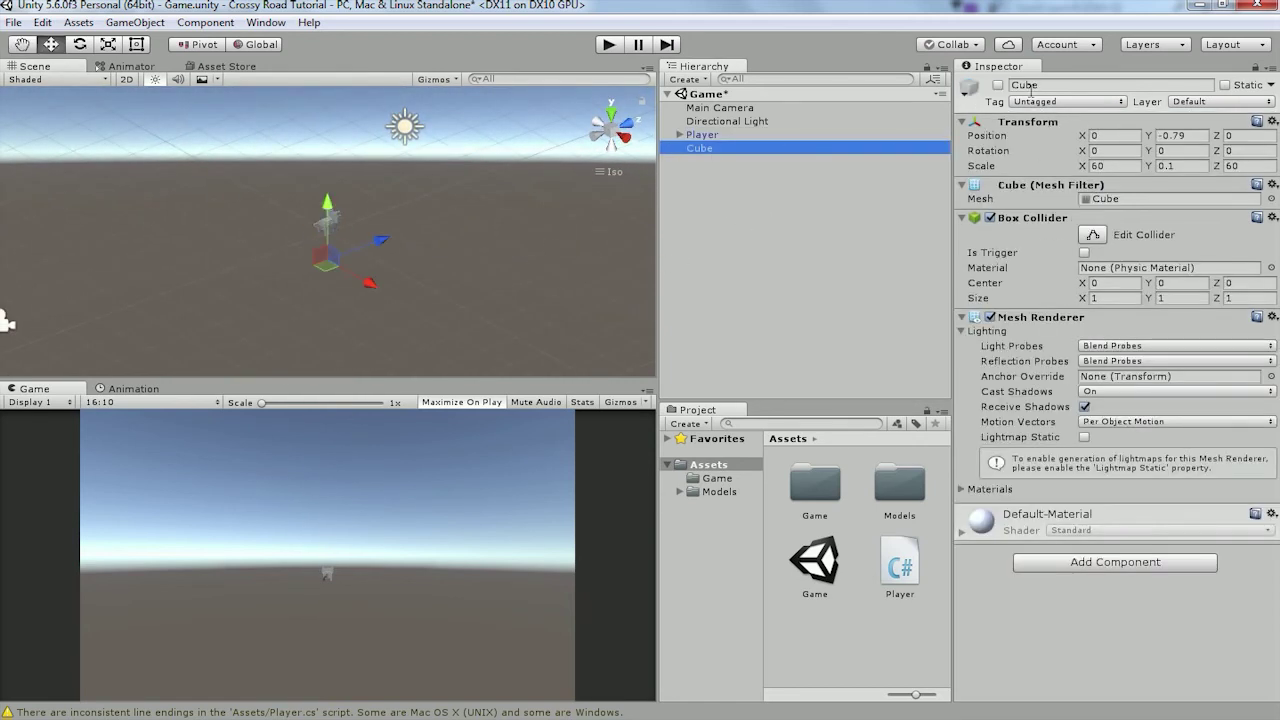
pyautogui.click(997, 86)
pyautogui.click(702, 134)
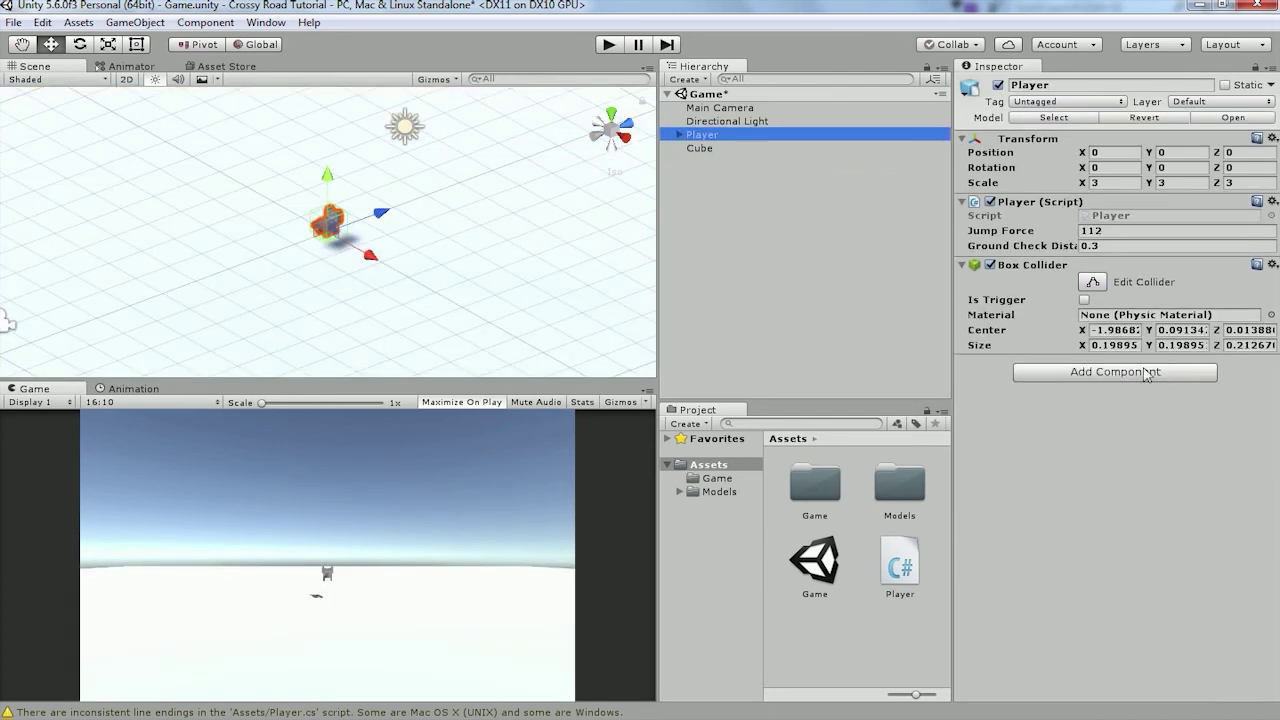
pyautogui.click(1094, 372)
pyautogui.write('rigi')
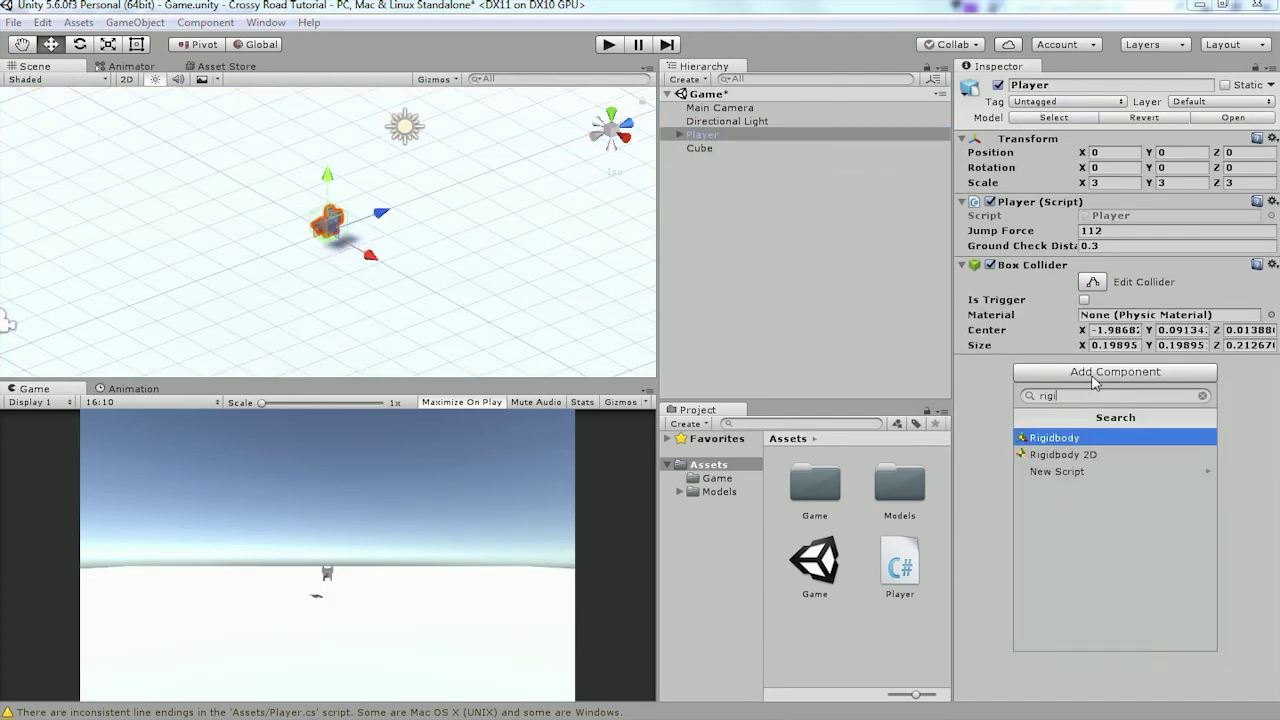
pyautogui.press('Return')
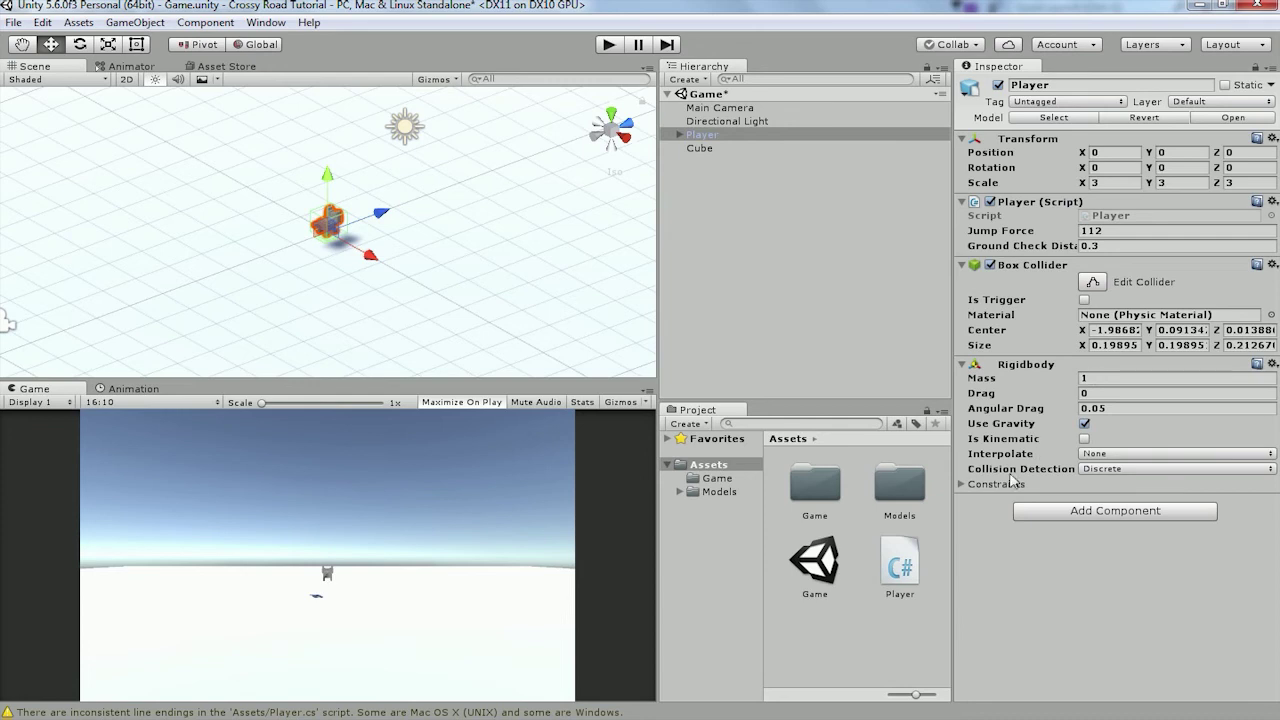
# Step: Freeze the Rigidbody's rotation on X, Y and Z, then enter Play mode
pyautogui.click(971, 485)
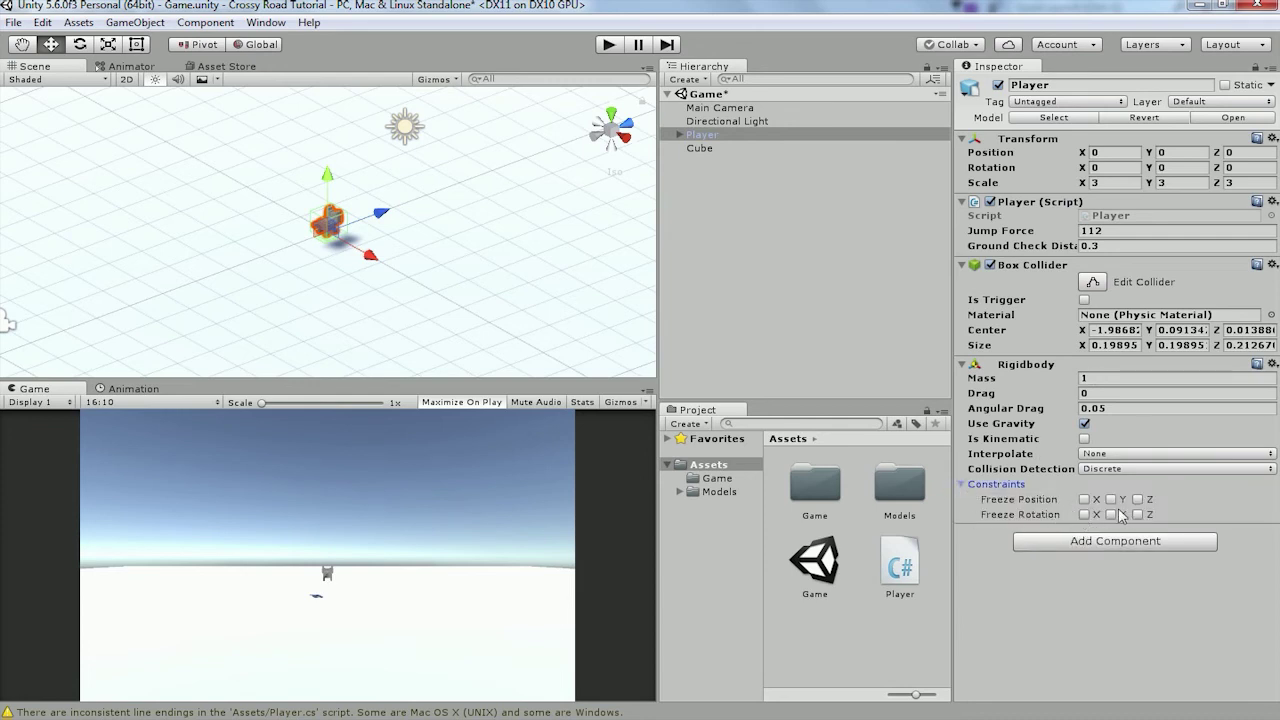
pyautogui.click(1084, 514)
pyautogui.click(1111, 514)
pyautogui.click(1137, 514)
pyautogui.click(609, 45)
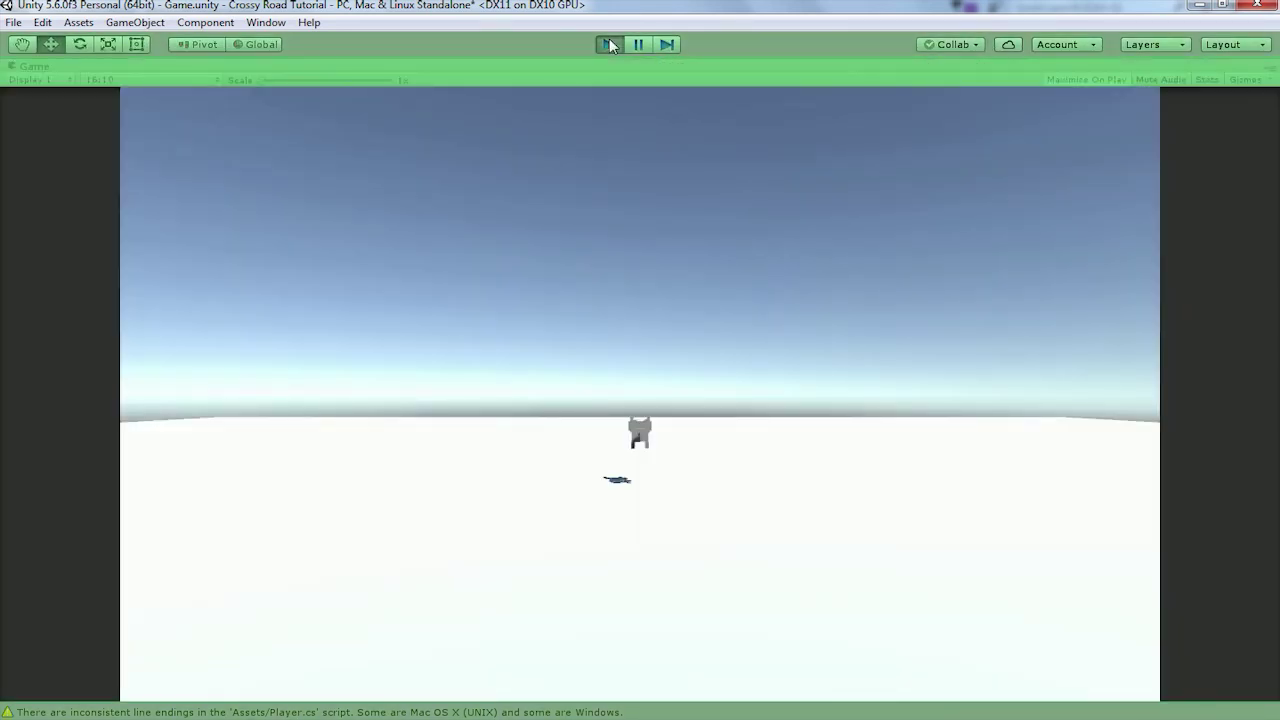
# Step: Test two forward Up-arrow hops, then stop and rerun the game twice more
pyautogui.press('Up')
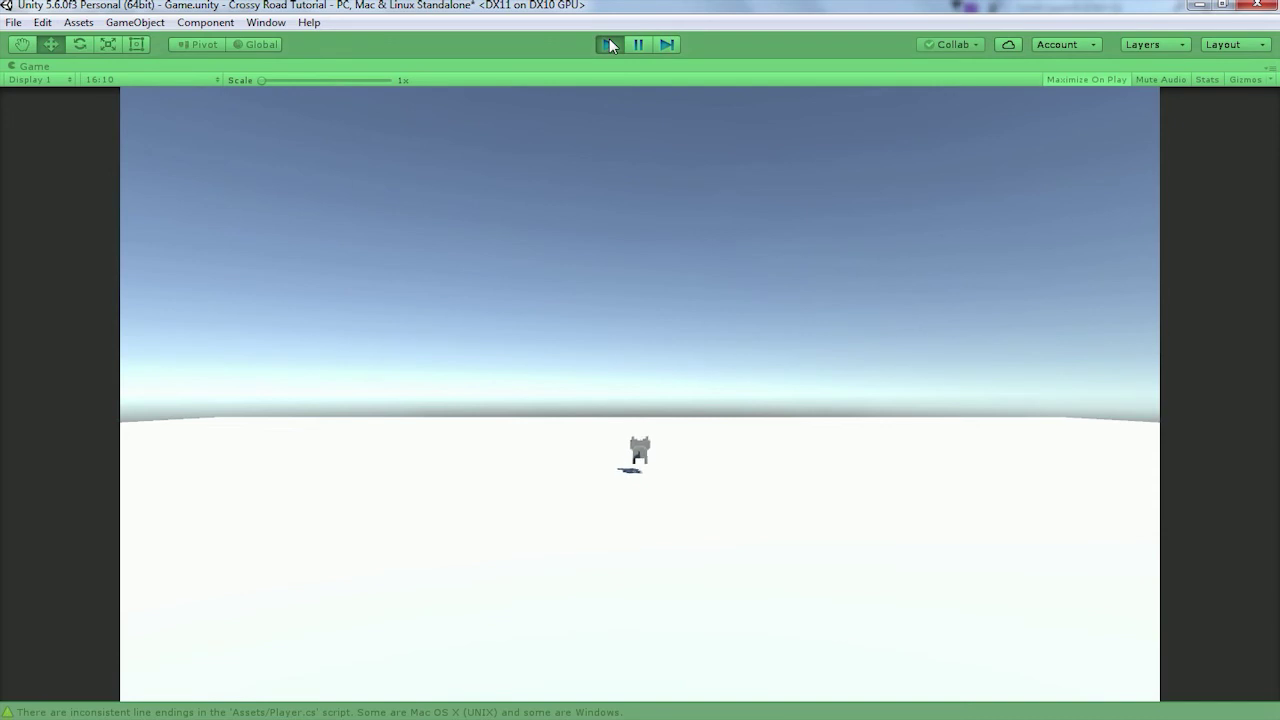
pyautogui.press('Up')
pyautogui.press('Up')
pyautogui.press('Up')
pyautogui.click(609, 42)
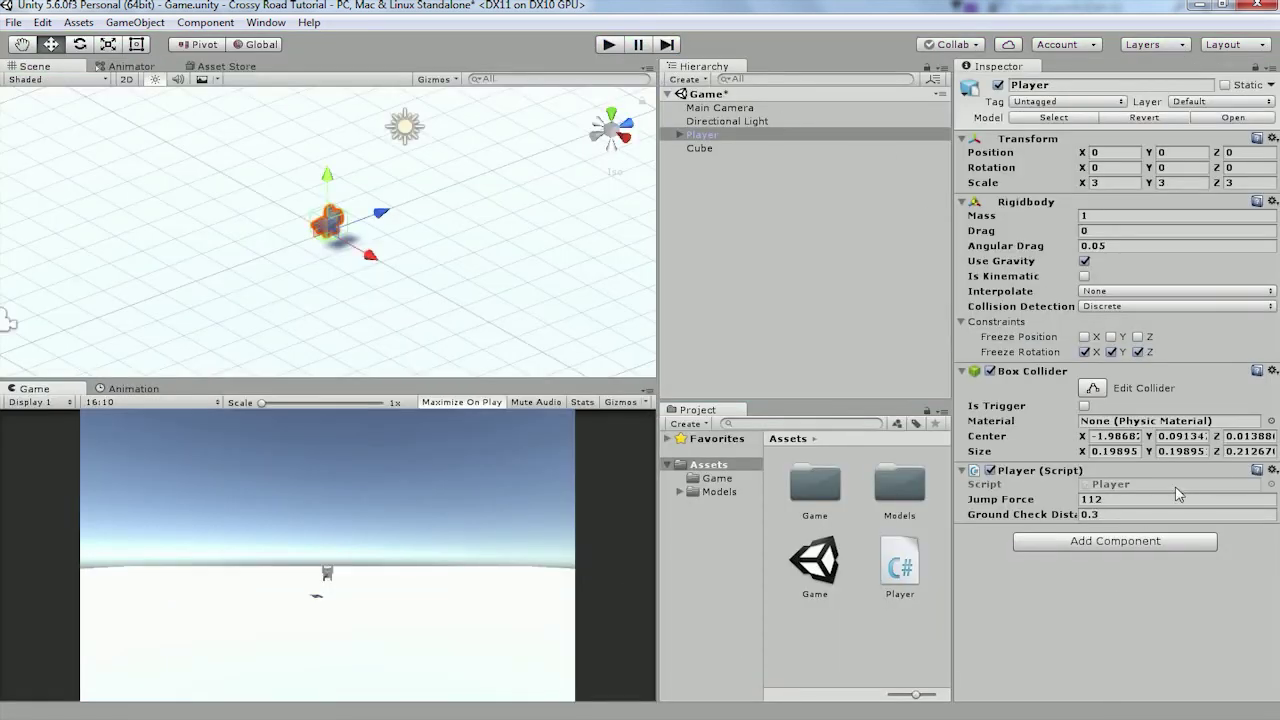
pyautogui.click(608, 45)
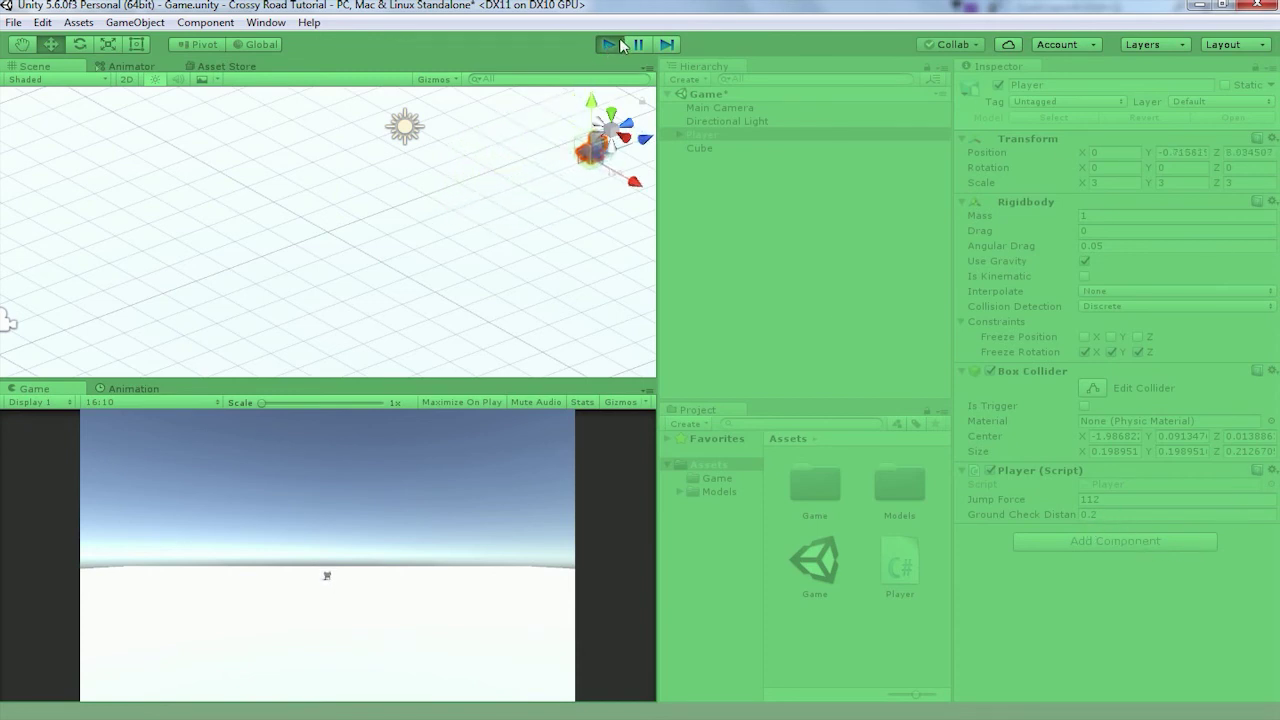
pyautogui.click(610, 44)
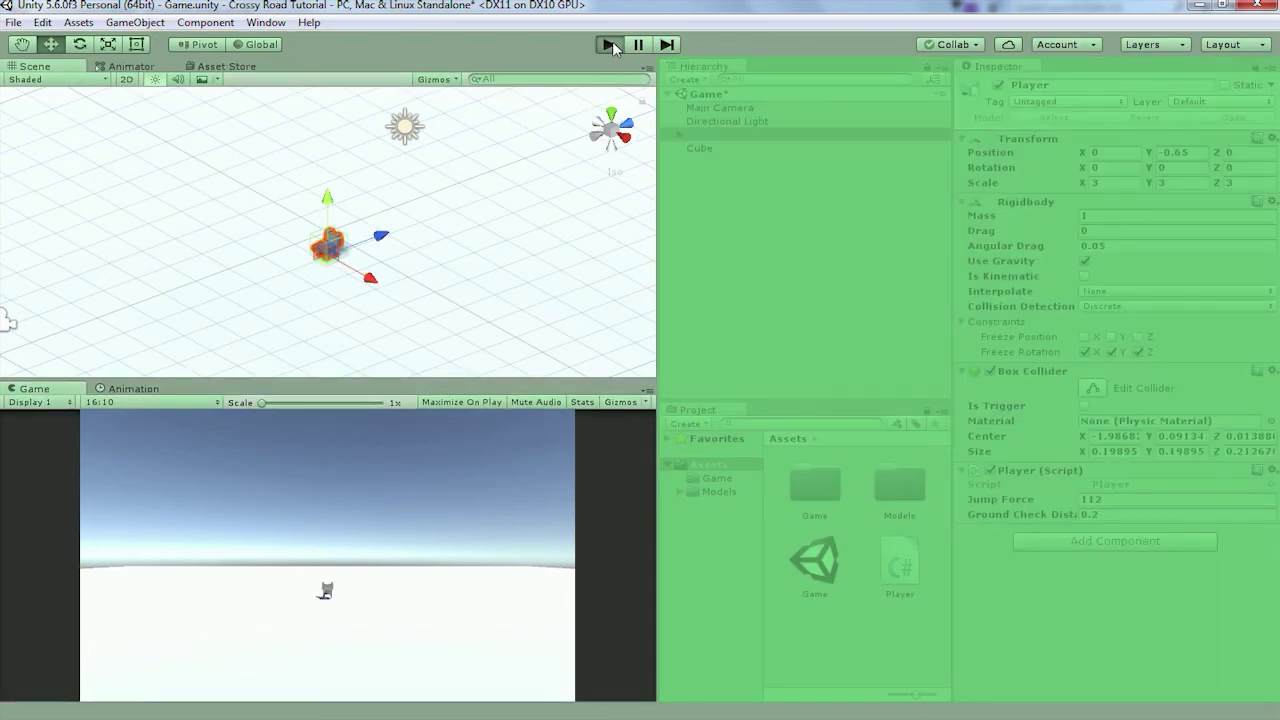
pyautogui.click(610, 44)
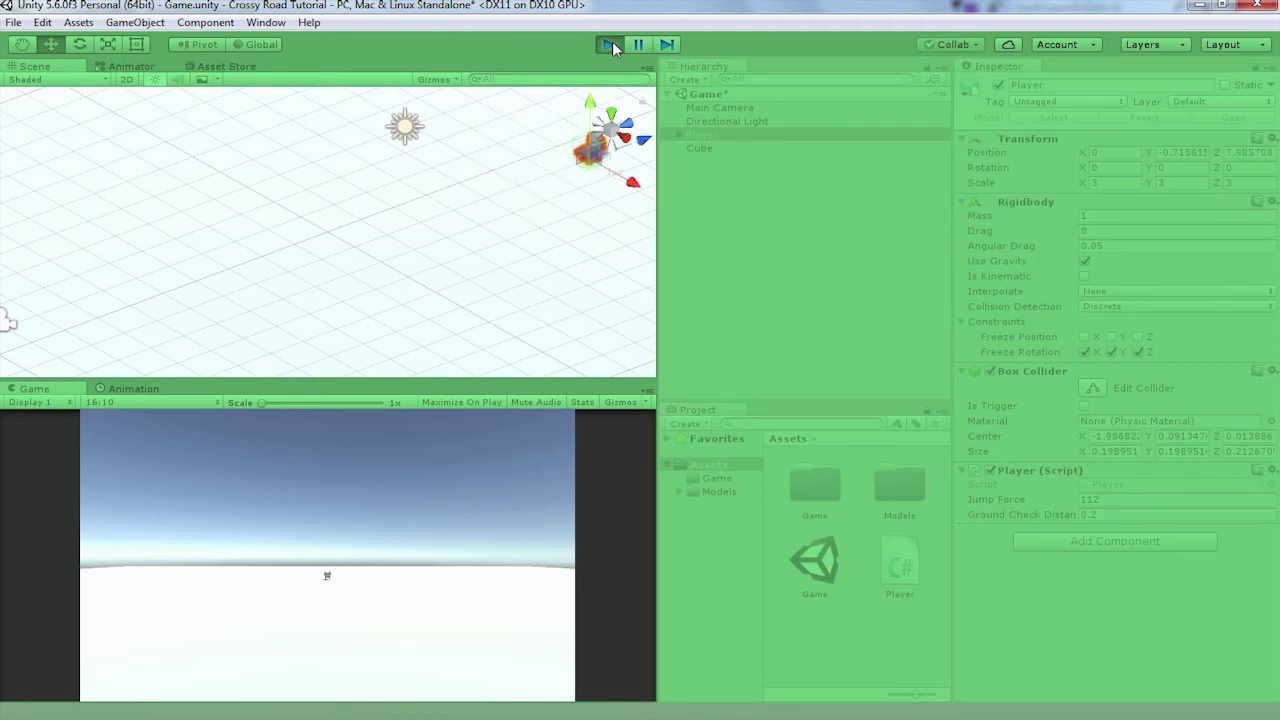
pyautogui.click(610, 44)
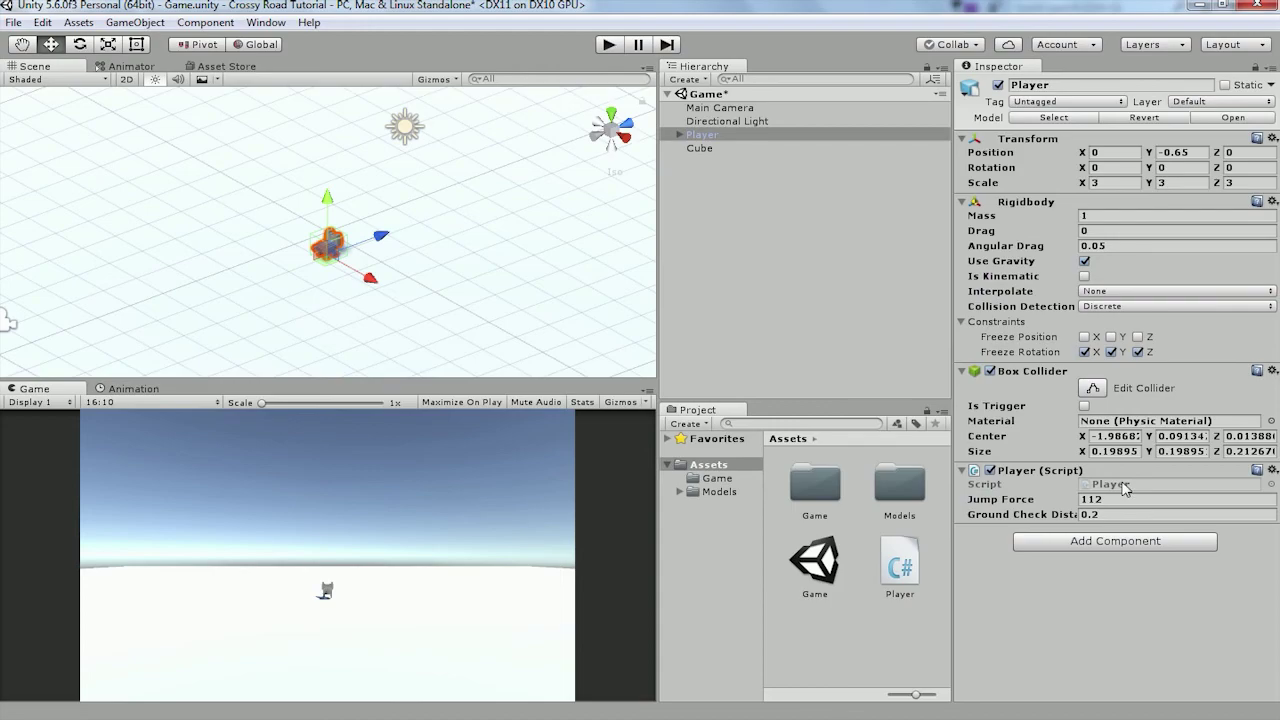
pyautogui.click(886, 641)
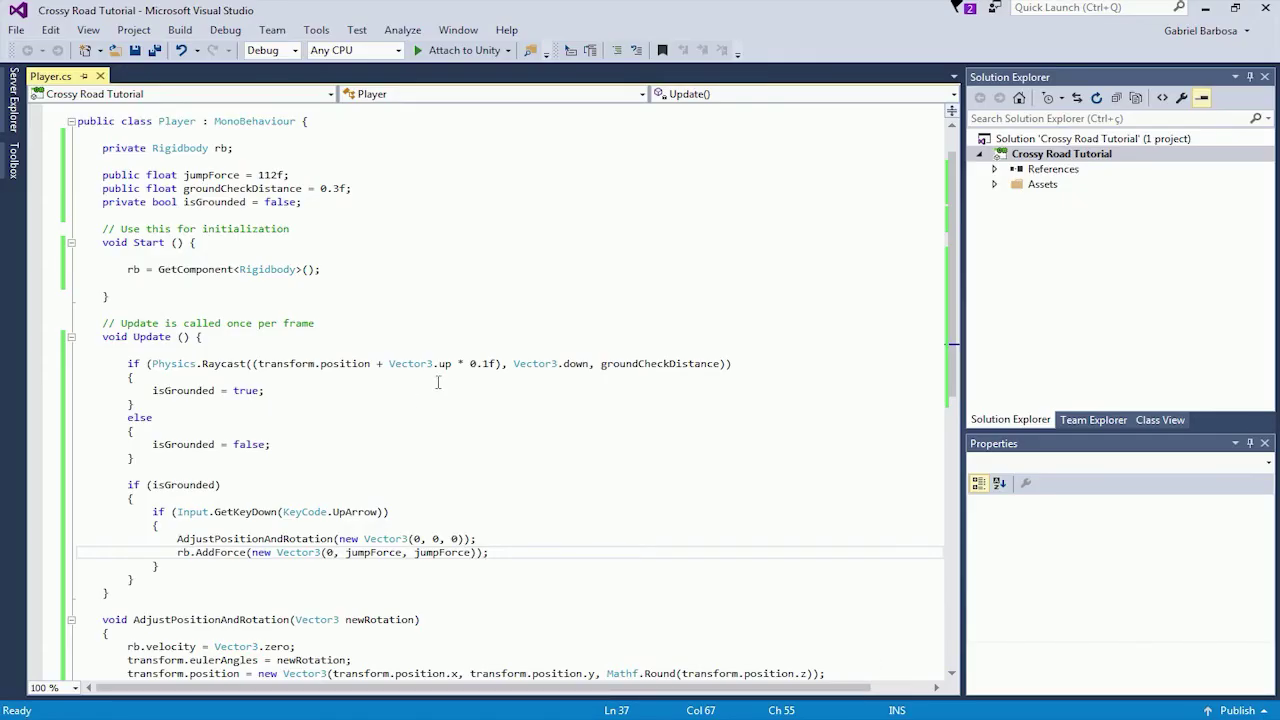
# Step: Copy the UpArrow jump block and paste it below so four identical blocks sit in Update
pyautogui.scroll(-4, 475, 368)
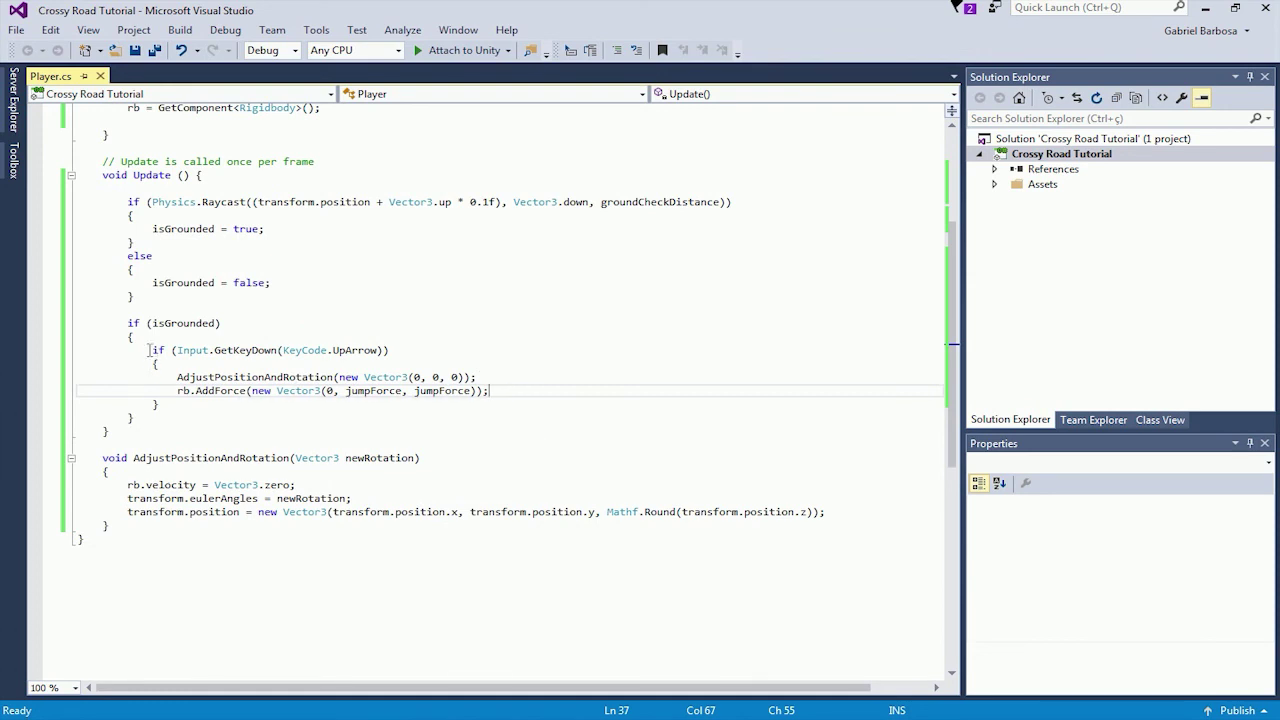
pyautogui.moveTo(150, 350); pyautogui.dragTo(178, 402)
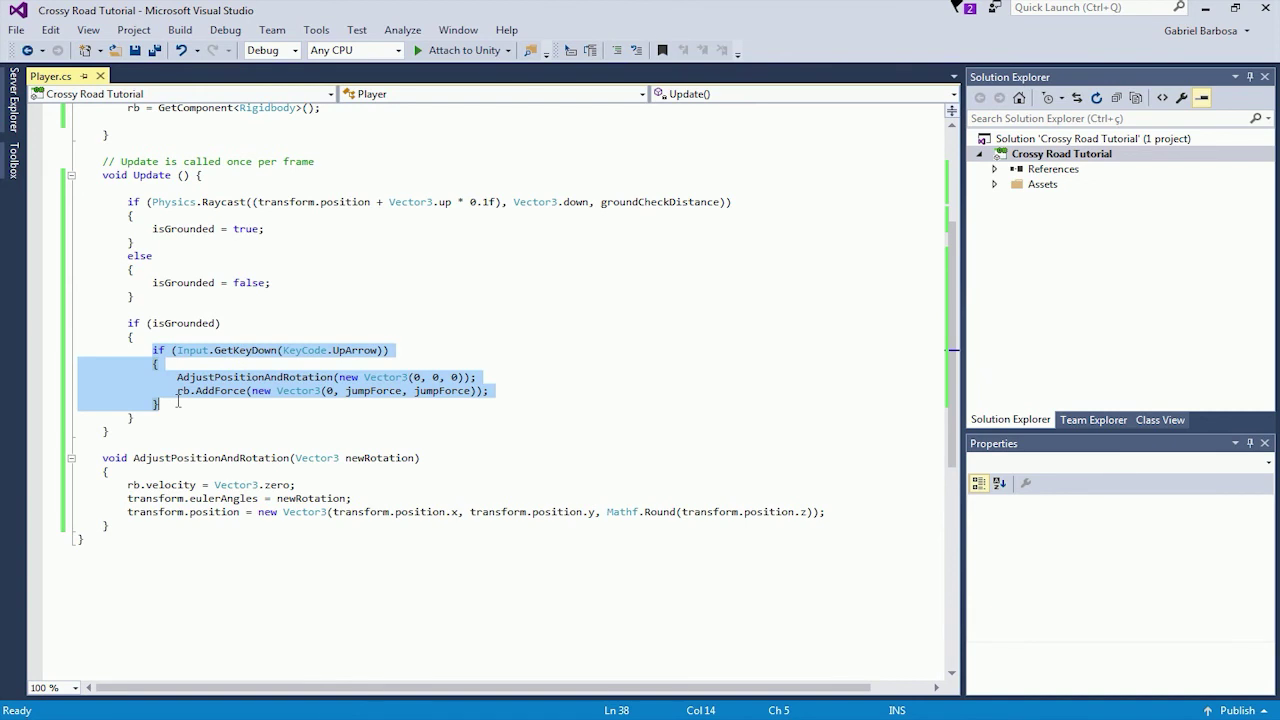
pyautogui.hotkey('ctrl', 'c')
pyautogui.press('End')
pyautogui.press('Return')
pyautogui.hotkey('ctrl', 'v')
pyautogui.press('Return')
pyautogui.hotkey('ctrl', 'v')
pyautogui.hotkey('ctrl', 'v')
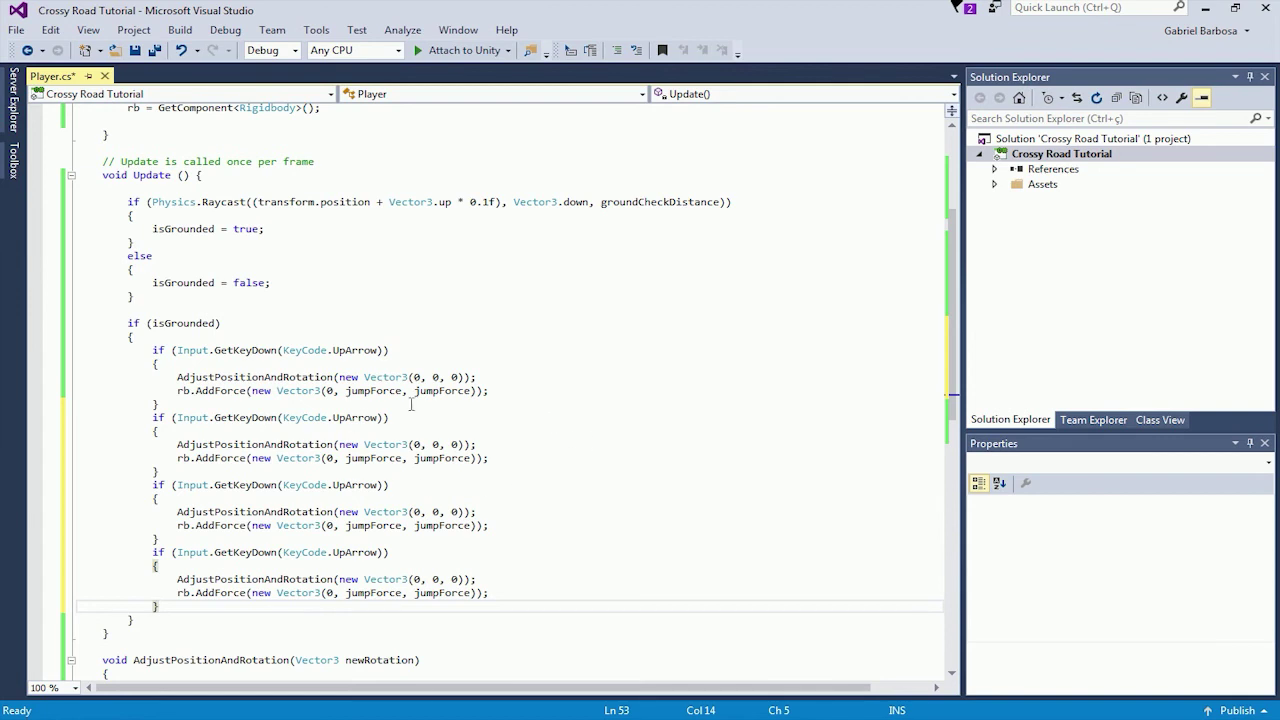
pyautogui.moveTo(354, 410)
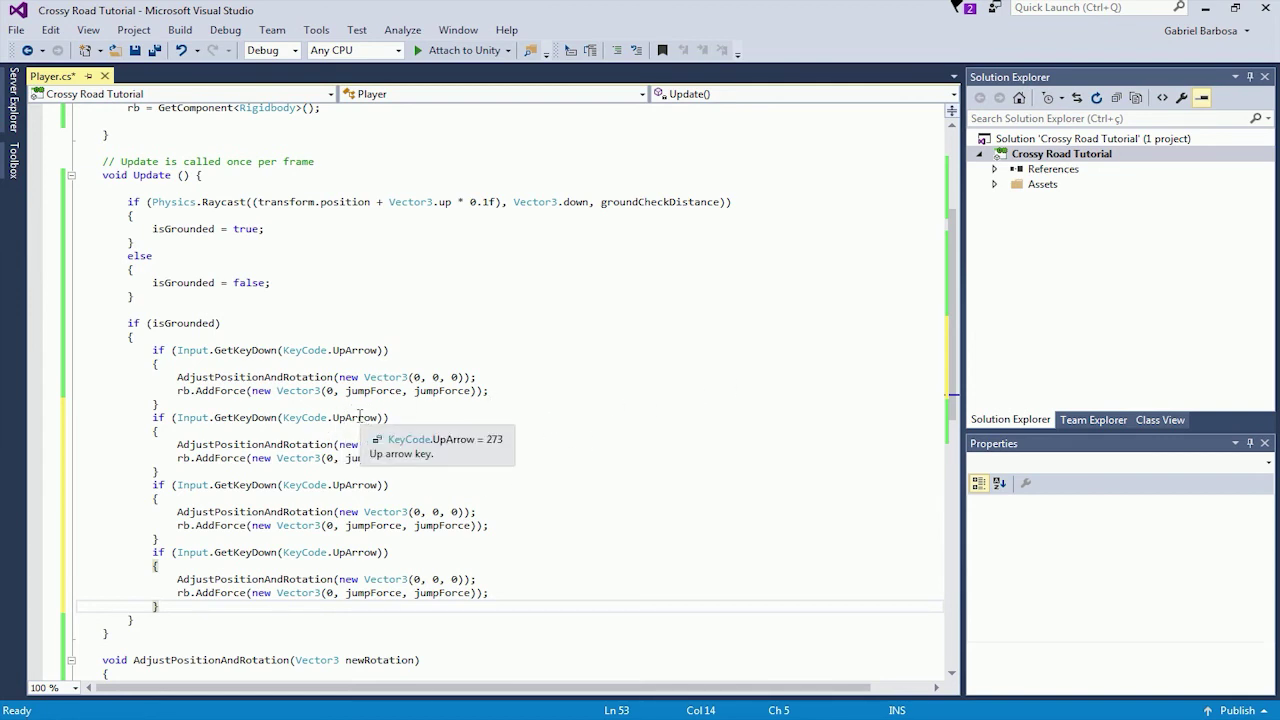
pyautogui.doubleClick(359, 417)
# Step: Switch the second block to KeyCode.DownArrow, rotation (0, 180, 0) and force (0, jumpForce, -jumpForce)
pyautogui.write('do')
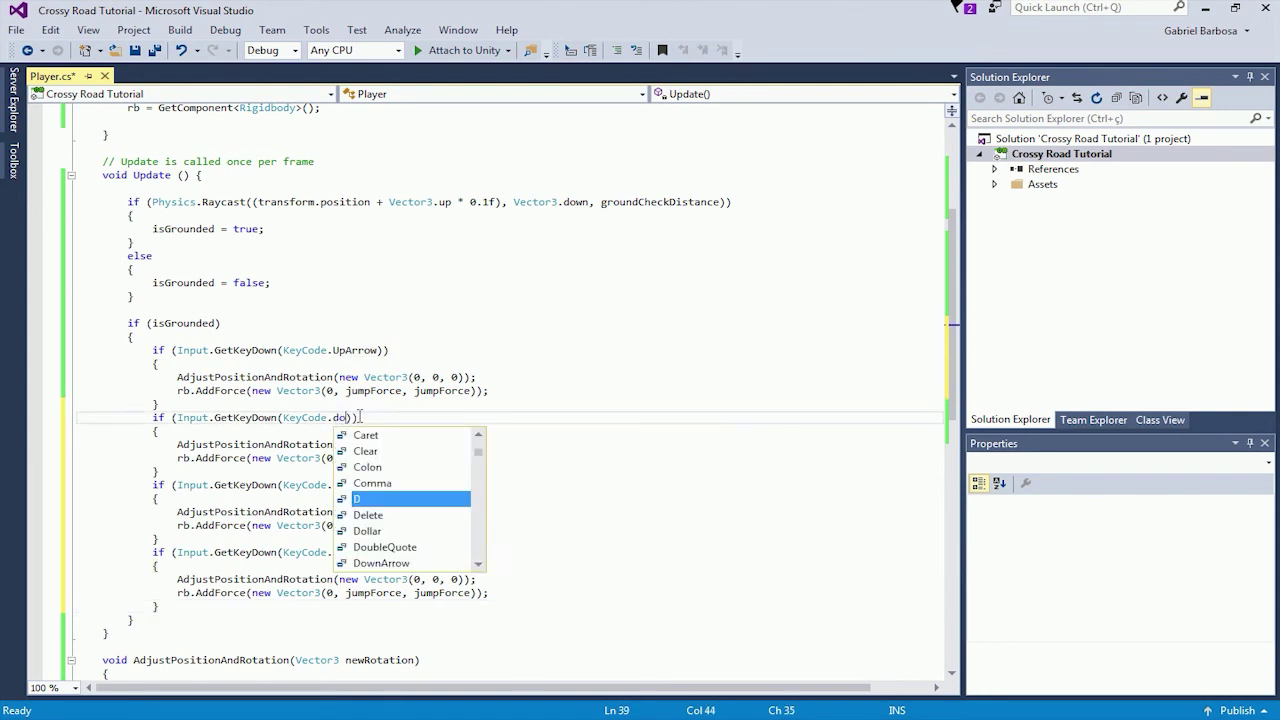
pyautogui.press('Down')
pyautogui.press('Down')
pyautogui.press('Tab')
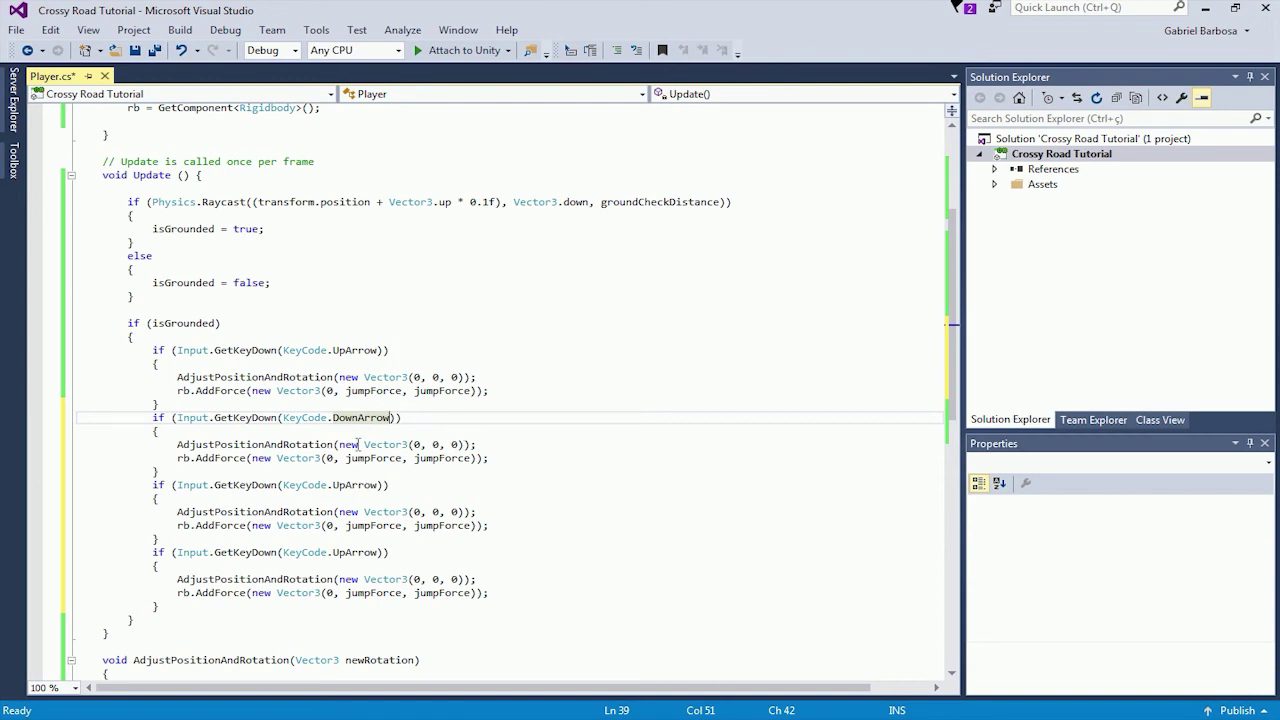
pyautogui.click(436, 445)
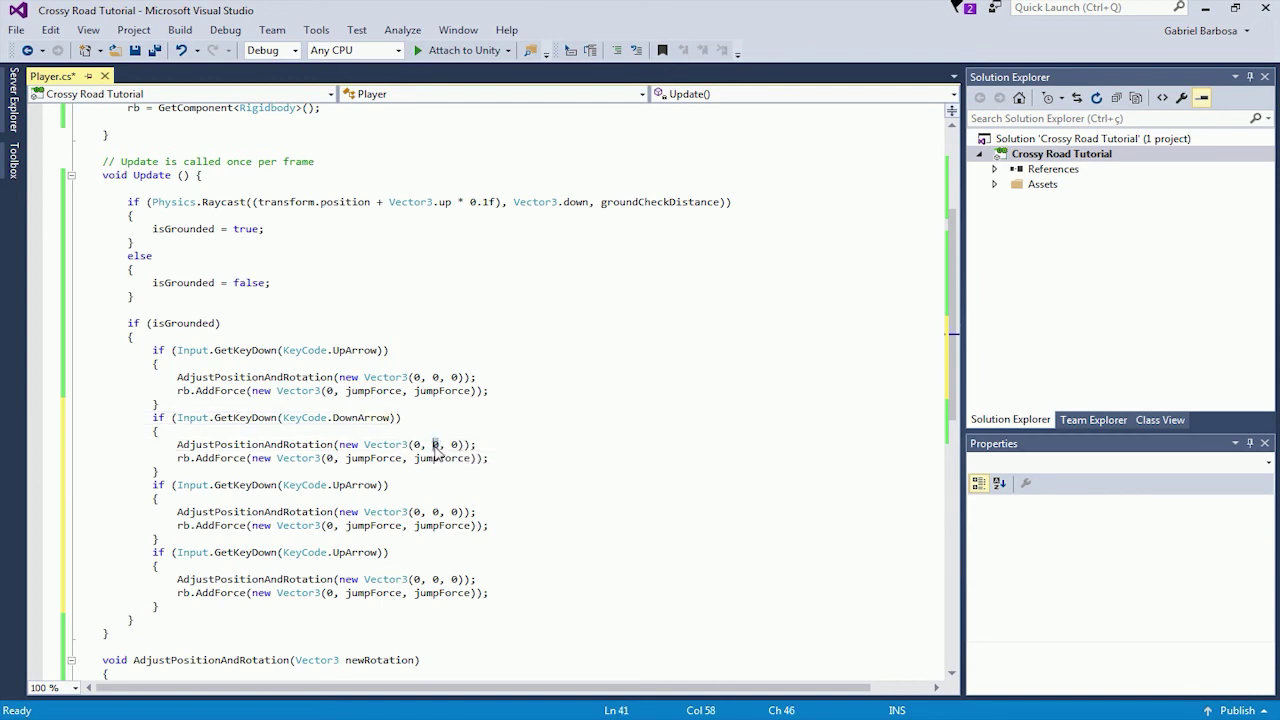
pyautogui.write('180')
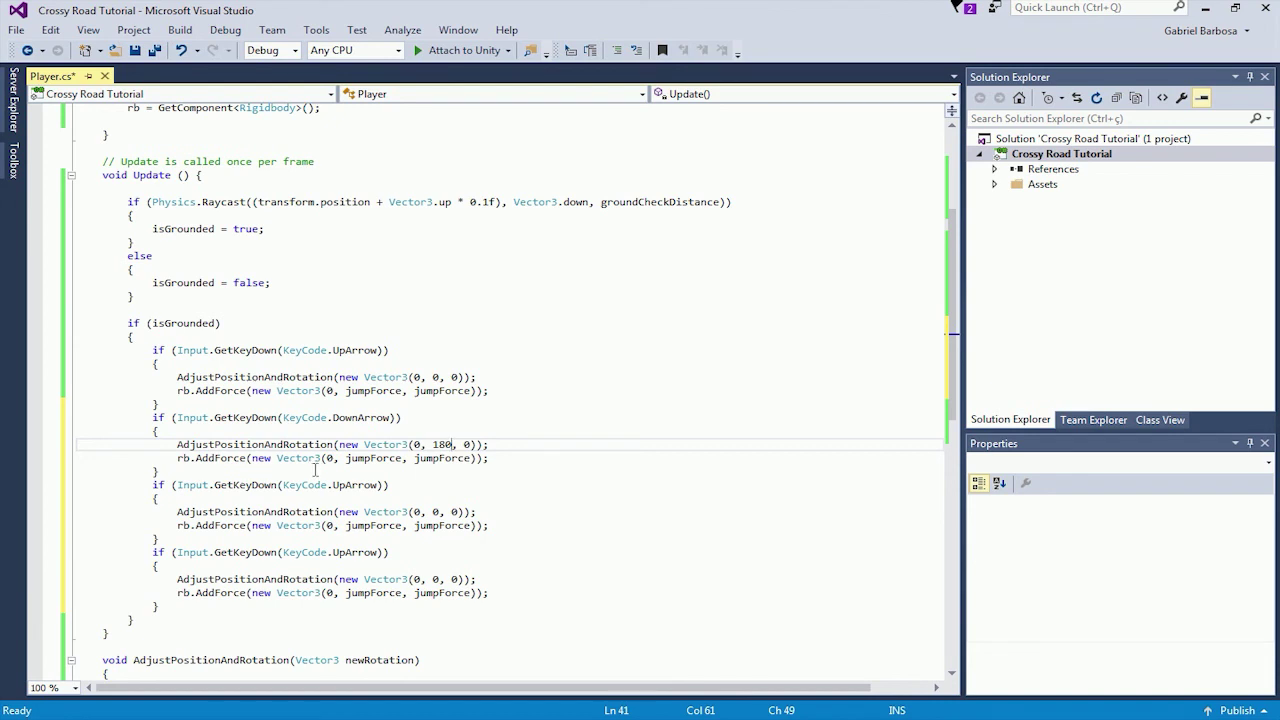
pyautogui.click(419, 459)
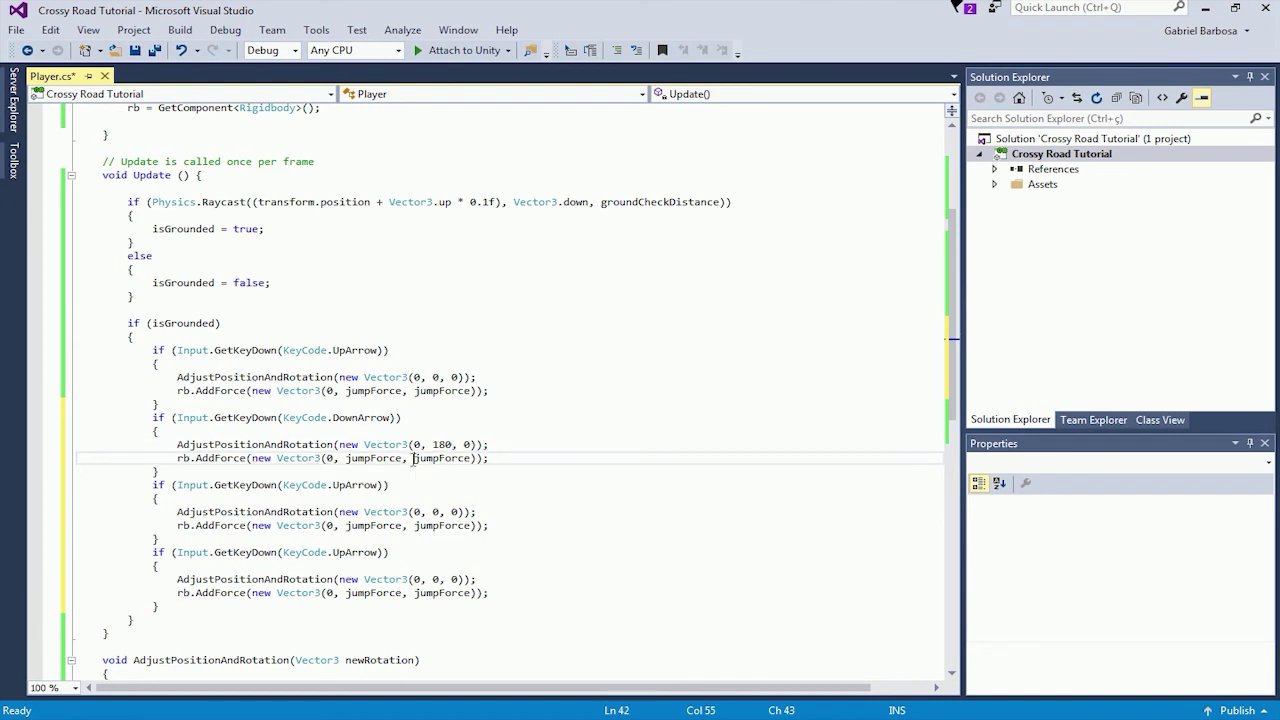
pyautogui.write('-')
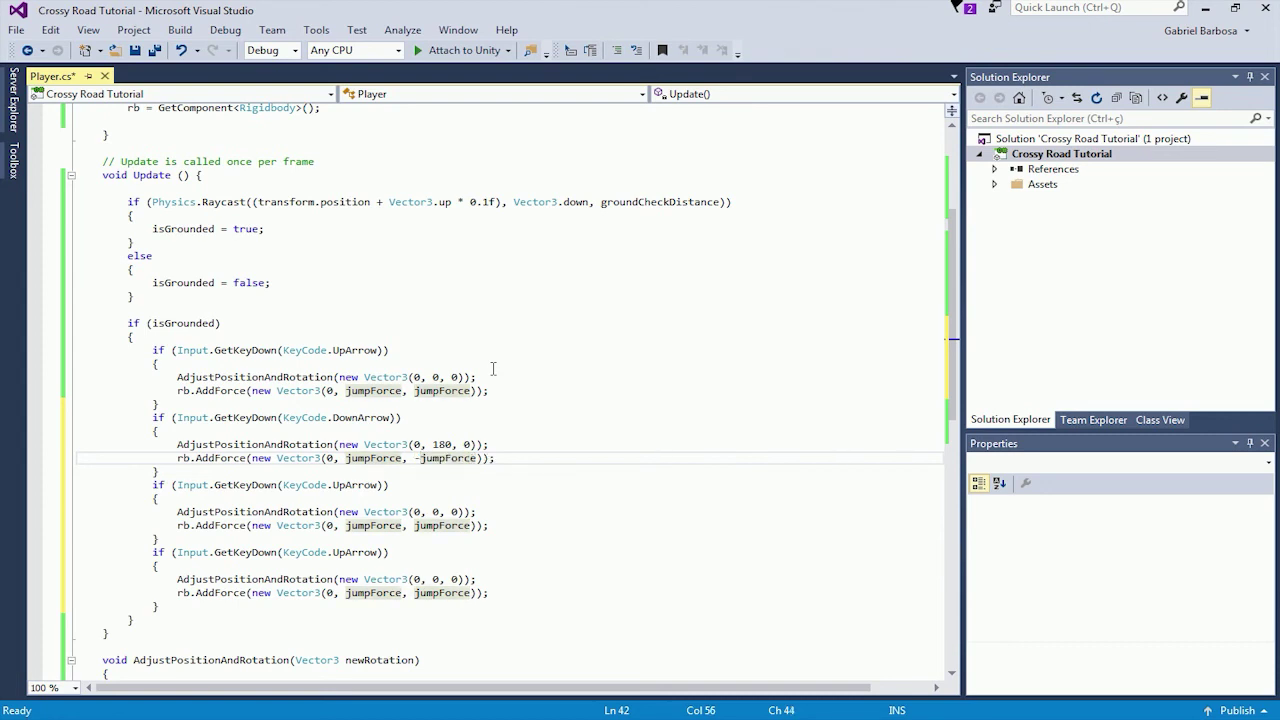
pyautogui.doubleClick(360, 485)
# Step: Switch the third block to KeyCode.LeftArrow, y rotation -90, and force (-jumpForce, jumpForce, 0)
pyautogui.write('left')
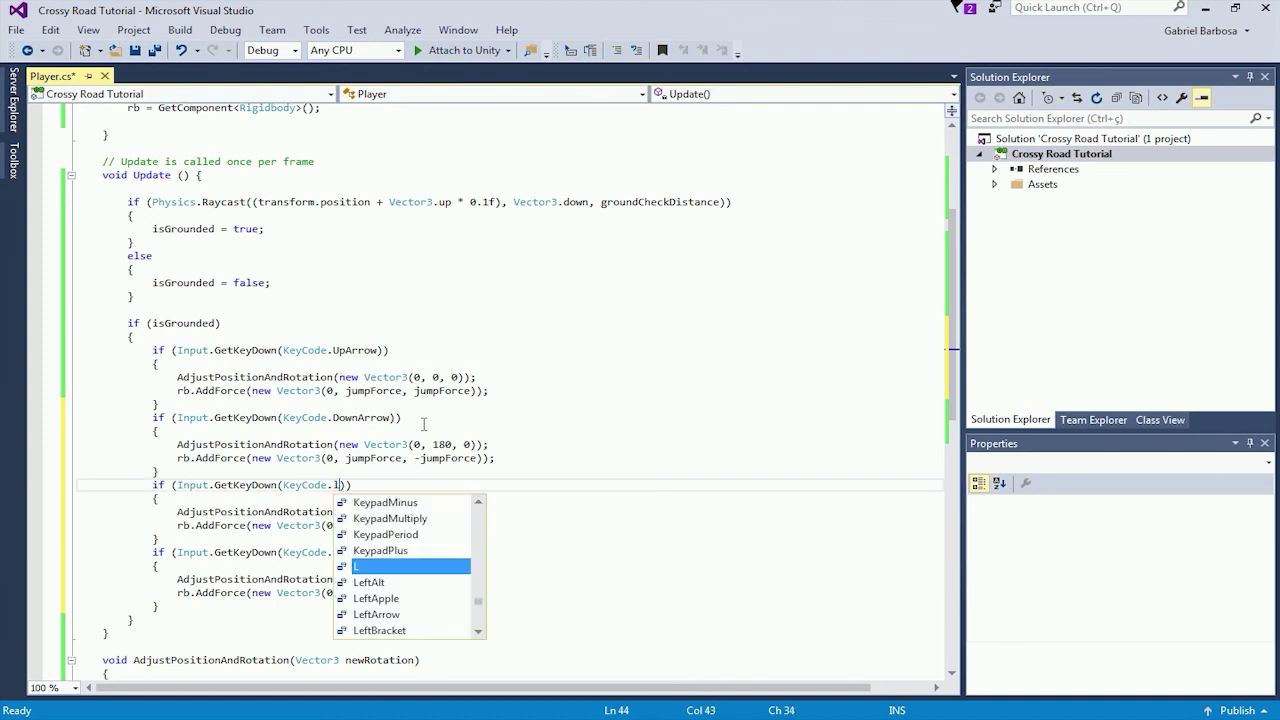
pyautogui.write('a')
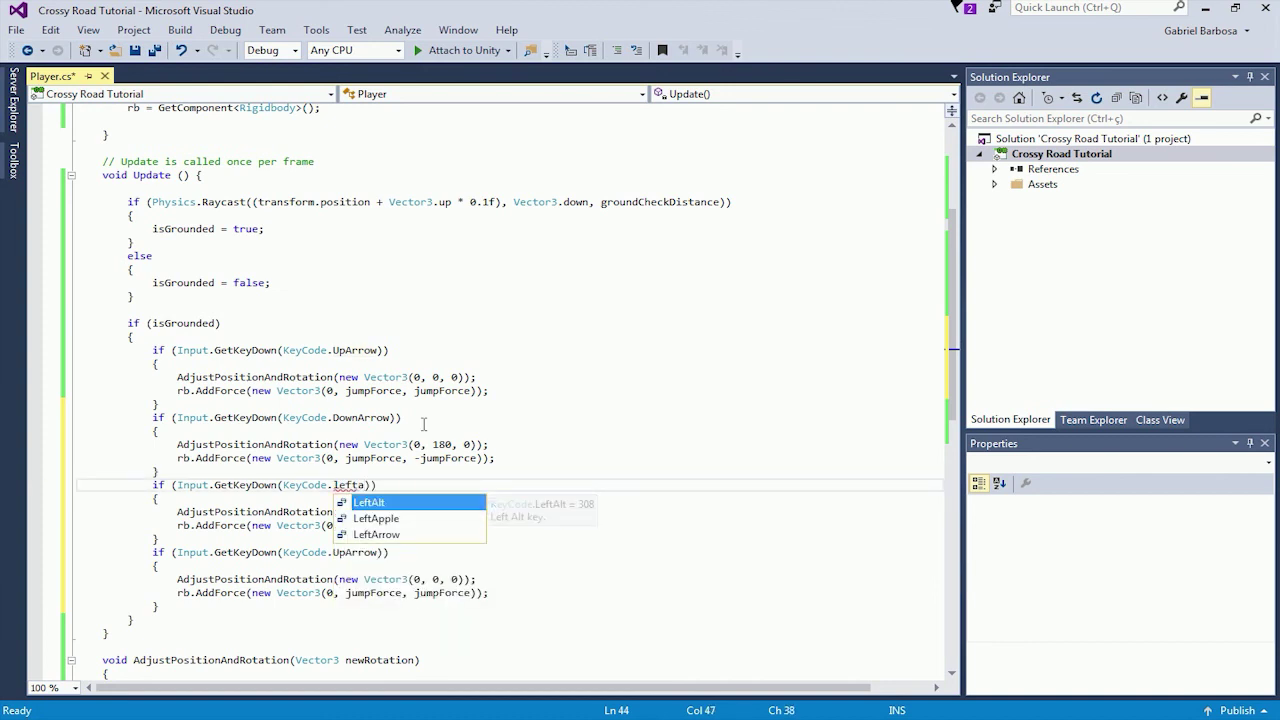
pyautogui.press('Down')
pyautogui.press('Down')
pyautogui.press('Tab')
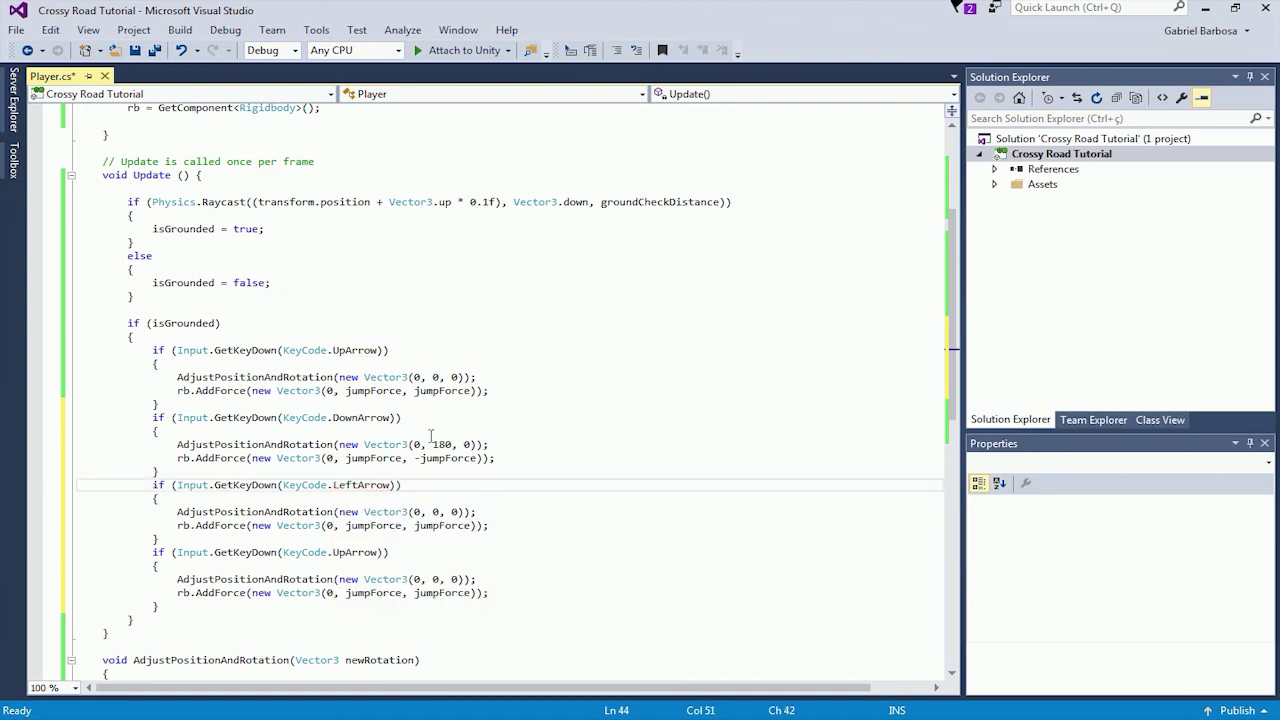
pyautogui.click(434, 511)
pyautogui.write('-90')
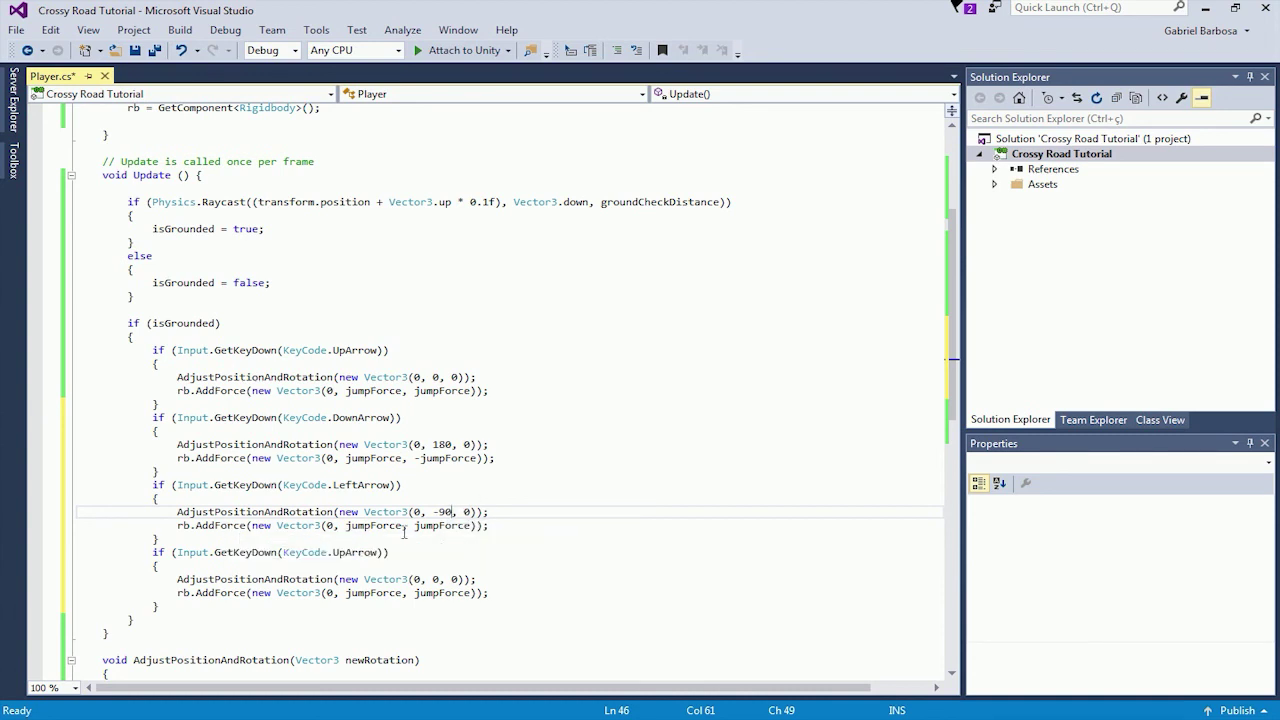
pyautogui.doubleClick(330, 525)
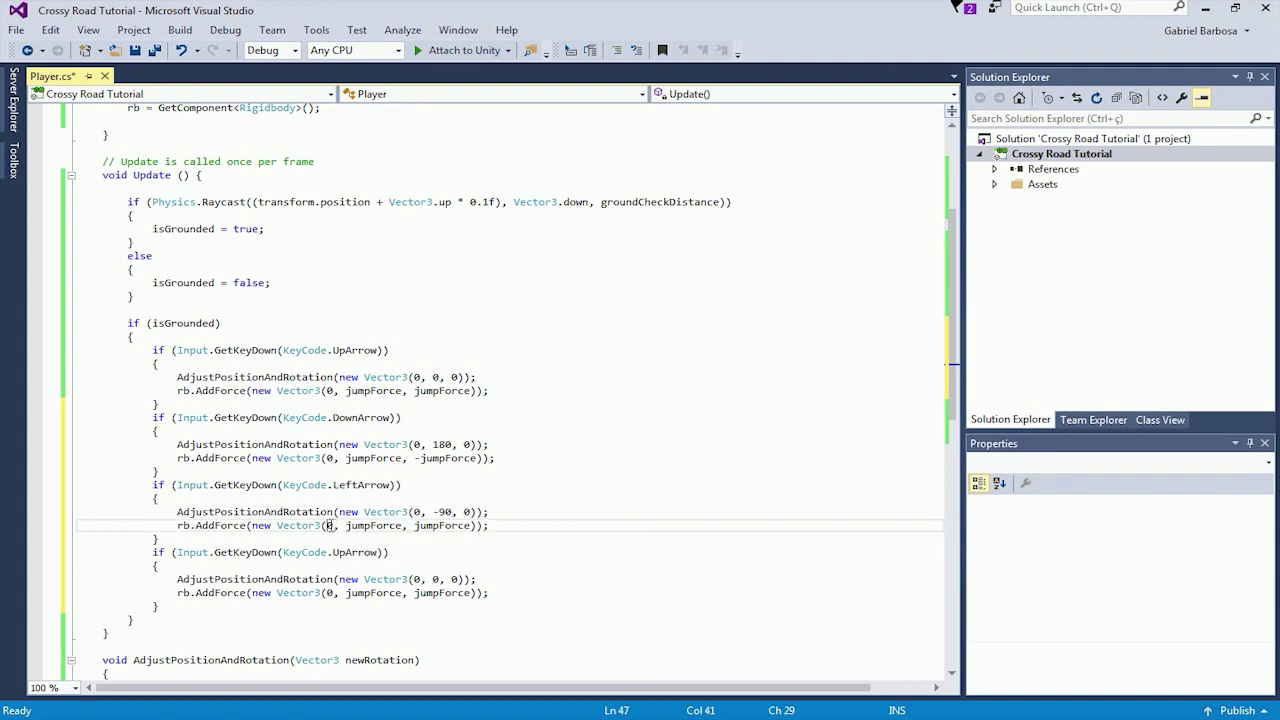
pyautogui.write('-jumpForce')
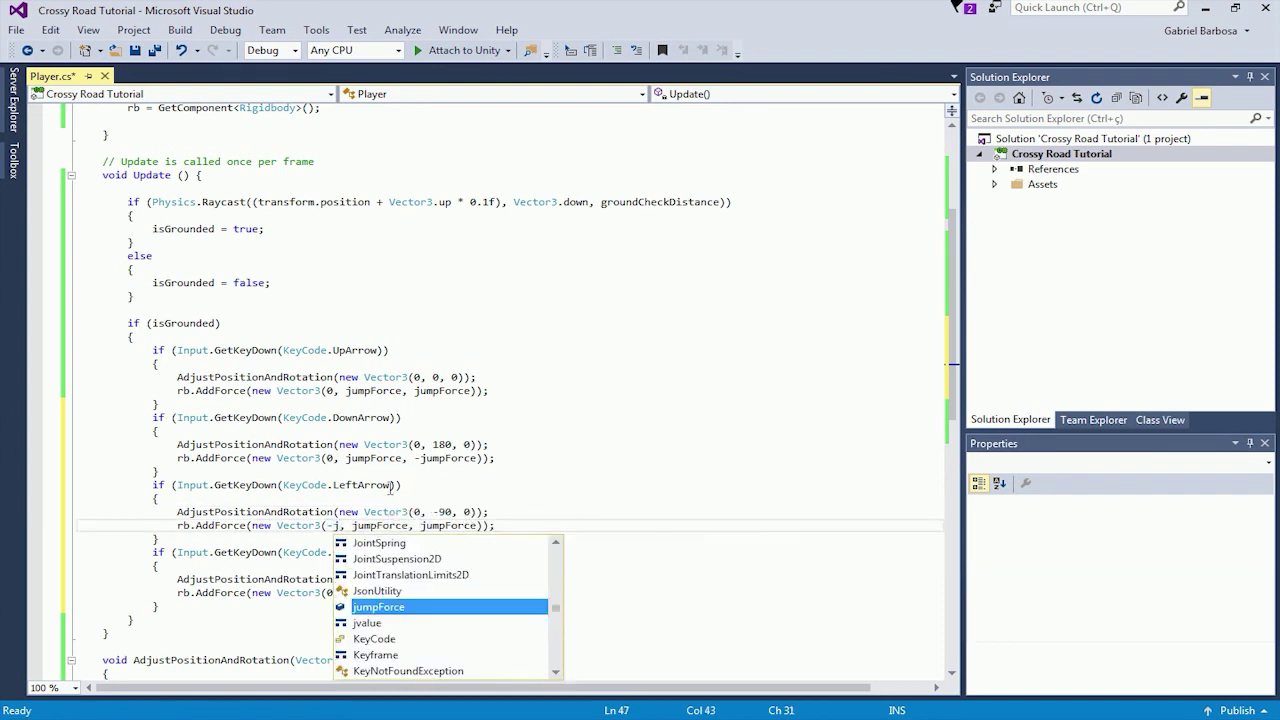
pyautogui.doubleClick(484, 527)
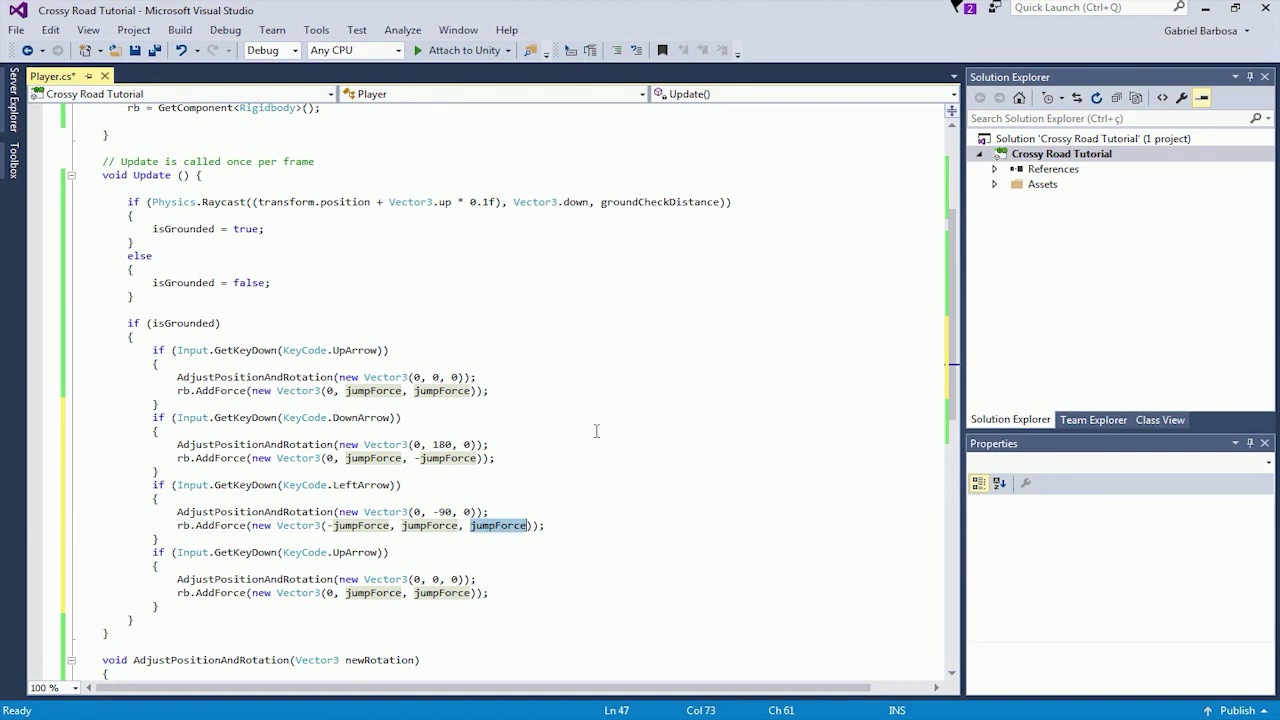
pyautogui.write('0')
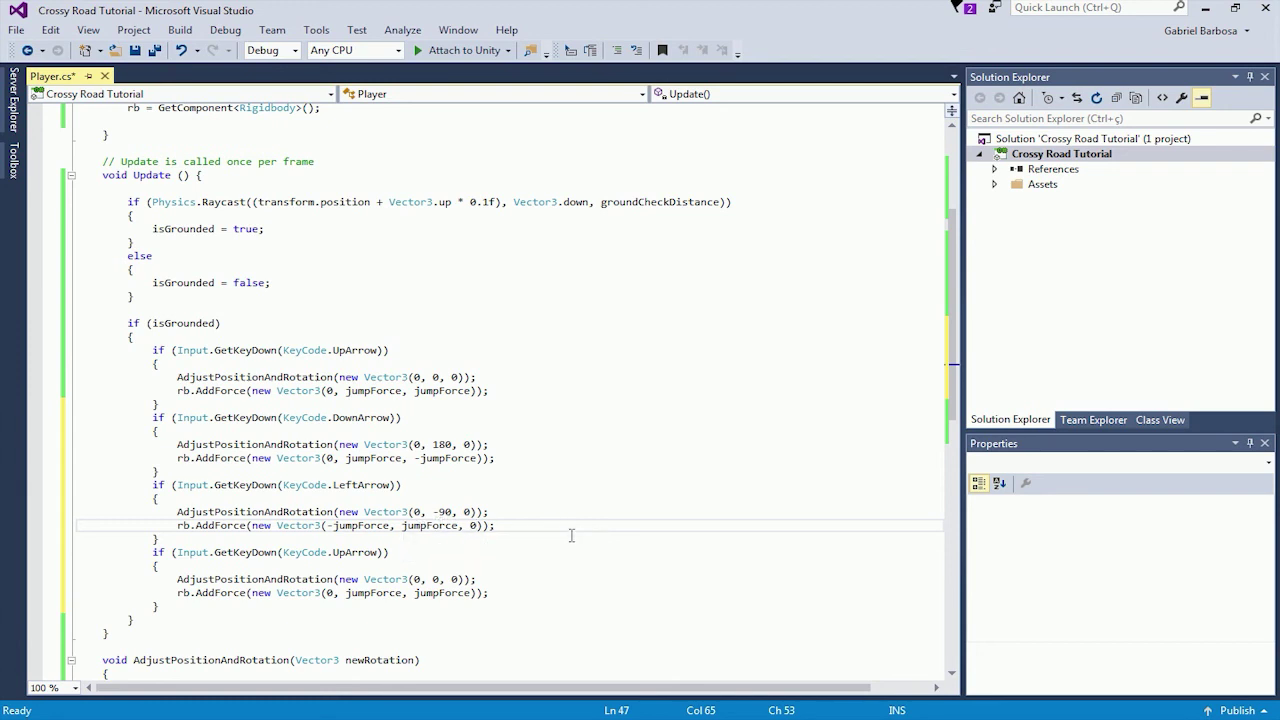
pyautogui.doubleClick(360, 552)
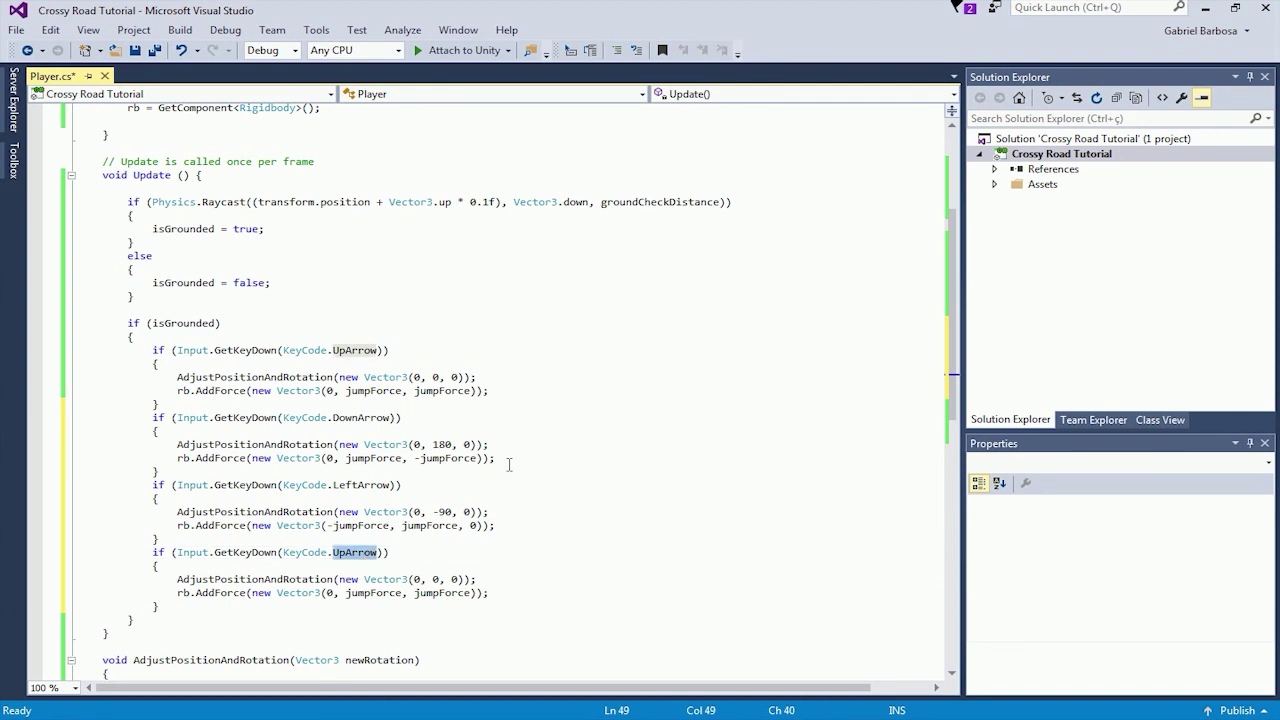
# Step: Switch the fourth block to KeyCode.RightArrow, y rotation 90, and force (jumpForce, jumpForce, 0)
pyautogui.write('righ')
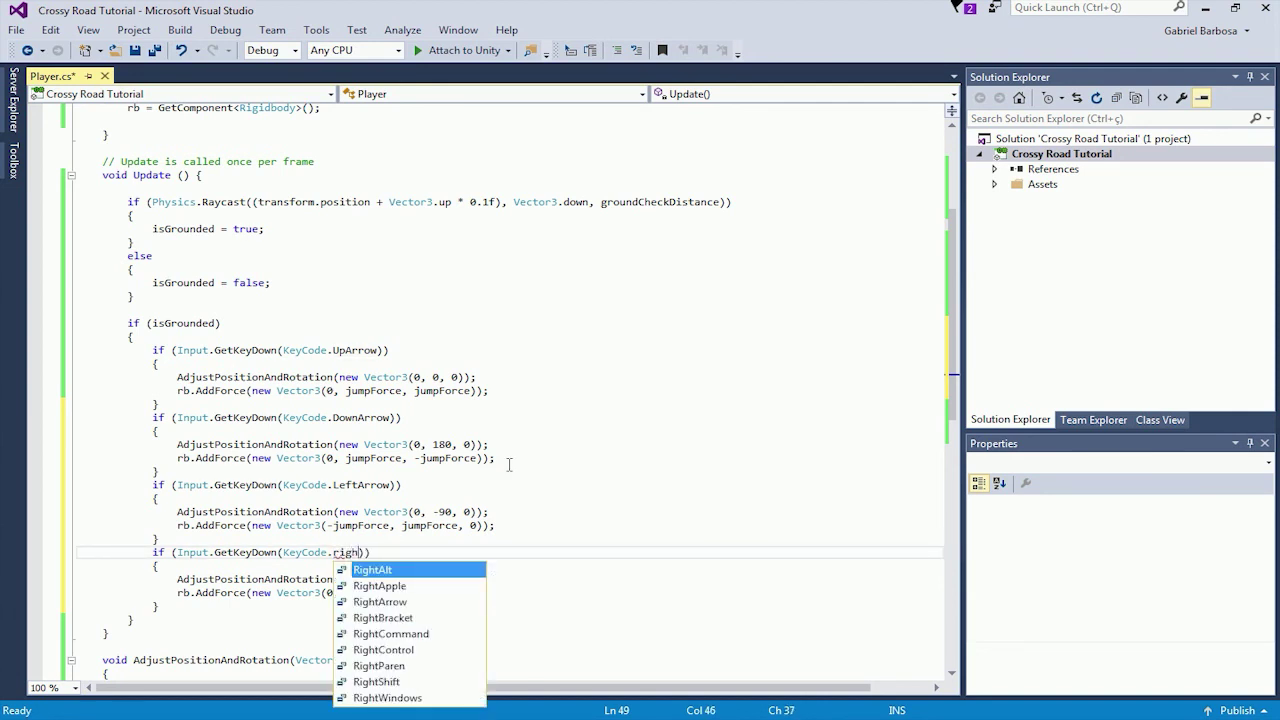
pyautogui.write('tar')
pyautogui.press('Tab')
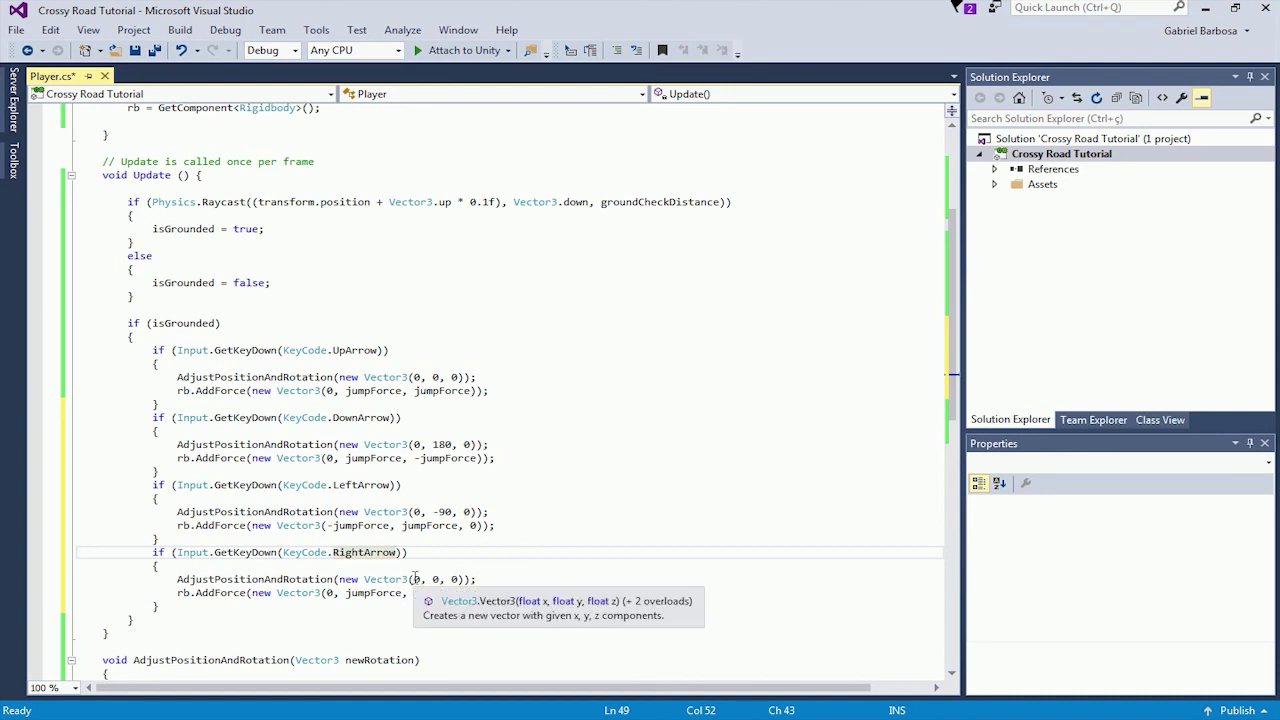
pyautogui.doubleClick(436, 579)
pyautogui.write('90')
pyautogui.scroll(-1, 555, 451)
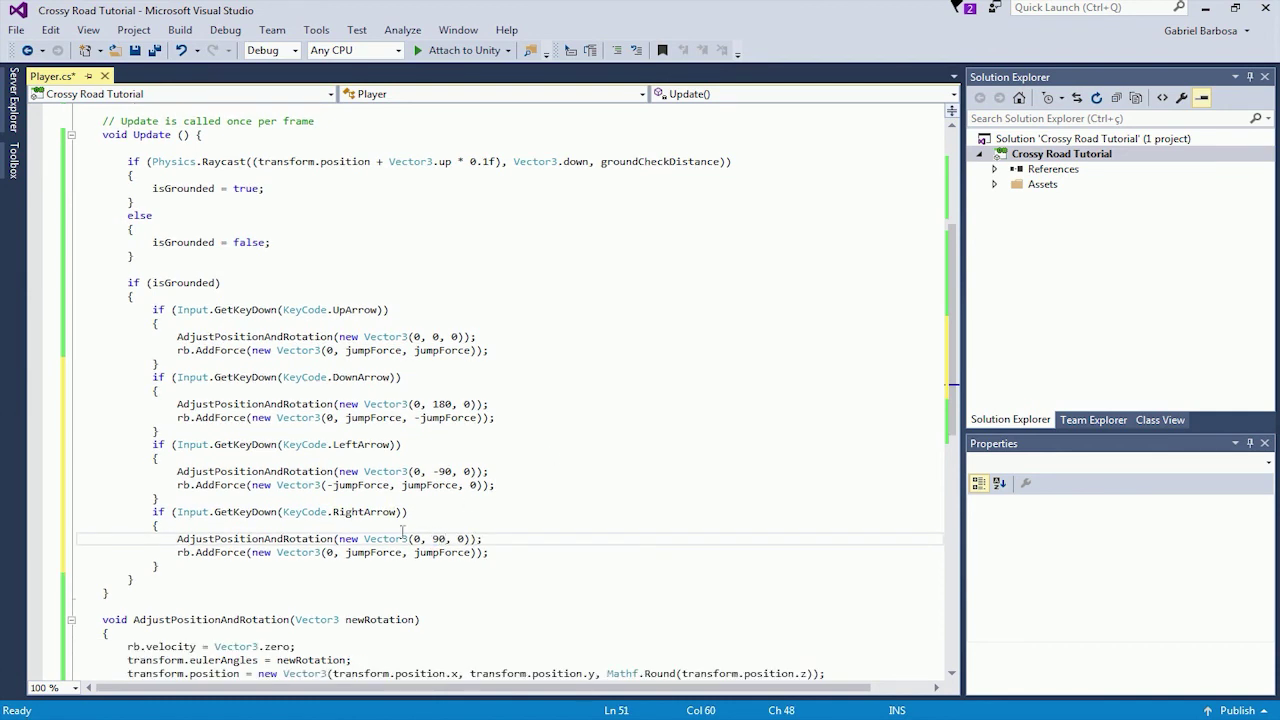
pyautogui.doubleClick(328, 553)
pyautogui.write('jumpForce')
pyautogui.doubleClick(480, 550)
pyautogui.write('0')
# Step: Save Player.cs and return to Unity
pyautogui.hotkey('ctrl', 's')
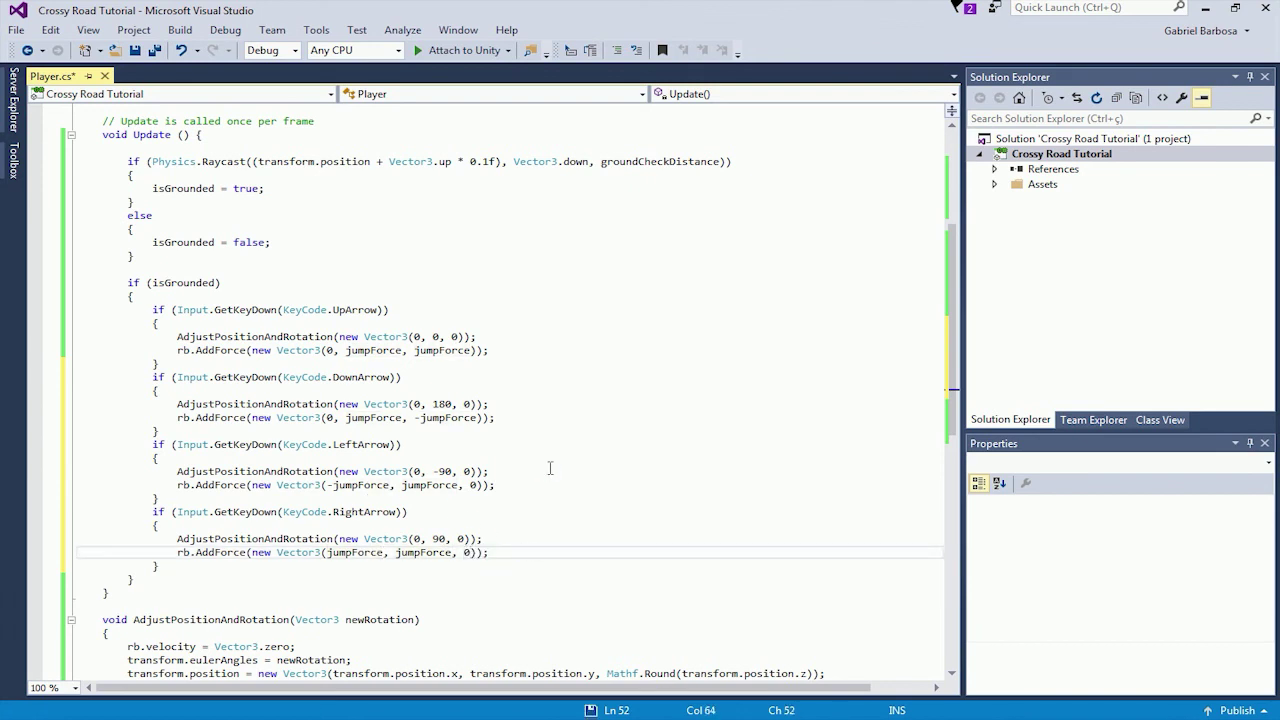
pyautogui.scroll(3, 549, 466)
pyautogui.scroll(3, 488, 350)
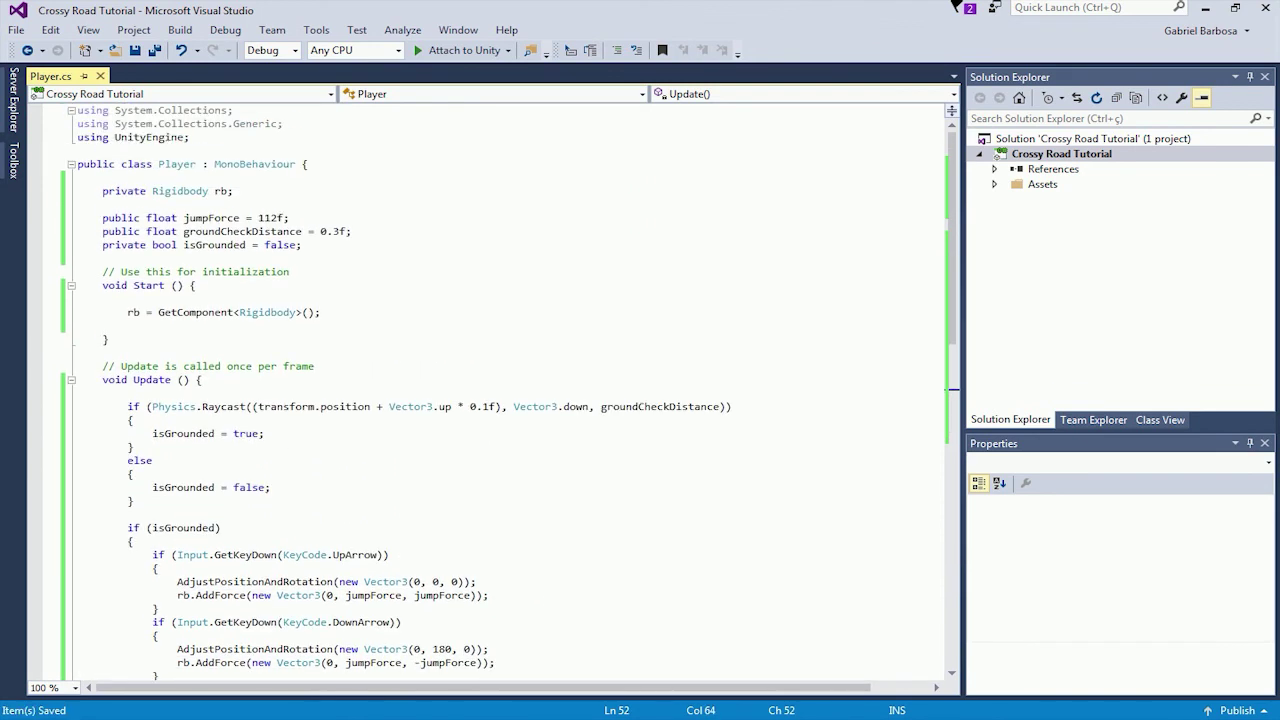
pyautogui.click(1205, 8)
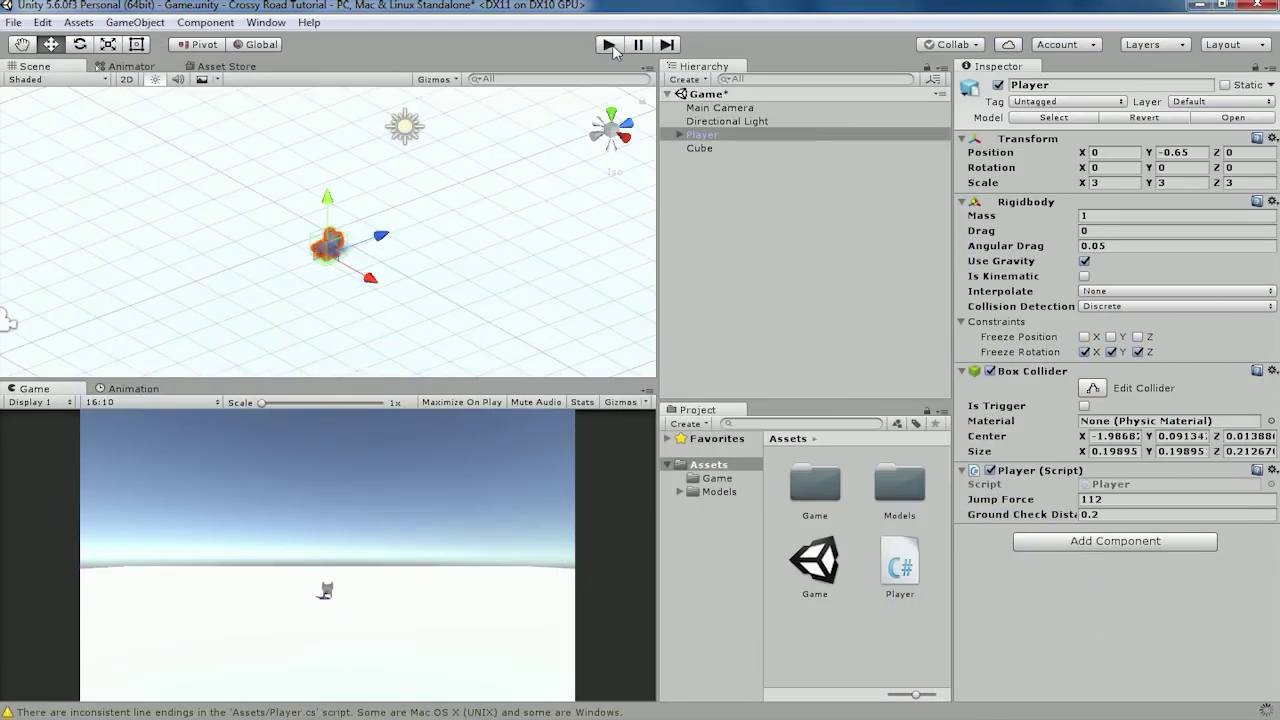
# Step: In Play mode, hop the cat forward, backward, left and right with the arrow keys
pyautogui.click(612, 45)
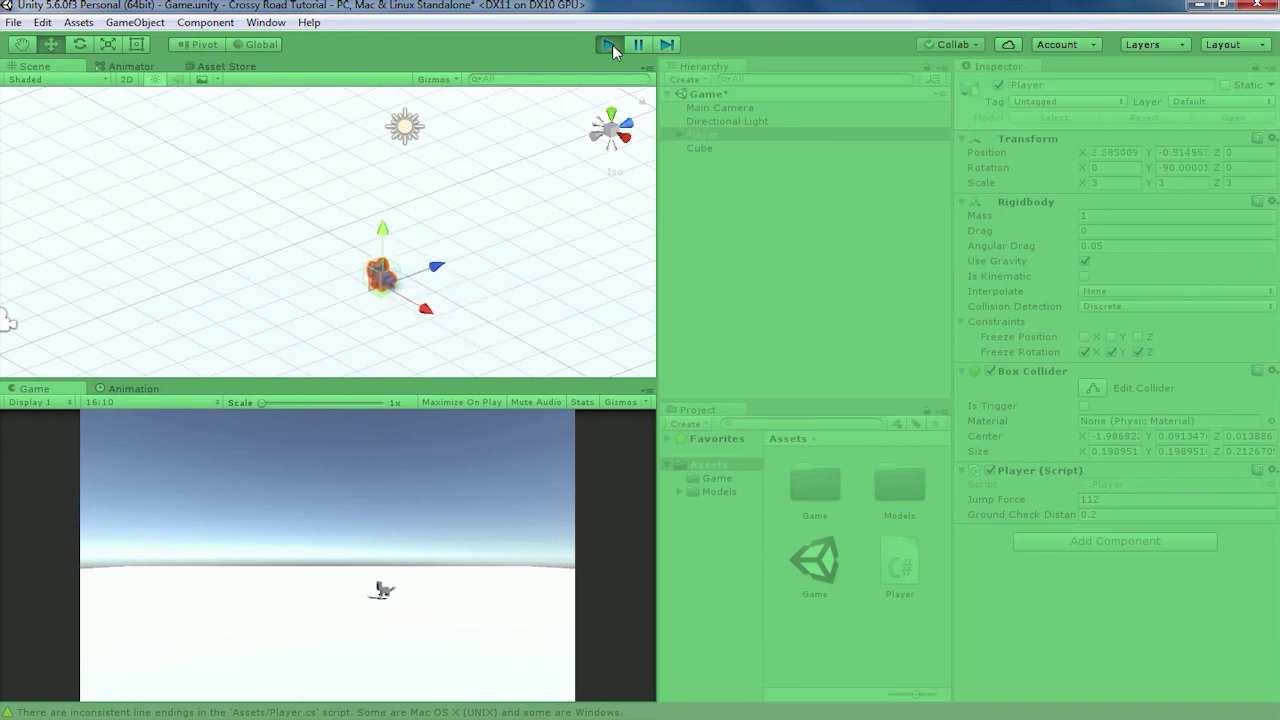
pyautogui.press('Down')
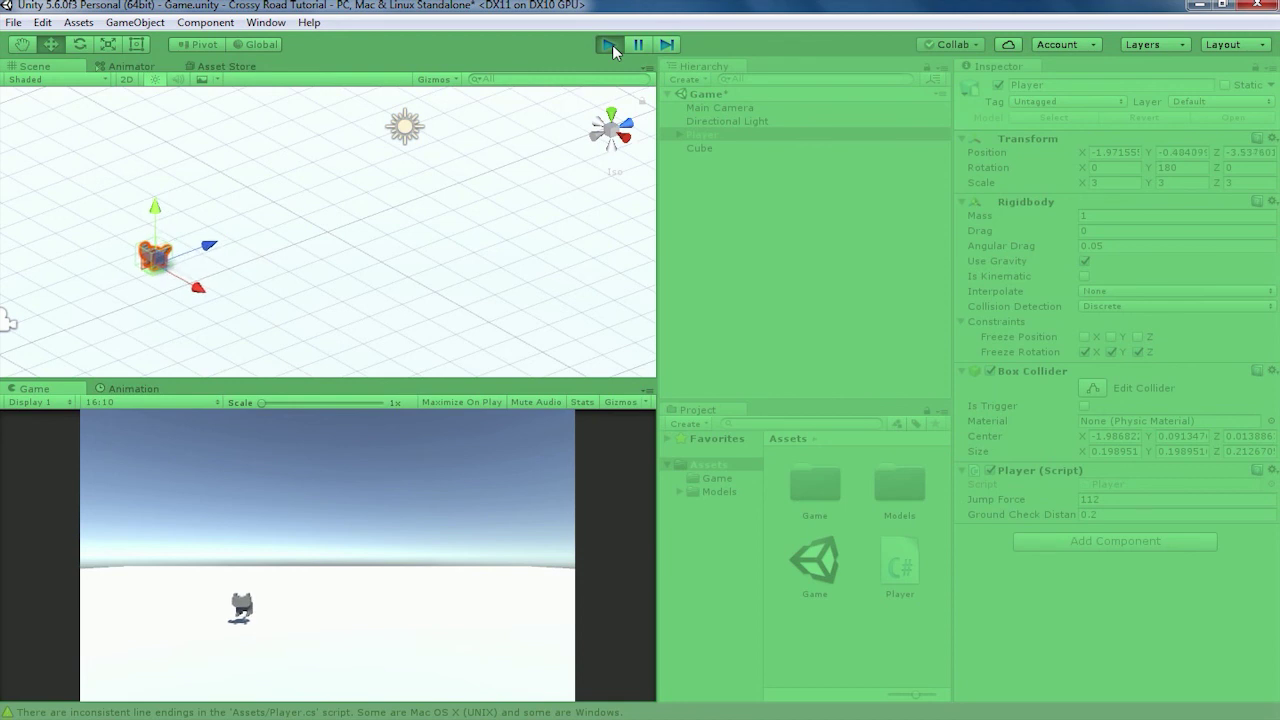
pyautogui.press('Right')
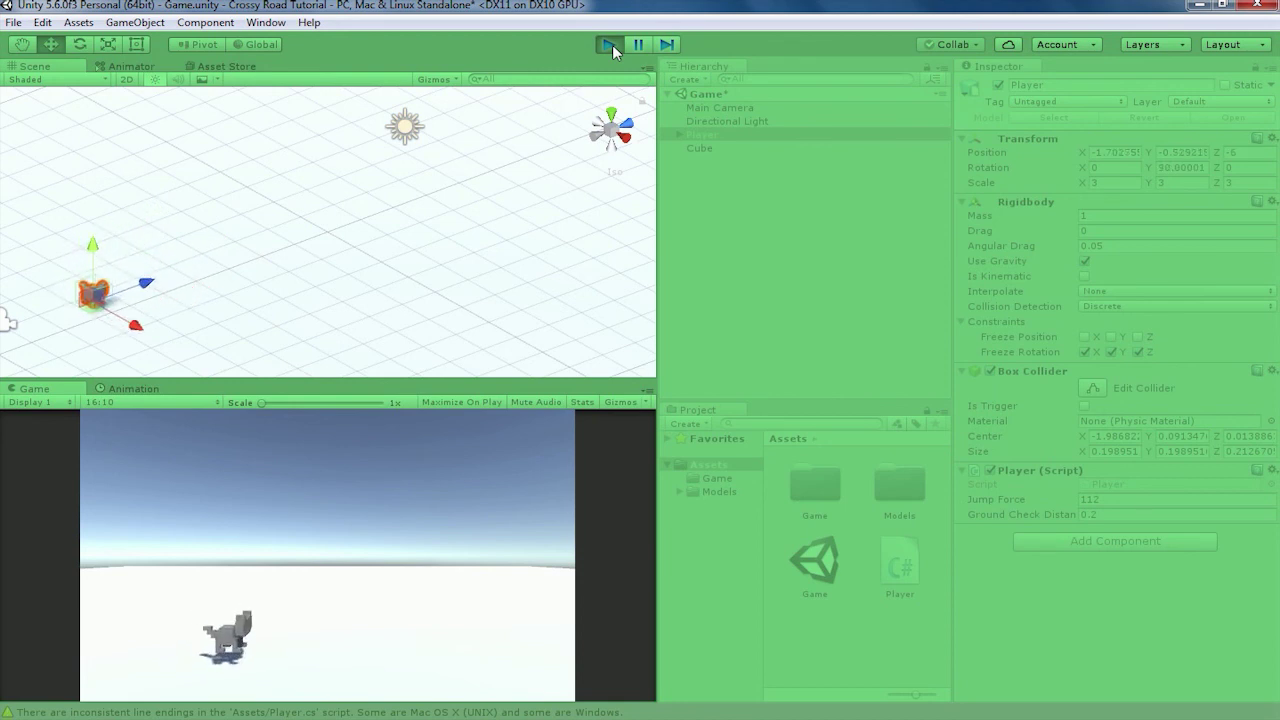
pyautogui.press('Up')
pyautogui.press('Up')
pyautogui.press('Down')
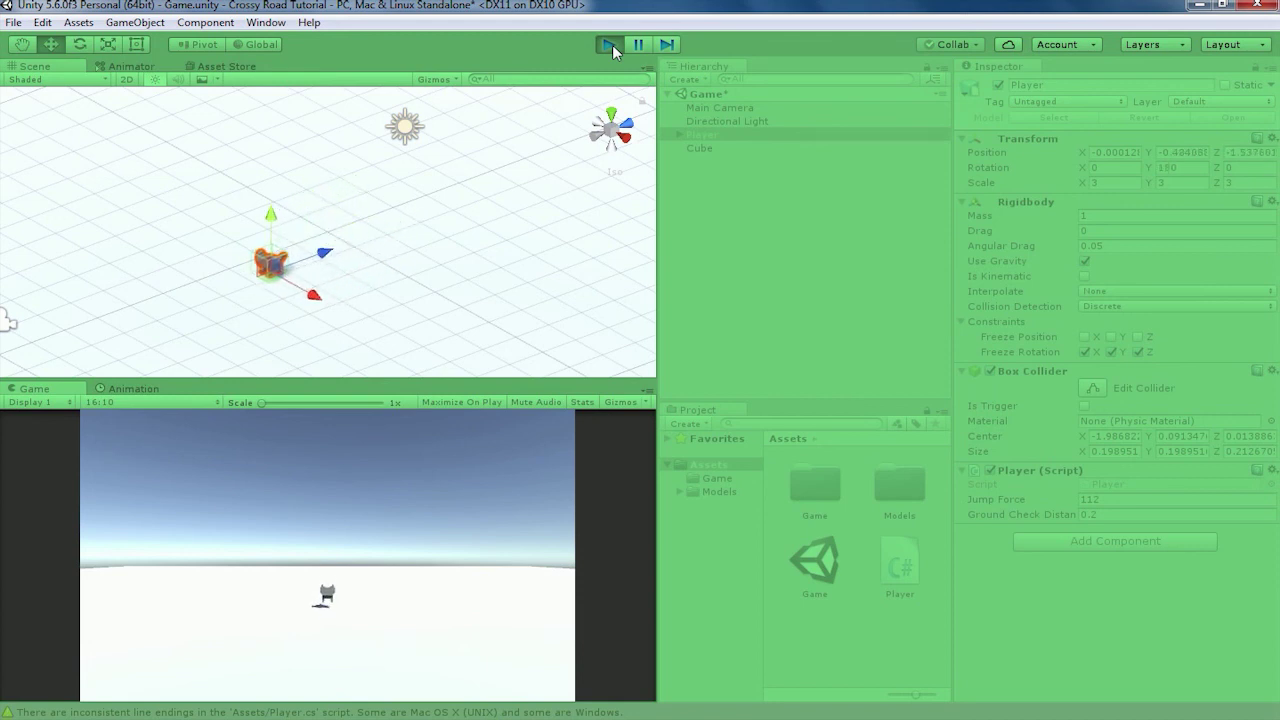
pyautogui.press('Left')
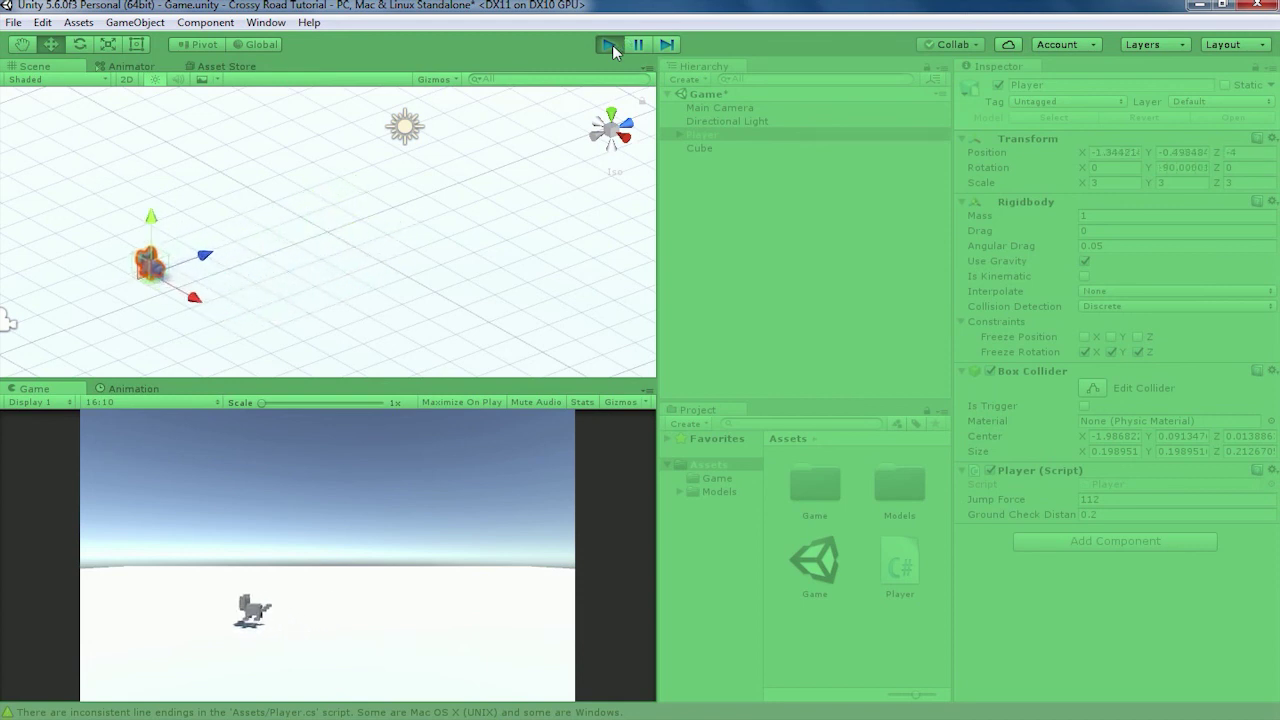
pyautogui.press('Right')
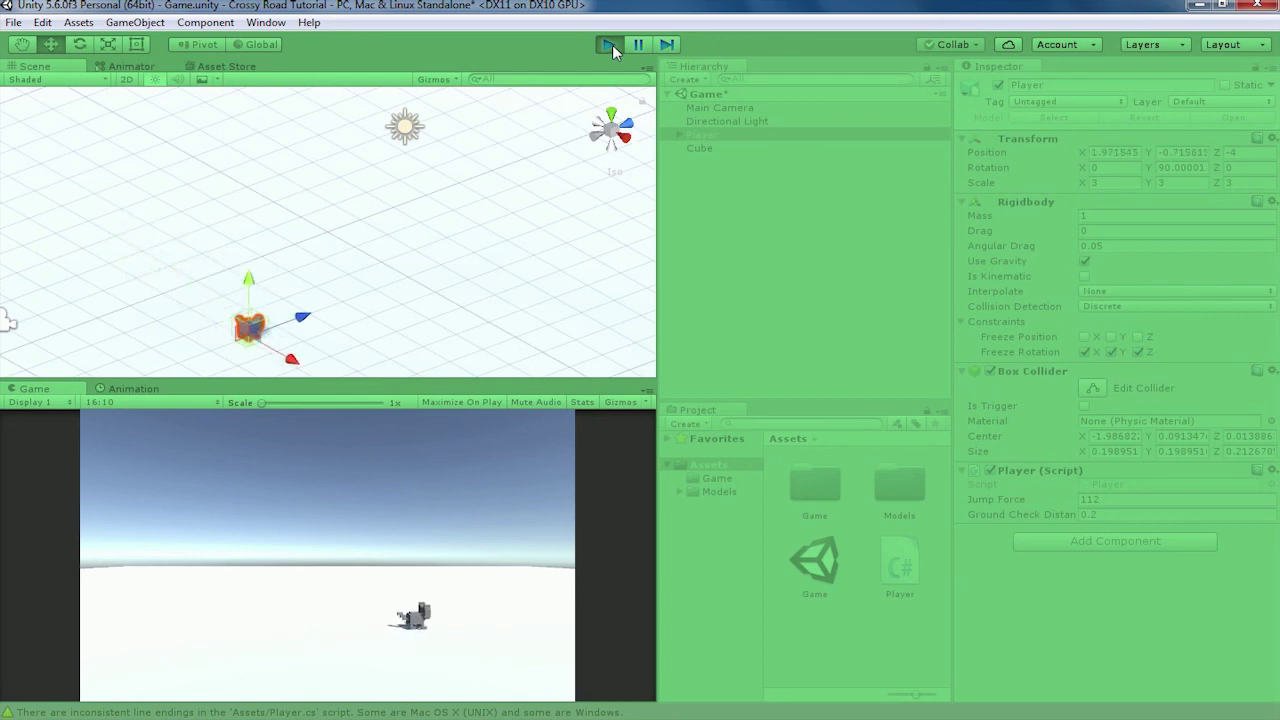
pyautogui.press('Left')
pyautogui.press('Up')
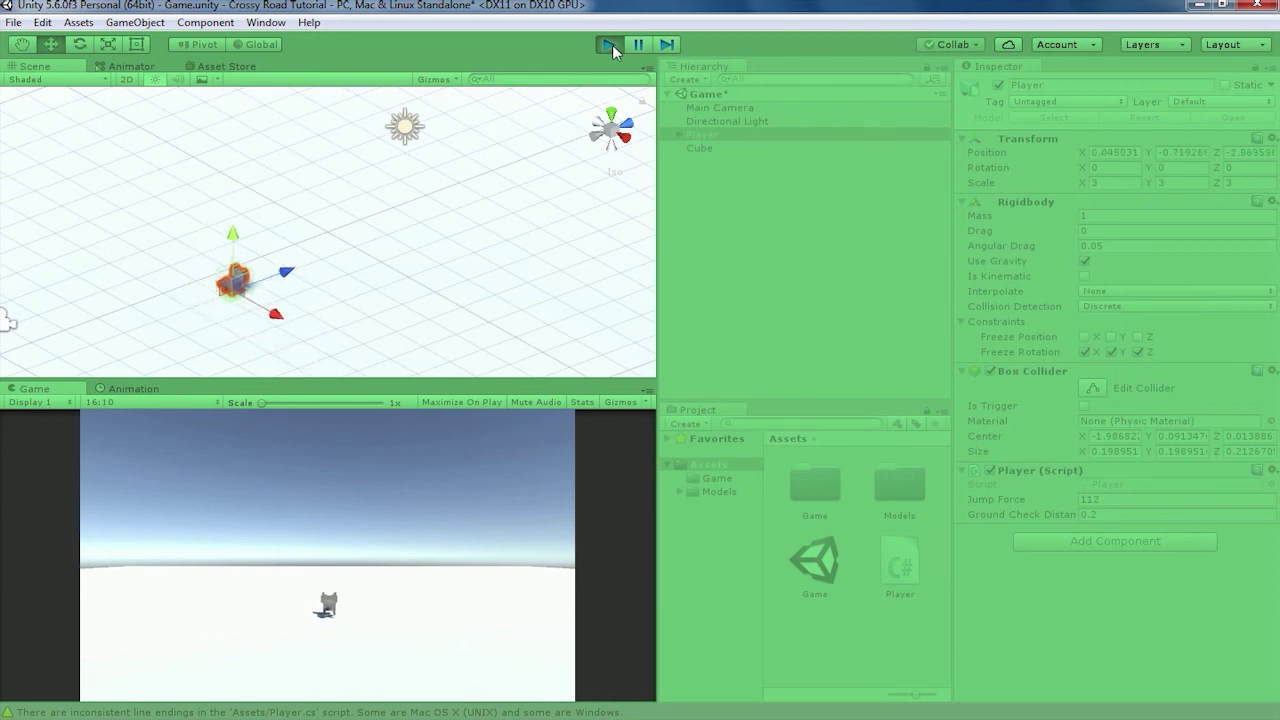
pyautogui.press('Left')
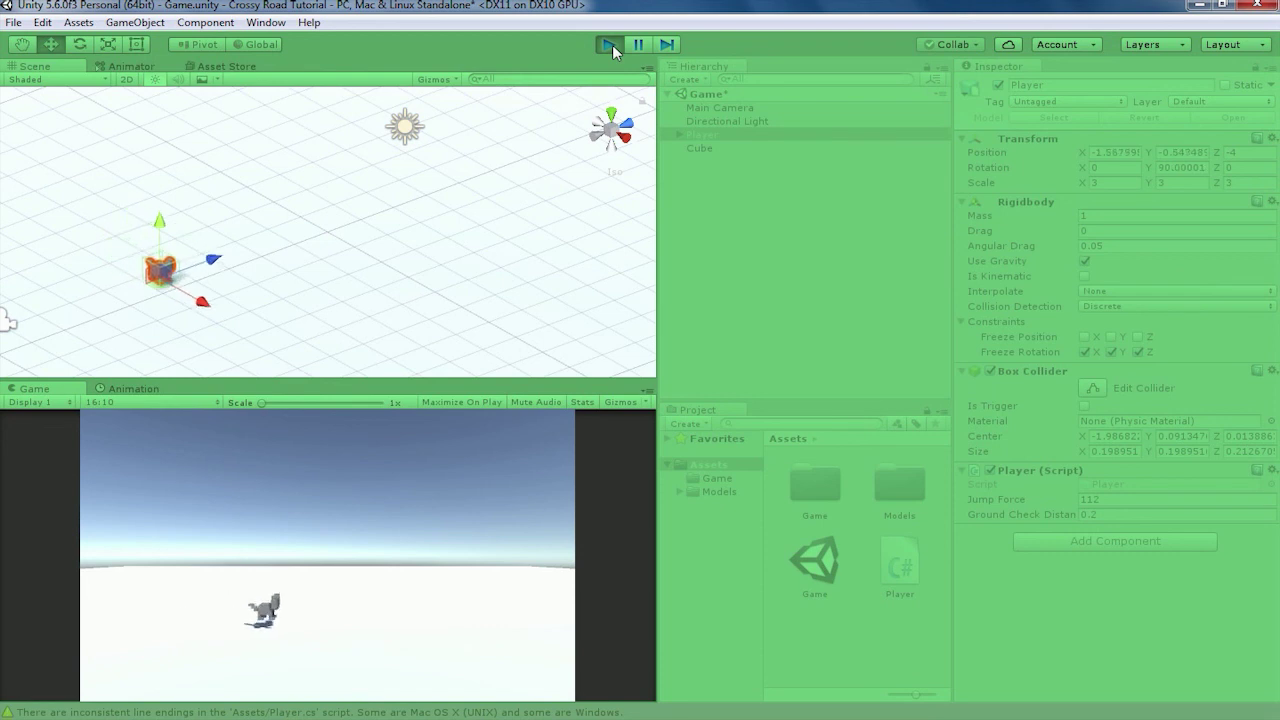
pyautogui.press('Up')
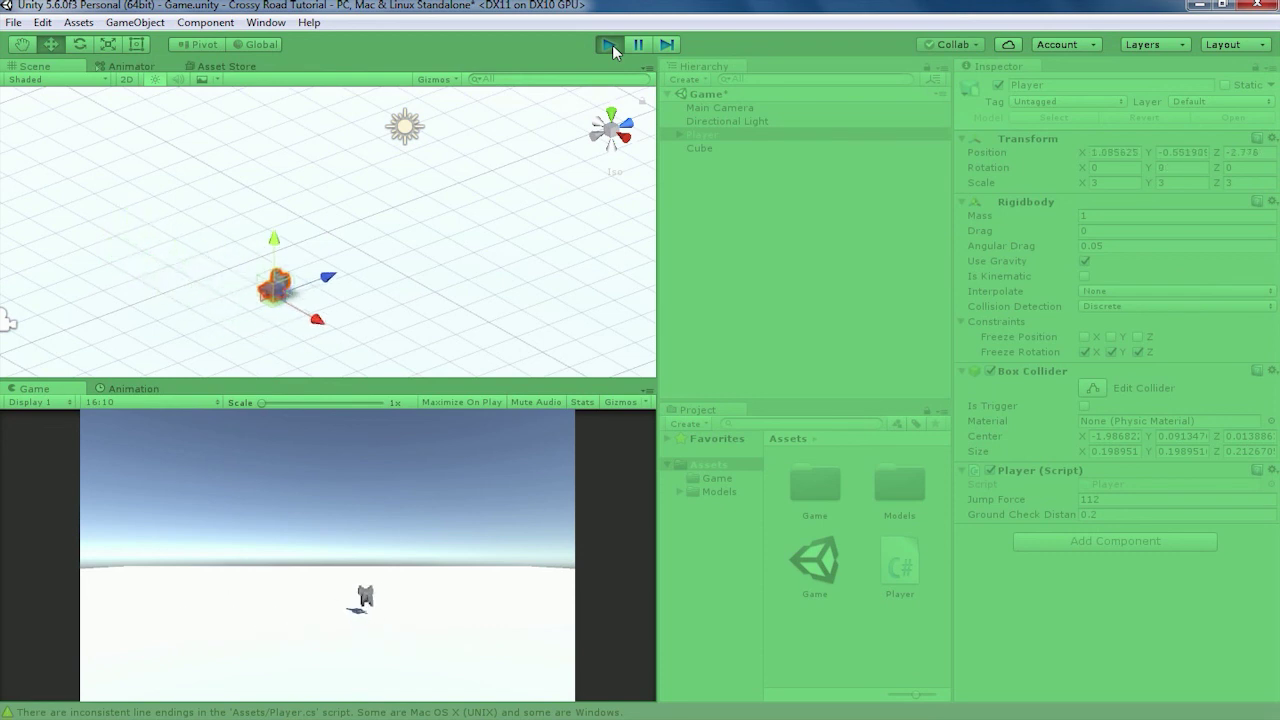
pyautogui.press('Left')
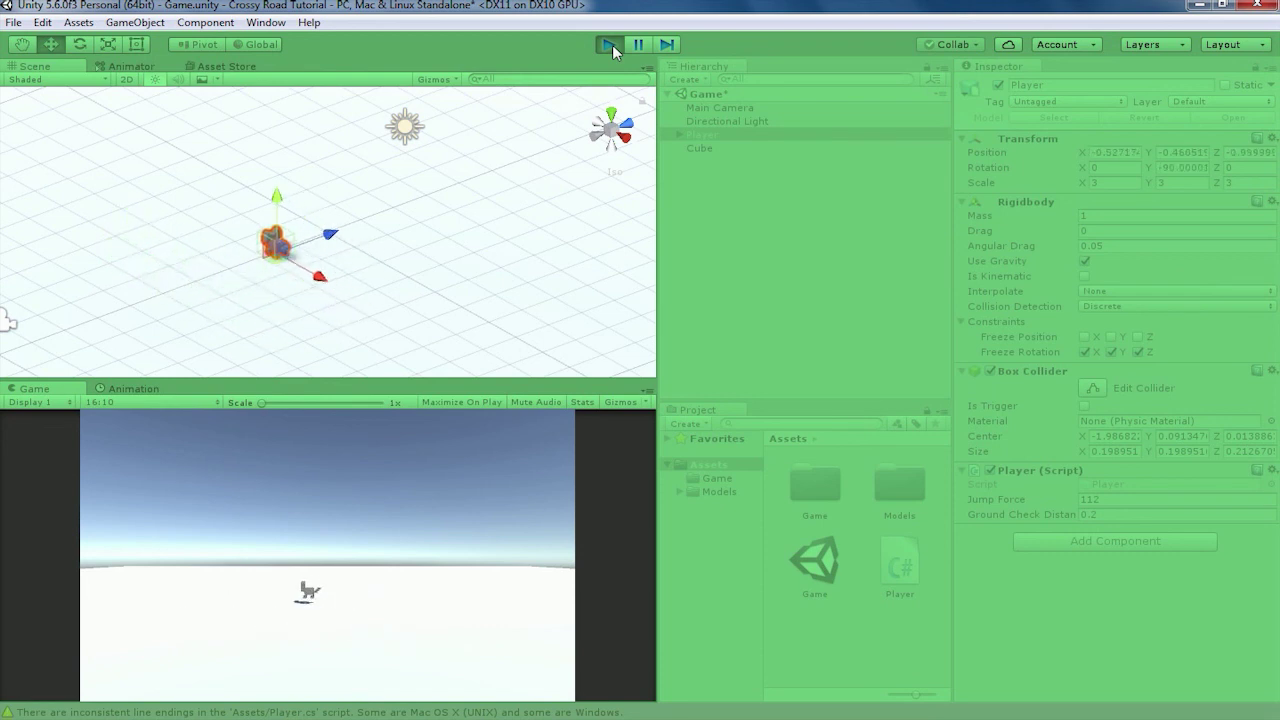
pyautogui.press('Down')
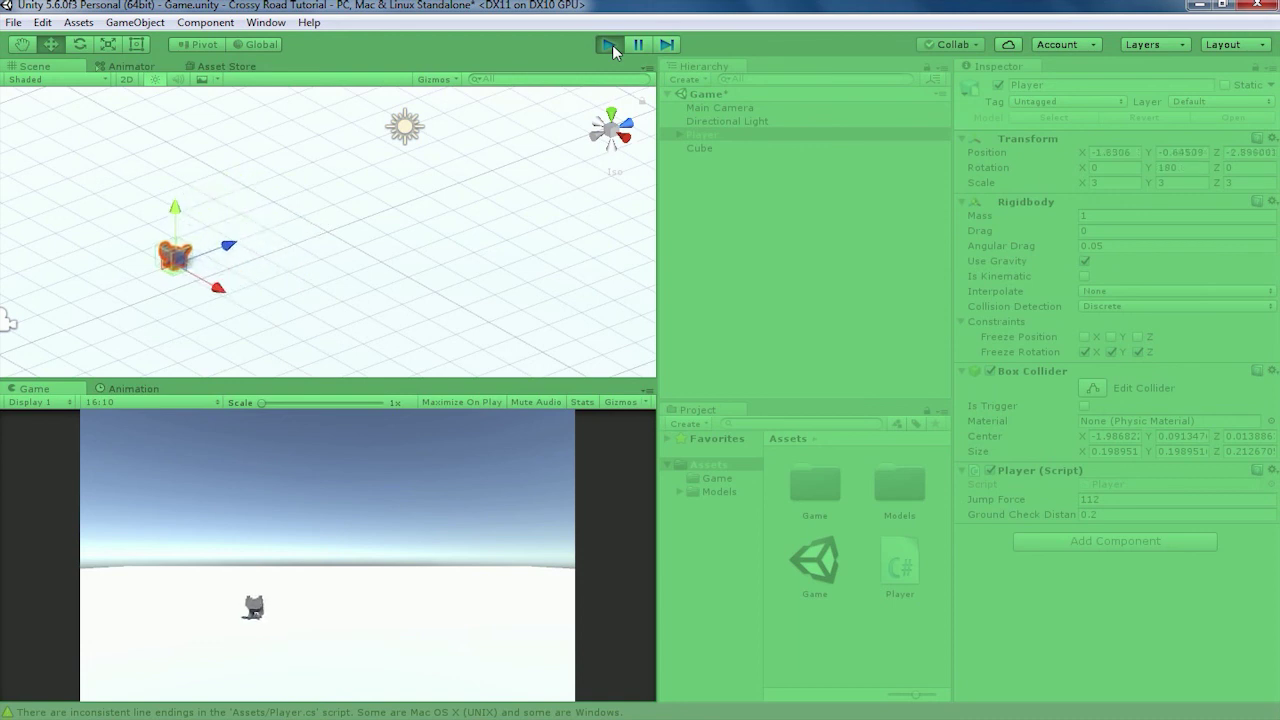
pyautogui.press('Right')
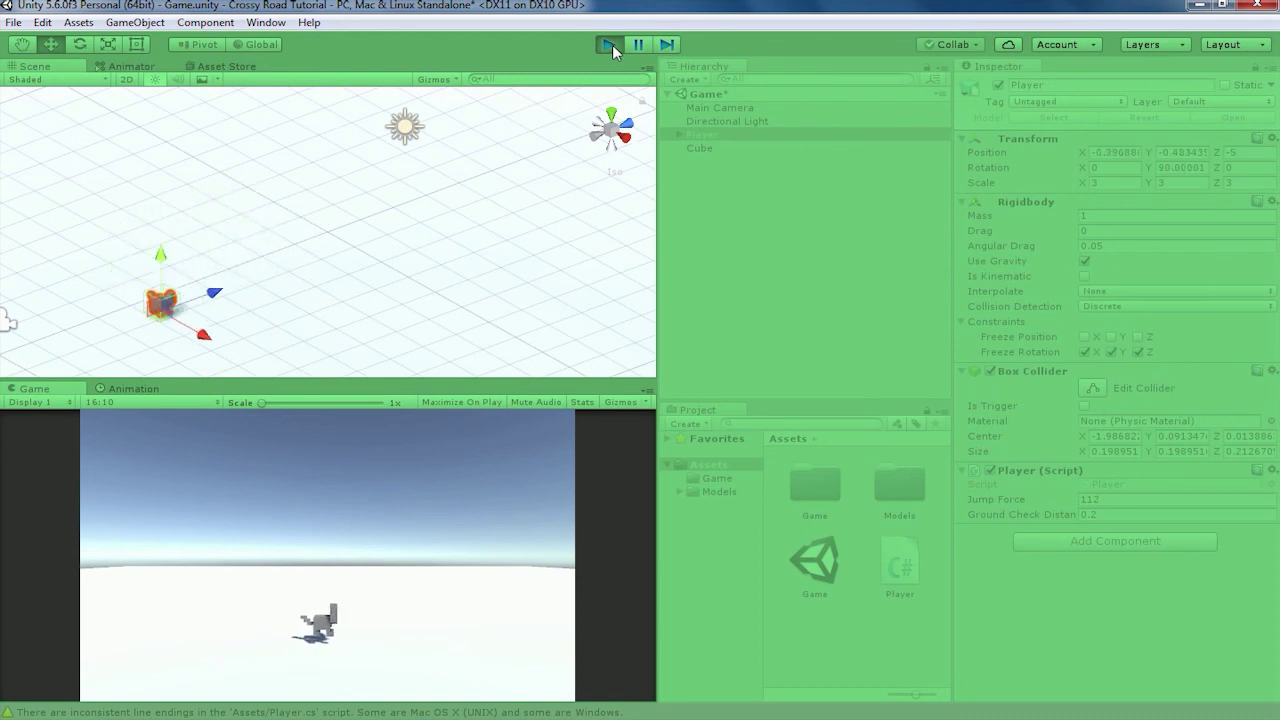
pyautogui.press('Up')
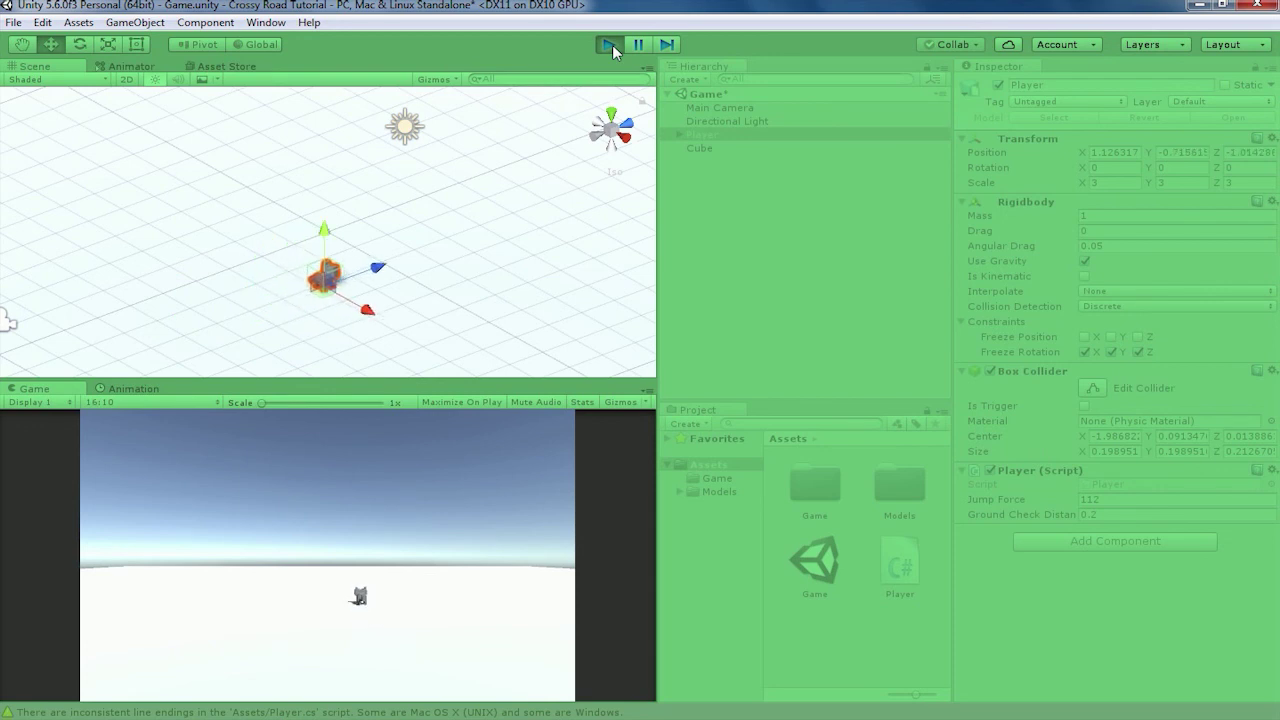
pyautogui.press('Up')
pyautogui.press('Left')
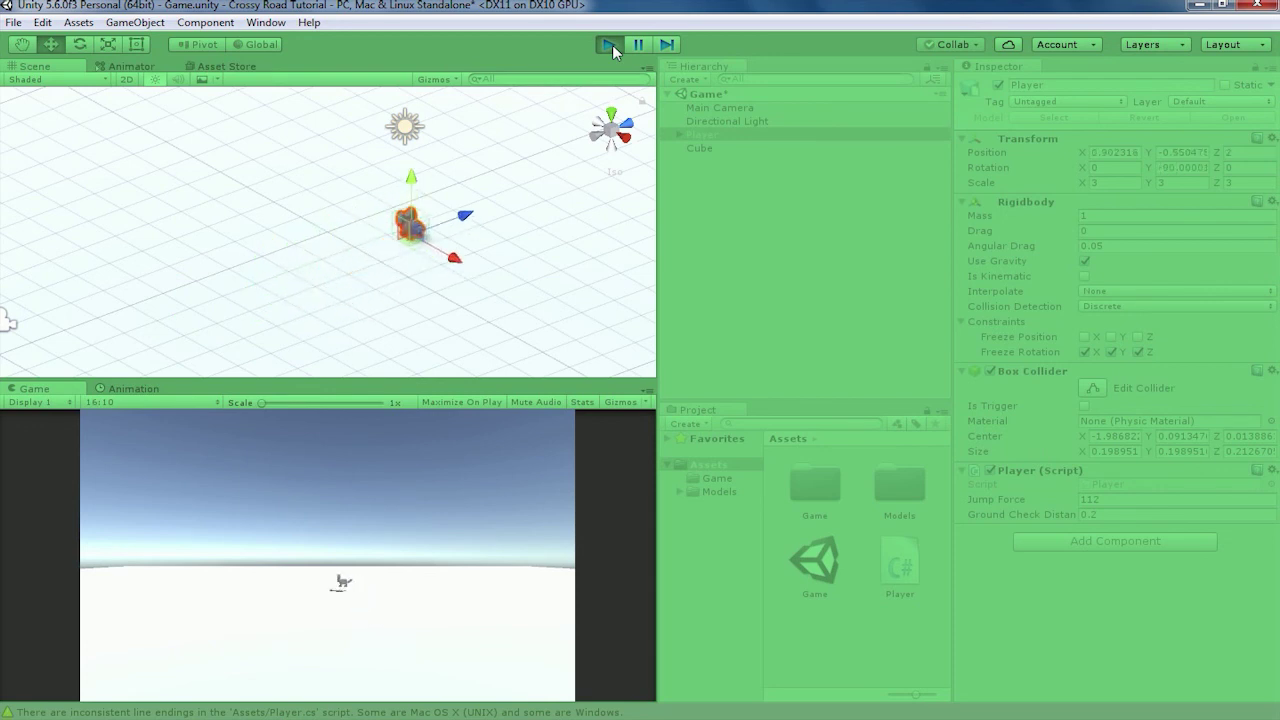